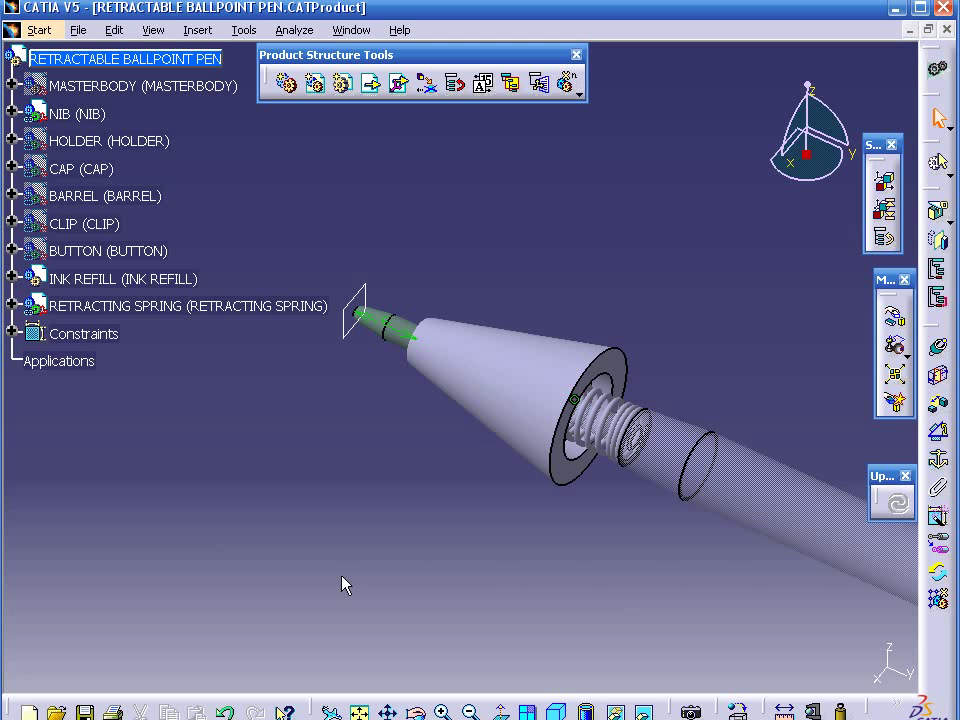
Step: Open INK REFILL in its own window and insert a new part, Part1, with a defined origin point
{"action": "right_click", "coordinate": [82, 280]}
{"action": "mouse_move", "coordinate": [160, 550]}
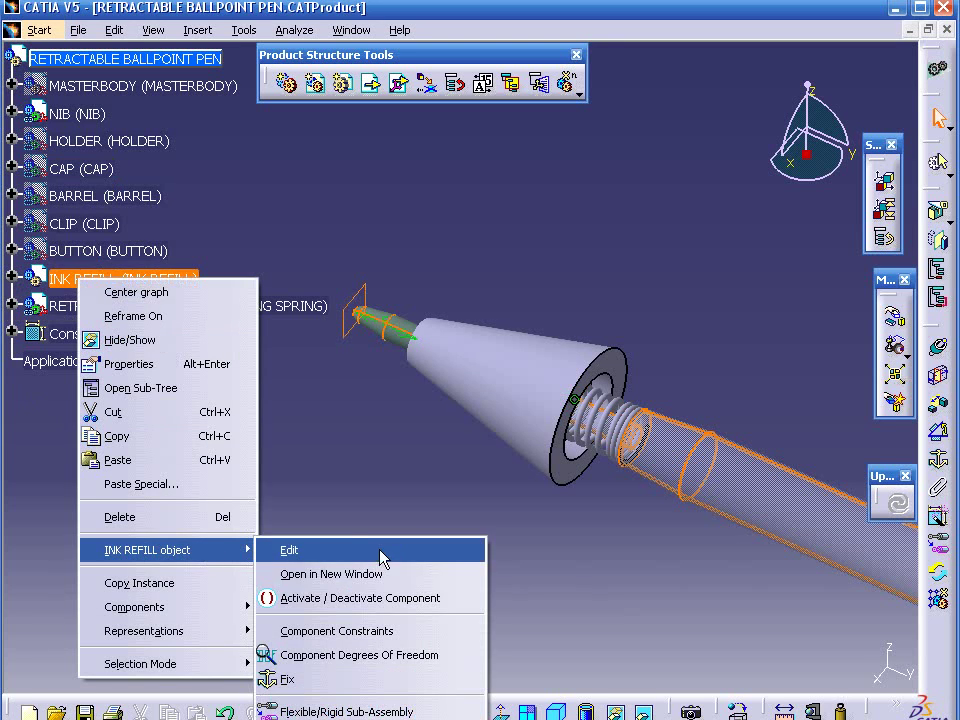
{"action": "left_click", "coordinate": [381, 574]}
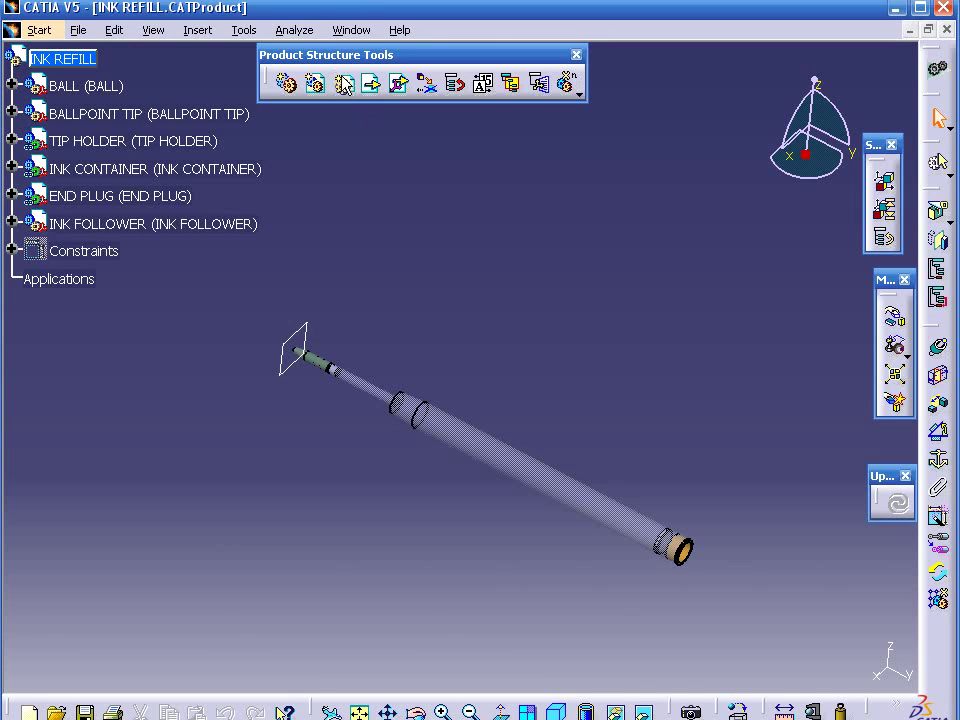
{"action": "left_click", "coordinate": [343, 87]}
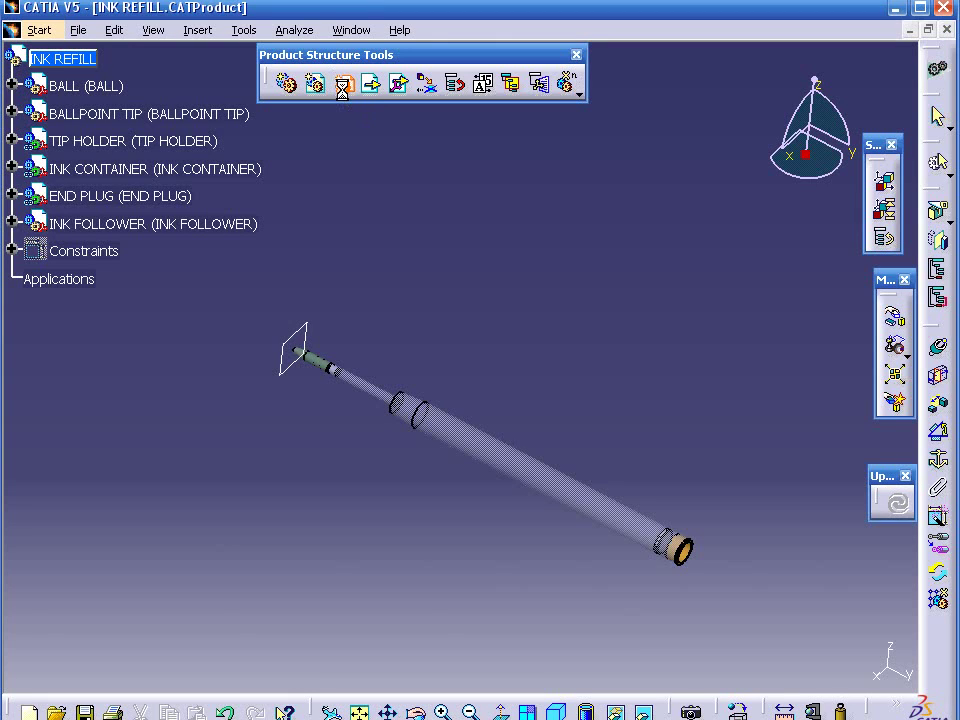
{"action": "left_click", "coordinate": [92, 63]}
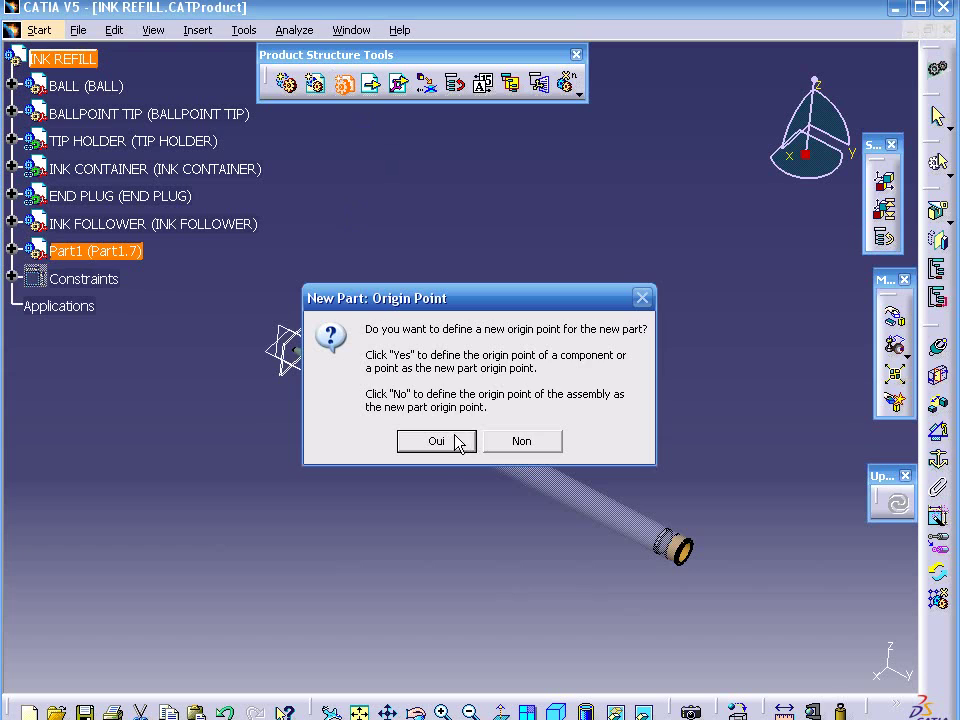
{"action": "left_click", "coordinate": [522, 441]}
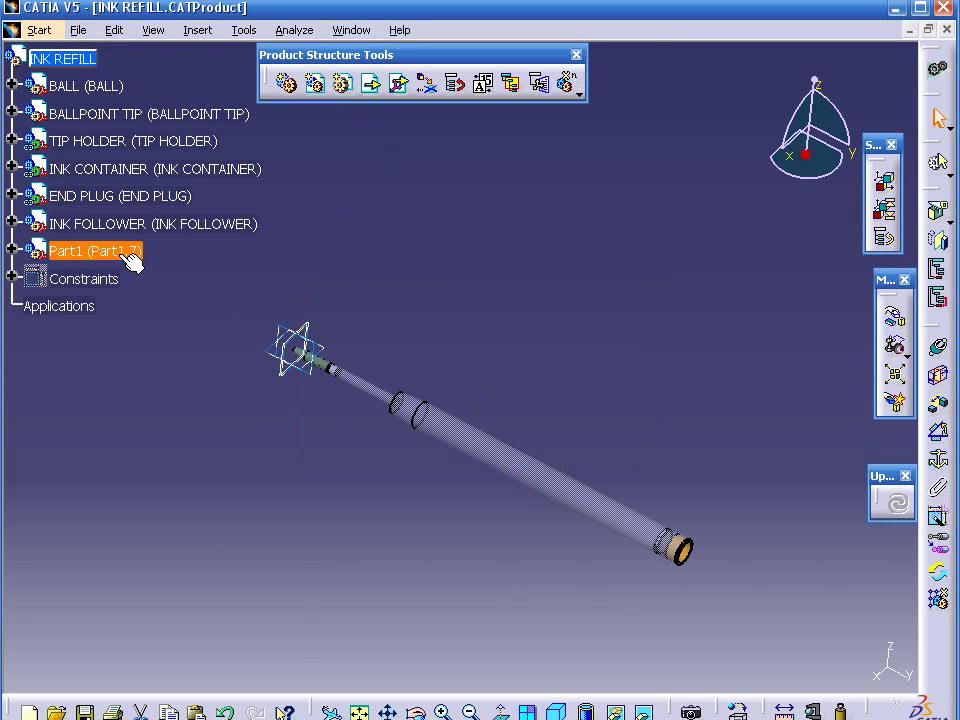
Step: In Part1's properties, set both the instance name and part number to TIP SPRING
{"action": "right_click", "coordinate": [122, 260]}
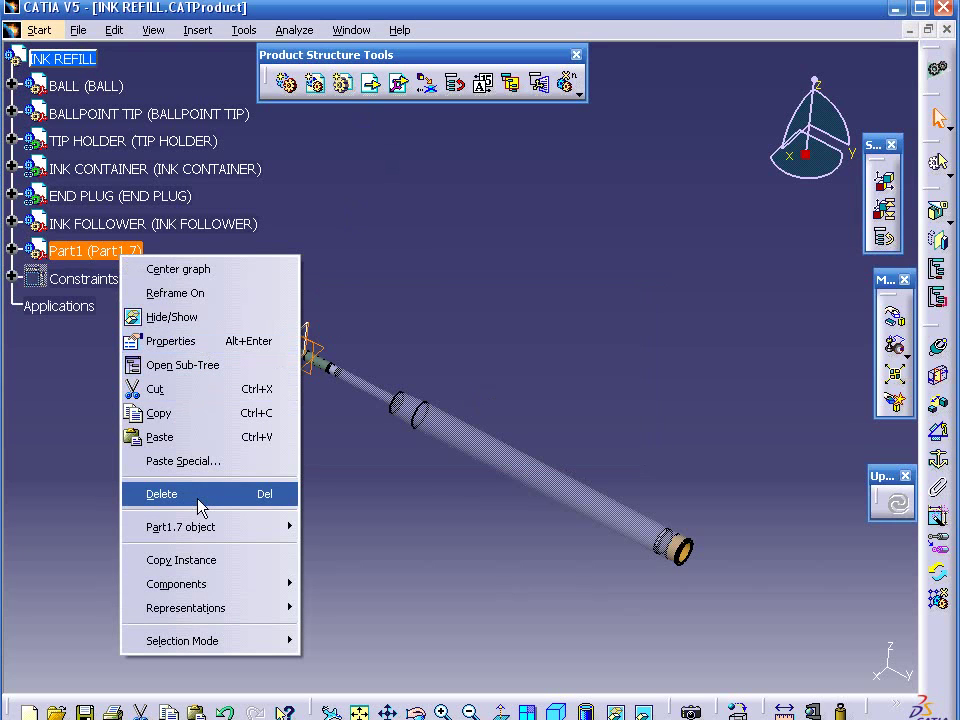
{"action": "left_click", "coordinate": [169, 347]}
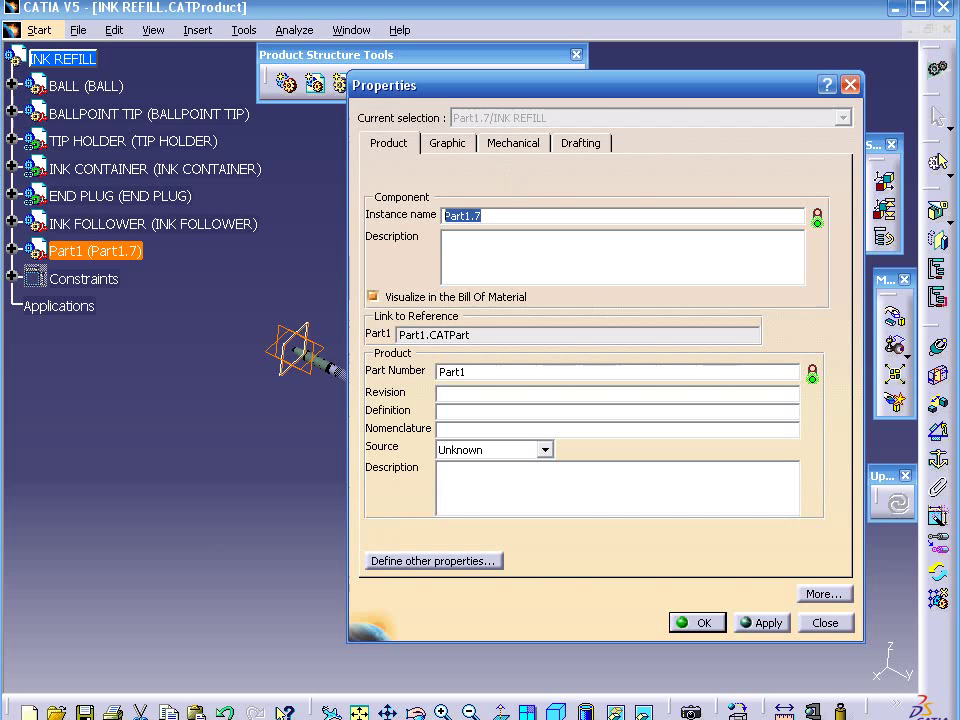
{"action": "type", "text": "TIP SPRING"}
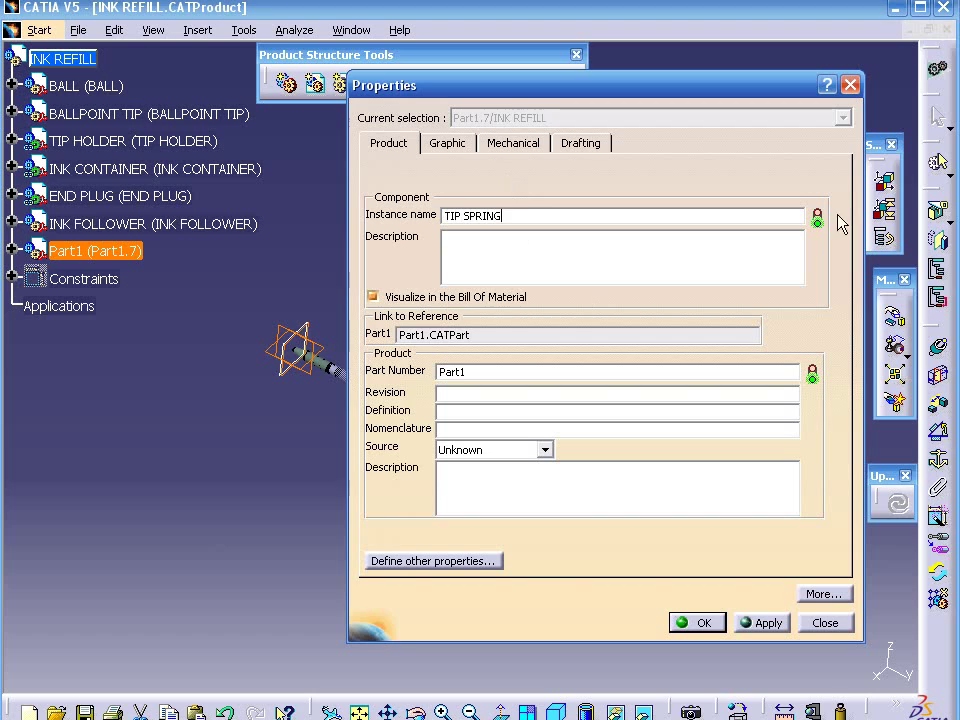
{"action": "mouse_move", "coordinate": [508, 216]}
{"action": "left_mouse_down"}
{"action": "mouse_move", "coordinate": [479, 212]}
{"action": "mouse_move", "coordinate": [425, 233]}
{"action": "left_mouse_up"}
{"action": "key", "text": "ctrl+c"}
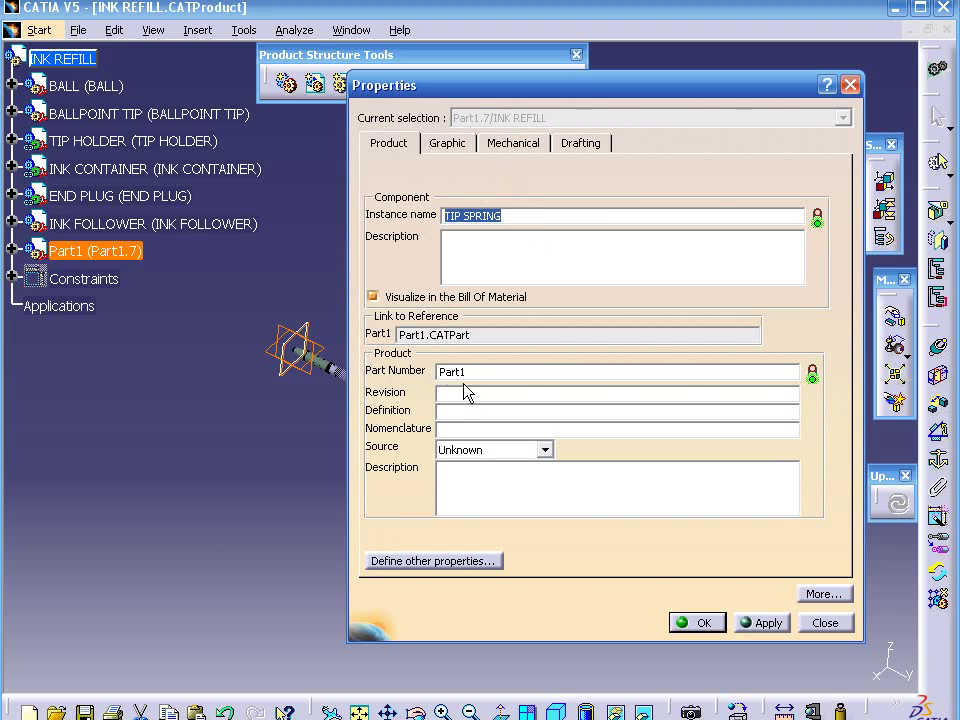
{"action": "left_click_drag", "start_coordinate": [467, 372], "coordinate": [397, 380]}
{"action": "key", "text": "ctrl+v"}
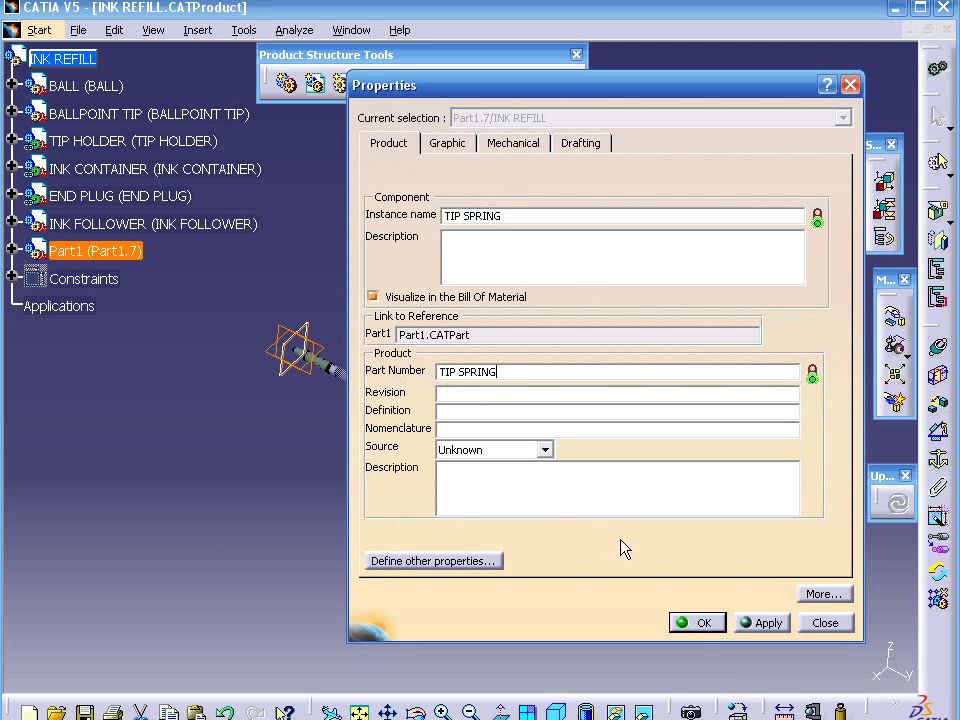
{"action": "left_click", "coordinate": [698, 625]}
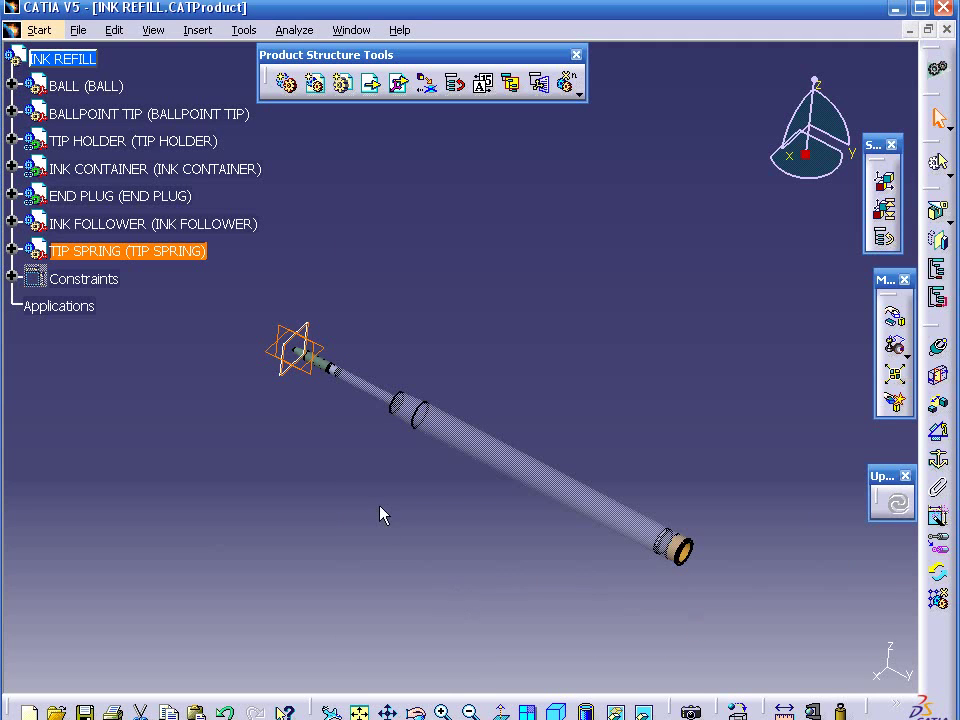
Step: Slide TIP SPRING a short way along the refill's axis using the compass
{"action": "mouse_move", "coordinate": [806, 155]}
{"action": "left_mouse_down"}
{"action": "mouse_move", "coordinate": [452, 412]}
{"action": "mouse_move", "coordinate": [446, 428]}
{"action": "left_mouse_up"}
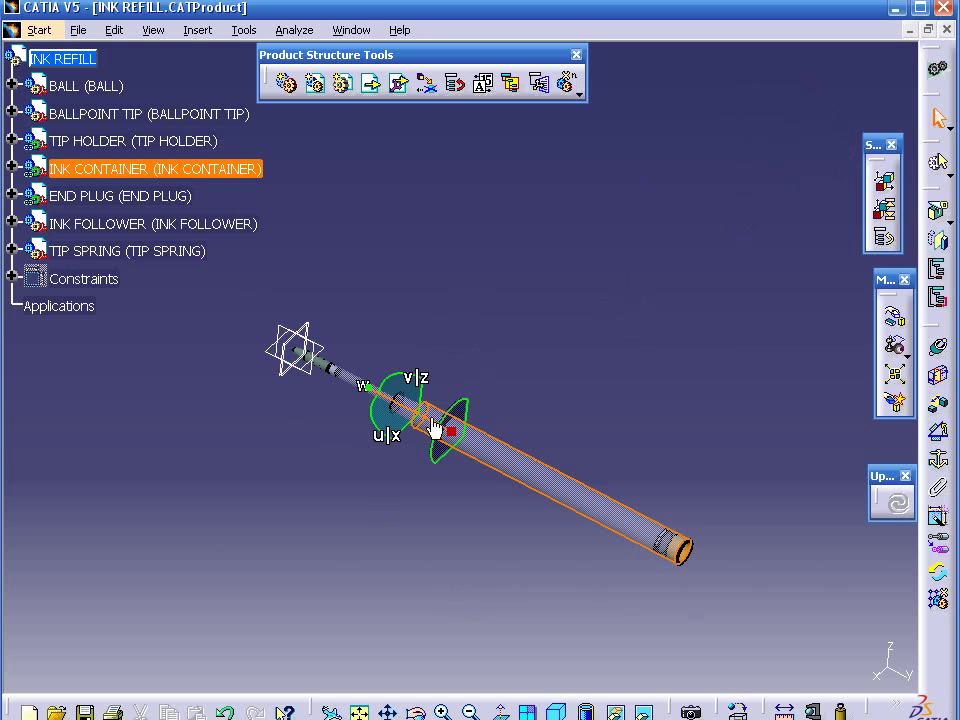
{"action": "left_click", "coordinate": [105, 252], "text": "ctrl"}
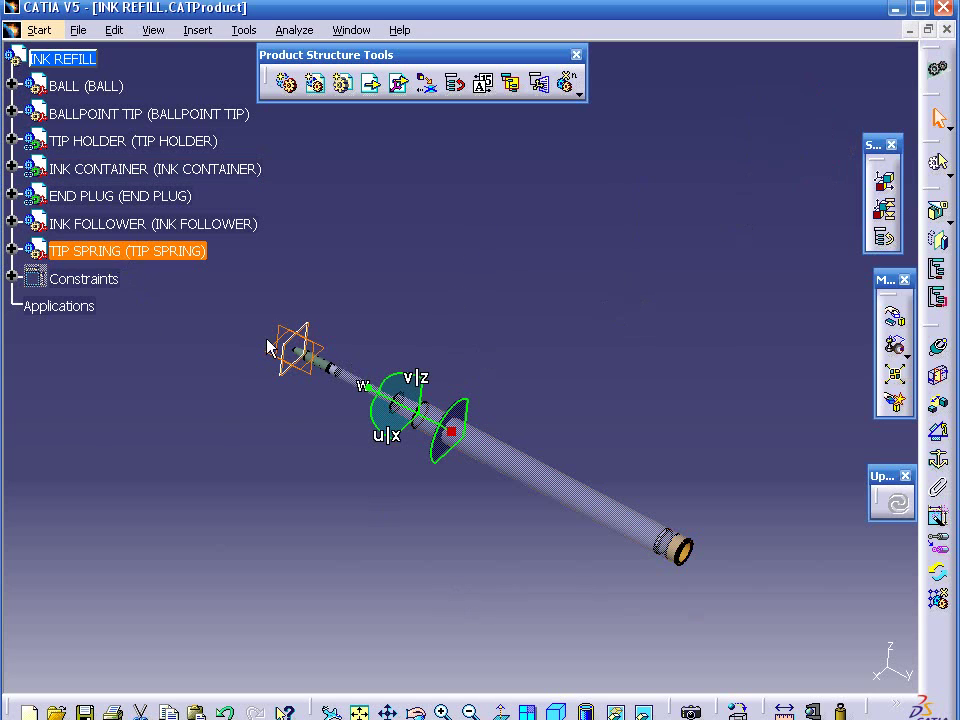
{"action": "left_click", "coordinate": [430, 428], "text": "ctrl"}
{"action": "mouse_move", "coordinate": [430, 421]}
{"action": "left_mouse_down"}
{"action": "mouse_move", "coordinate": [462, 438]}
{"action": "mouse_move", "coordinate": [805, 163]}
{"action": "left_mouse_up"}
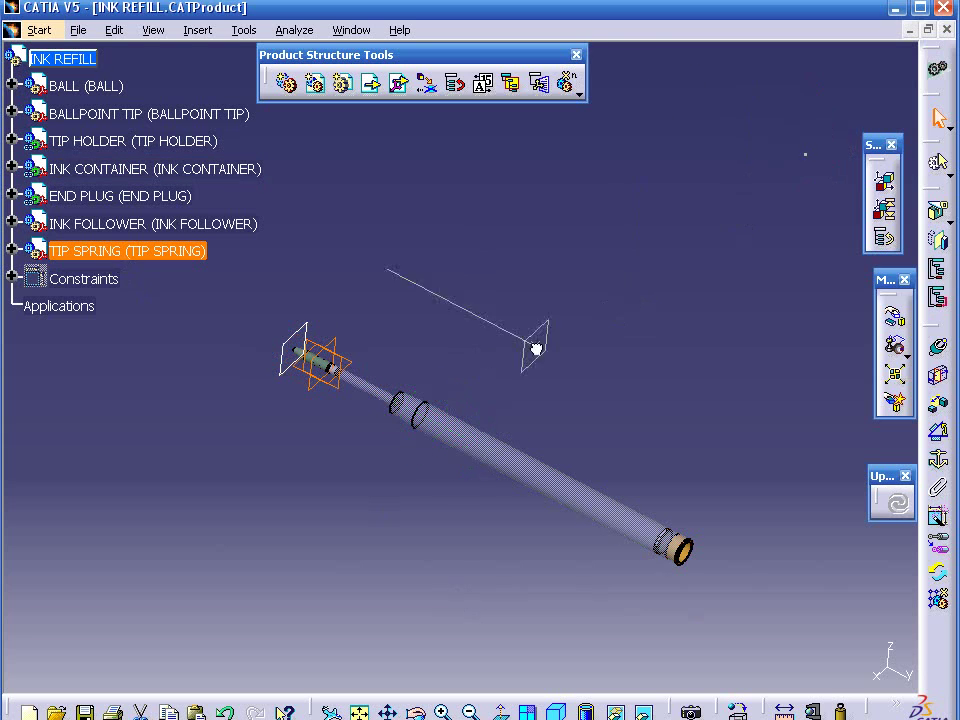
Step: Reset the compass, clear the selection and expand the BALL part in the tree
{"action": "right_click", "coordinate": [805, 163]}
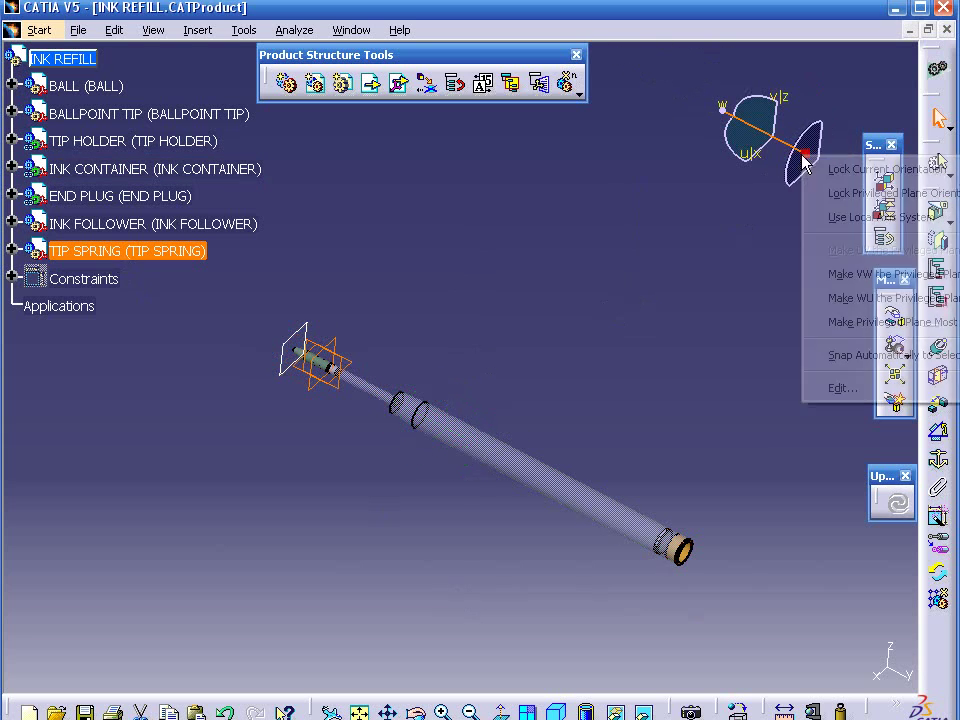
{"action": "left_click", "coordinate": [862, 218]}
{"action": "left_click", "coordinate": [667, 232]}
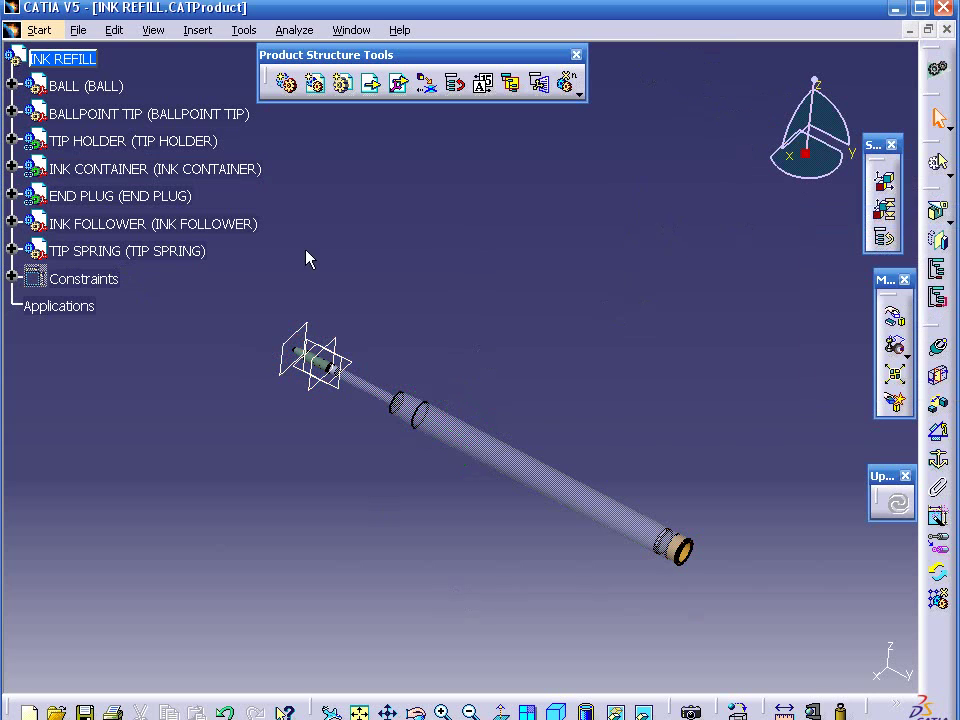
{"action": "left_click", "coordinate": [12, 86]}
{"action": "left_click", "coordinate": [33, 113]}
Step: Activate the BALL part, make Geometrical Set.1 the work object, and reframe on BALL
{"action": "double_click", "coordinate": [84, 115]}
{"action": "left_click", "coordinate": [769, 83]}
{"action": "left_click", "coordinate": [705, 100]}
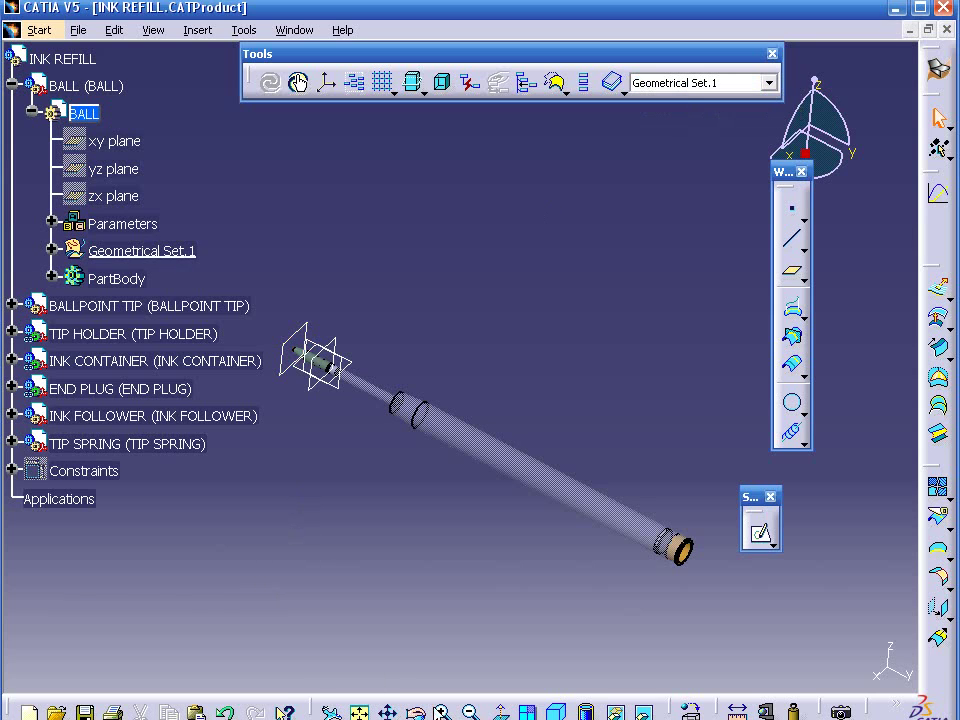
{"action": "right_click", "coordinate": [102, 116]}
{"action": "left_click", "coordinate": [148, 150]}
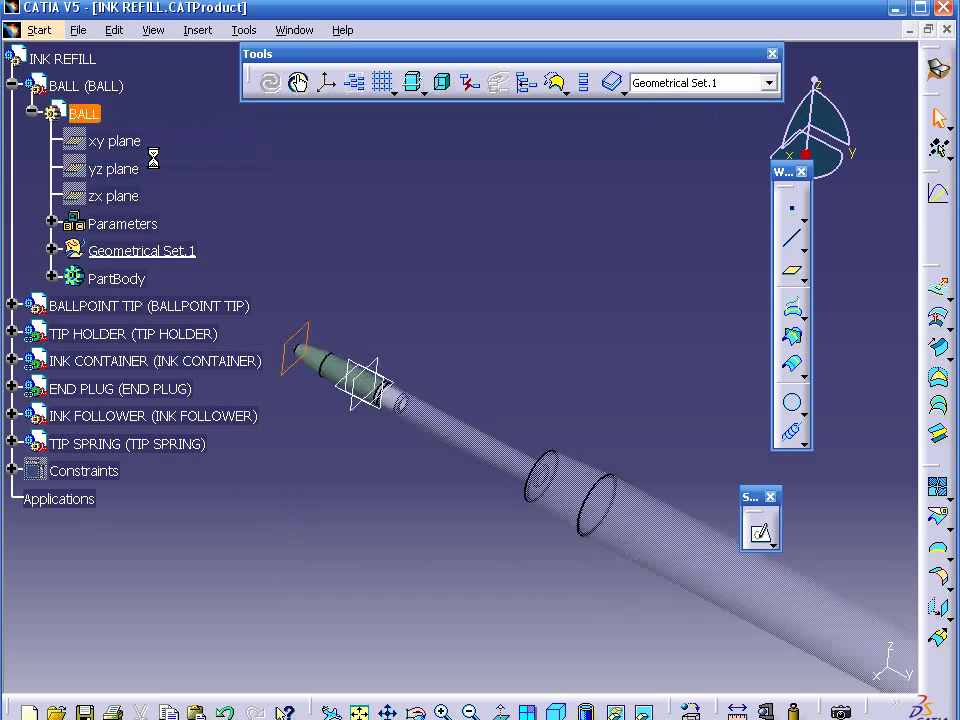
Step: Expand Geometrical Set.1, select Plane.1, and try the Offset tool twice, cancelling both times
{"action": "double_click", "coordinate": [103, 252]}
{"action": "left_click", "coordinate": [148, 279]}
{"action": "left_click", "coordinate": [938, 320]}
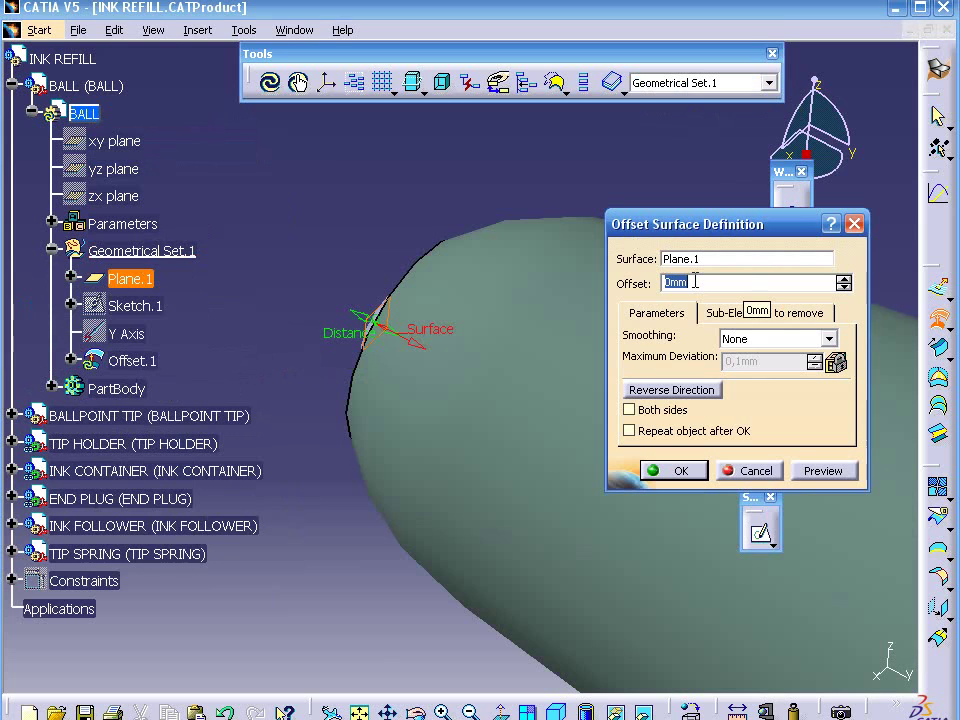
{"action": "left_click", "coordinate": [854, 224]}
{"action": "left_click_drag", "start_coordinate": [403, 199], "coordinate": [458, 229]}
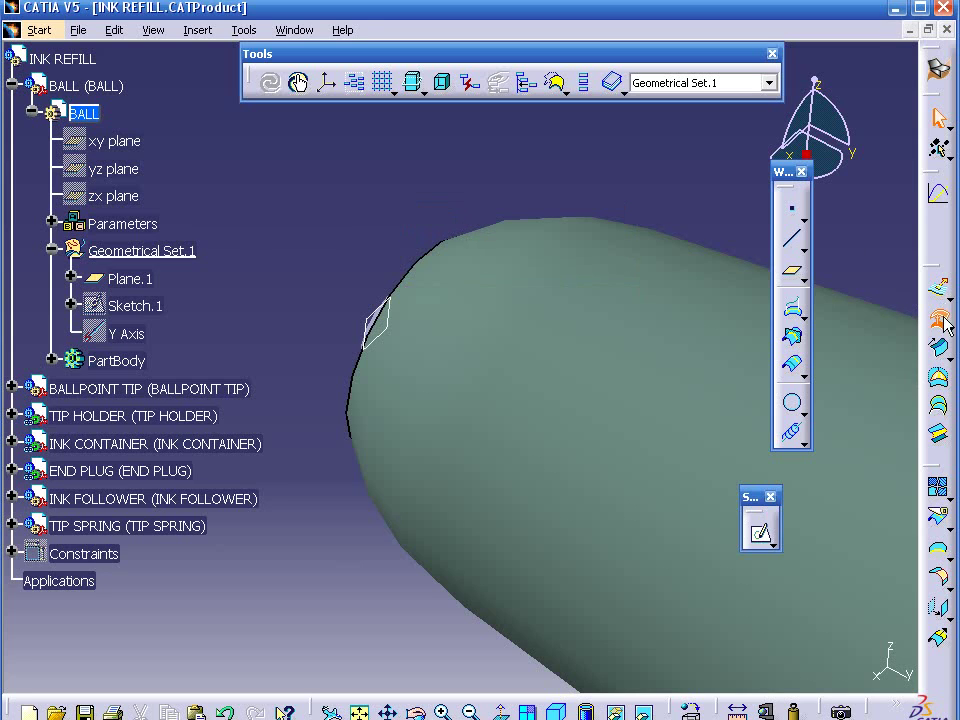
{"action": "left_click", "coordinate": [942, 319]}
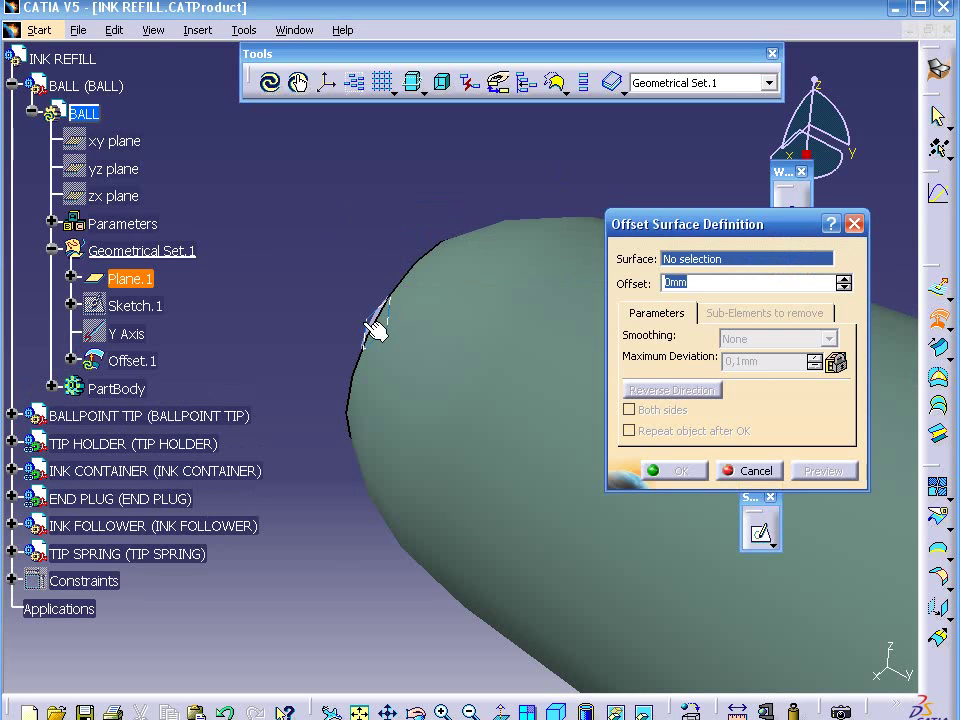
{"action": "left_click", "coordinate": [756, 470]}
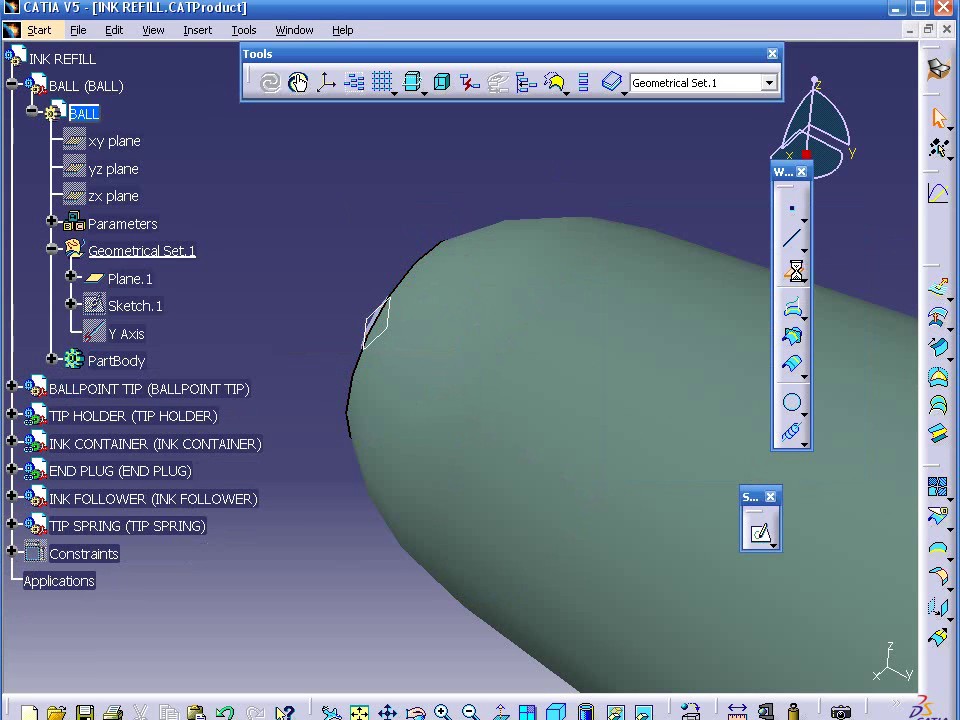
Step: Create Plane.2 offset from Plane.1 with its distance formula set to BALL_DIA (0.7mm), then fit all
{"action": "left_click", "coordinate": [368, 322]}
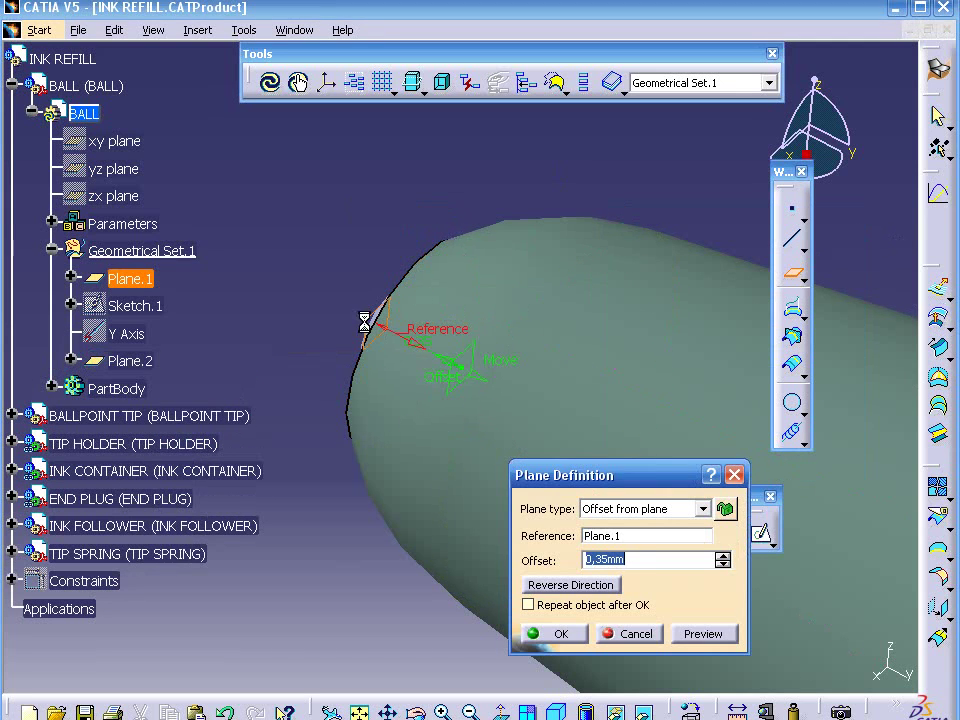
{"action": "right_click", "coordinate": [596, 555]}
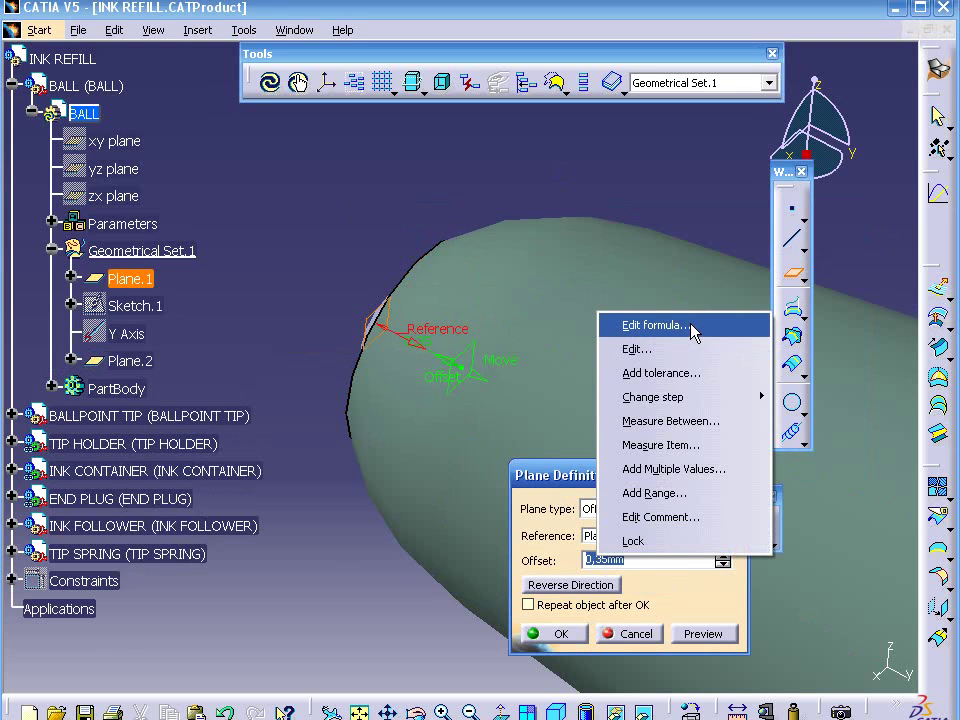
{"action": "left_click", "coordinate": [690, 328]}
{"action": "left_click", "coordinate": [52, 223]}
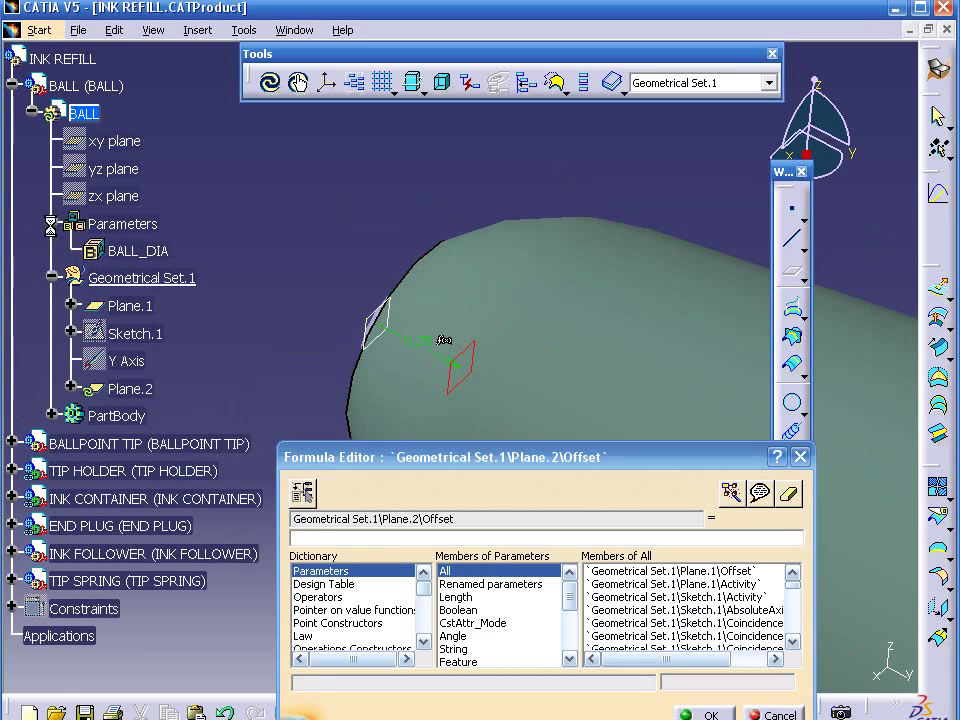
{"action": "left_click", "coordinate": [138, 252]}
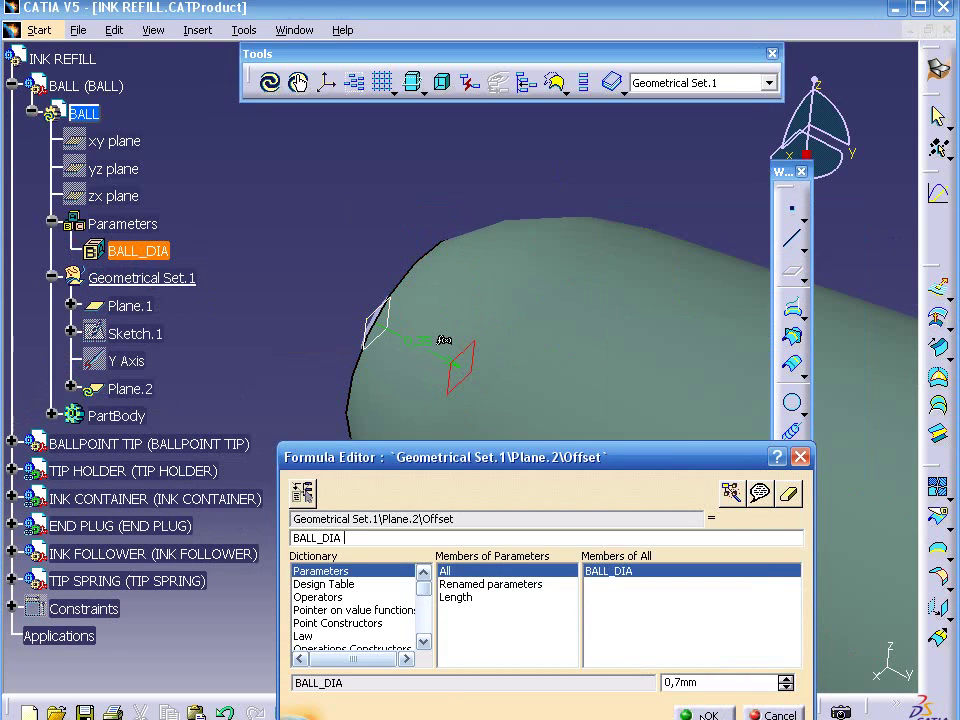
{"action": "left_click", "coordinate": [703, 714]}
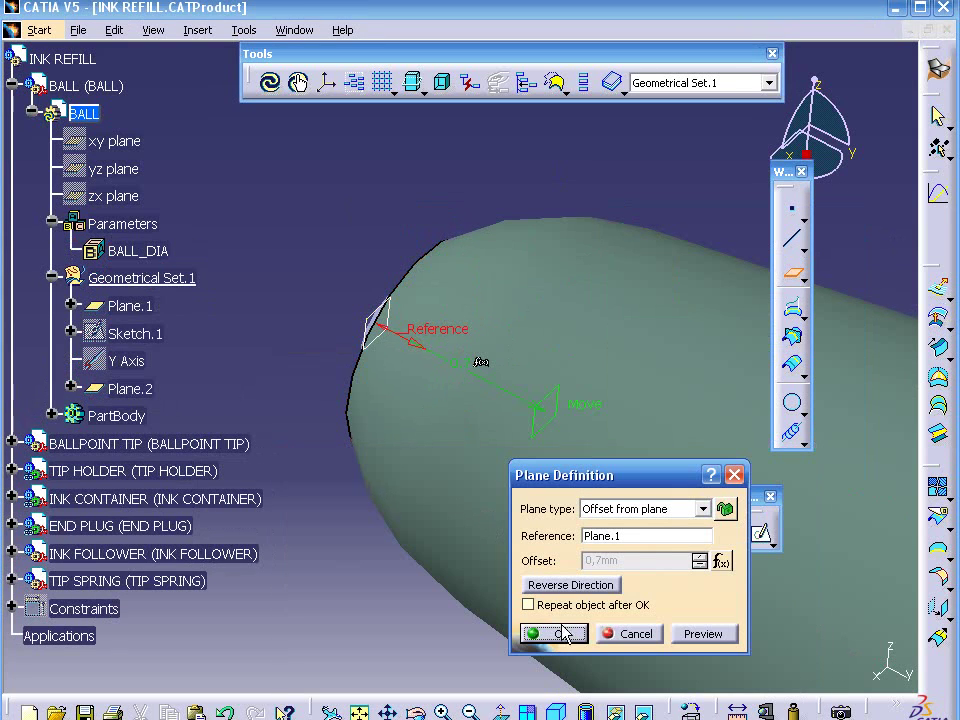
{"action": "left_click", "coordinate": [577, 634]}
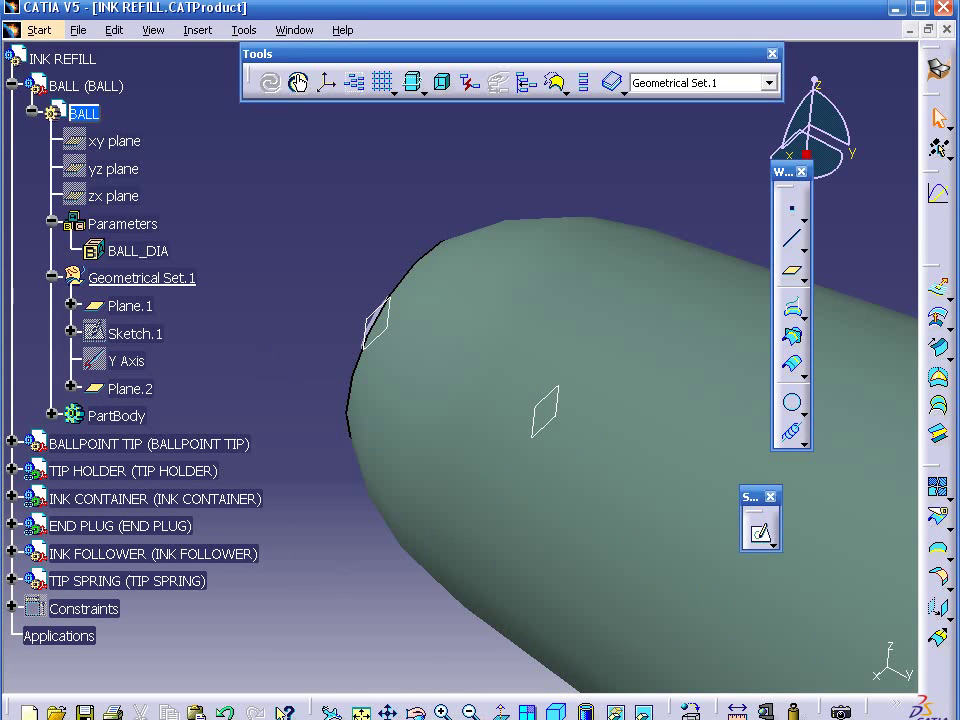
{"action": "left_click", "coordinate": [358, 712]}
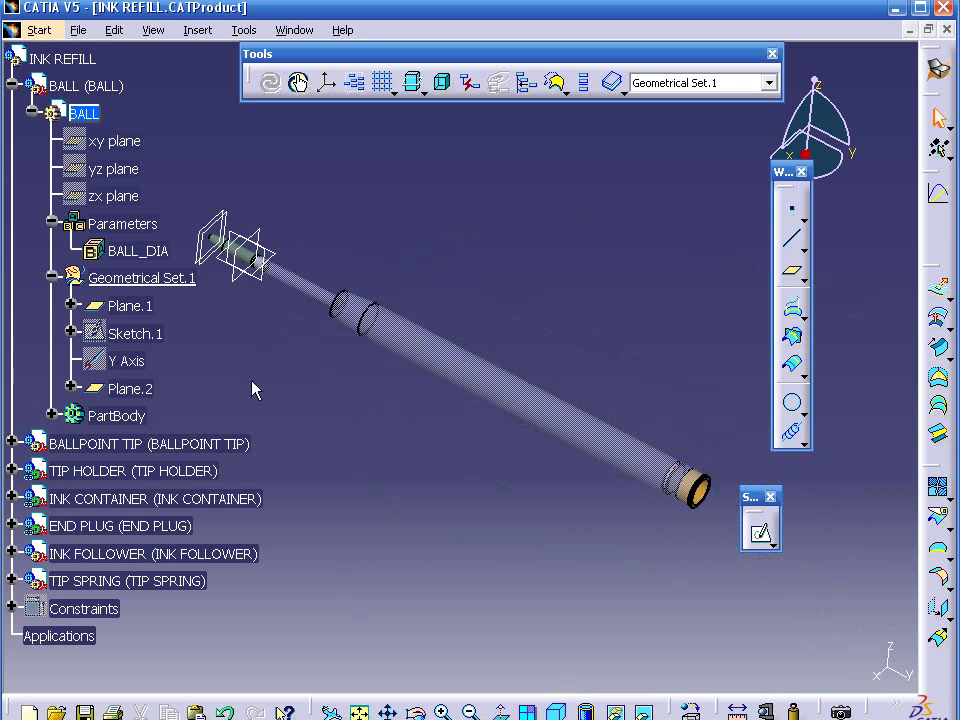
Step: Hide the INK CONTAINER, END PLUG and INK FOLLOWER parts
{"action": "double_click", "coordinate": [175, 553]}
{"action": "left_click", "coordinate": [160, 525], "text": "ctrl"}
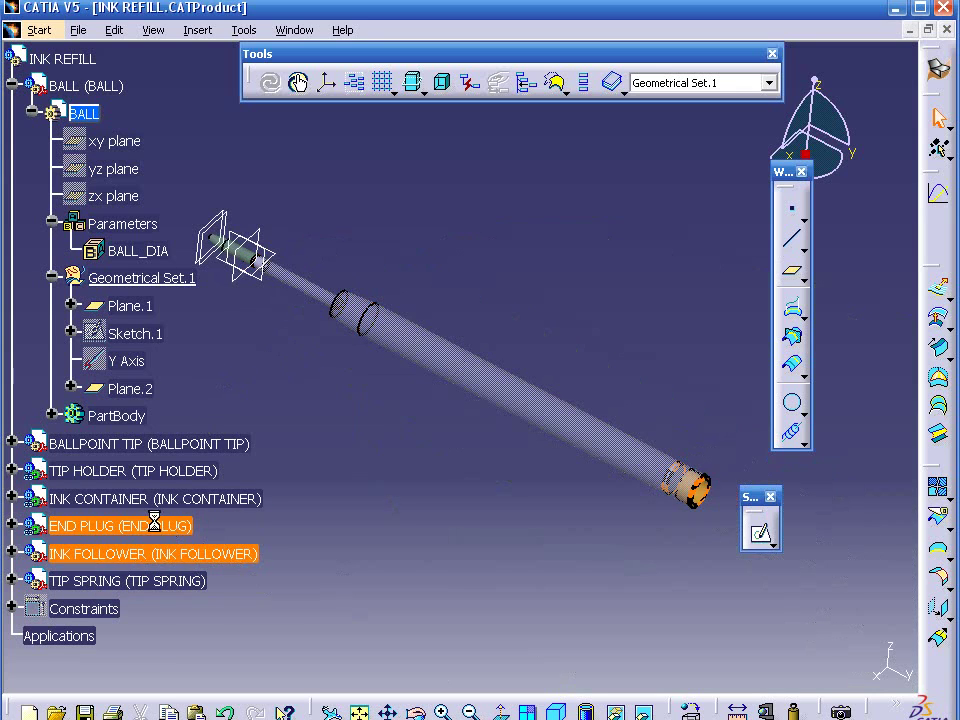
{"action": "left_click", "coordinate": [192, 498], "text": "ctrl"}
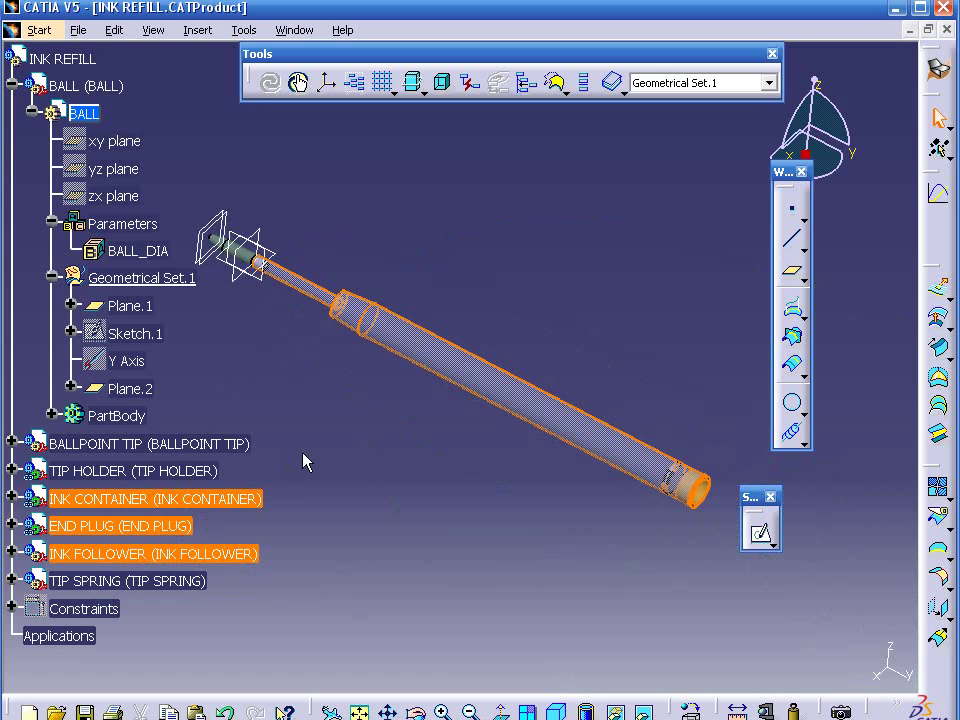
{"action": "right_click", "coordinate": [264, 498]}
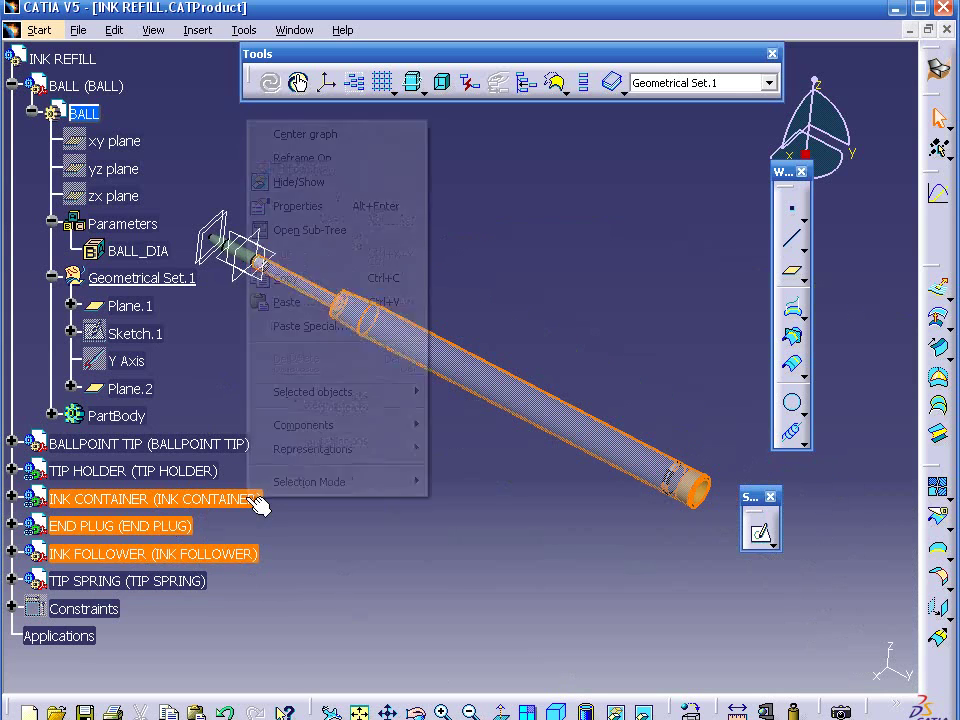
{"action": "left_click", "coordinate": [362, 185]}
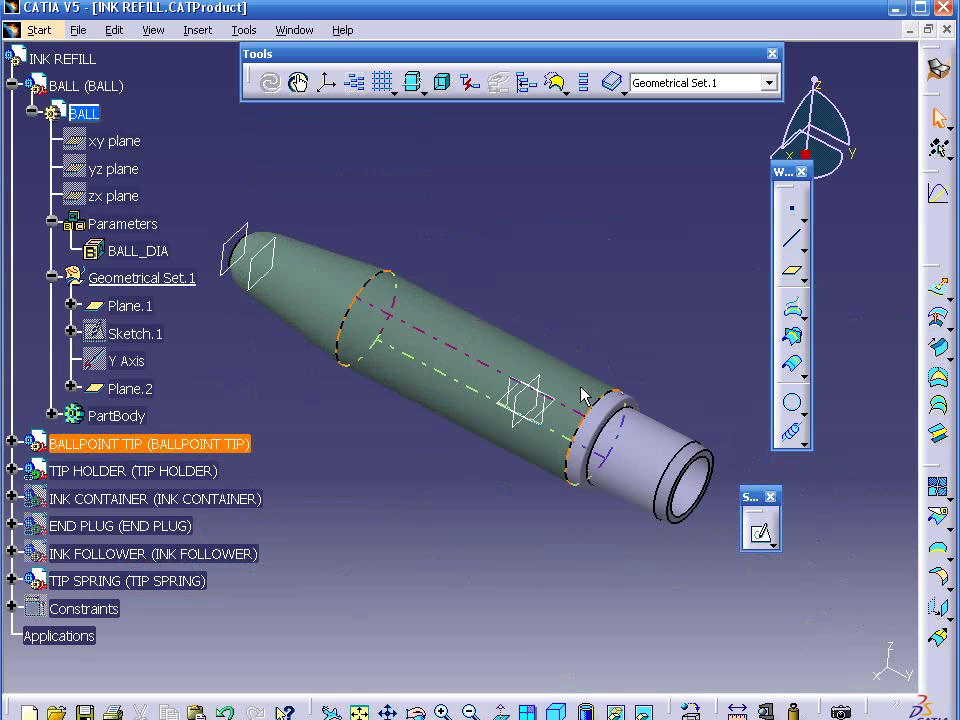
Step: With INK REFILL active, constrain the TIP SPRING plane coincident with the BALL's Plane.2
{"action": "double_click", "coordinate": [64, 58]}
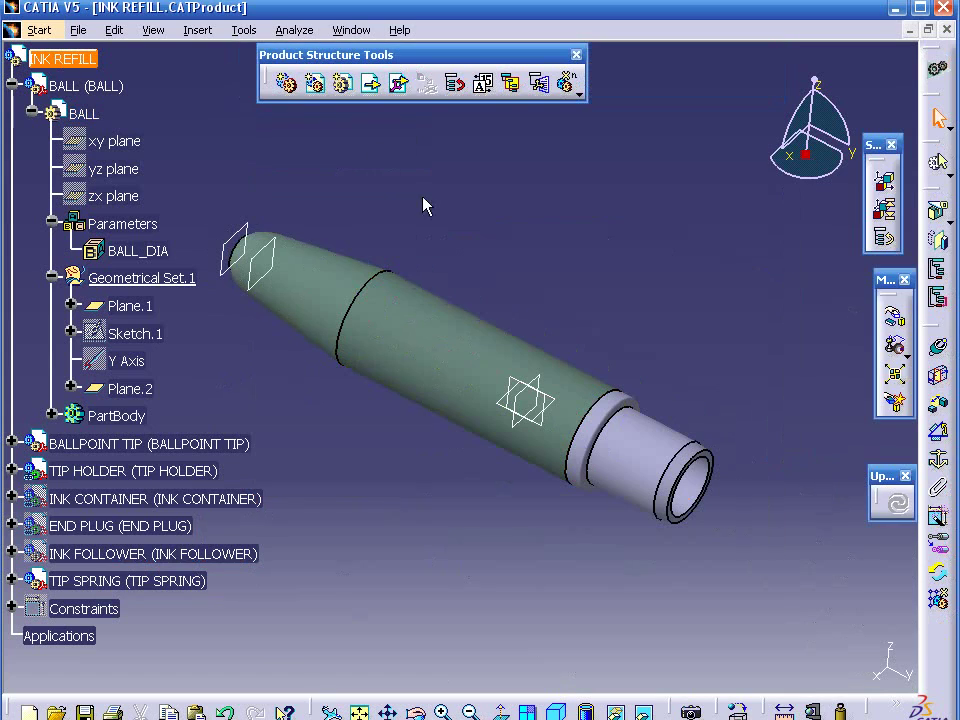
{"action": "left_click", "coordinate": [540, 395]}
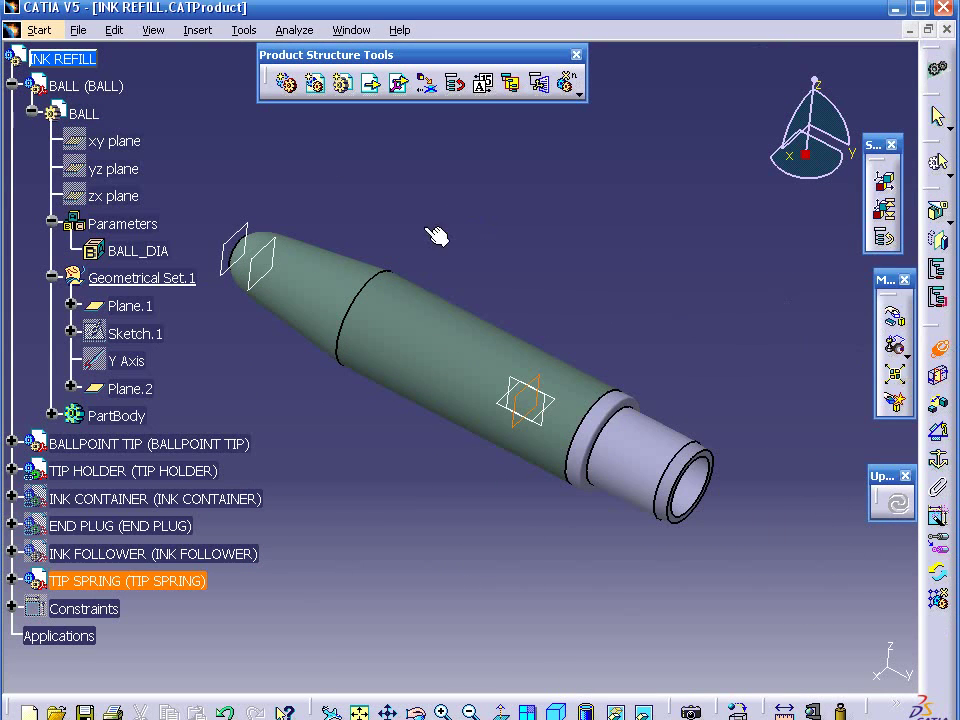
{"action": "left_click", "coordinate": [278, 252]}
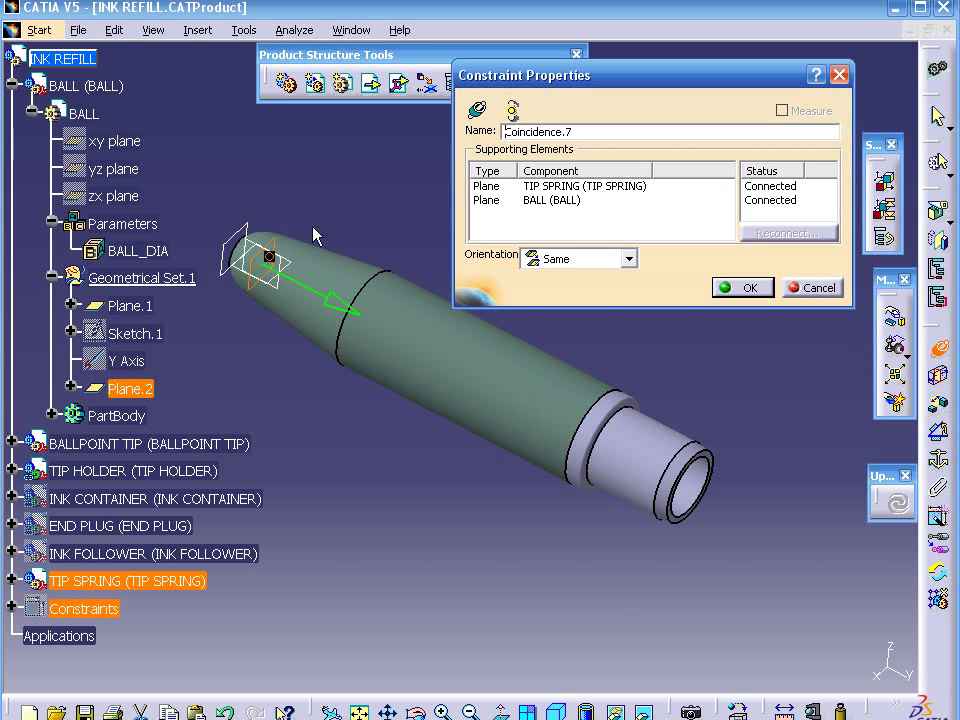
{"action": "left_click", "coordinate": [735, 290]}
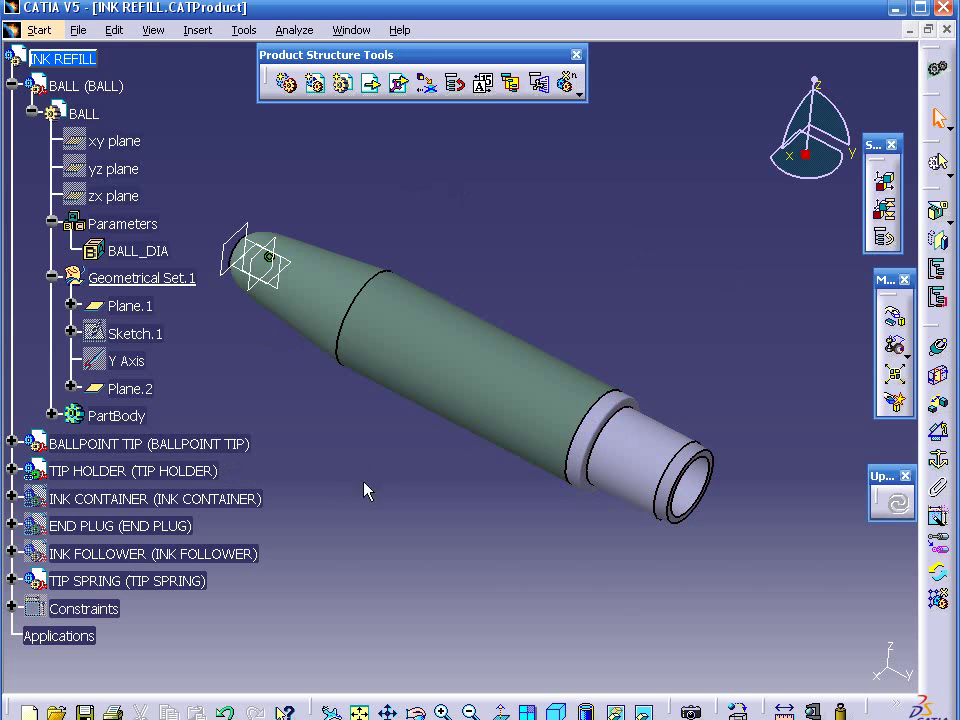
Step: Hide the BALLPOINT TIP and the BALL parts
{"action": "left_click", "coordinate": [200, 446]}
{"action": "right_click", "coordinate": [200, 446]}
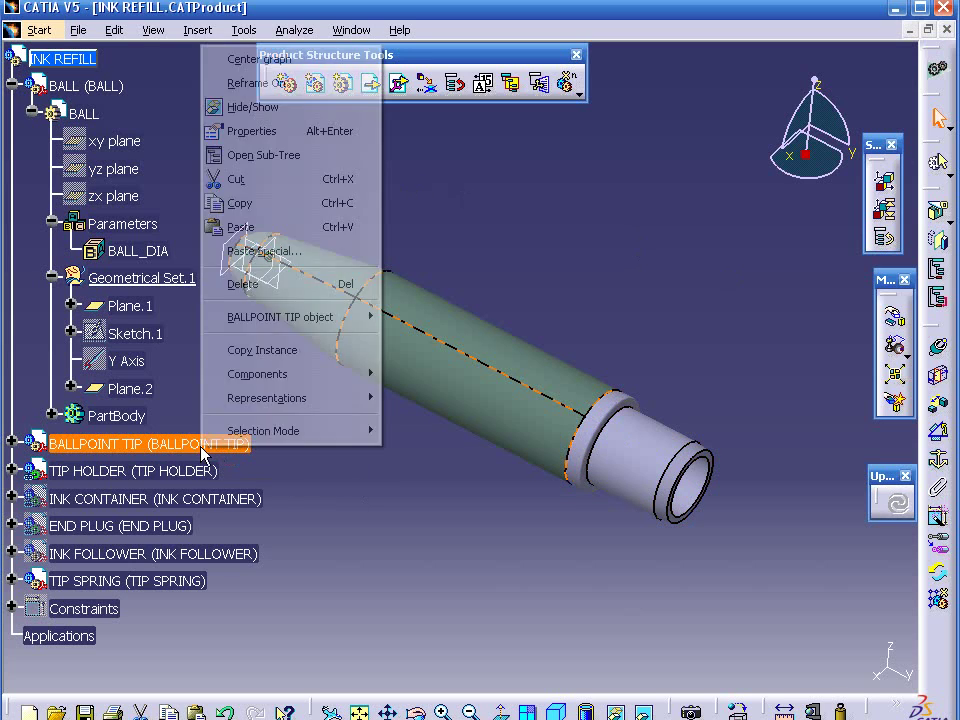
{"action": "left_click", "coordinate": [277, 116]}
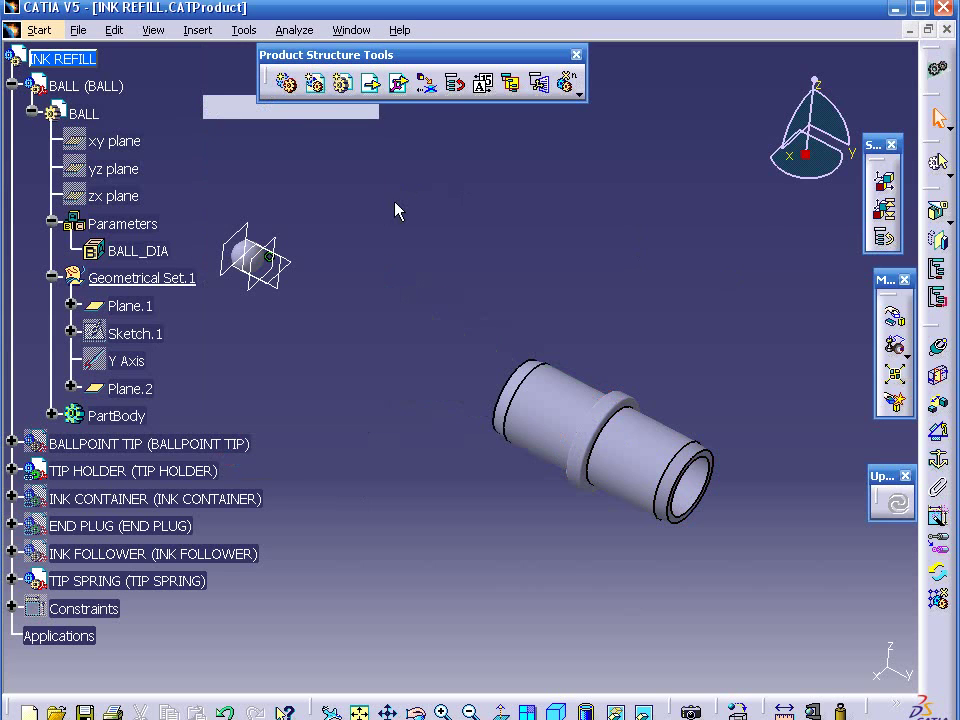
{"action": "left_click_drag", "start_coordinate": [825, 183], "coordinate": [842, 163]}
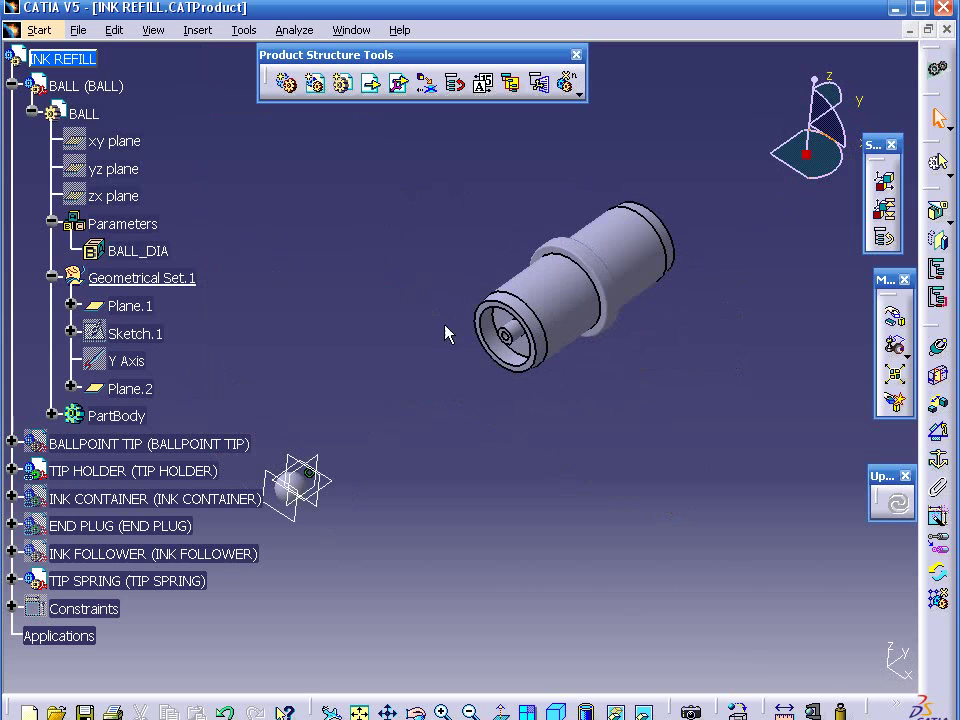
{"action": "left_click", "coordinate": [12, 87]}
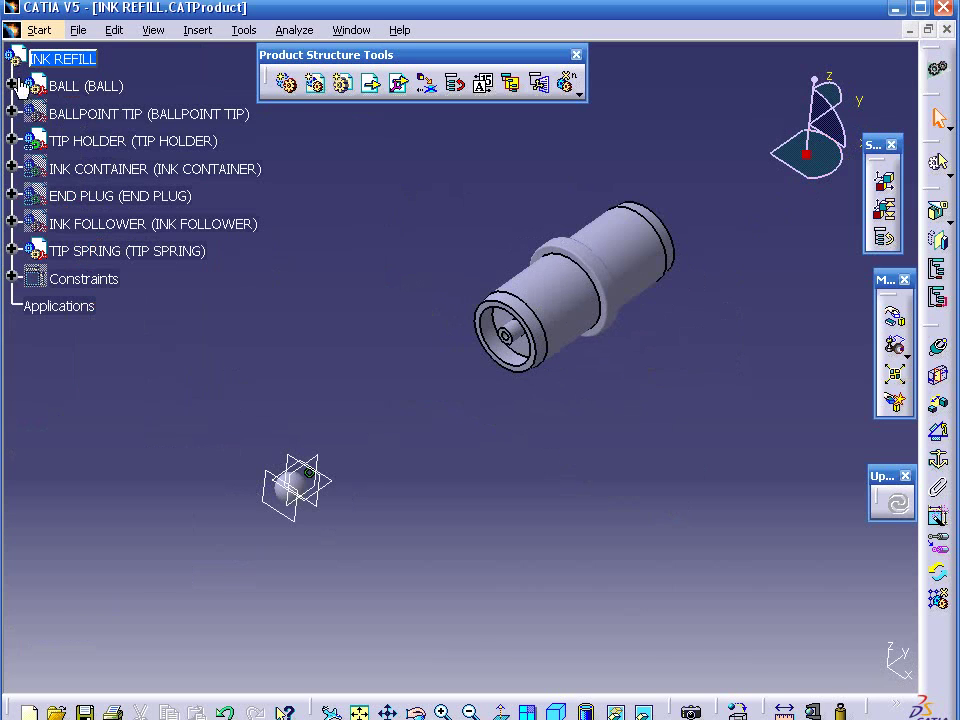
{"action": "right_click", "coordinate": [90, 92]}
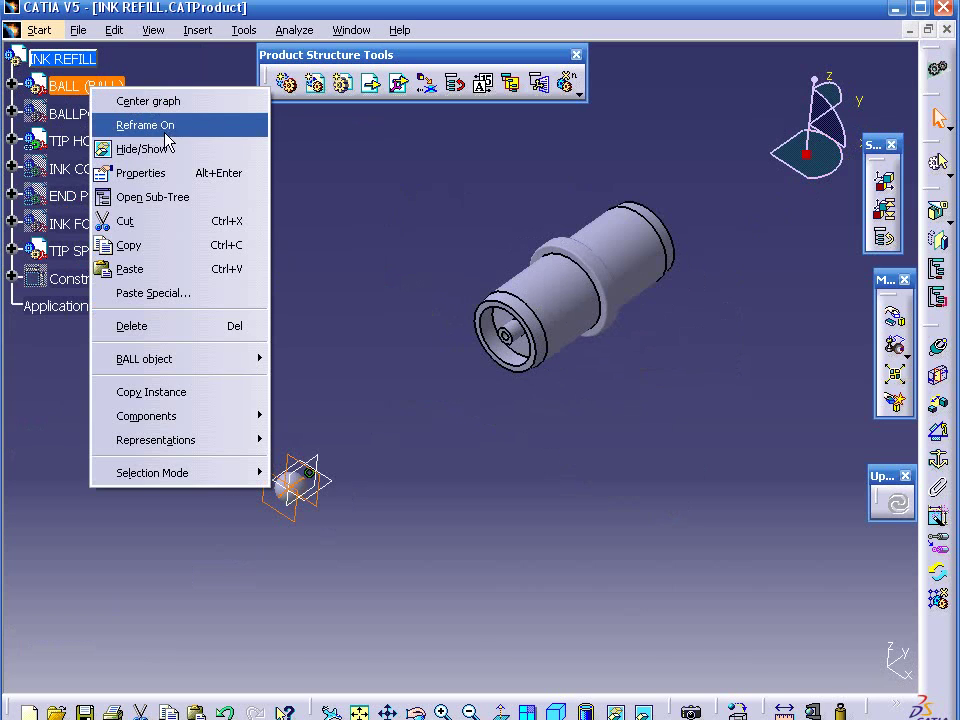
{"action": "left_click", "coordinate": [165, 150]}
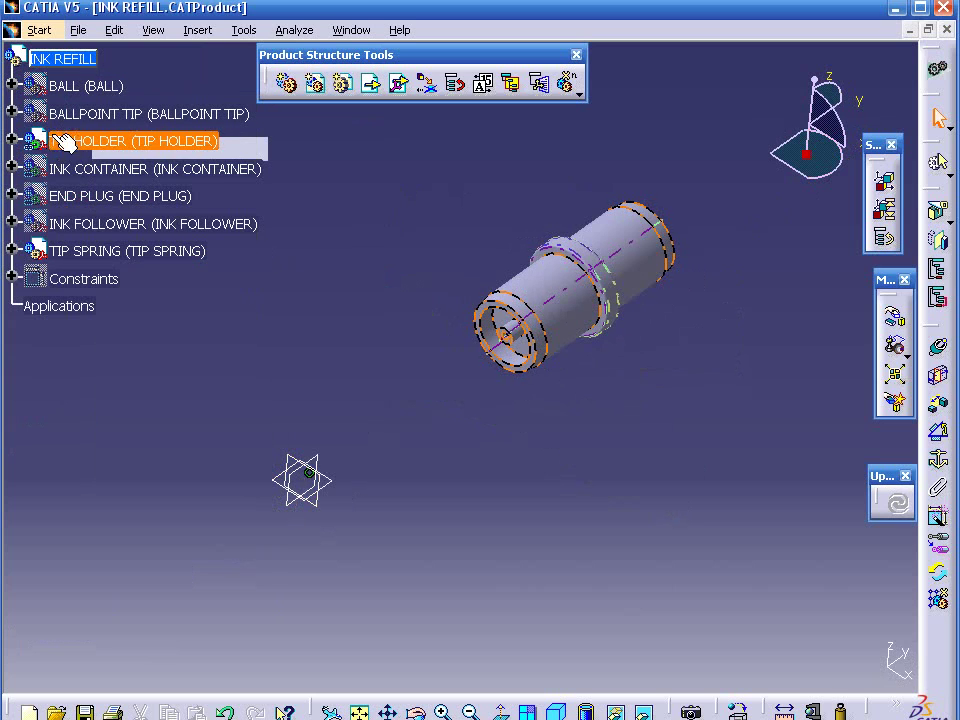
Step: Expand TIP HOLDER and activate its part for in-context editing
{"action": "left_click", "coordinate": [12, 141]}
{"action": "double_click", "coordinate": [62, 168]}
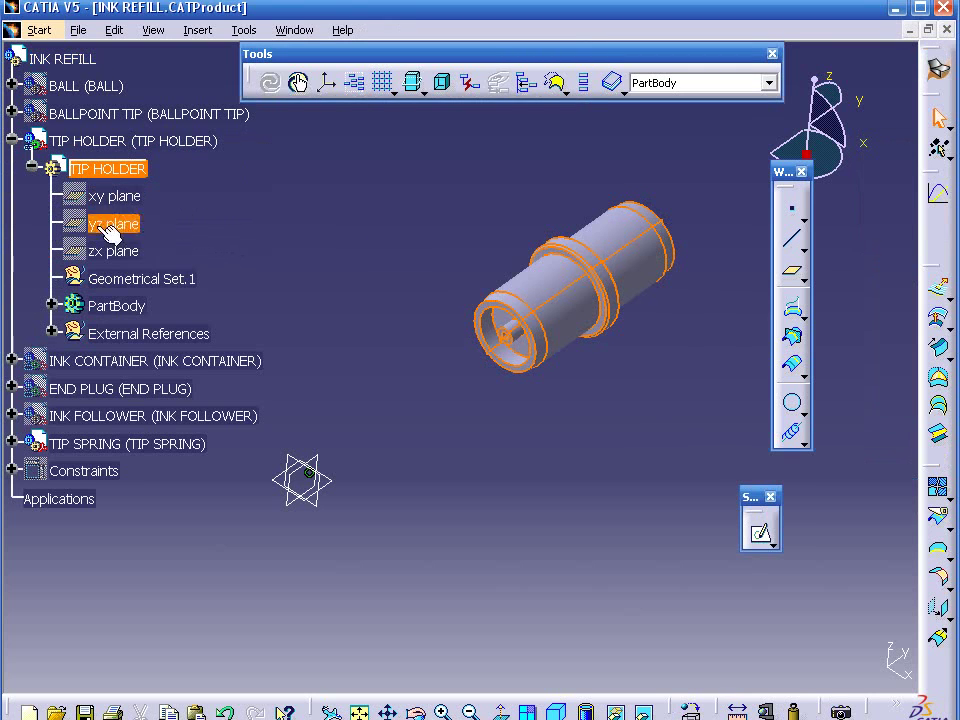
{"action": "left_click", "coordinate": [679, 93]}
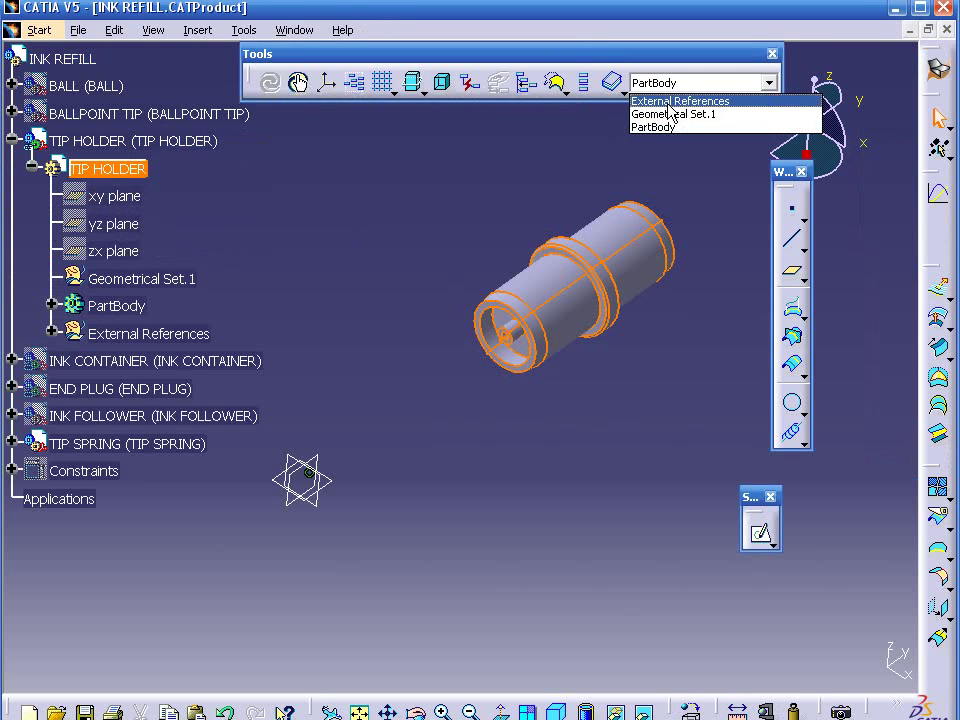
Step: In Geometrical Set.1, create a 0 mm offset surface of the holder's inner end face
{"action": "left_click", "coordinate": [670, 113]}
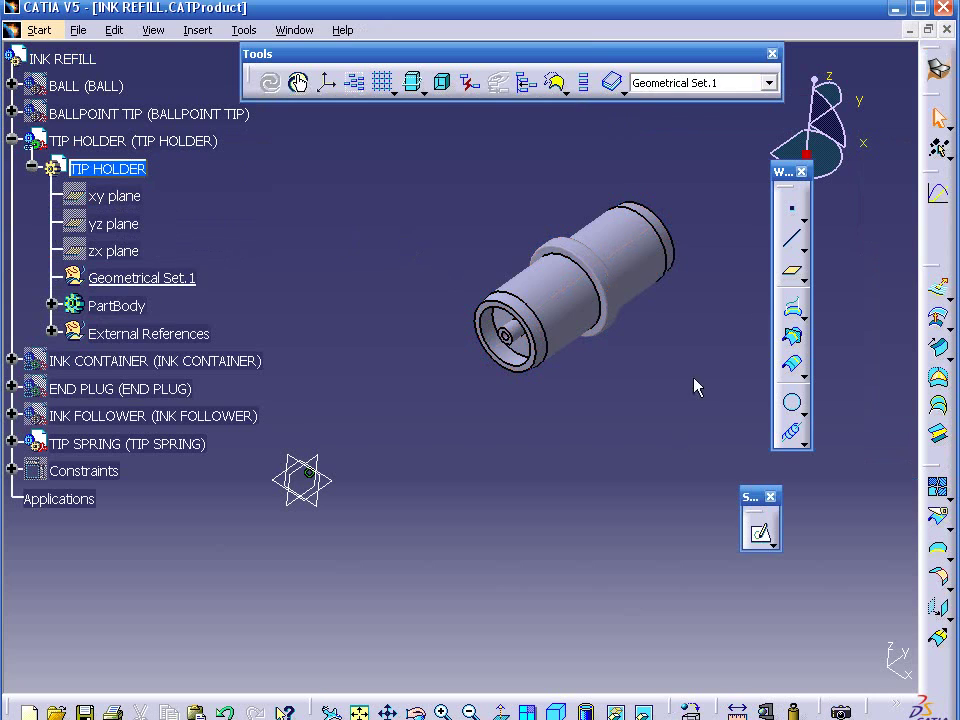
{"action": "left_click", "coordinate": [930, 318]}
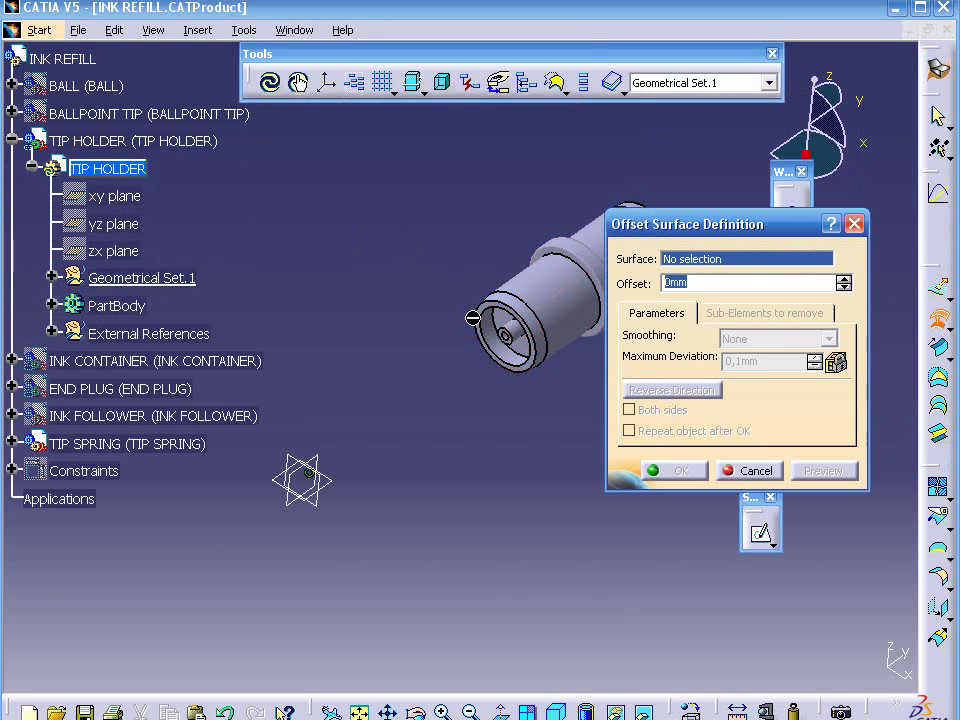
{"action": "left_click", "coordinate": [505, 330]}
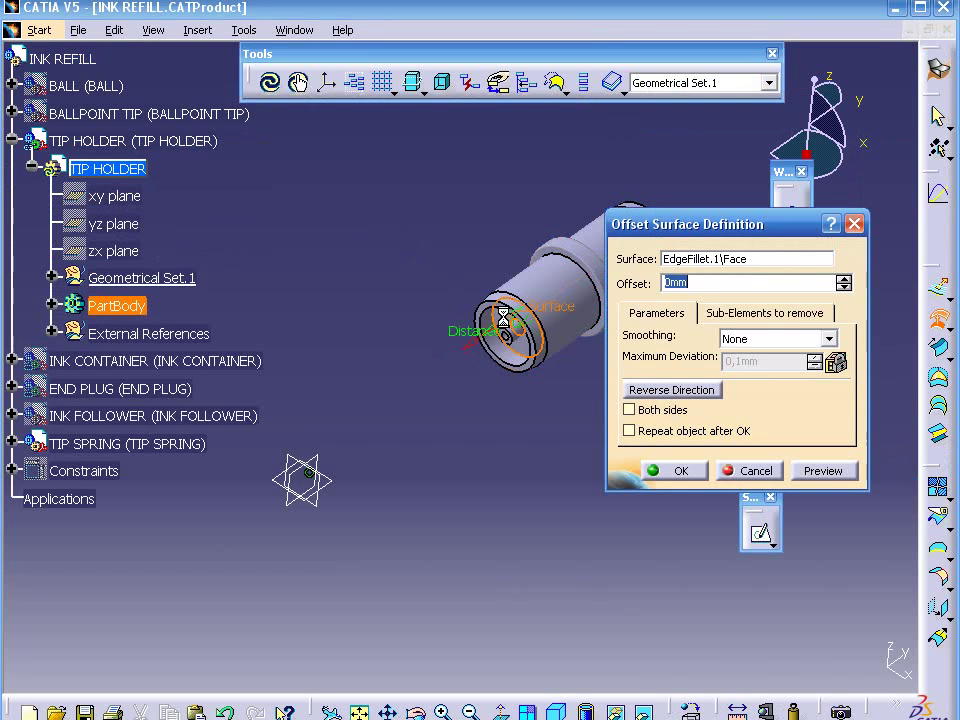
{"action": "left_click", "coordinate": [658, 471]}
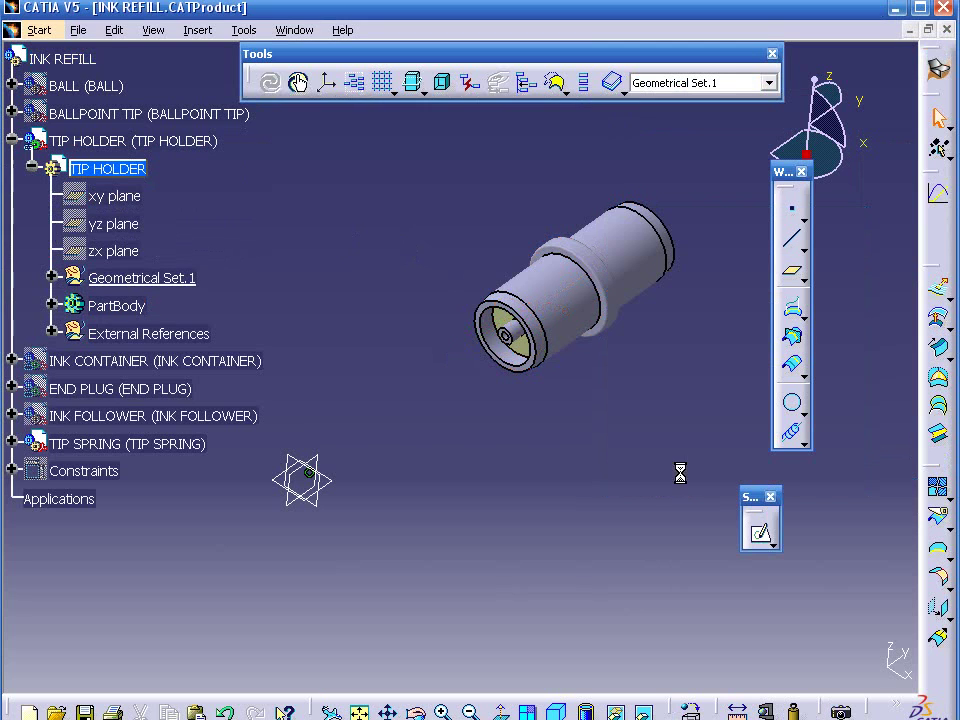
Step: Rename Offset.1 to REF-SPRING in its properties
{"action": "left_click", "coordinate": [52, 278]}
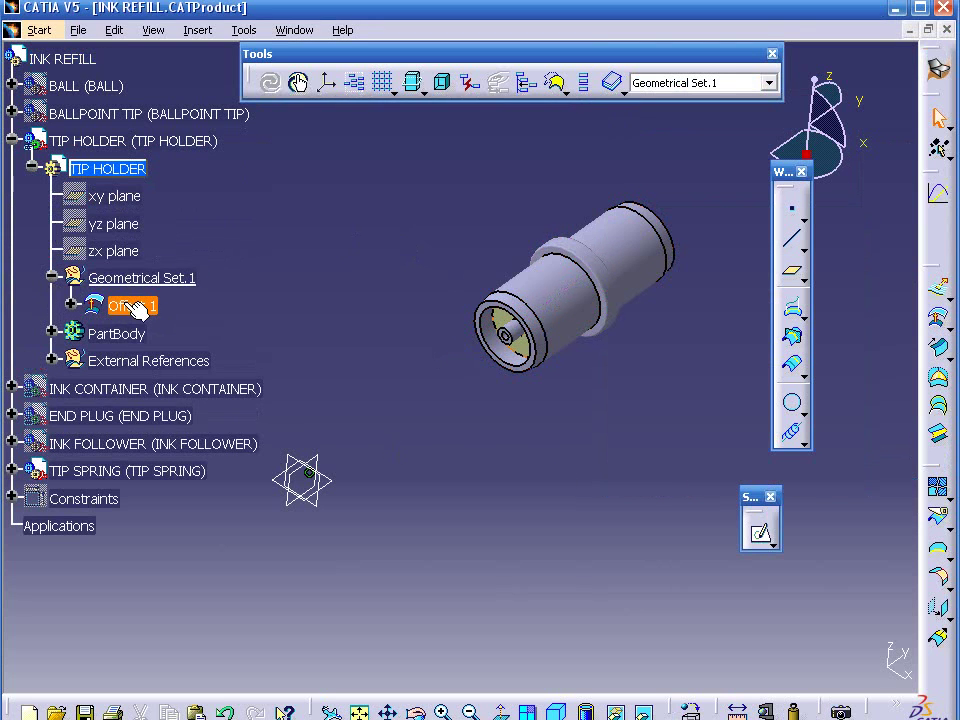
{"action": "right_click", "coordinate": [133, 306]}
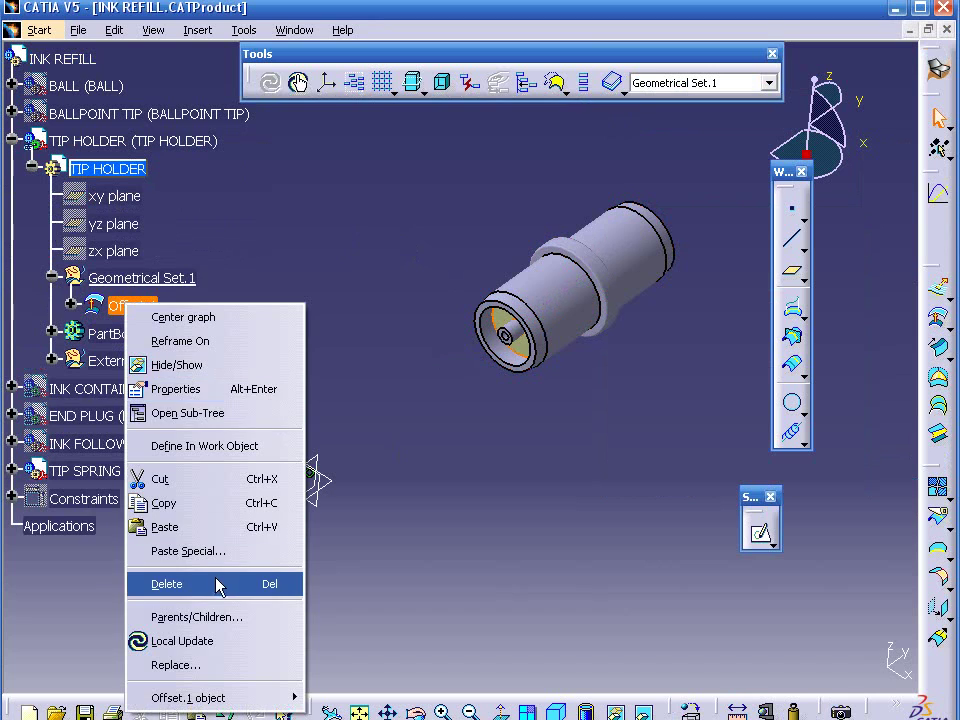
{"action": "left_click", "coordinate": [255, 389]}
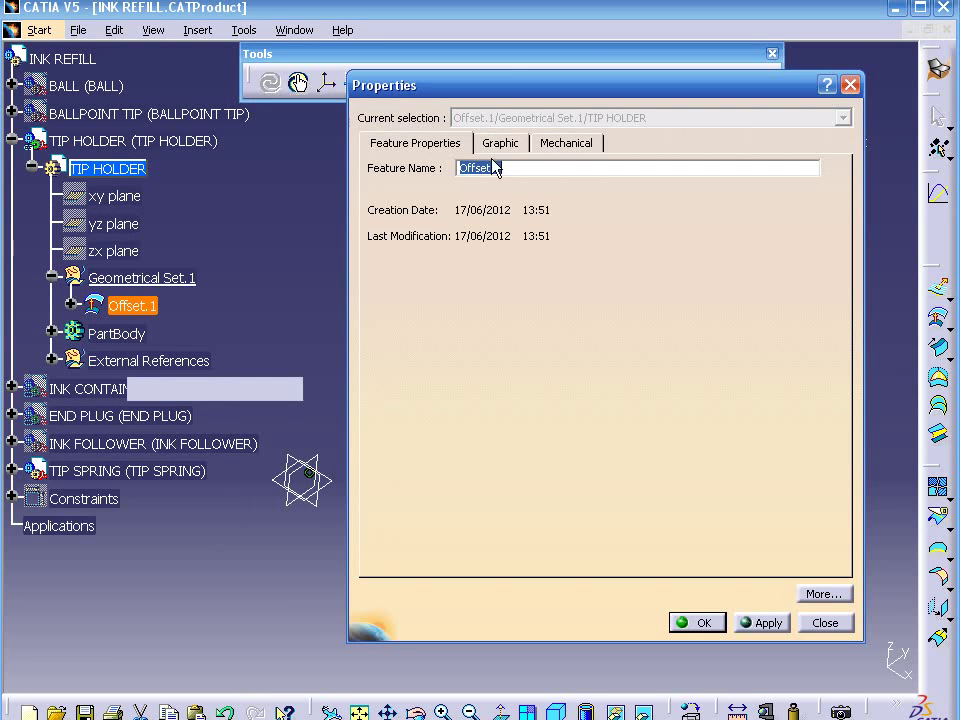
{"action": "type", "text": "-SPRING"}
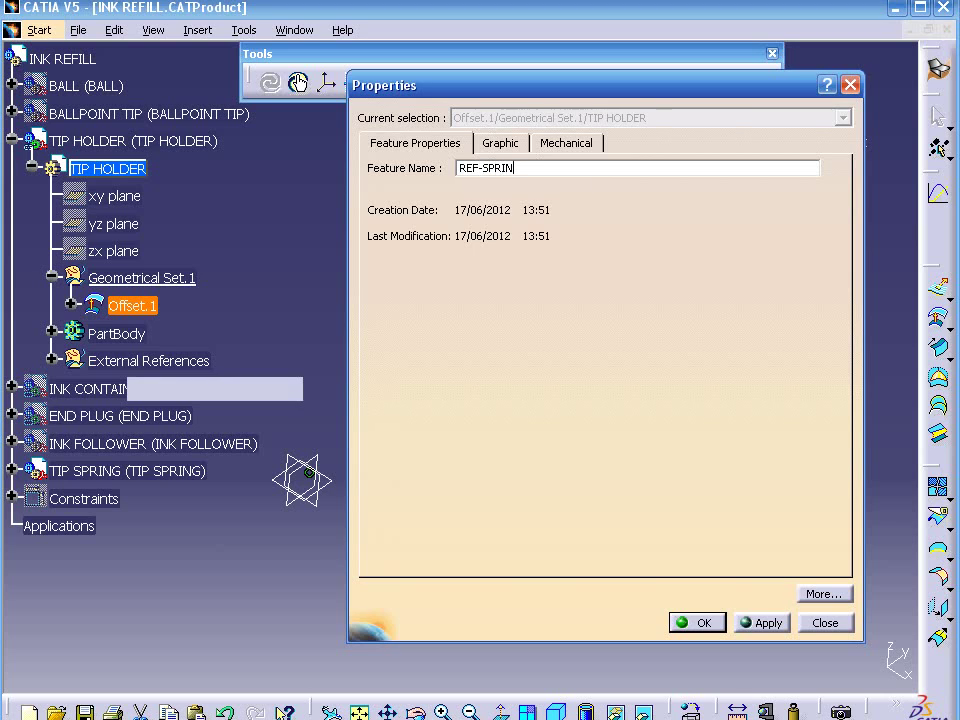
{"action": "left_click", "coordinate": [692, 622]}
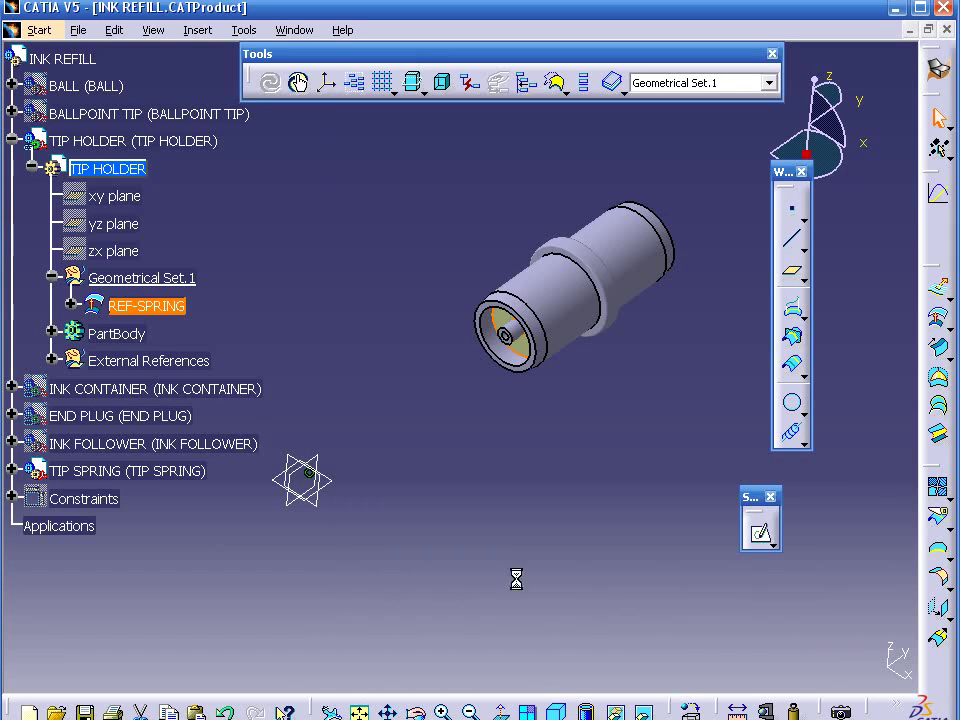
Step: Copy the REF-SPRING surface
{"action": "right_click", "coordinate": [125, 308]}
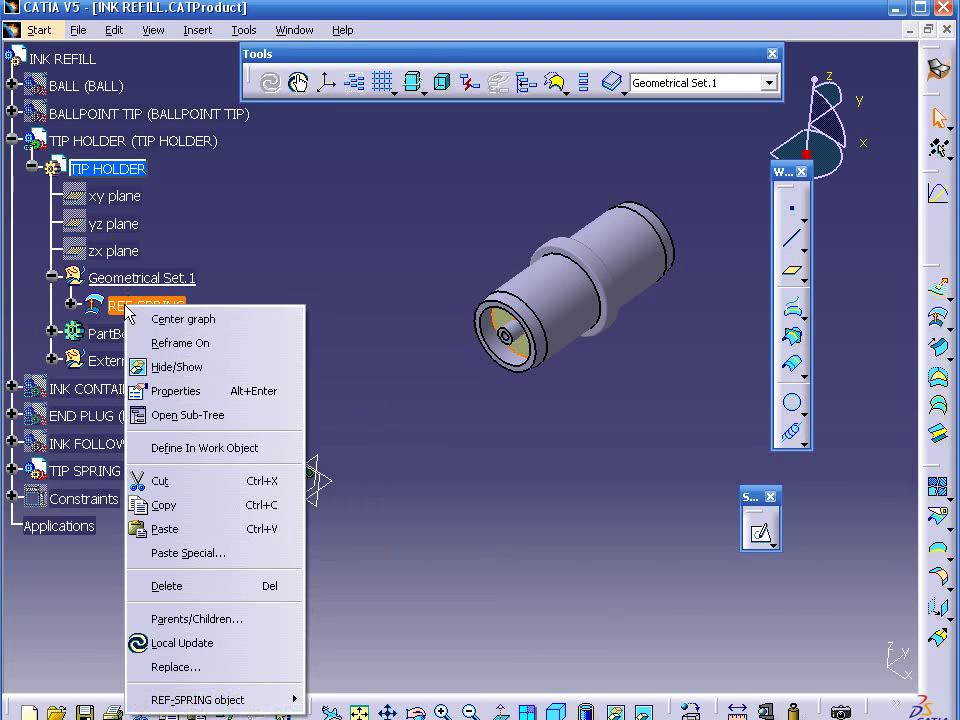
{"action": "left_click", "coordinate": [186, 505]}
{"action": "left_click", "coordinate": [384, 265]}
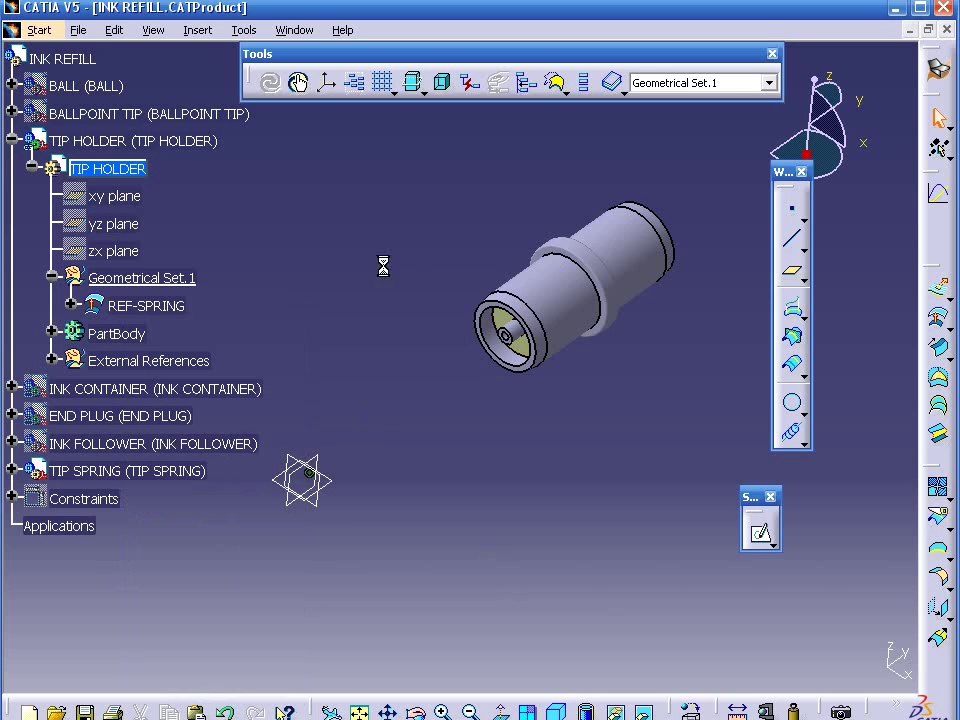
Step: Activate the TIP SPRING part and paste REF-SPRING into it As Result With Link
{"action": "left_click", "coordinate": [12, 471]}
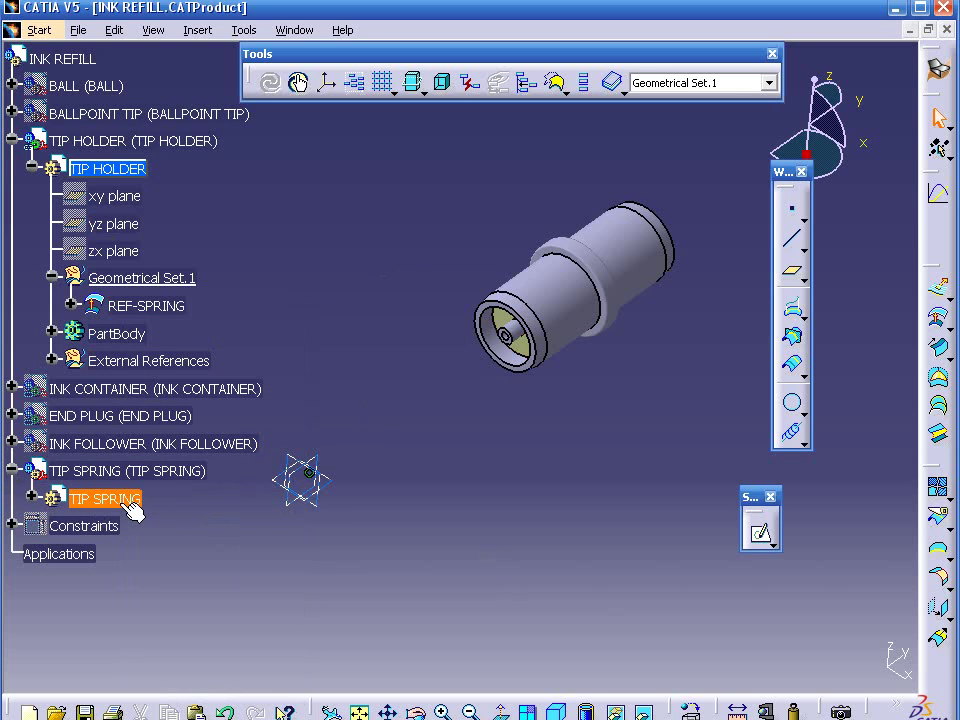
{"action": "double_click", "coordinate": [116, 500]}
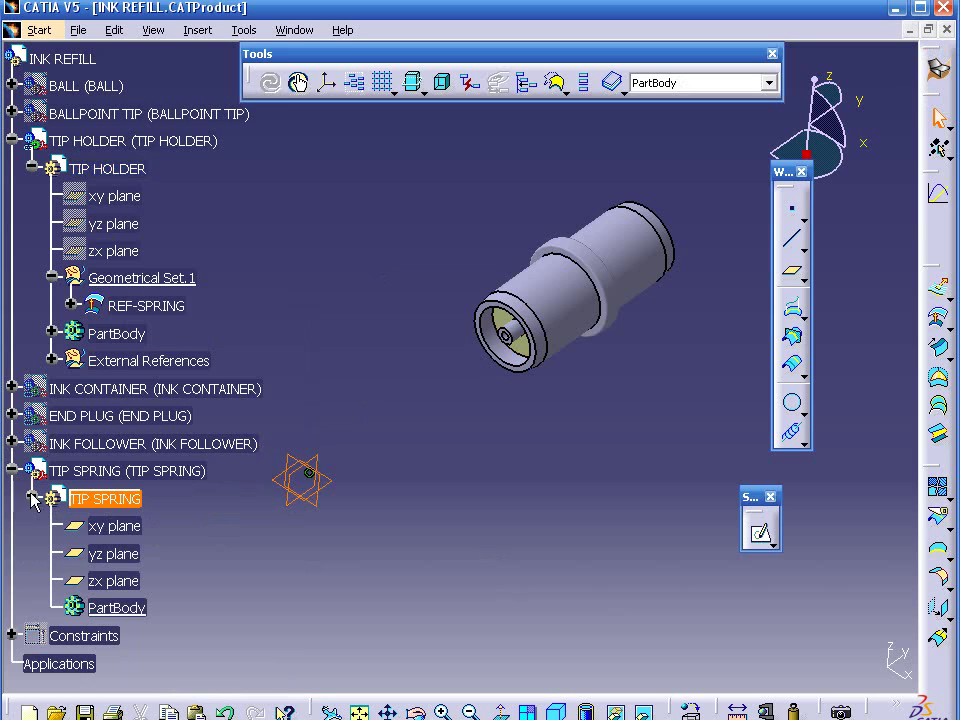
{"action": "right_click", "coordinate": [110, 503]}
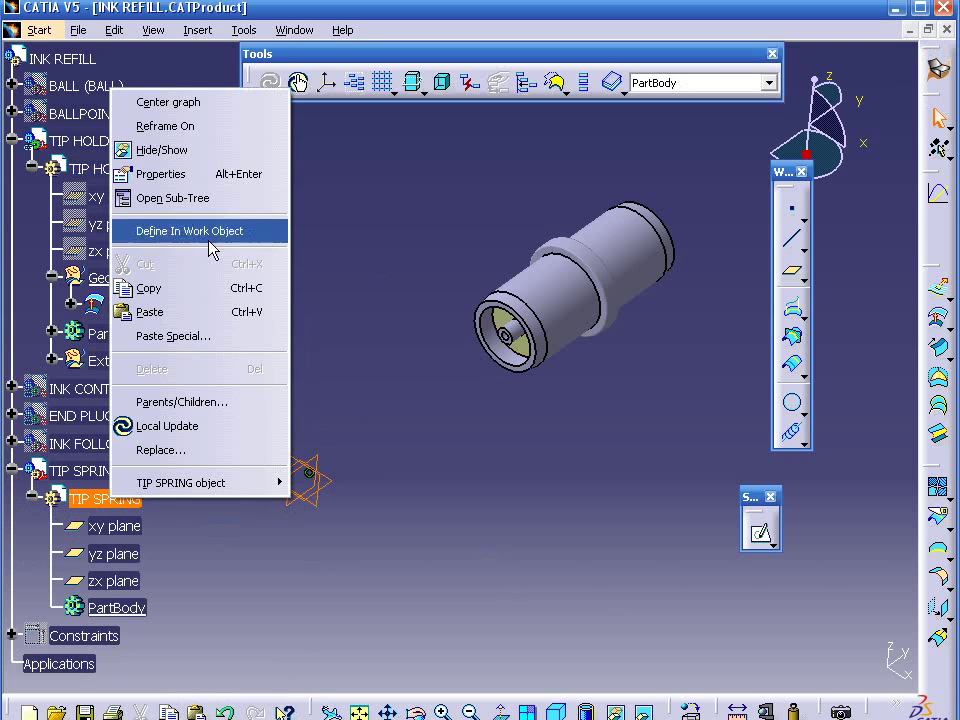
{"action": "left_click", "coordinate": [197, 337]}
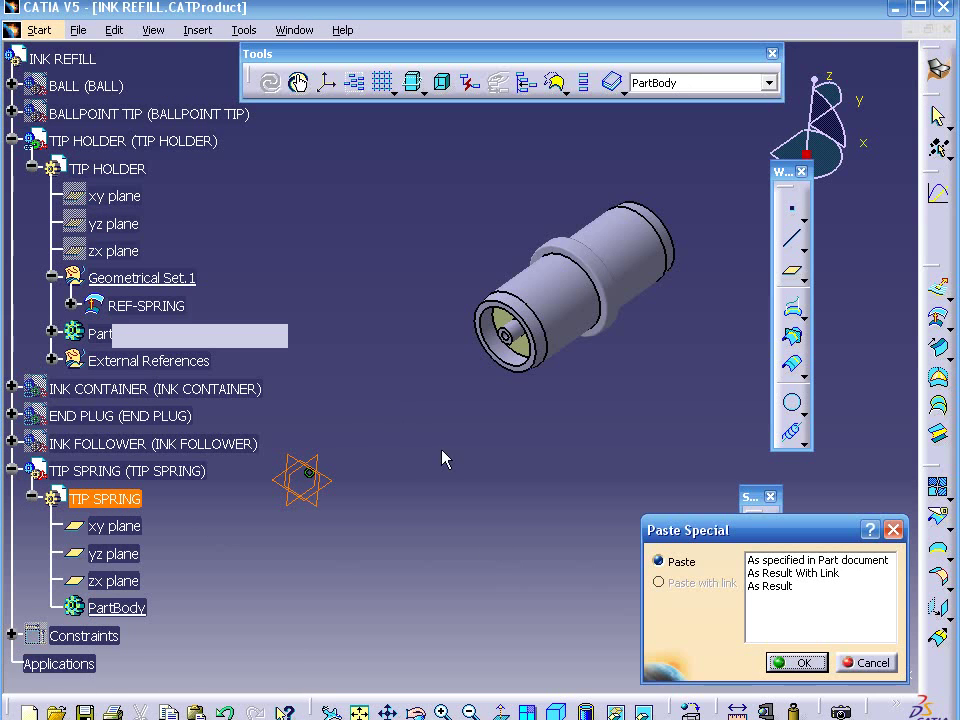
{"action": "left_click", "coordinate": [795, 573]}
{"action": "left_click", "coordinate": [797, 662]}
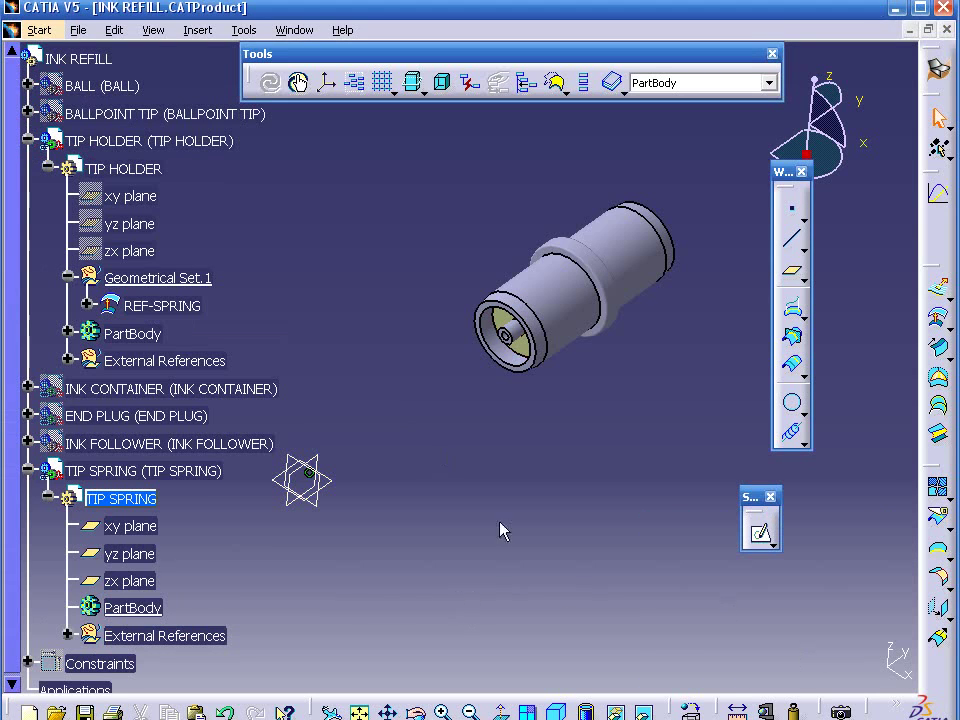
Step: Hide the TIP HOLDER part and adjust the view around the washer
{"action": "right_click", "coordinate": [128, 152]}
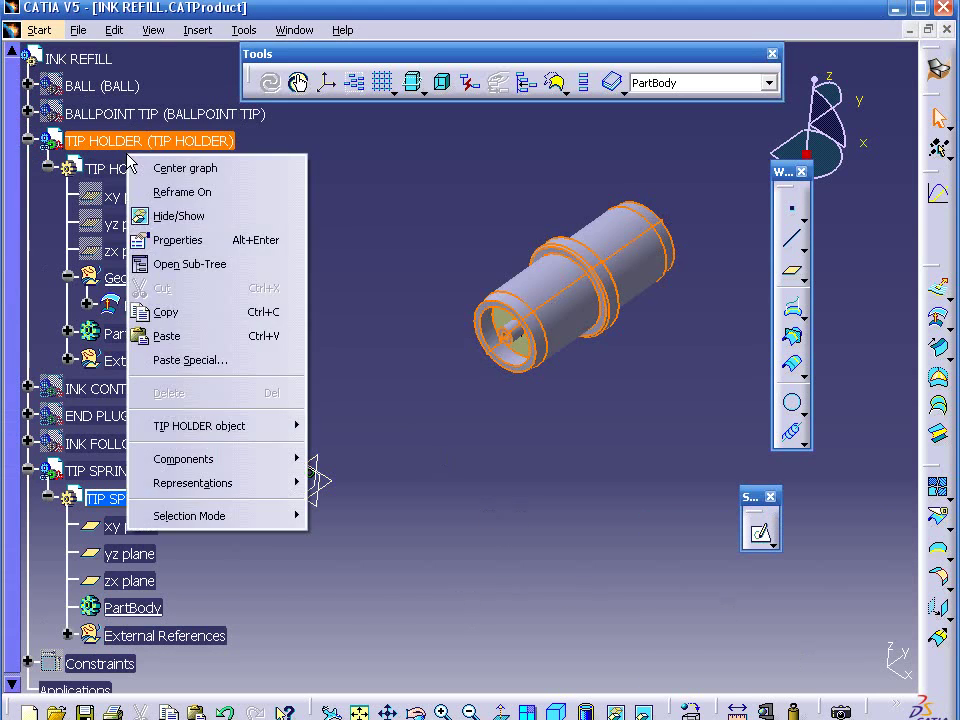
{"action": "left_click", "coordinate": [210, 216]}
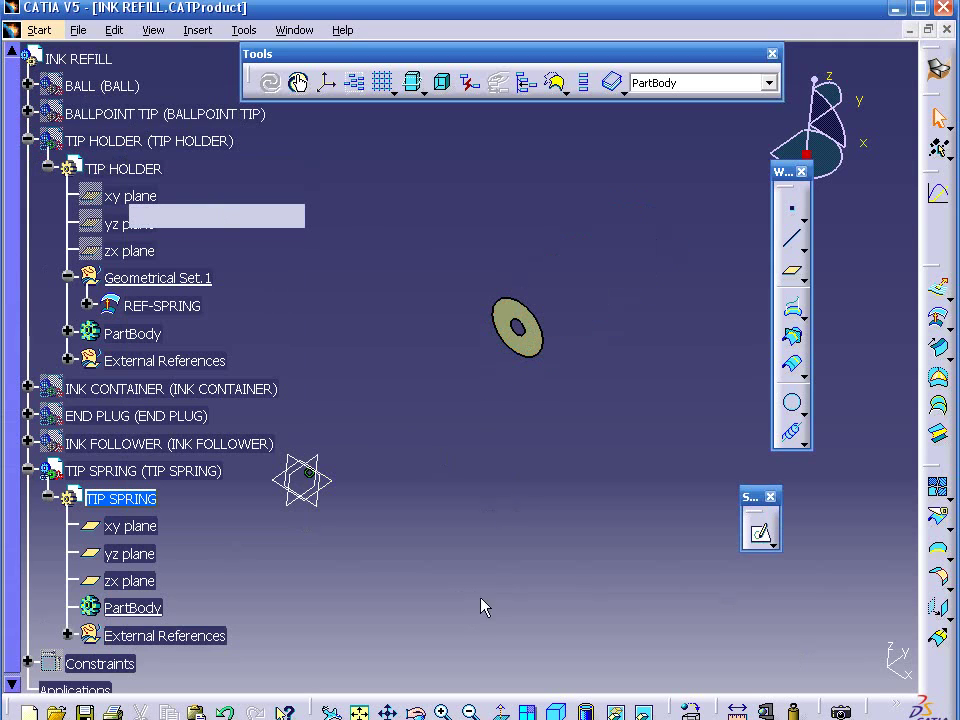
{"action": "mouse_move", "coordinate": [519, 592]}
{"action": "middle_mouse_down"}
{"action": "mouse_move", "coordinate": [606, 598]}
{"action": "mouse_move", "coordinate": [627, 613]}
{"action": "middle_mouse_up"}
{"action": "middle_click_drag", "start_coordinate": [413, 621], "coordinate": [430, 605]}
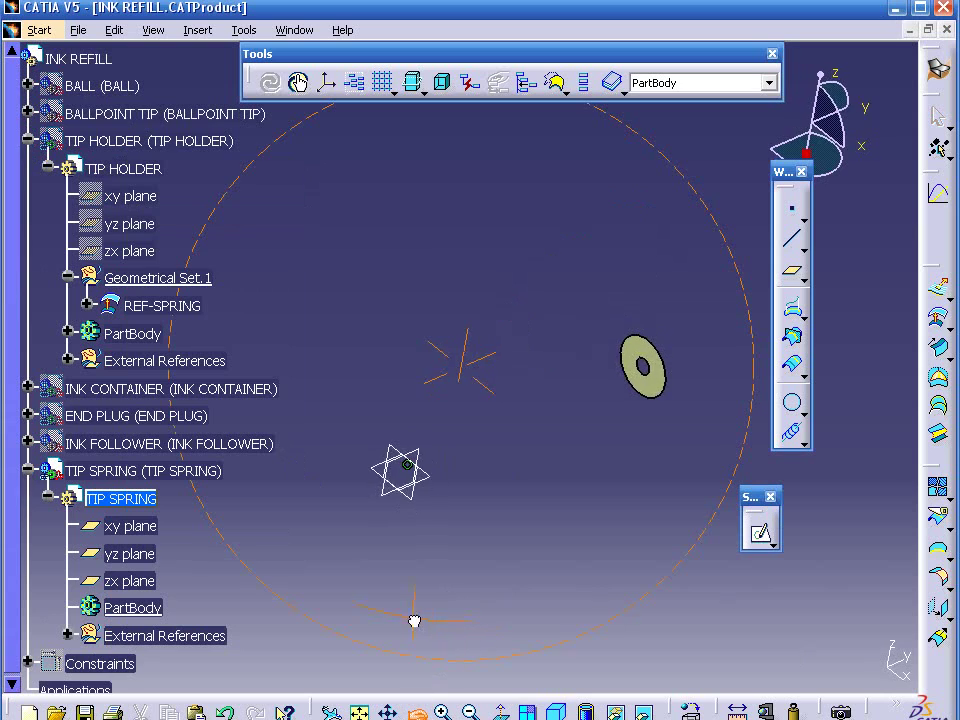
{"action": "left_click", "coordinate": [403, 465]}
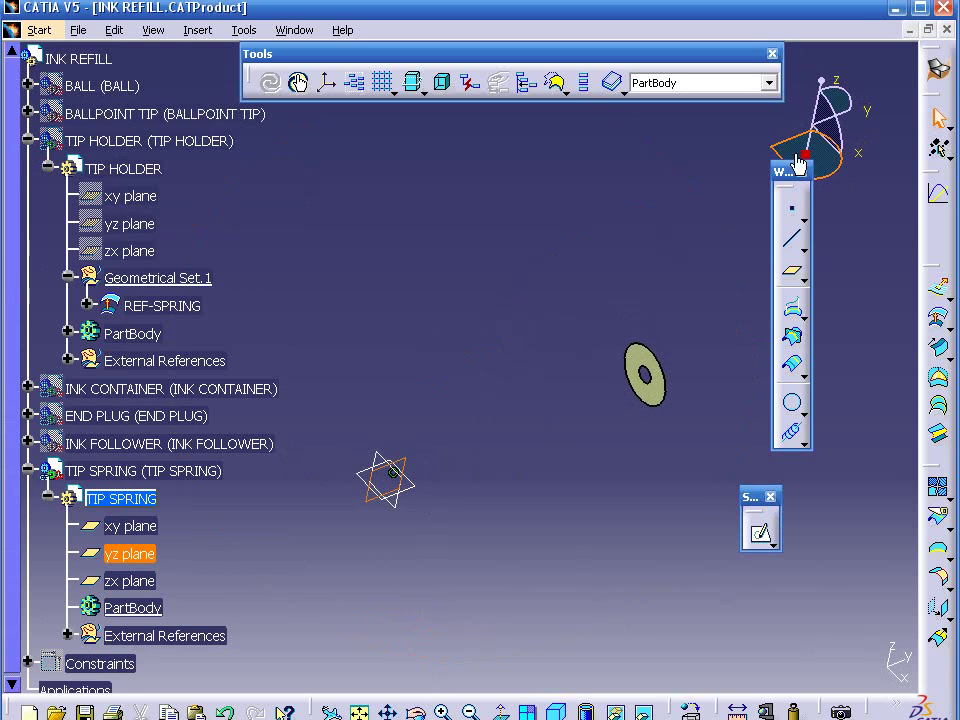
{"action": "left_click", "coordinate": [707, 378]}
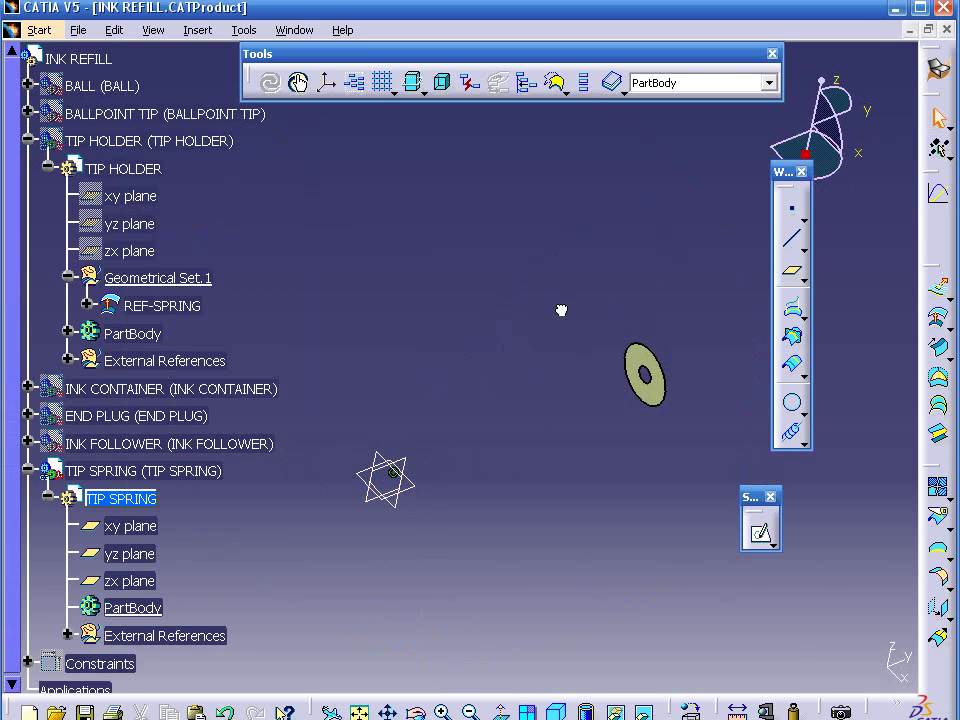
Step: Insert Geometrical Set.2 into TIP SPRING and start a sketch on its yz plane
{"action": "left_click", "coordinate": [197, 30]}
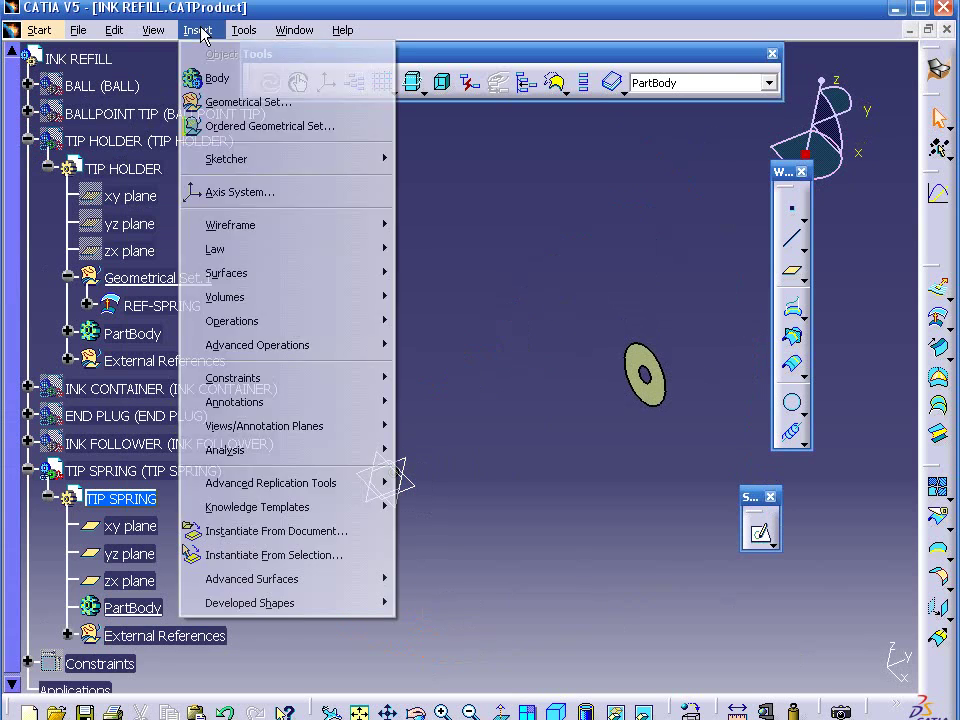
{"action": "left_click", "coordinate": [284, 104]}
{"action": "left_click", "coordinate": [800, 662]}
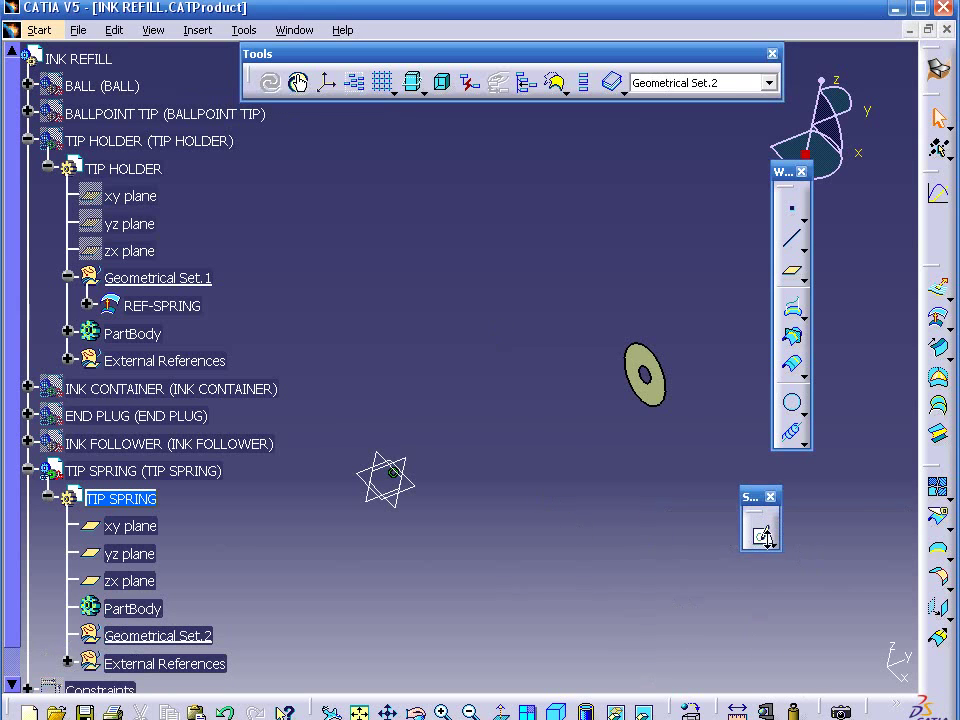
{"action": "left_click", "coordinate": [420, 467]}
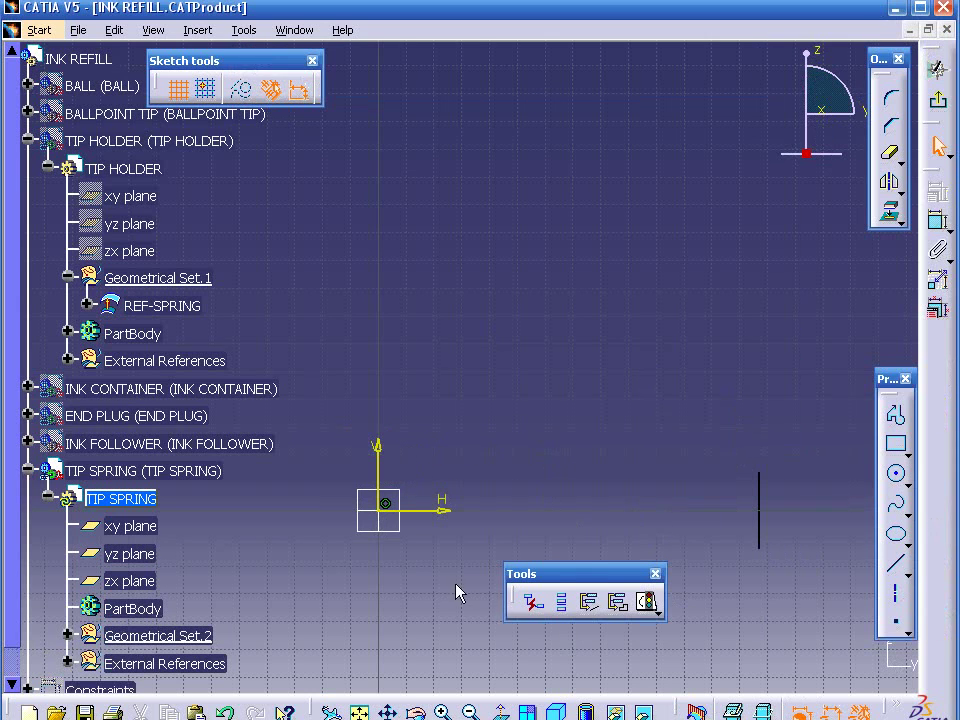
Step: Draw a horizontal line leftward from near the vertical edge
{"action": "middle_click_drag", "start_coordinate": [437, 607], "coordinate": [421, 476]}
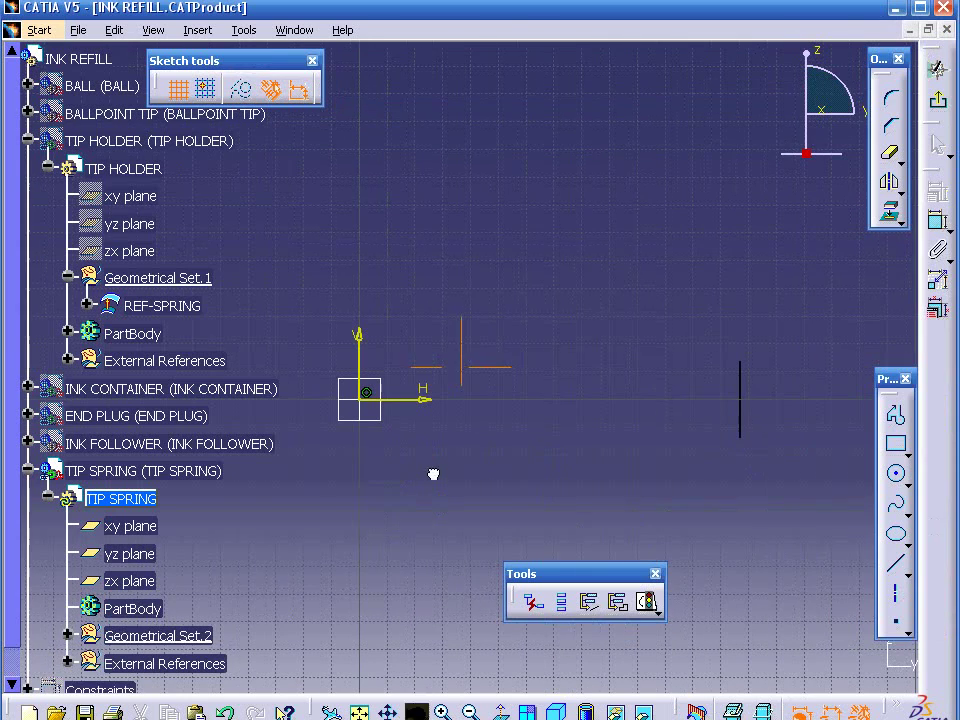
{"action": "left_click", "coordinate": [898, 566]}
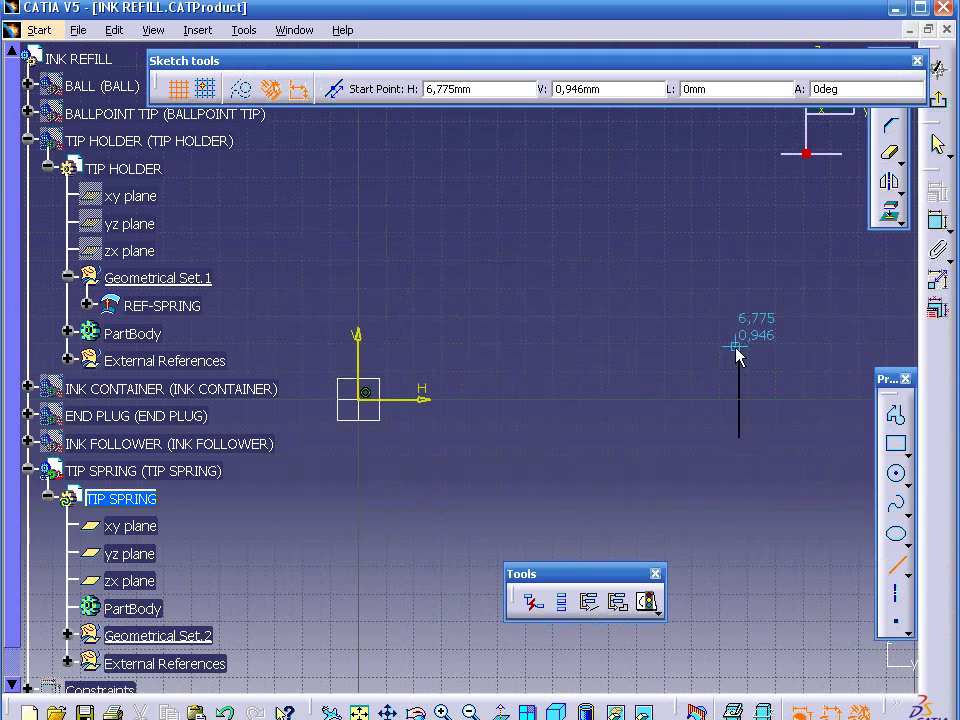
{"action": "left_click", "coordinate": [729, 363]}
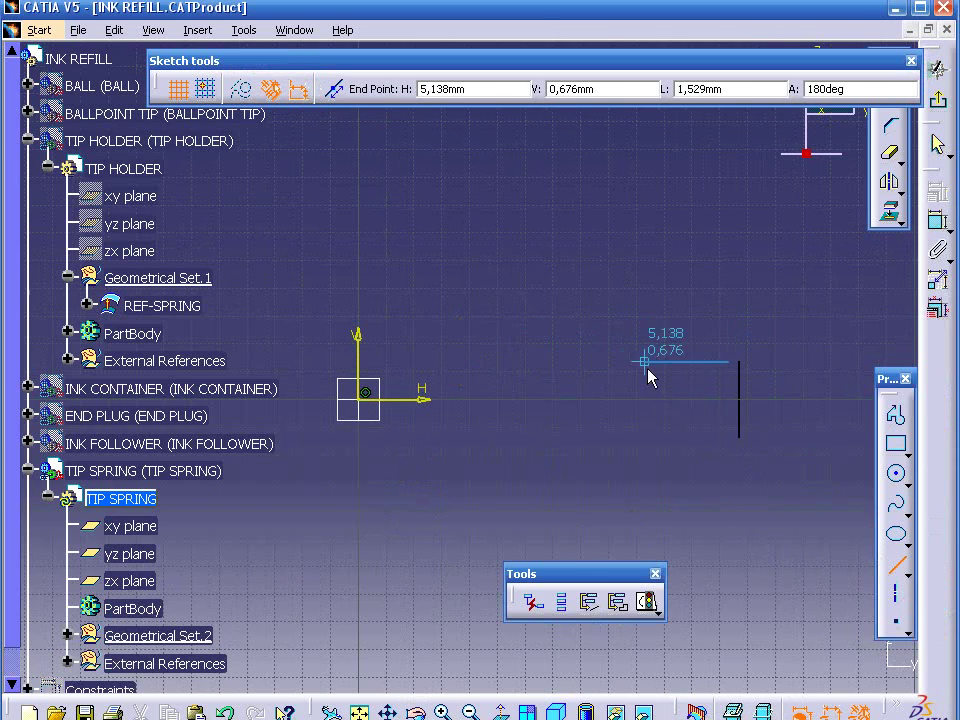
{"action": "left_click", "coordinate": [640, 362]}
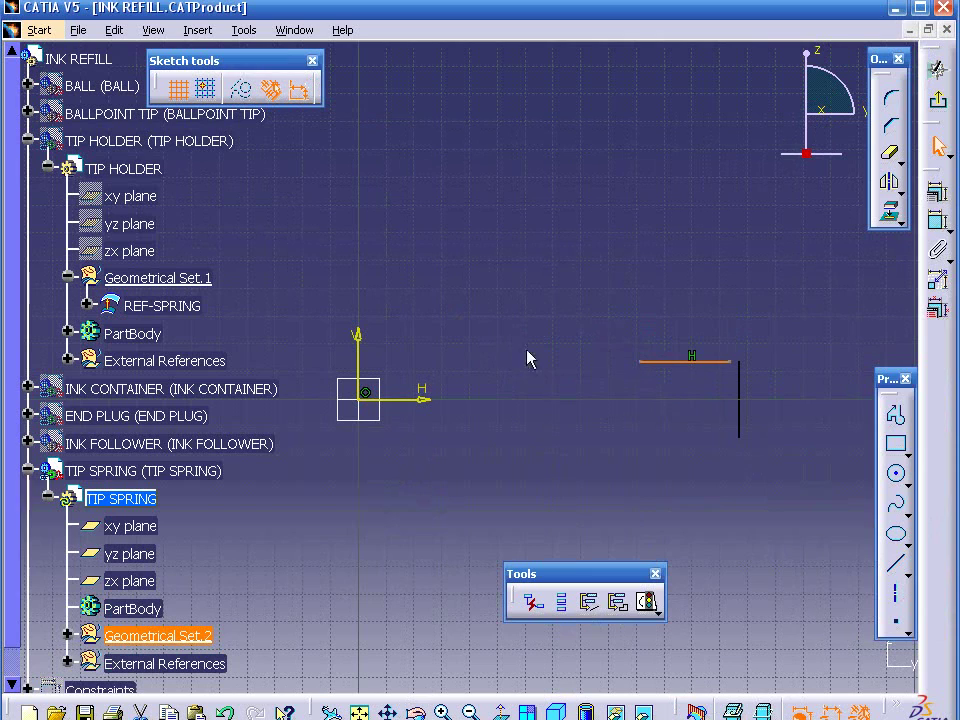
Step: Draw a profile from the line's left end: a horizontal segment, then a short slanted one toward the origin
{"action": "left_click", "coordinate": [897, 418]}
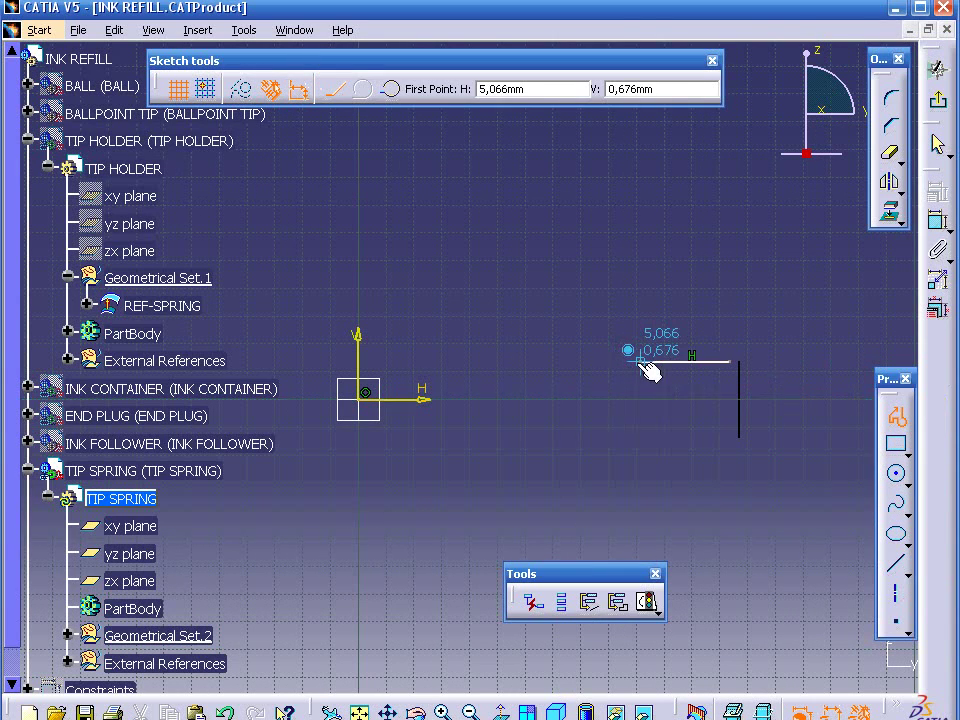
{"action": "left_click", "coordinate": [642, 361]}
{"action": "left_click", "coordinate": [497, 361]}
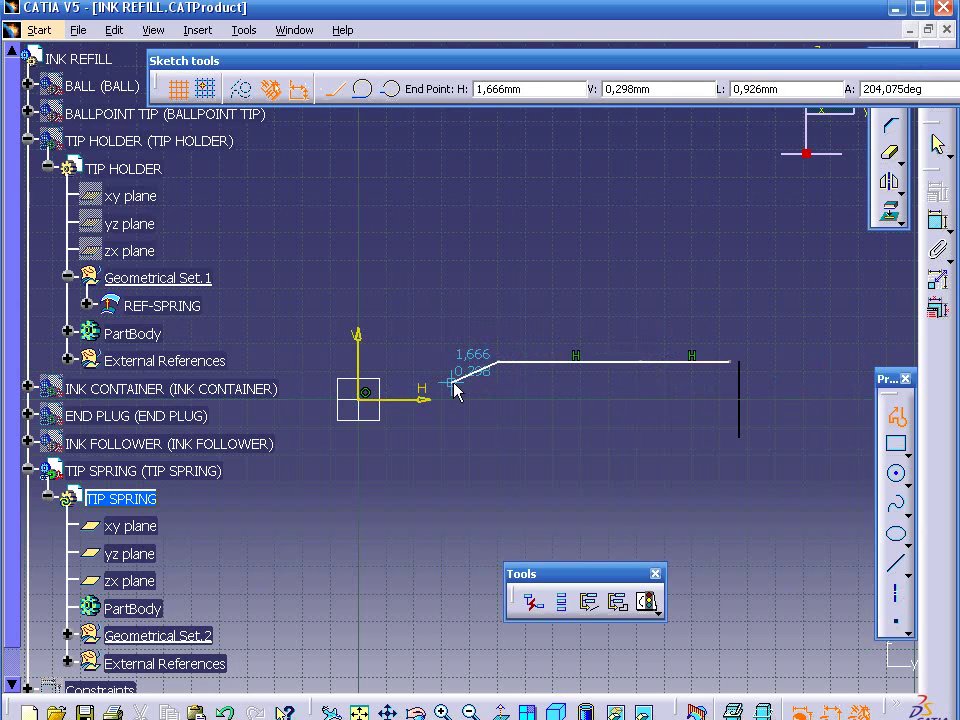
{"action": "left_click", "coordinate": [452, 388]}
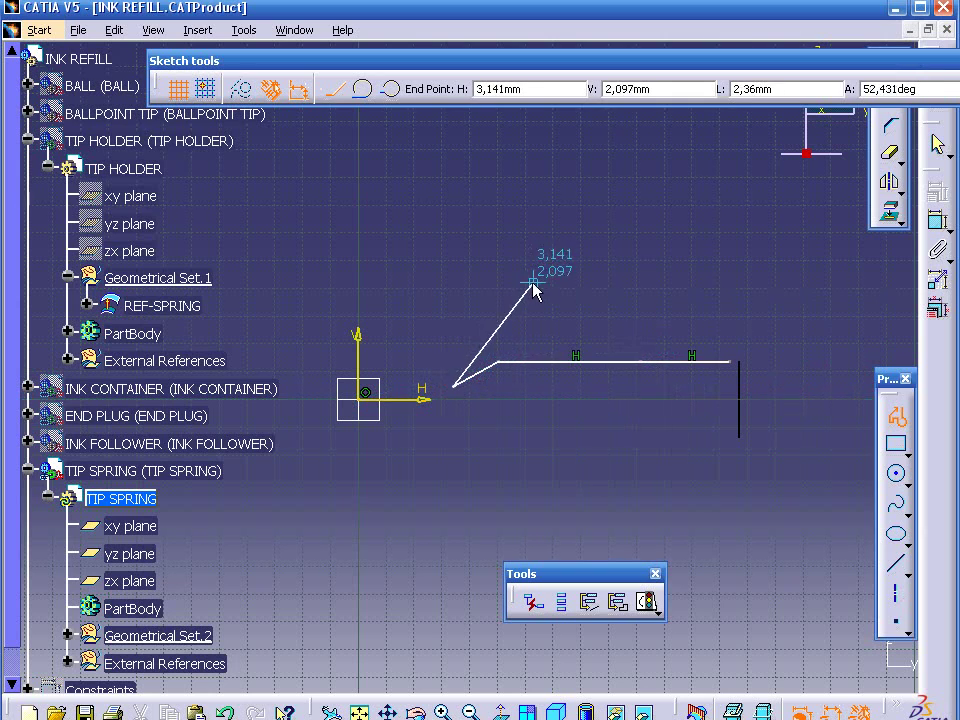
{"action": "key", "text": "Escape"}
Step: Convert the slanted profile segment into construction geometry
{"action": "left_click", "coordinate": [490, 322]}
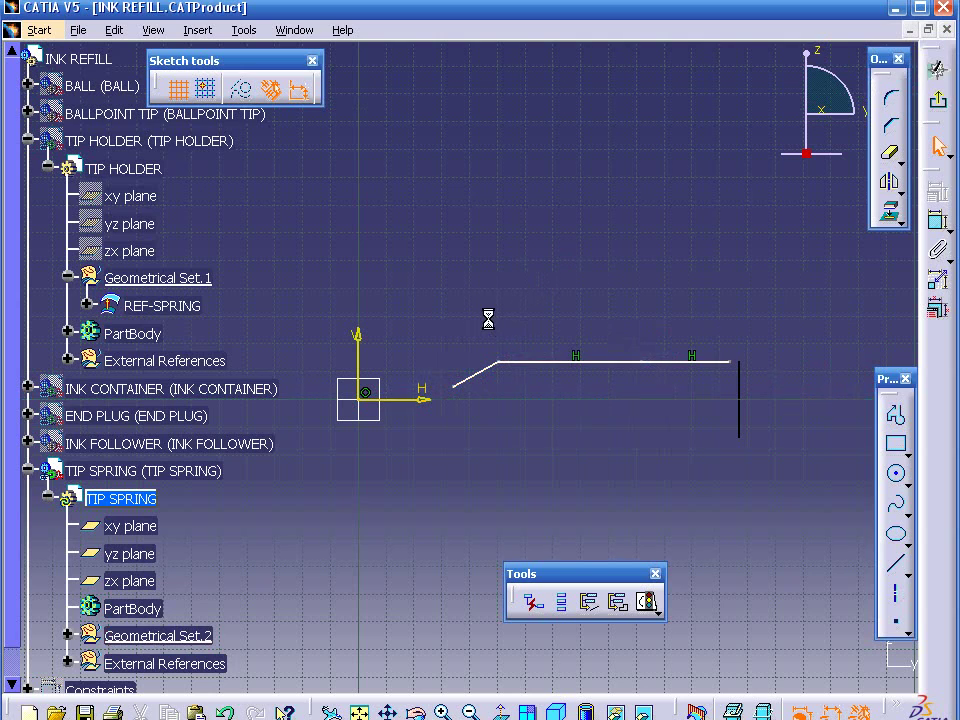
{"action": "left_click", "coordinate": [249, 98]}
{"action": "left_click", "coordinate": [421, 201]}
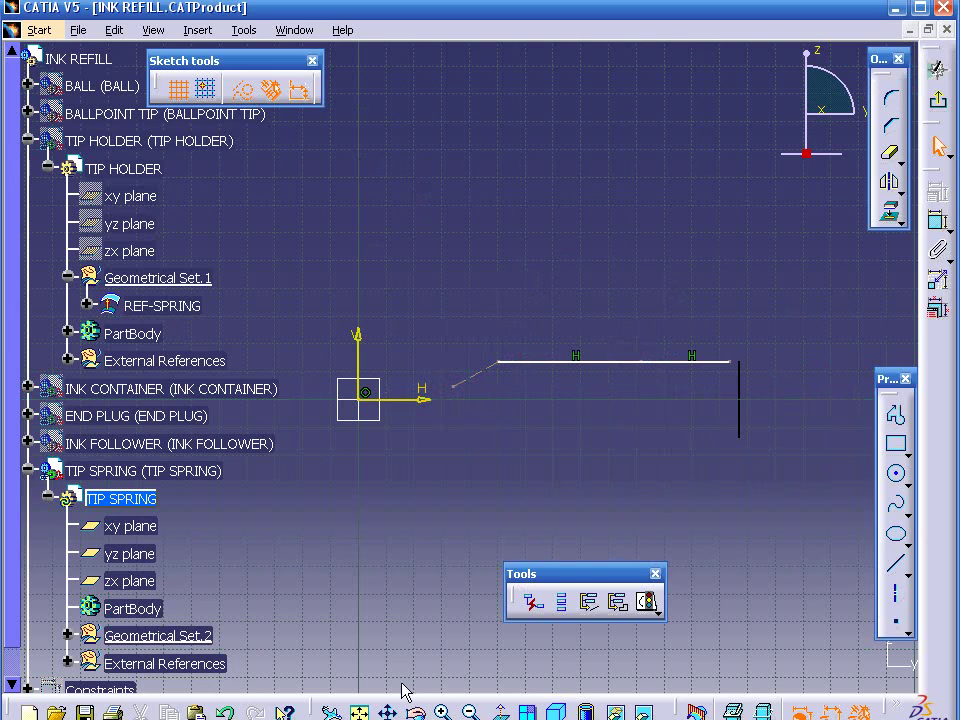
{"action": "middle_click_drag", "start_coordinate": [455, 503], "coordinate": [606, 570]}
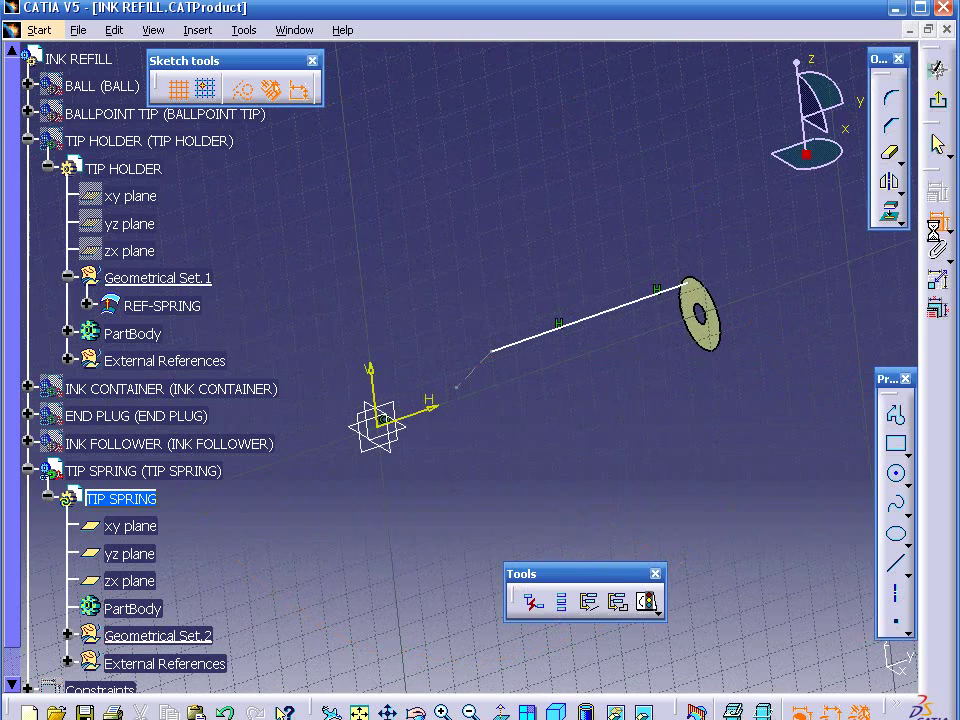
Step: Make the line end coincident with the washer and set the top line's offset from the H axis to 0,4
{"action": "left_click", "coordinate": [693, 292]}
{"action": "right_click", "coordinate": [686, 182]}
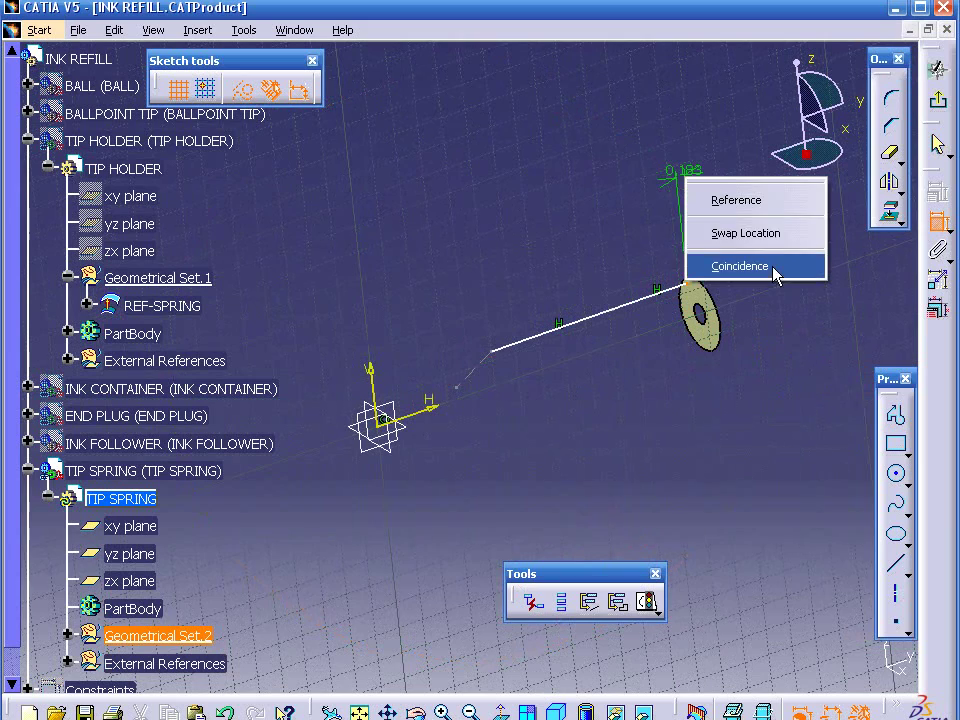
{"action": "left_click", "coordinate": [706, 266]}
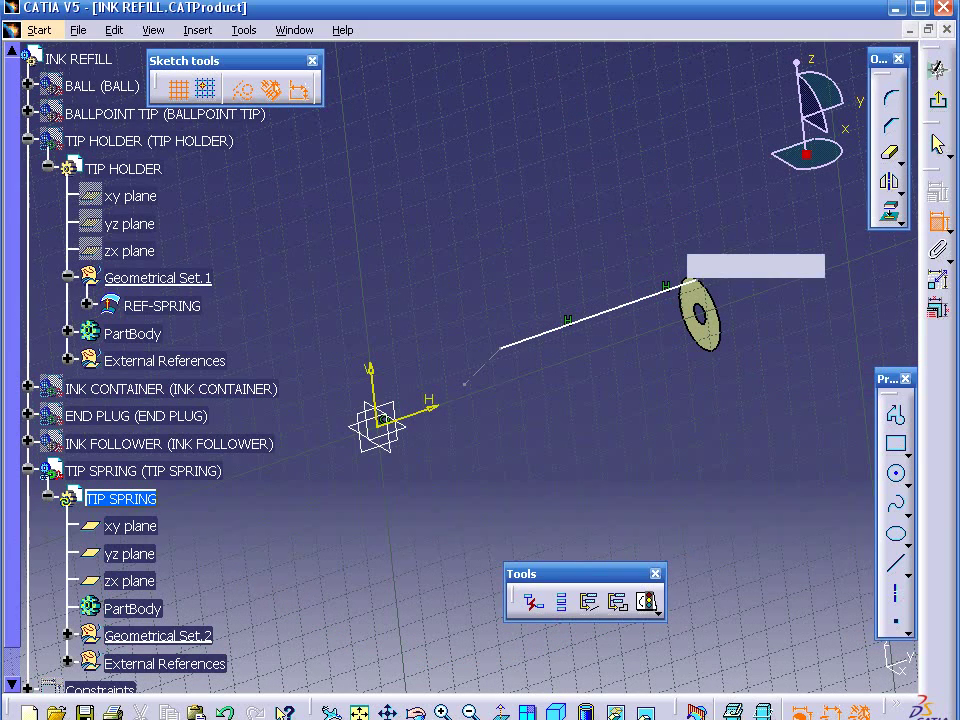
{"action": "left_click", "coordinate": [500, 712]}
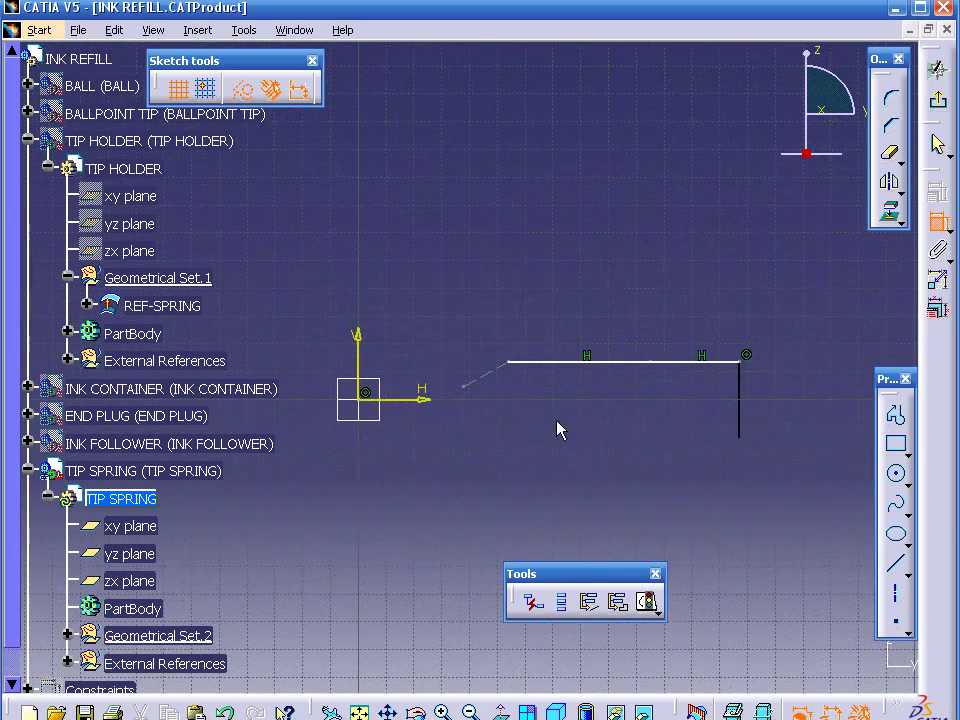
{"action": "left_click", "coordinate": [702, 362]}
{"action": "left_click", "coordinate": [427, 401]}
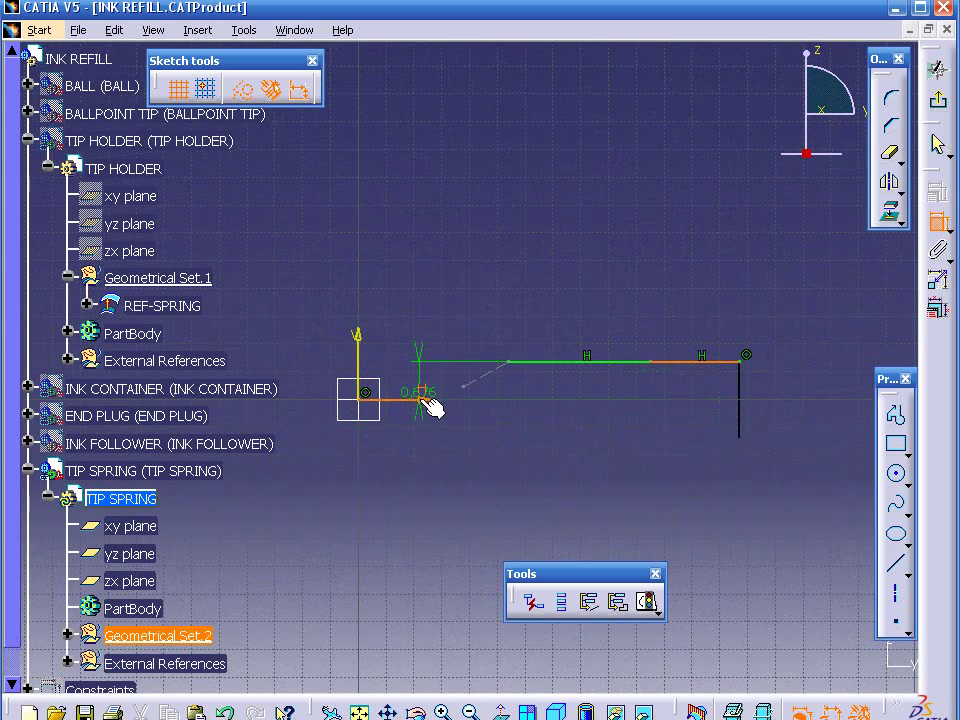
{"action": "left_click", "coordinate": [791, 386]}
{"action": "double_click", "coordinate": [792, 382]}
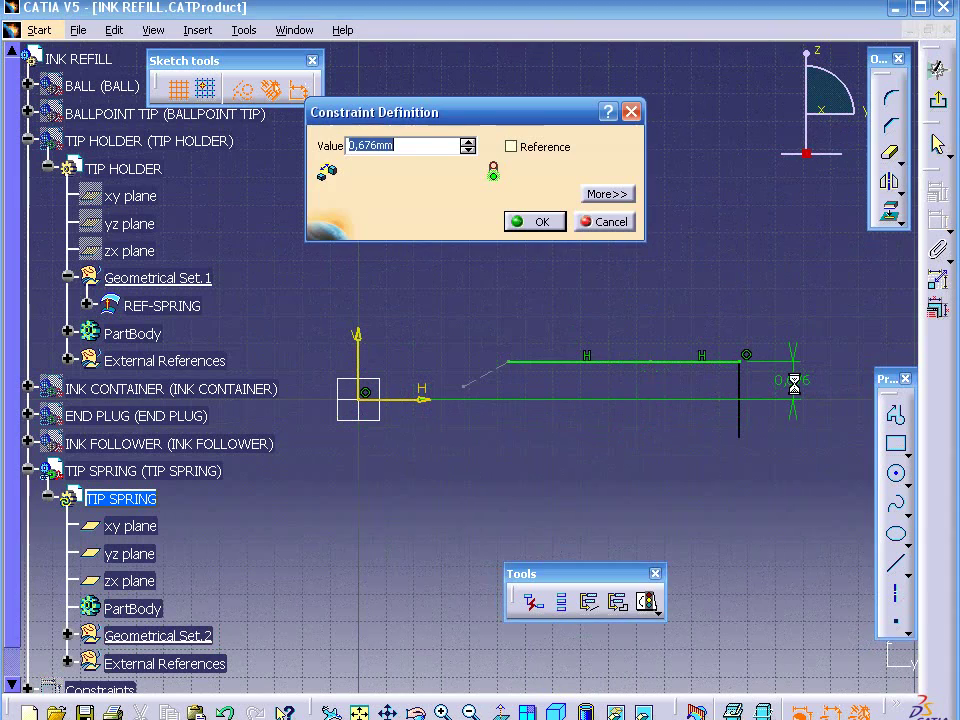
{"action": "type", "text": "0.4"}
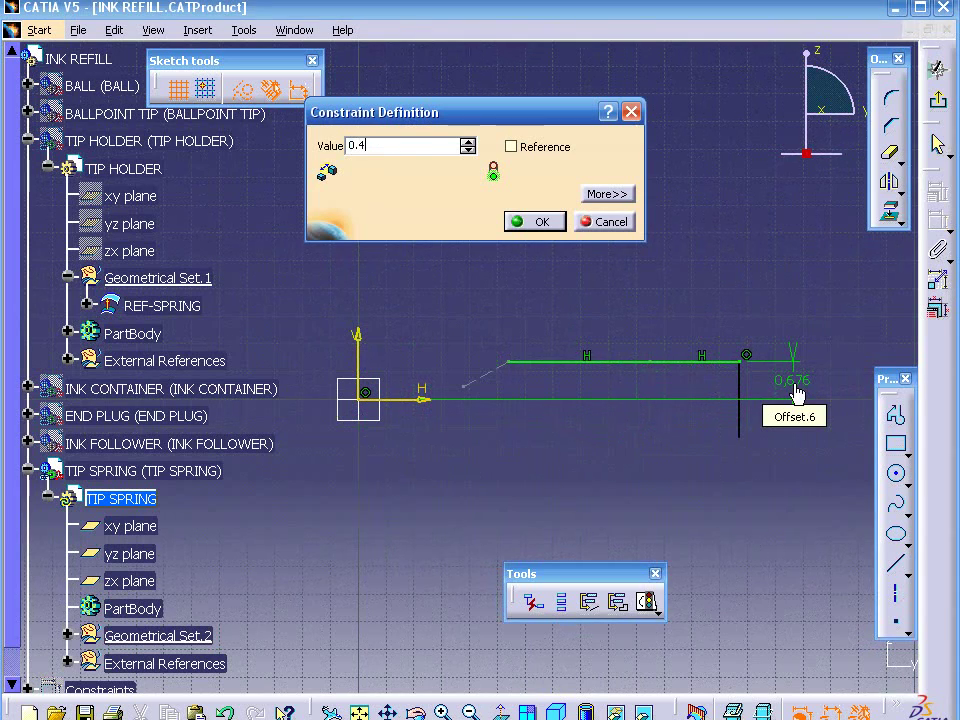
{"action": "key", "text": "Return"}
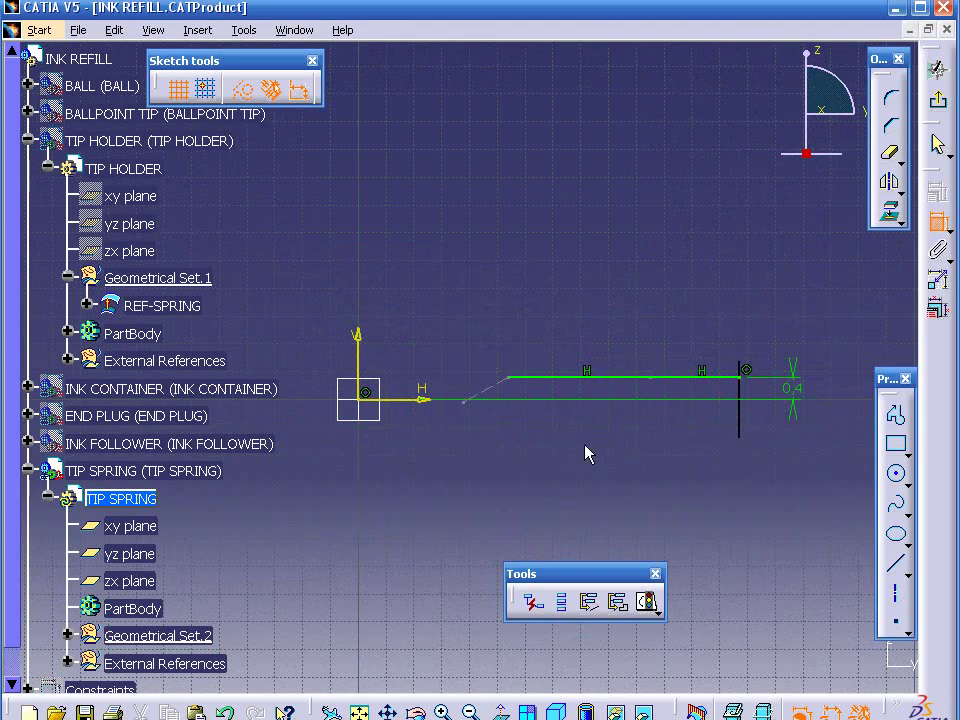
Step: Dimension the top line's length horizontally to 5,6
{"action": "left_click", "coordinate": [744, 378]}
{"action": "right_click", "coordinate": [595, 263]}
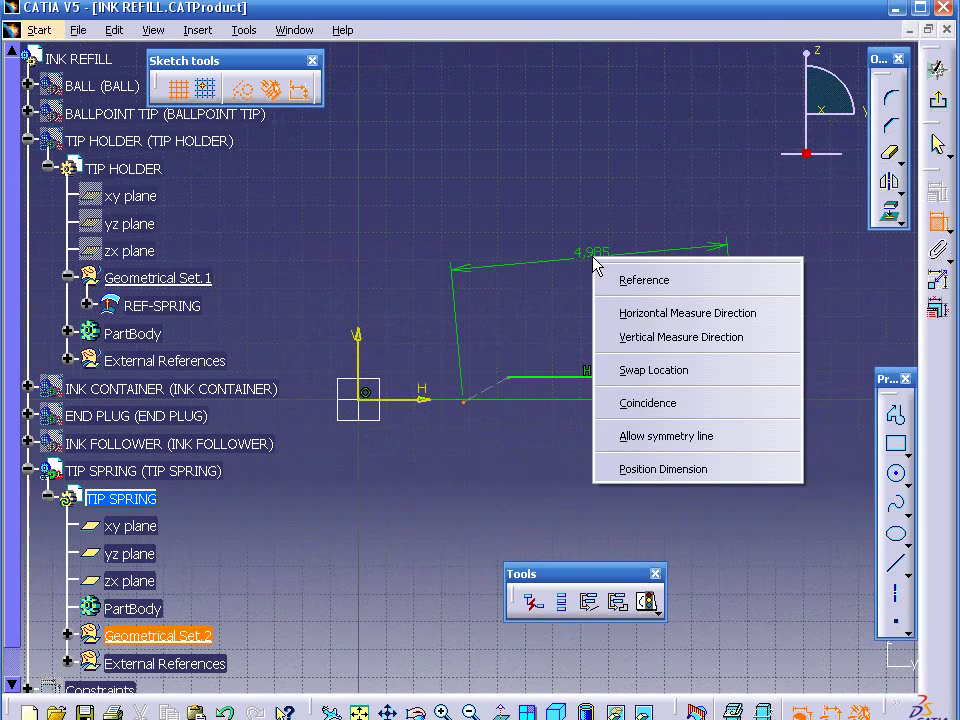
{"action": "left_click", "coordinate": [648, 312]}
{"action": "left_click", "coordinate": [629, 235]}
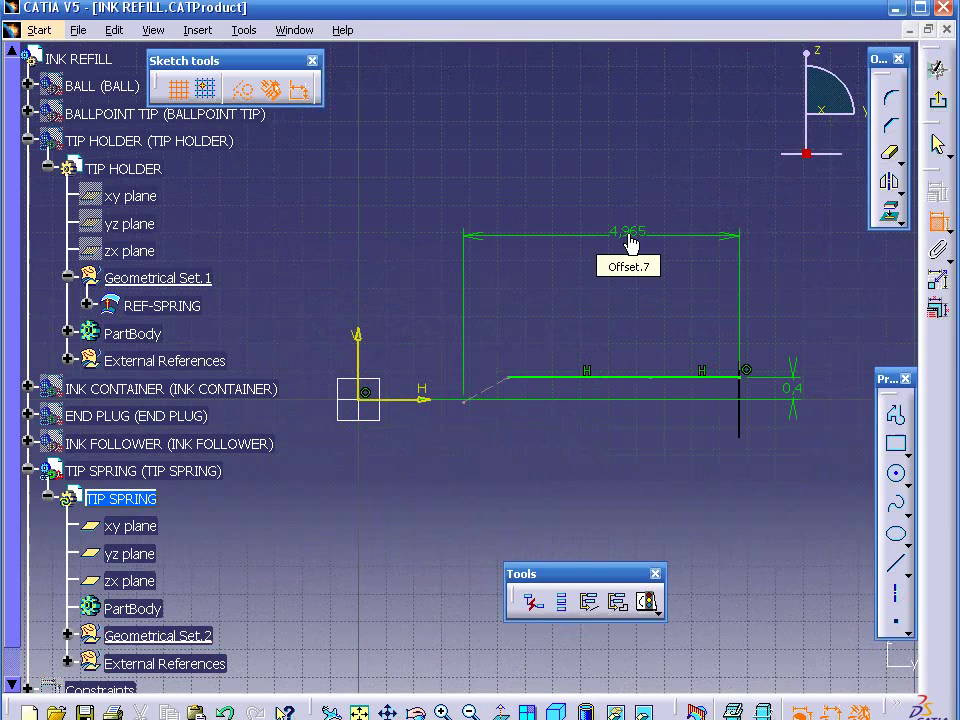
{"action": "double_click", "coordinate": [629, 238]}
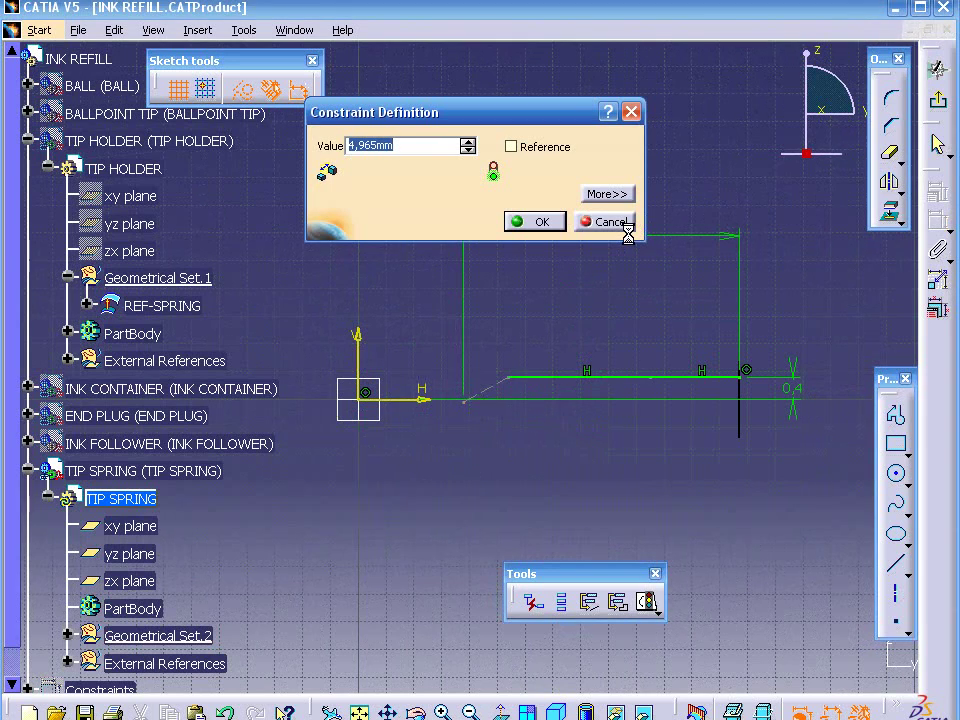
{"action": "type", "text": "5"}
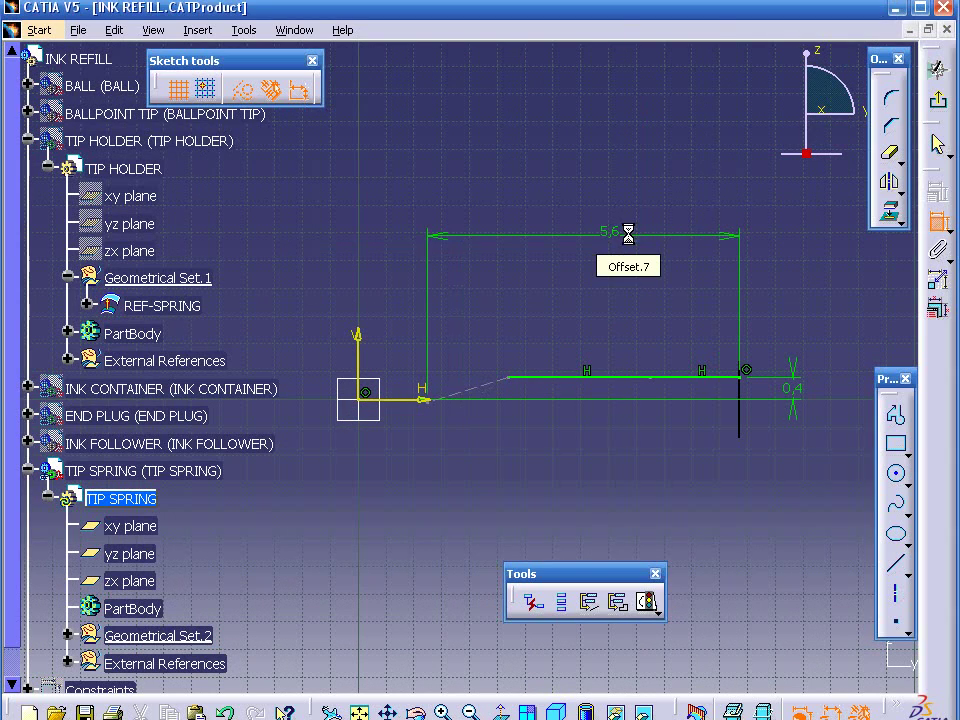
Step: Dimension the right and left end portions of the line to 1,12 each, measured horizontally
{"action": "left_click", "coordinate": [700, 378]}
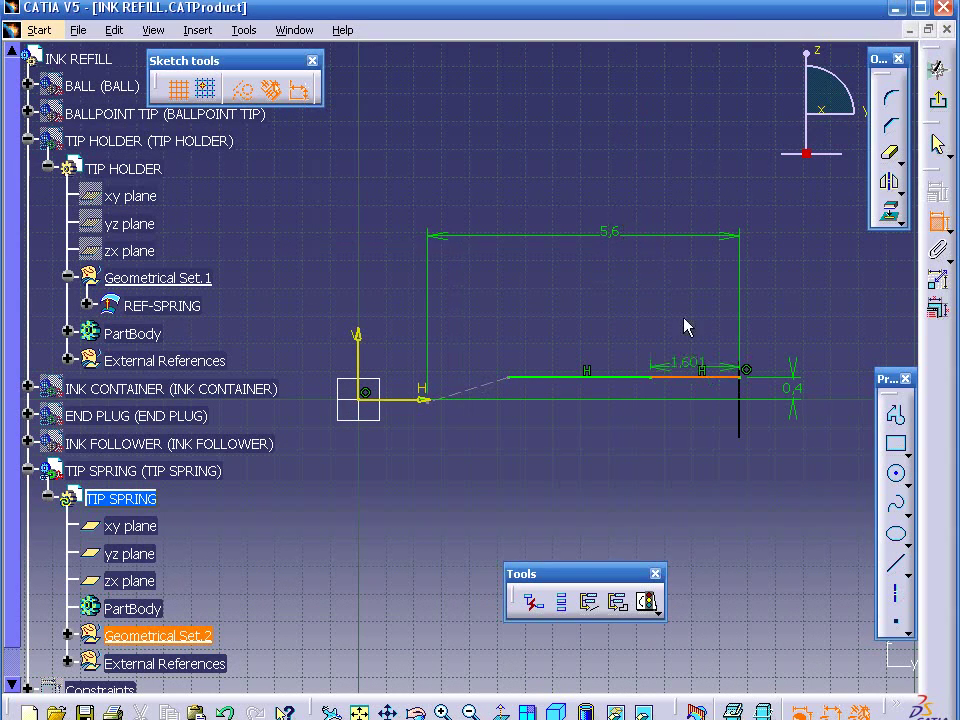
{"action": "left_click", "coordinate": [692, 280]}
{"action": "double_click", "coordinate": [694, 280]}
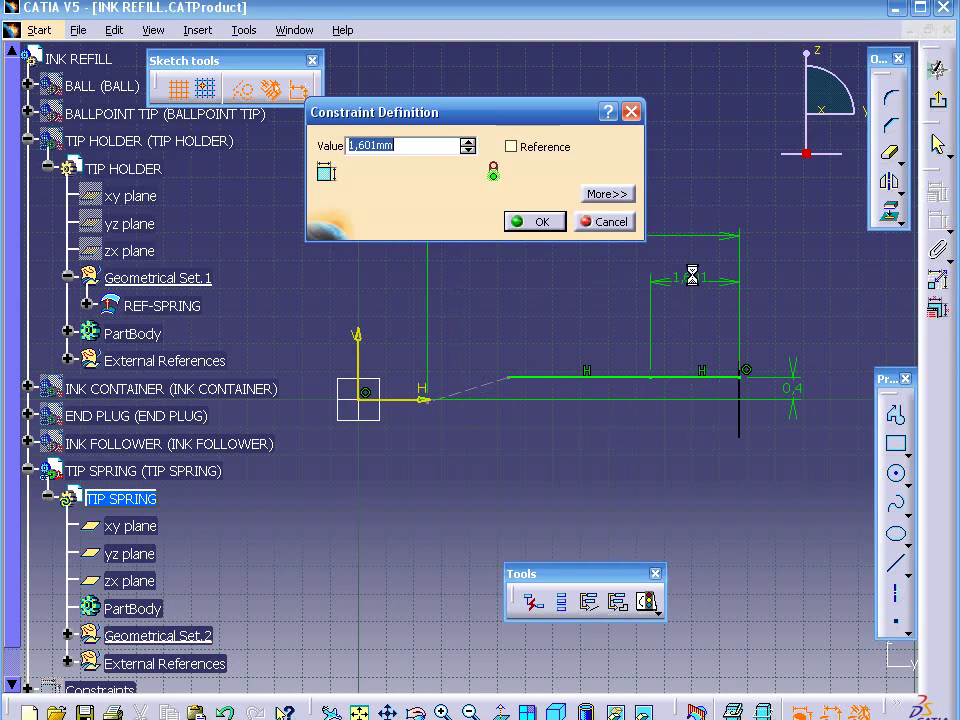
{"action": "type", "text": "1.12"}
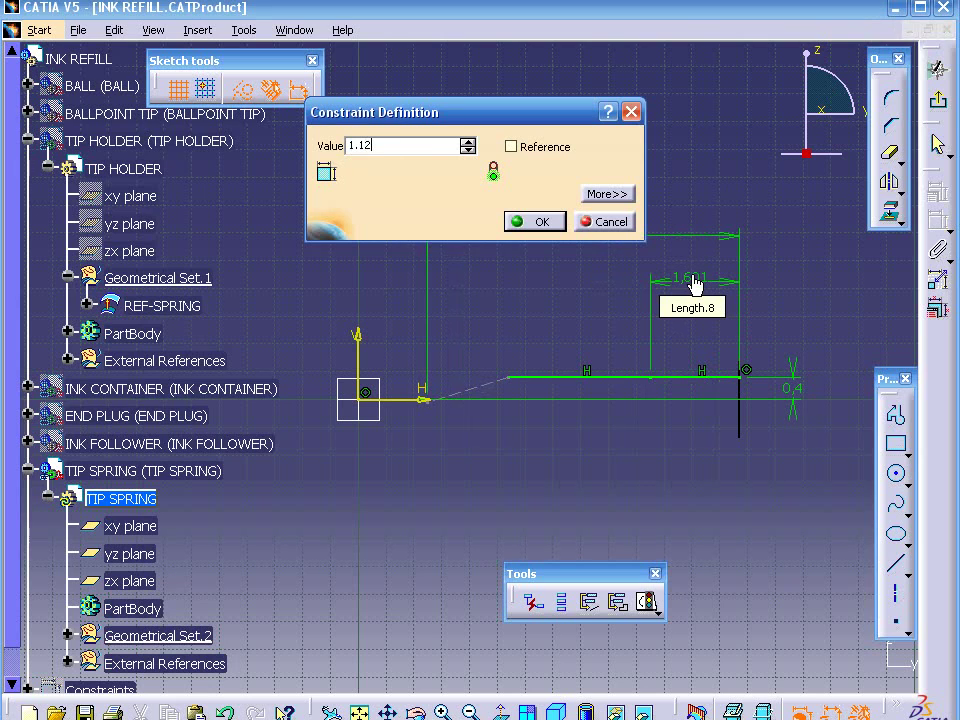
{"action": "key", "text": "Return"}
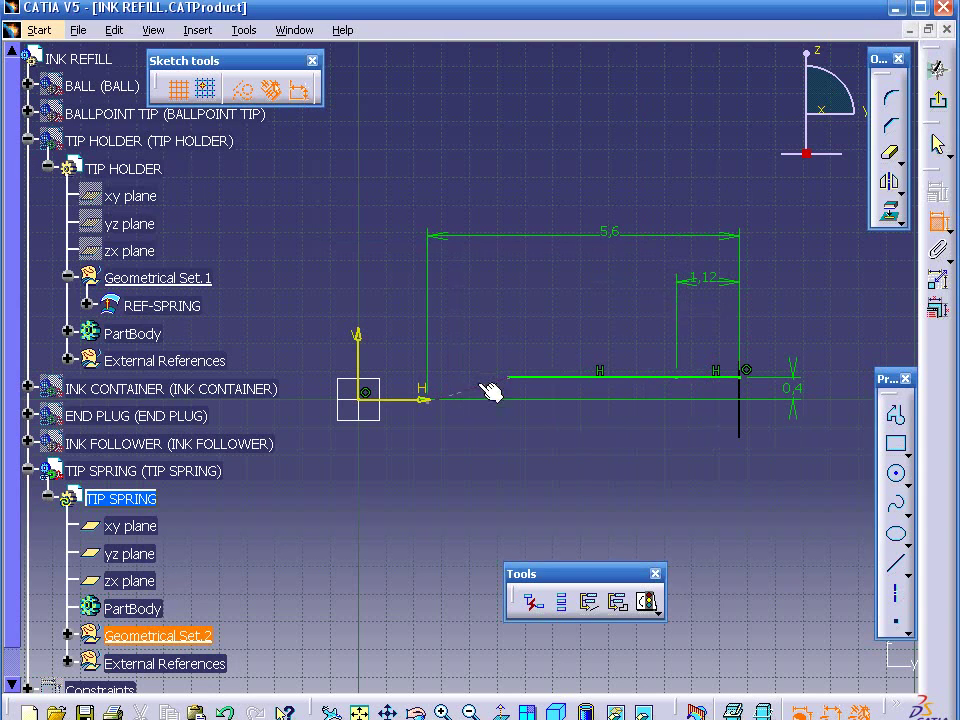
{"action": "left_click", "coordinate": [490, 393]}
{"action": "right_click", "coordinate": [485, 298]}
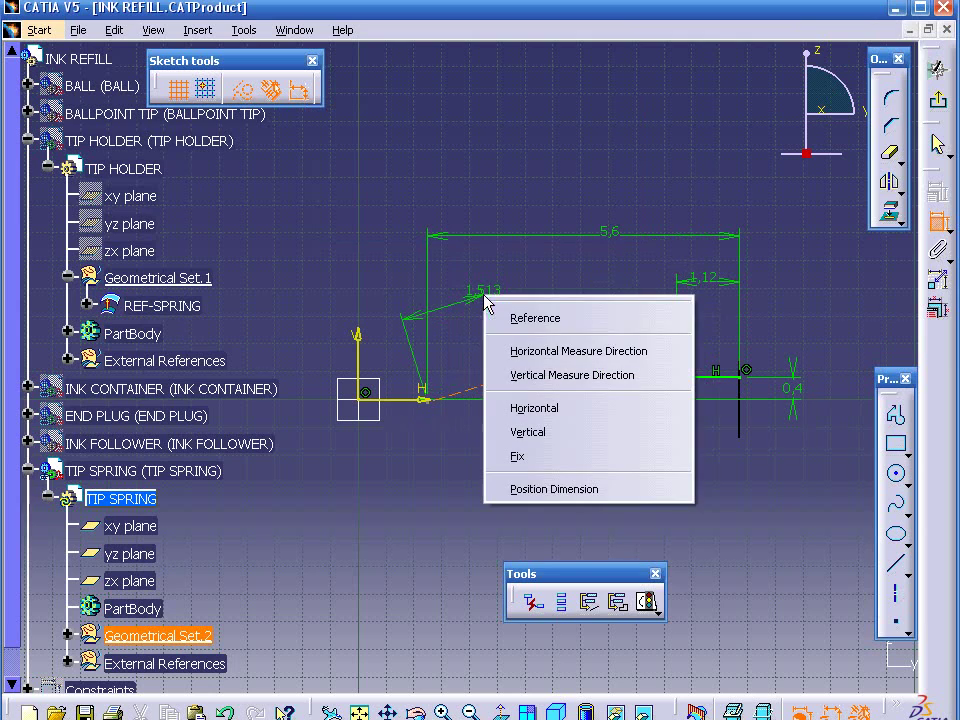
{"action": "left_click", "coordinate": [562, 353]}
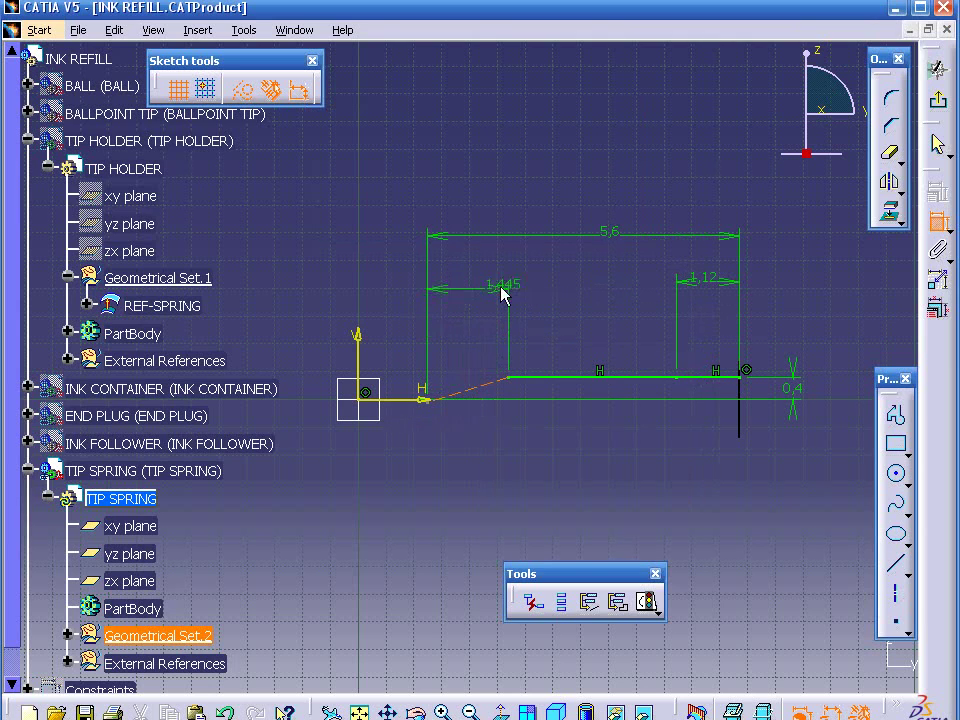
{"action": "left_click", "coordinate": [463, 274]}
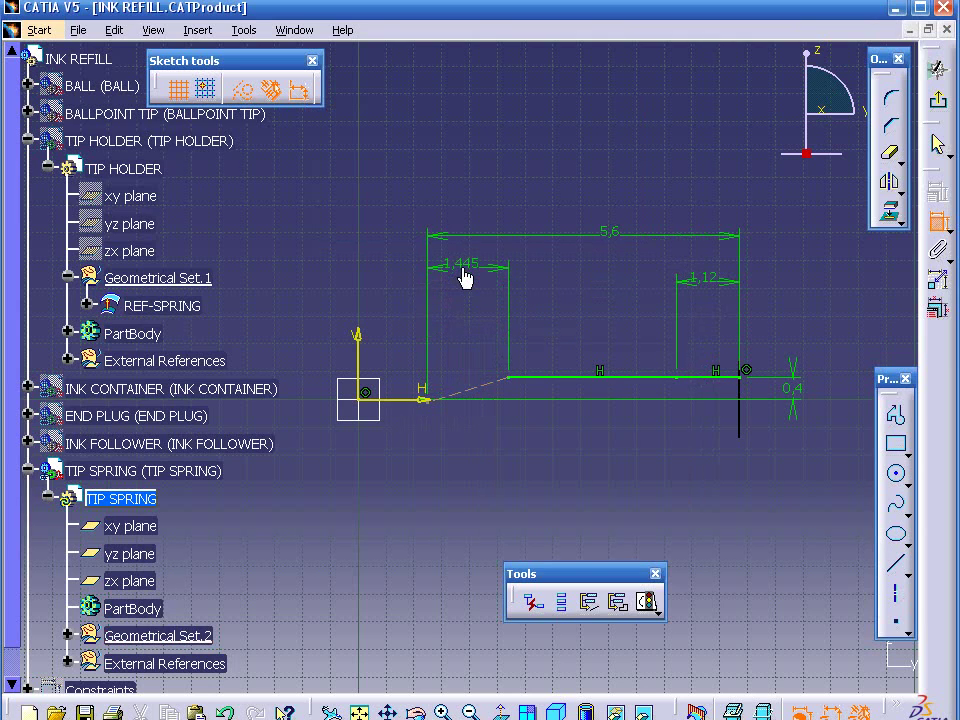
{"action": "double_click", "coordinate": [462, 270]}
{"action": "type", "text": "1.12"}
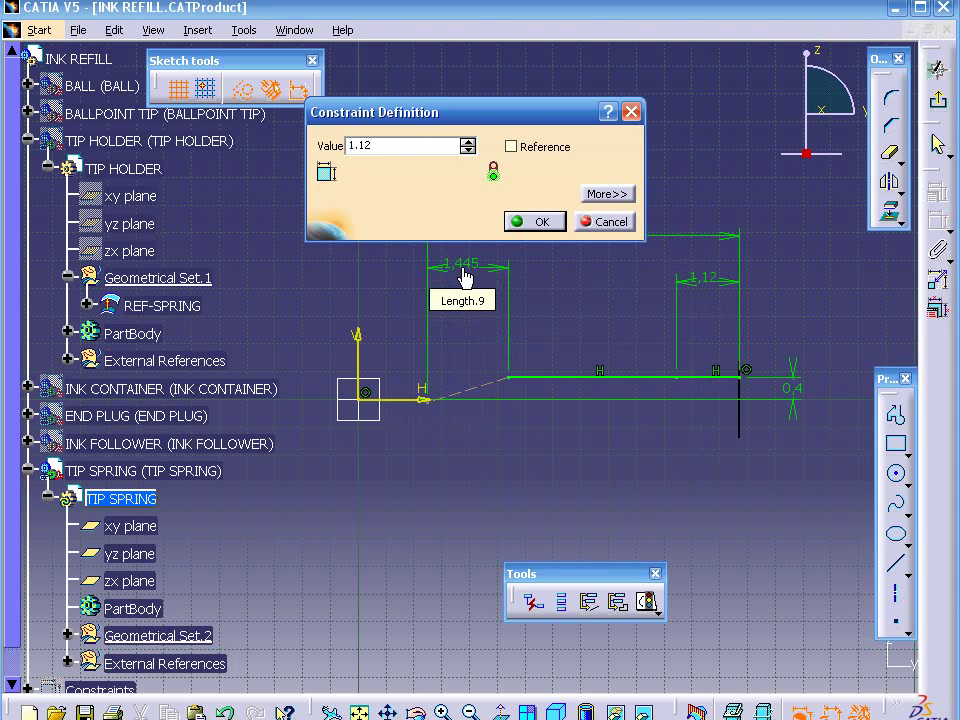
{"action": "key", "text": "Return"}
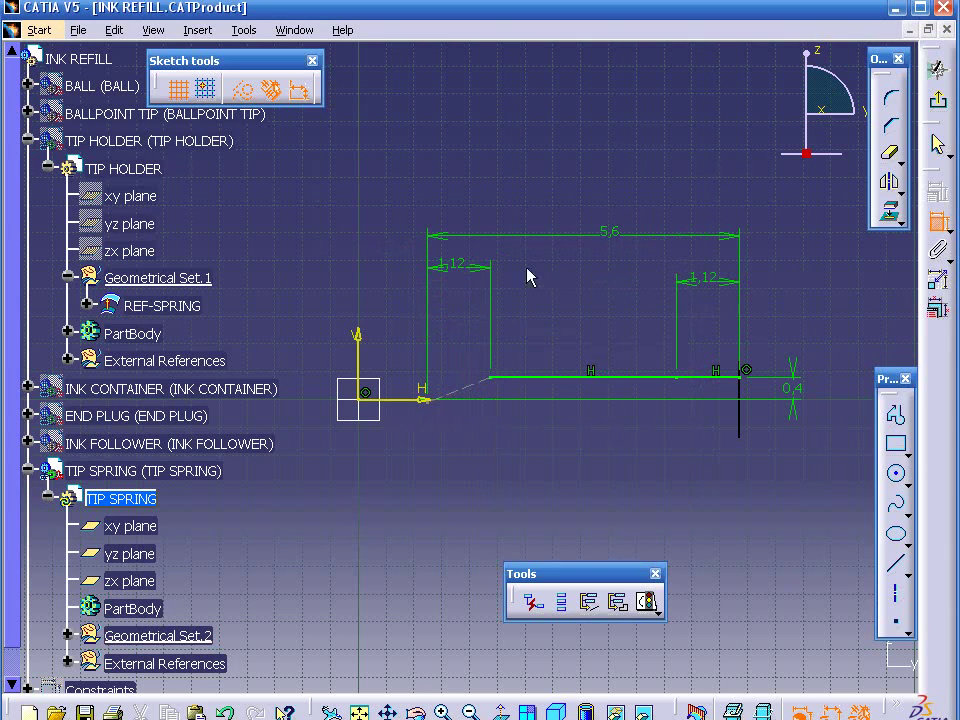
Step: Add the middle portion's 3,36 length as a reference dimension
{"action": "left_click", "coordinate": [546, 377]}
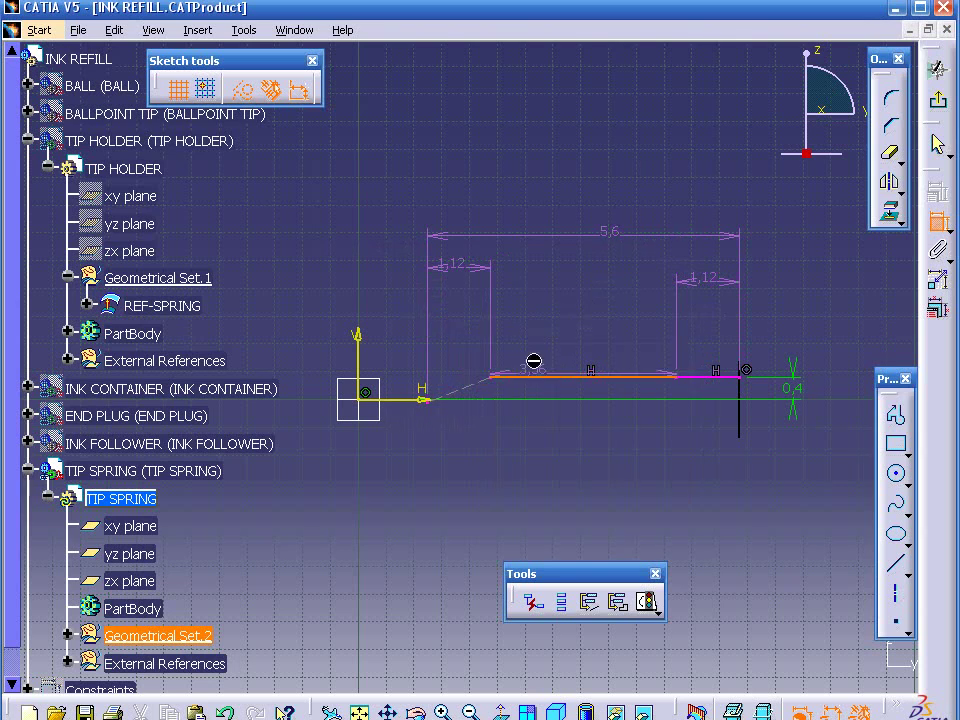
{"action": "double_click", "coordinate": [555, 272]}
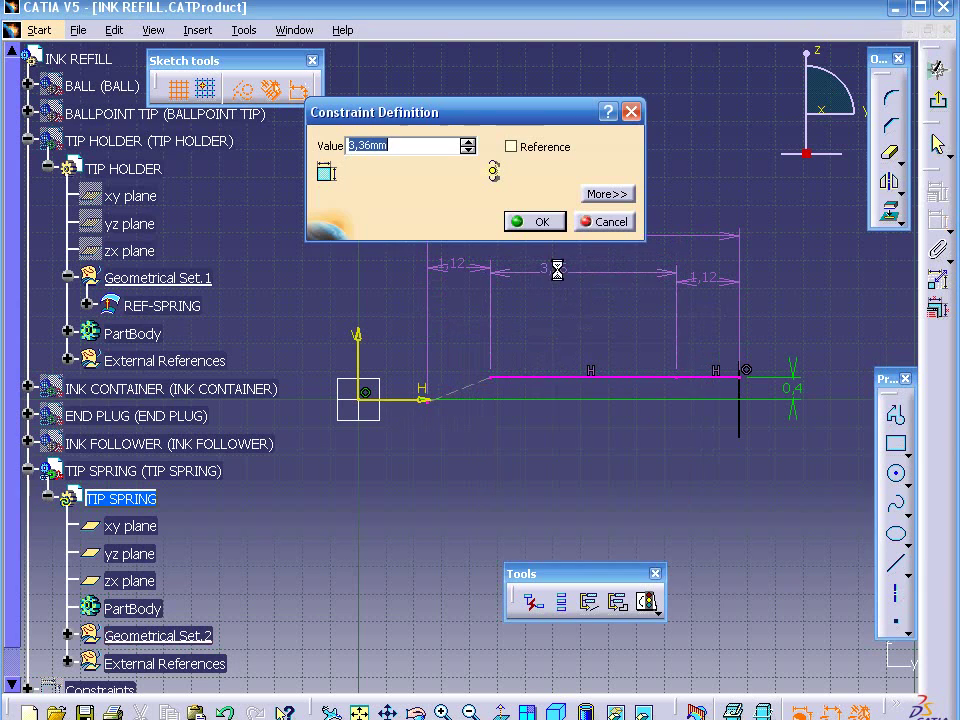
{"action": "left_click", "coordinate": [511, 148]}
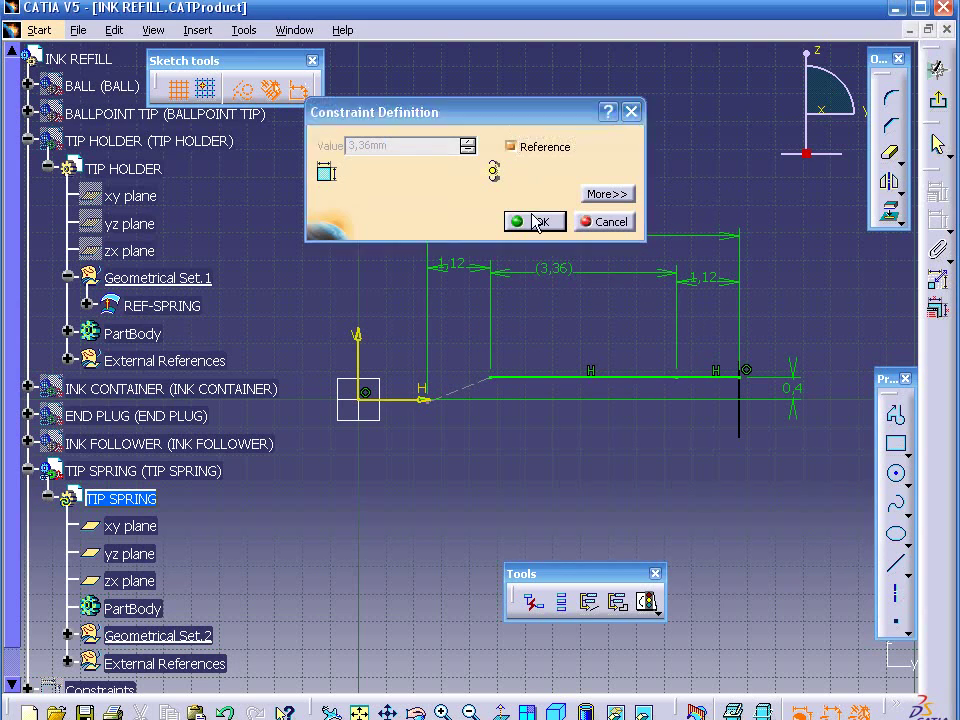
{"action": "left_click", "coordinate": [533, 221]}
Step: Set the angle between the sloped segment and the horizontal line to 10°
{"action": "left_click", "coordinate": [480, 384]}
{"action": "left_click", "coordinate": [525, 378]}
{"action": "left_click", "coordinate": [442, 383]}
{"action": "double_click", "coordinate": [444, 378]}
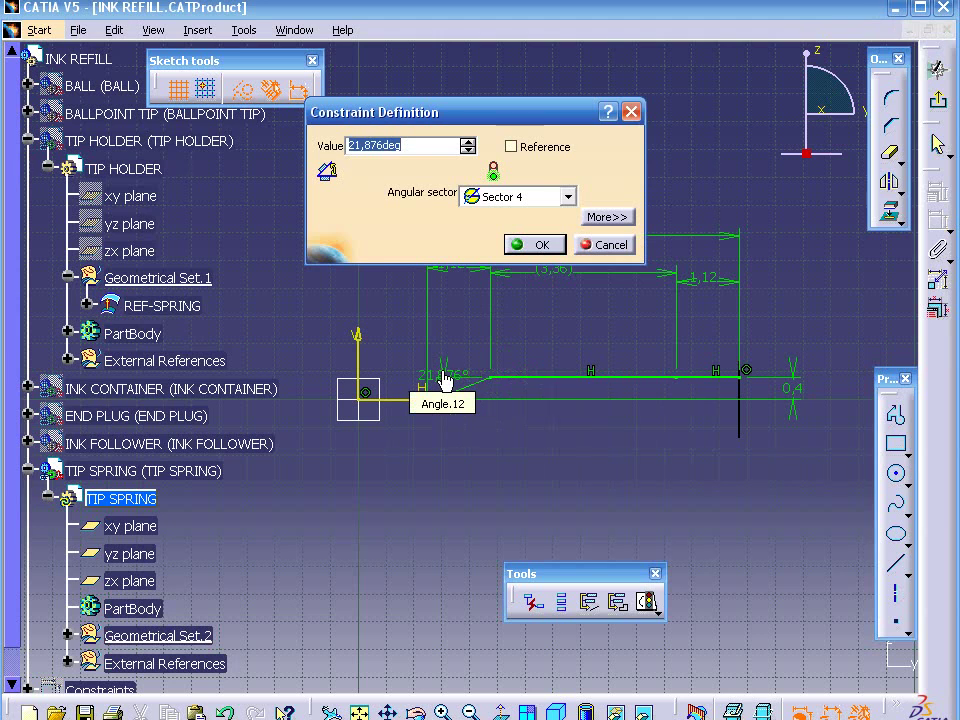
{"action": "type", "text": "10"}
{"action": "key", "text": "Return"}
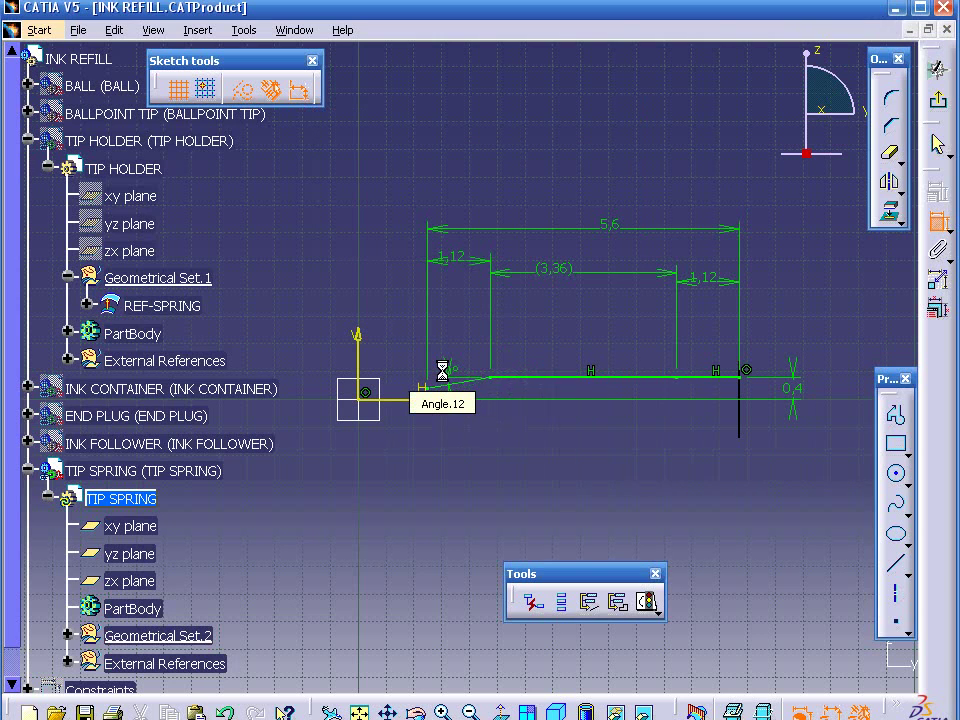
Step: Draw a two-point spline from the profile corner down and to the left
{"action": "middle_click_drag", "start_coordinate": [320, 505], "coordinate": [320, 300], "text": "ctrl"}
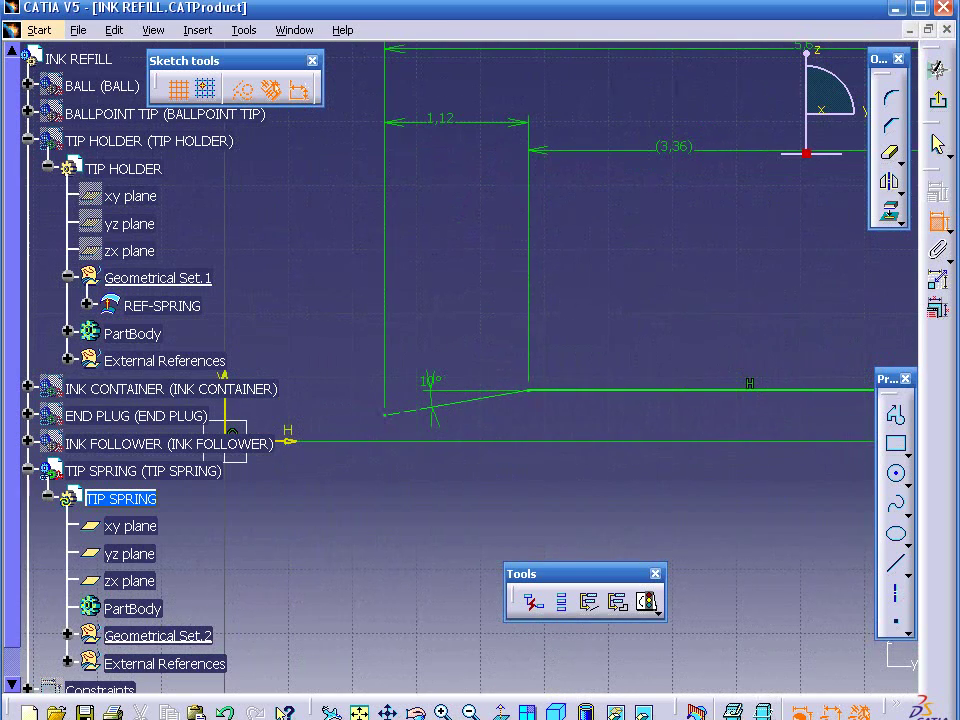
{"action": "left_click", "coordinate": [896, 504]}
{"action": "left_click", "coordinate": [529, 391]}
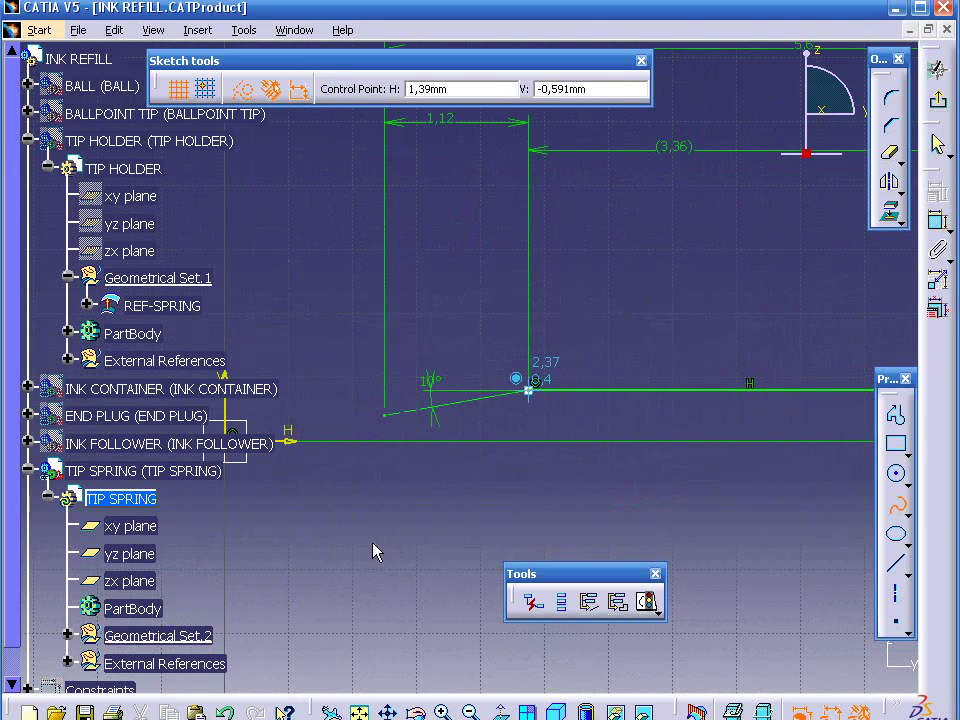
{"action": "left_click", "coordinate": [366, 557]}
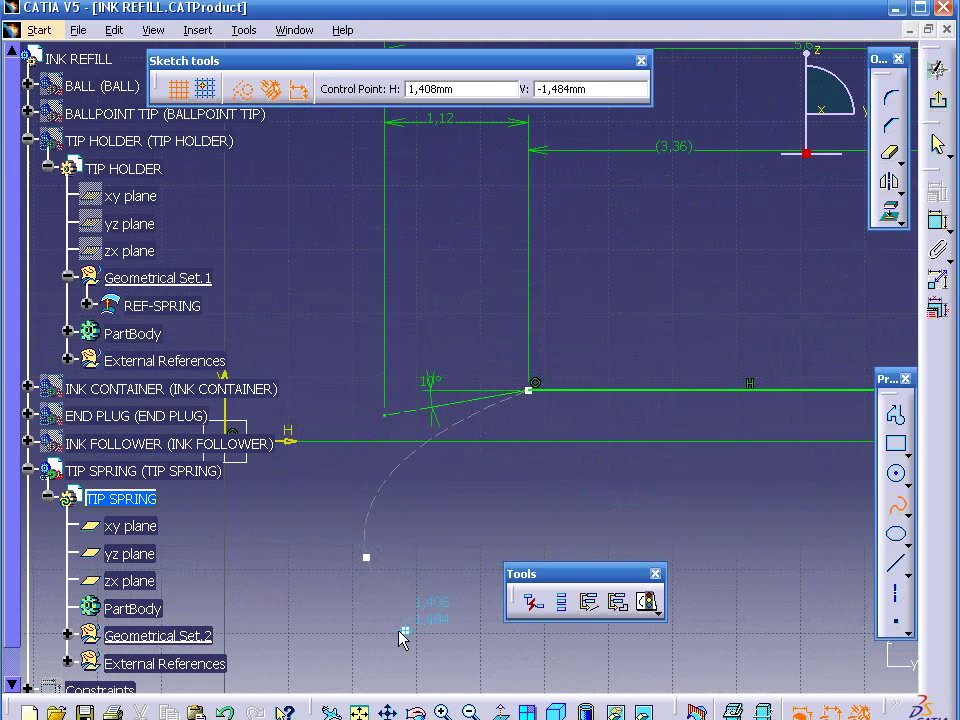
{"action": "key", "text": "Escape"}
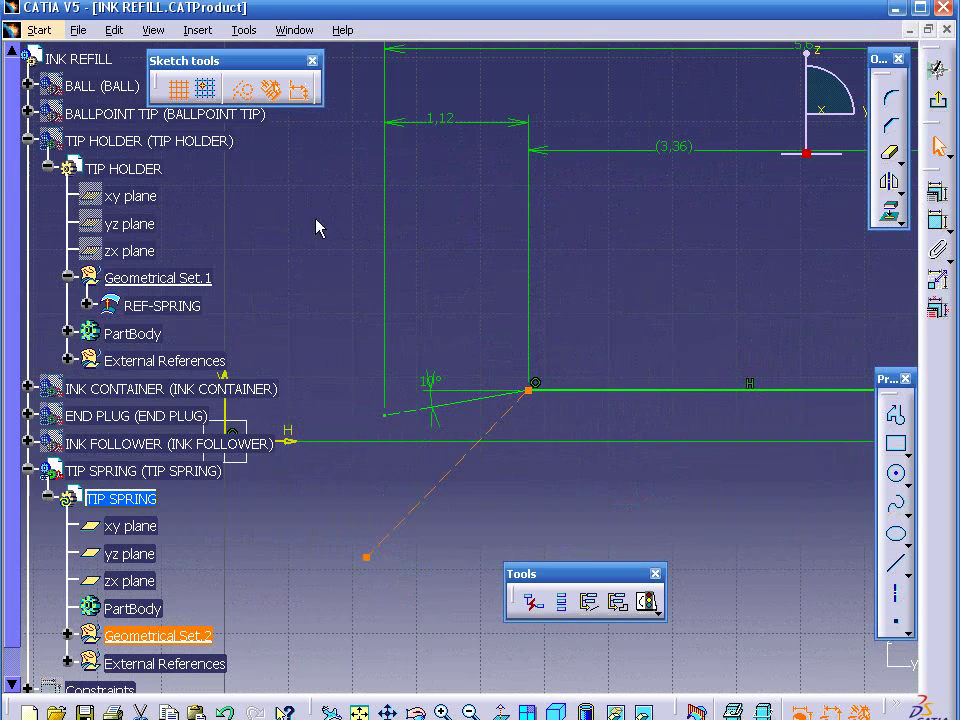
{"action": "left_click", "coordinate": [600, 326]}
Step: Give the spline a tangent direction at its first control point
{"action": "double_click", "coordinate": [423, 497]}
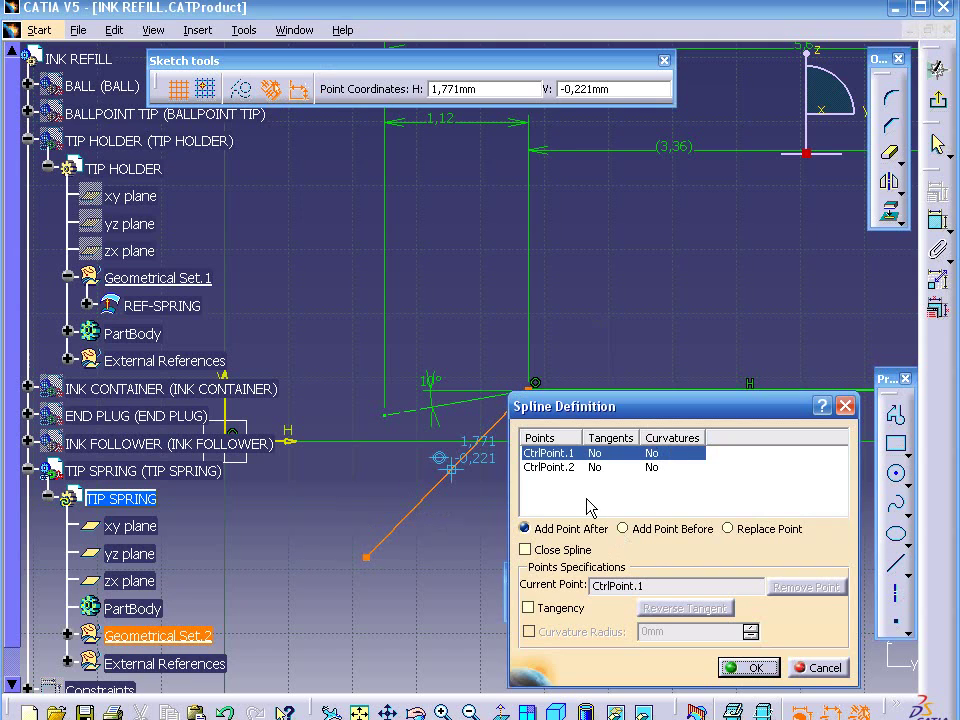
{"action": "left_click", "coordinate": [606, 468]}
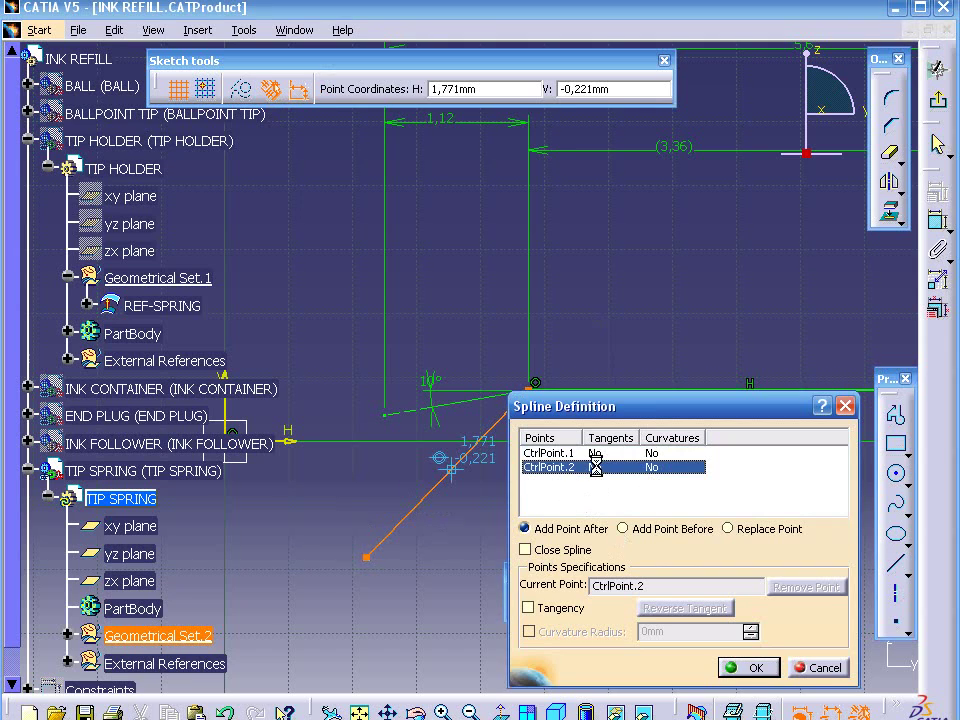
{"action": "left_click_drag", "start_coordinate": [620, 407], "coordinate": [730, 397]}
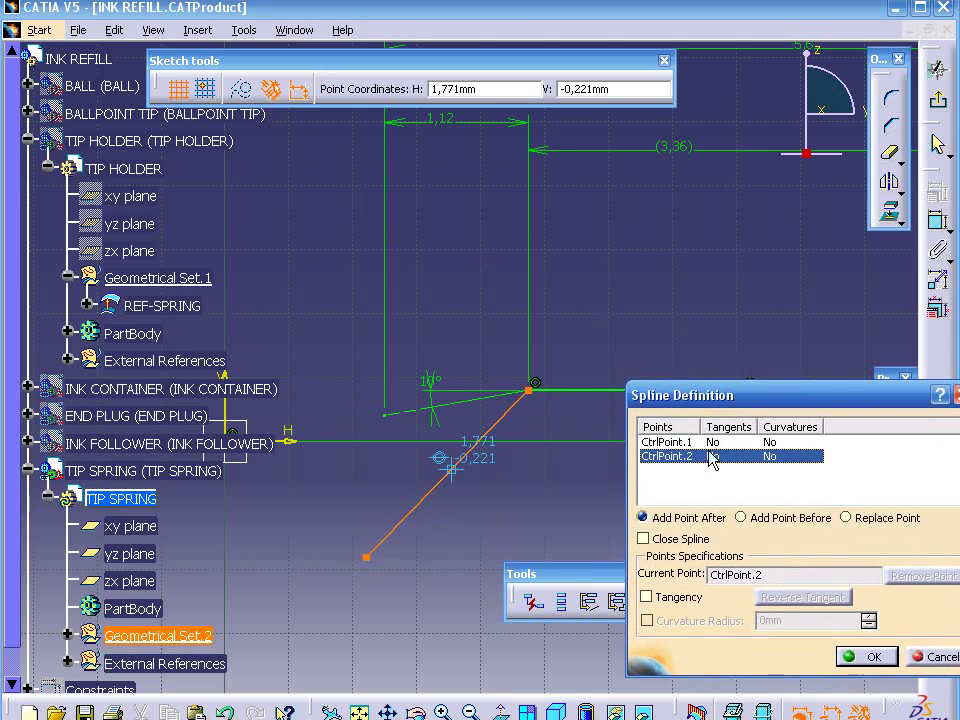
{"action": "left_click", "coordinate": [645, 597]}
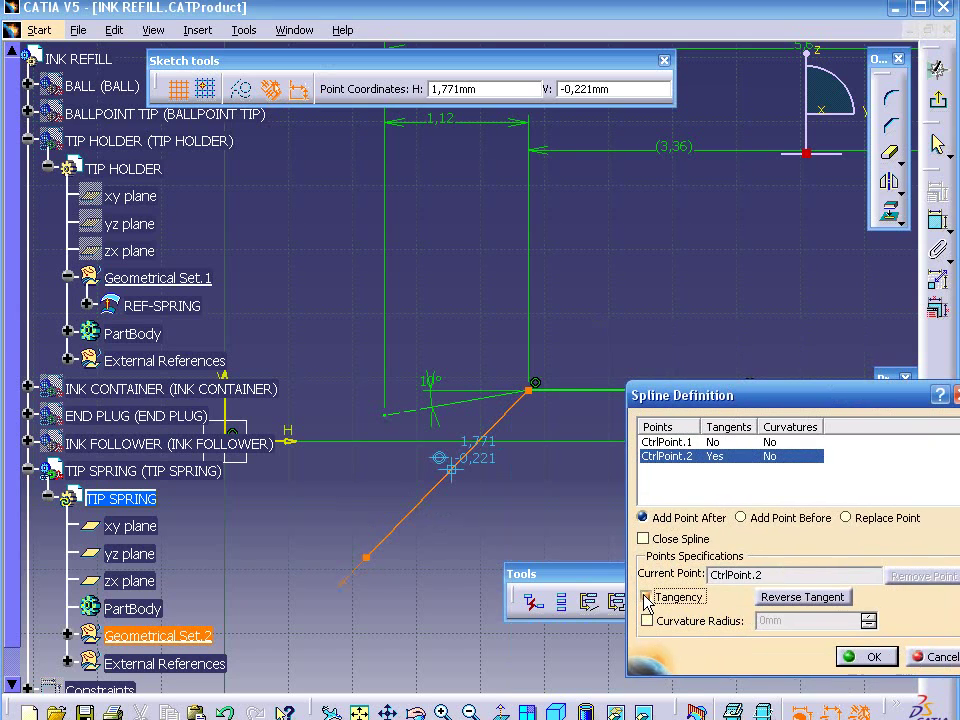
{"action": "left_click", "coordinate": [645, 597]}
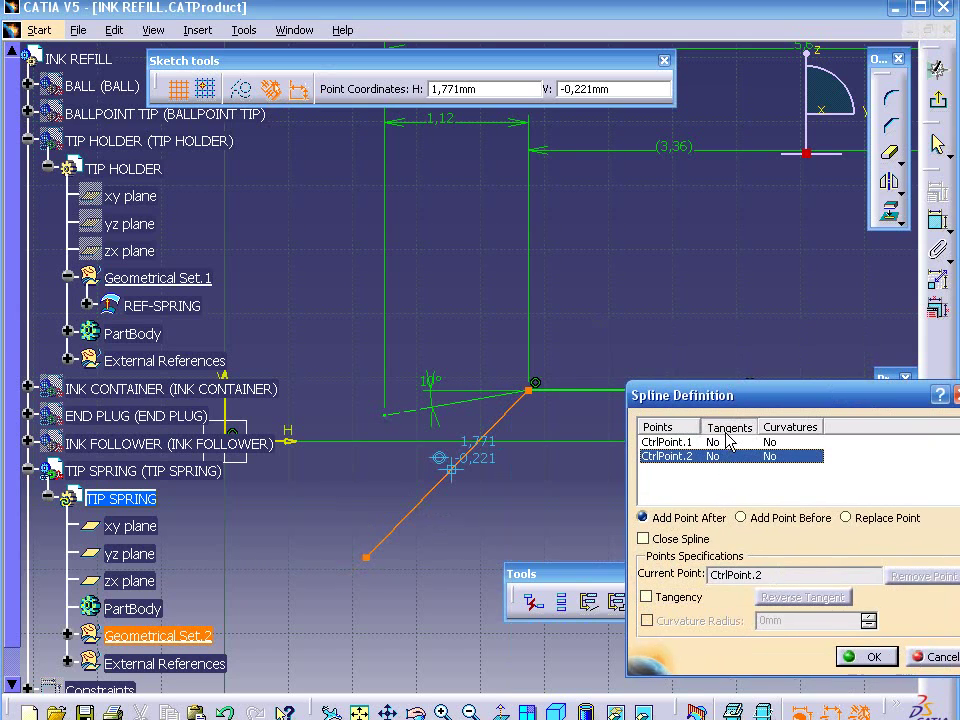
{"action": "left_click", "coordinate": [713, 441]}
{"action": "left_click", "coordinate": [645, 597]}
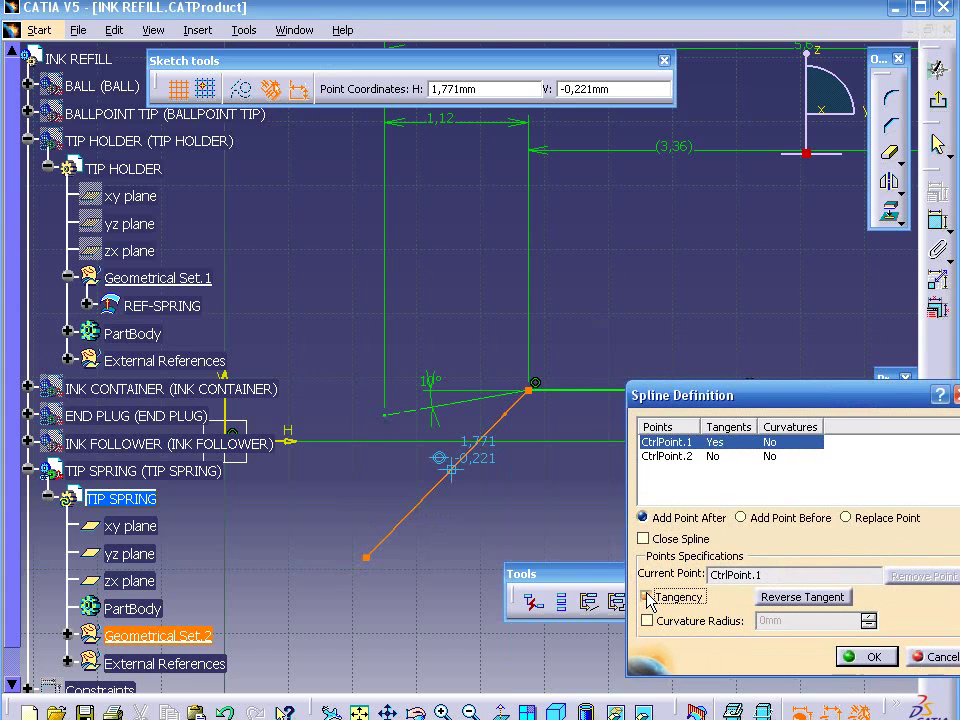
{"action": "left_click", "coordinate": [855, 657]}
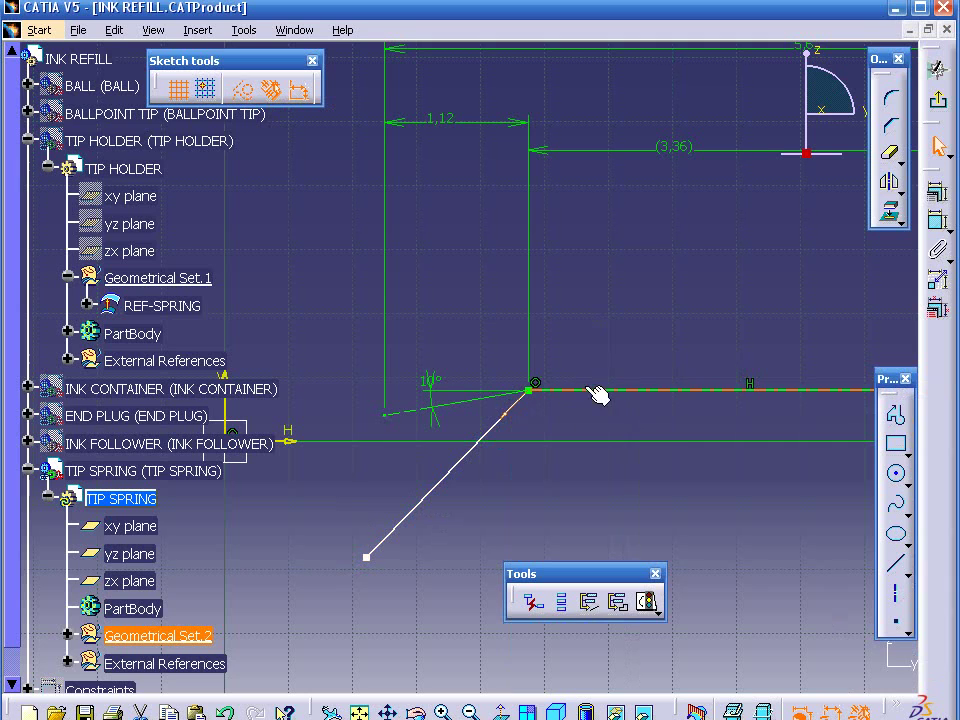
Step: Constrain the spline's tangent to be parallel to the horizontal line
{"action": "left_click", "coordinate": [597, 397]}
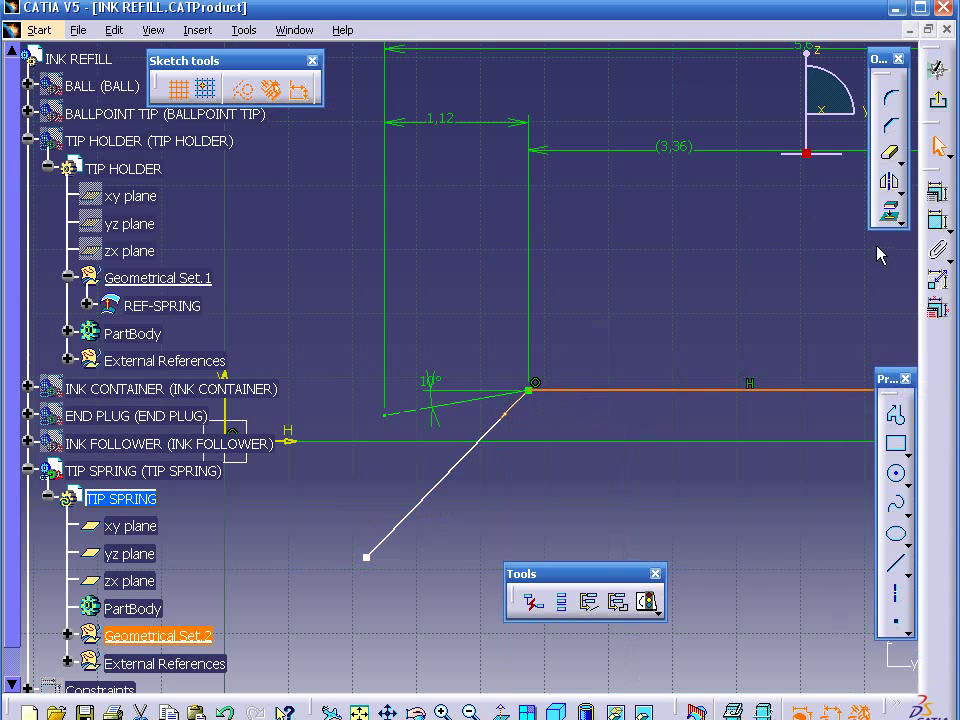
{"action": "left_click", "coordinate": [936, 192]}
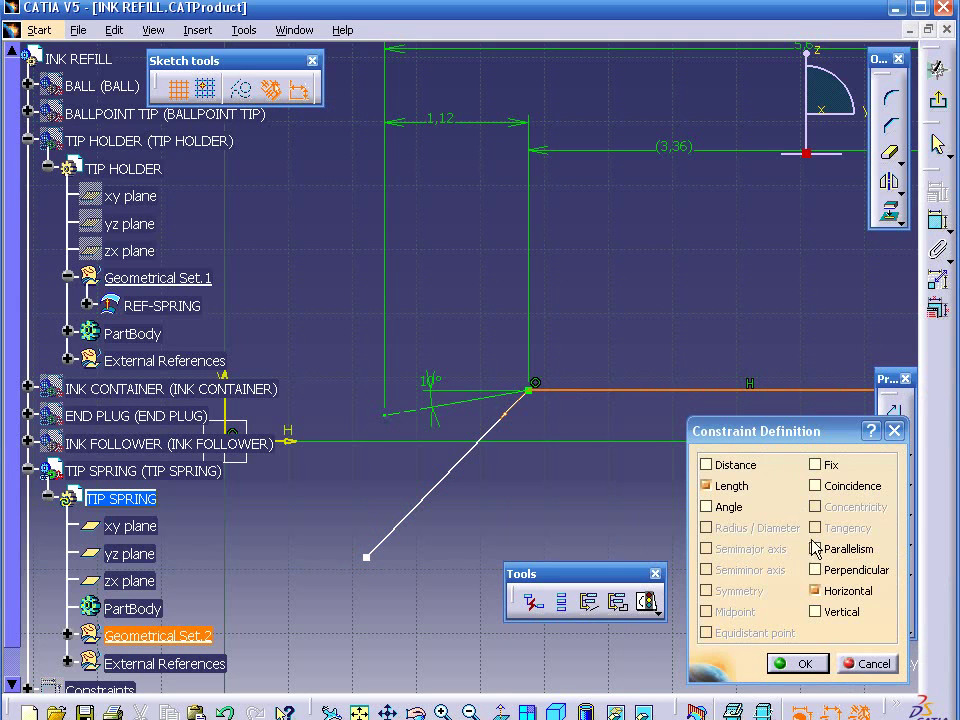
{"action": "left_click", "coordinate": [815, 549]}
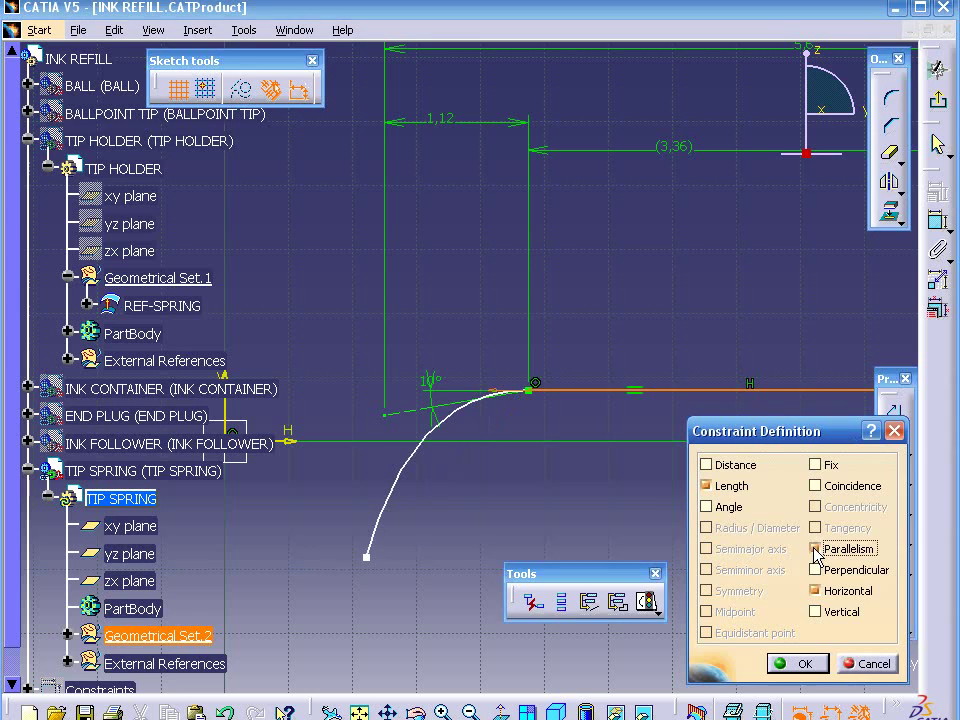
{"action": "left_click", "coordinate": [815, 661]}
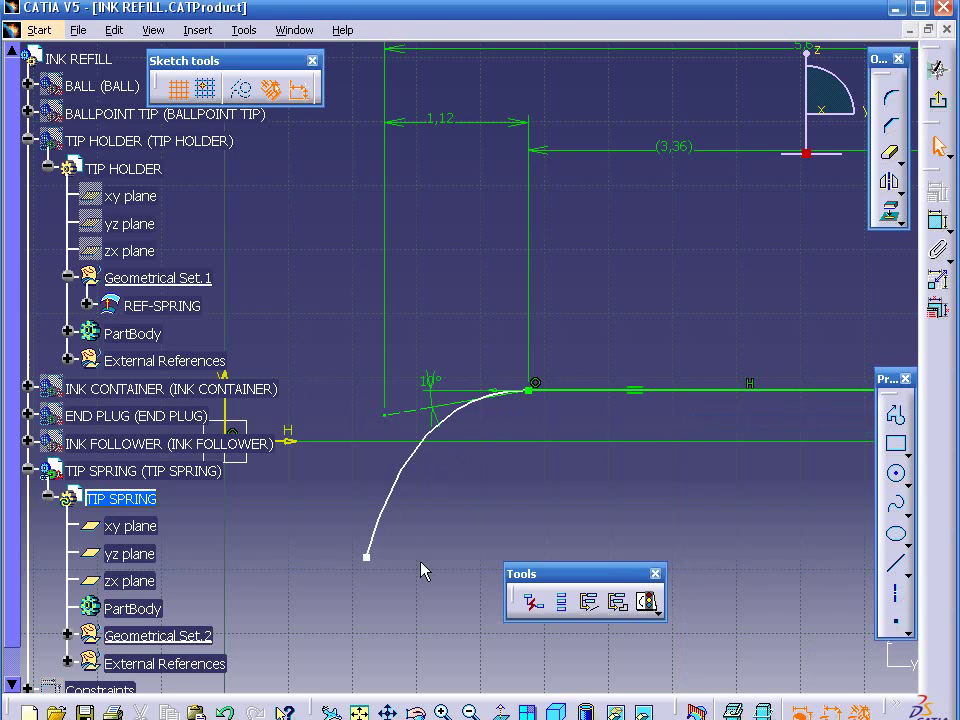
Step: Make the spline's lower endpoint coincident with the construction segment's end
{"action": "left_click", "coordinate": [368, 557]}
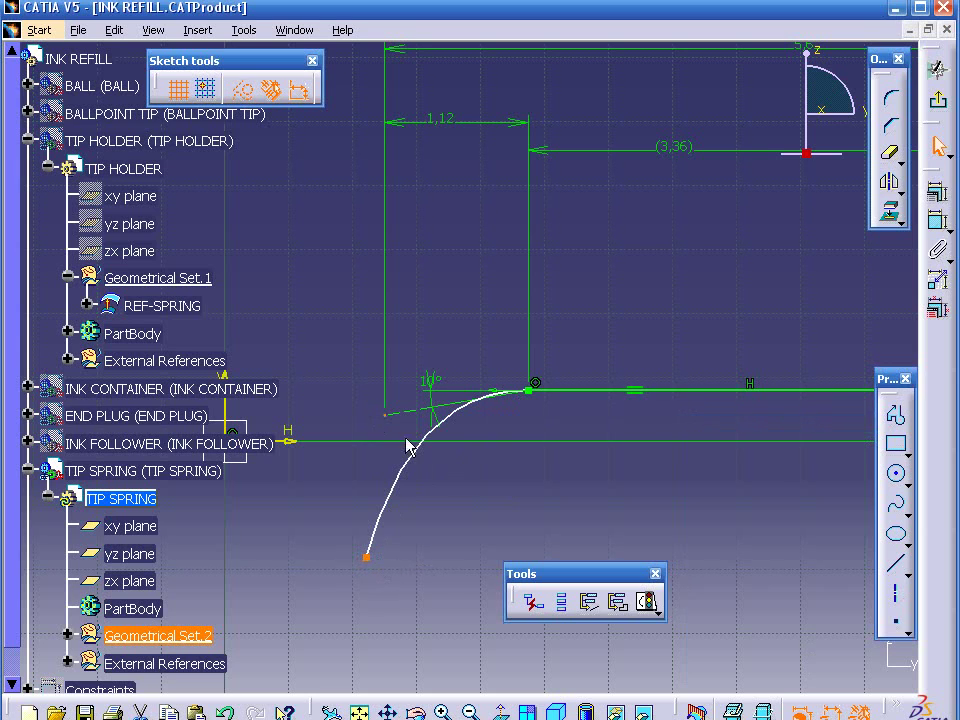
{"action": "left_click", "coordinate": [930, 200]}
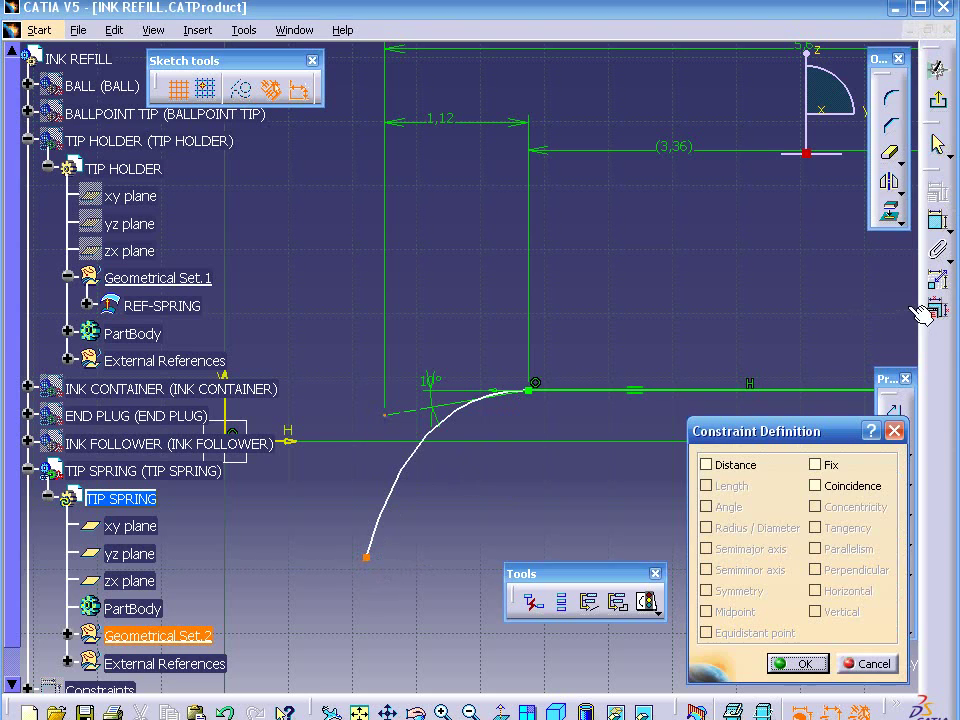
{"action": "left_click", "coordinate": [814, 486]}
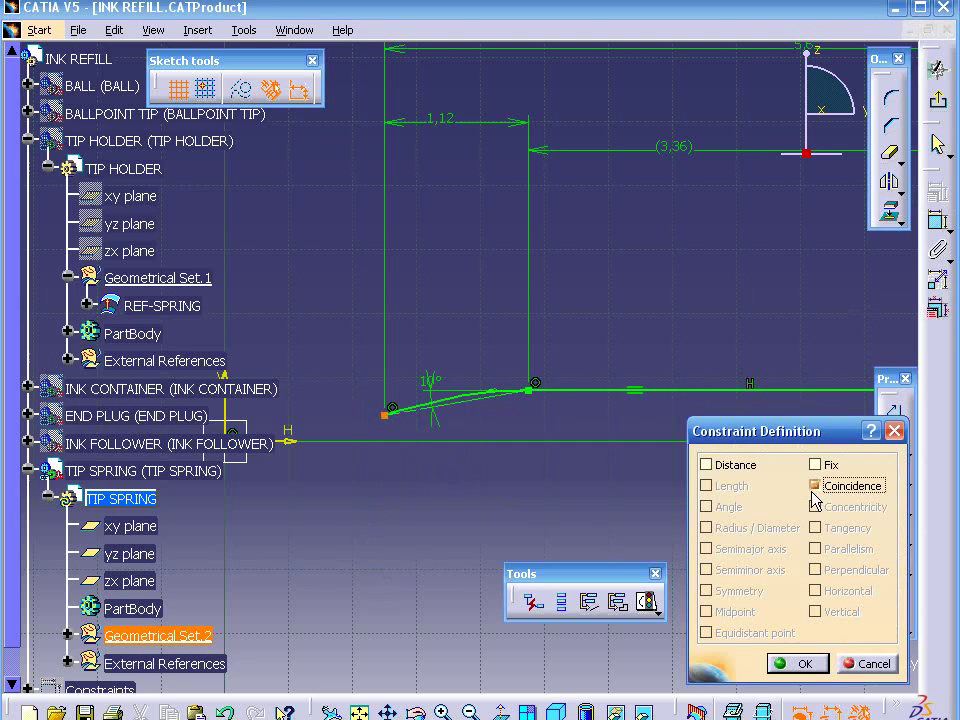
{"action": "left_click", "coordinate": [790, 664]}
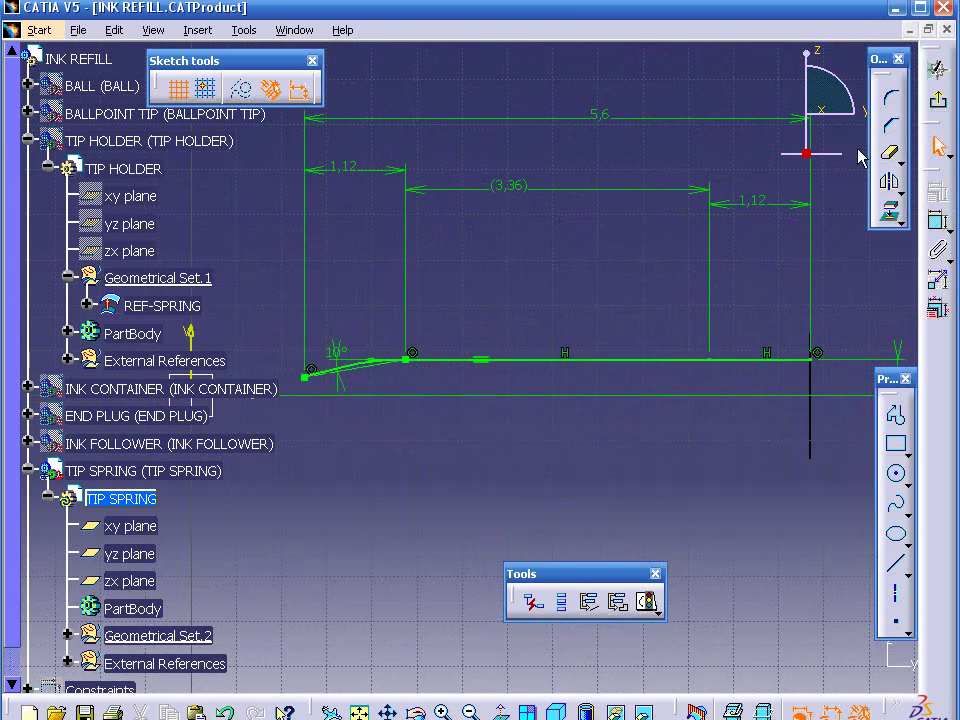
Step: Leave the sketch and create a plane parallel to zx through the spring path's vertex
{"action": "left_click", "coordinate": [938, 104]}
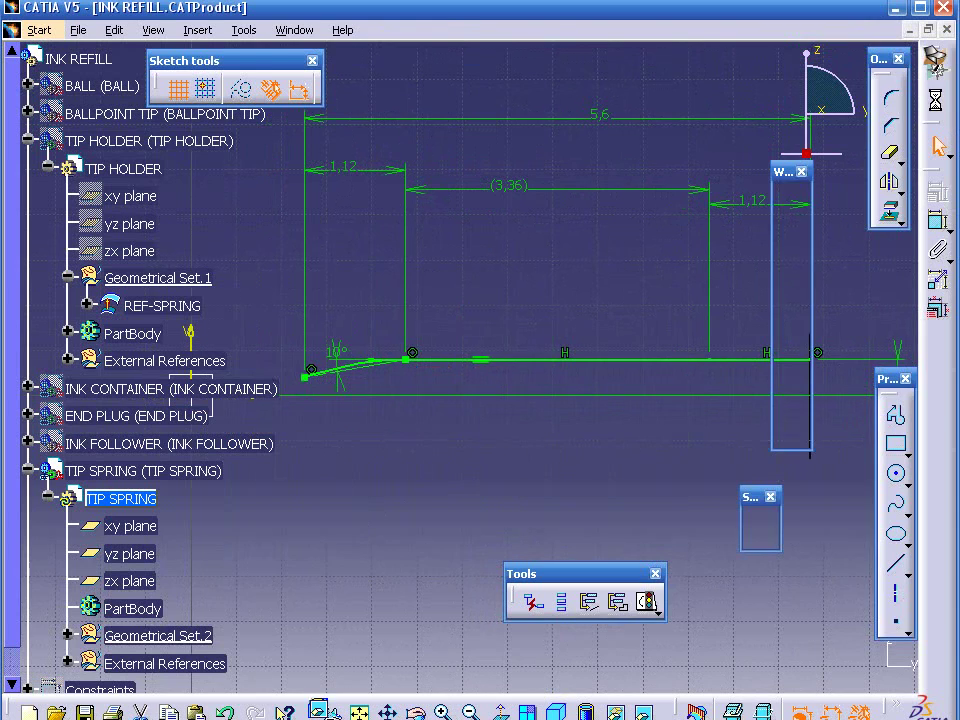
{"action": "left_click", "coordinate": [647, 399]}
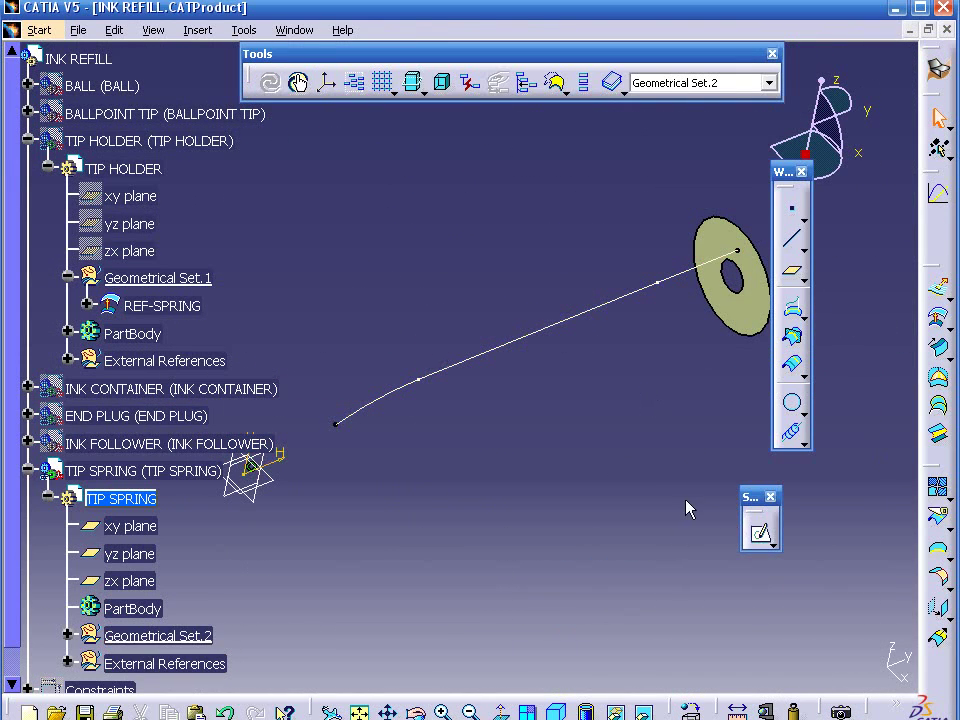
{"action": "left_click", "coordinate": [792, 270]}
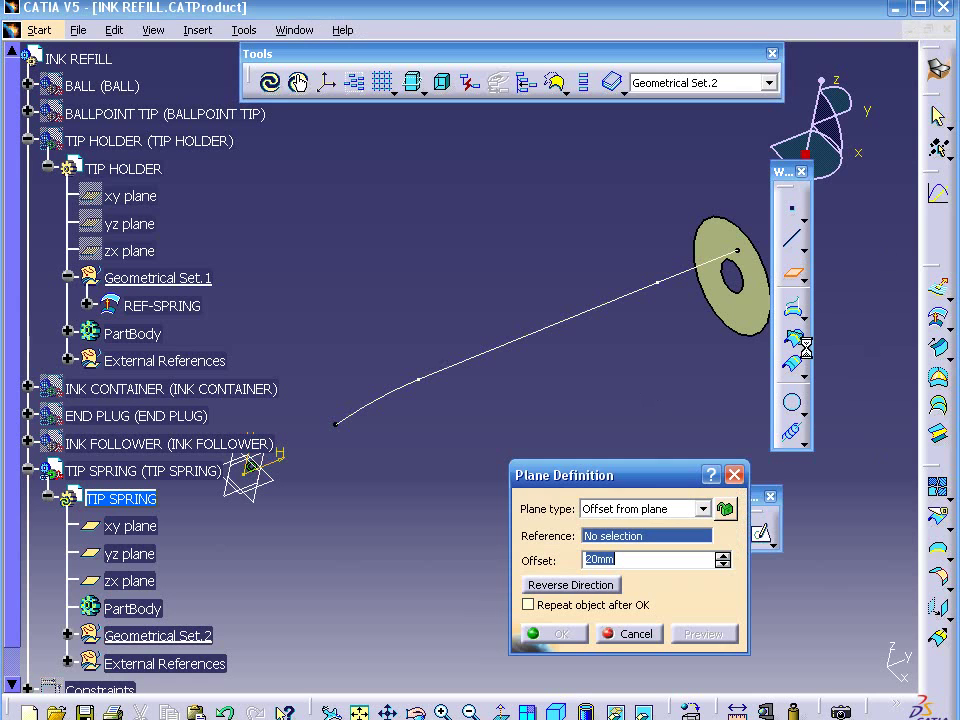
{"action": "left_click", "coordinate": [621, 516]}
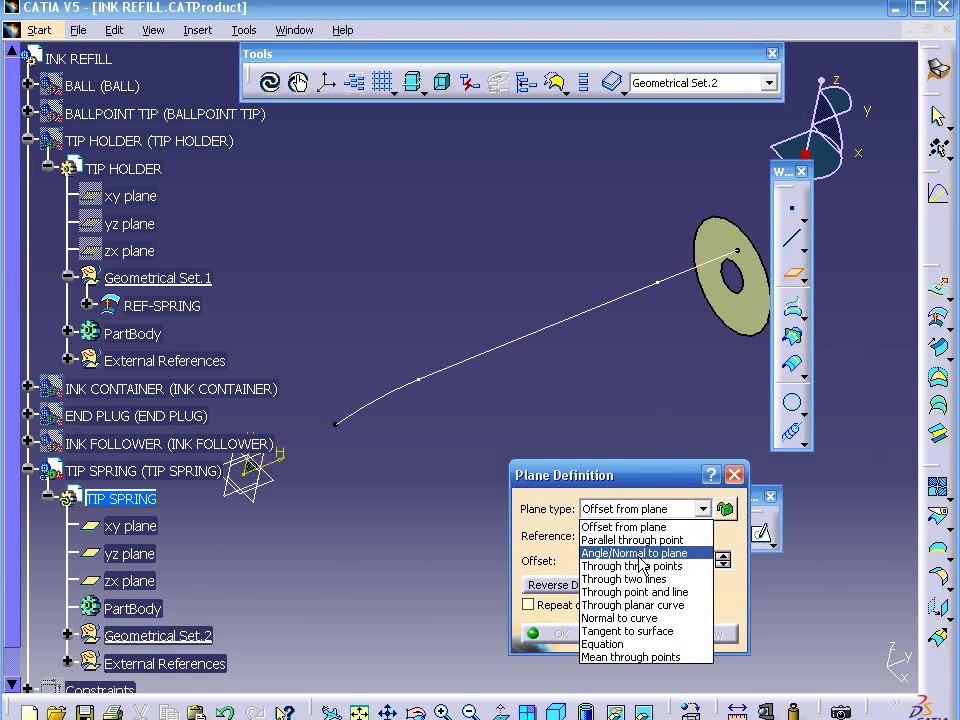
{"action": "left_click", "coordinate": [643, 541]}
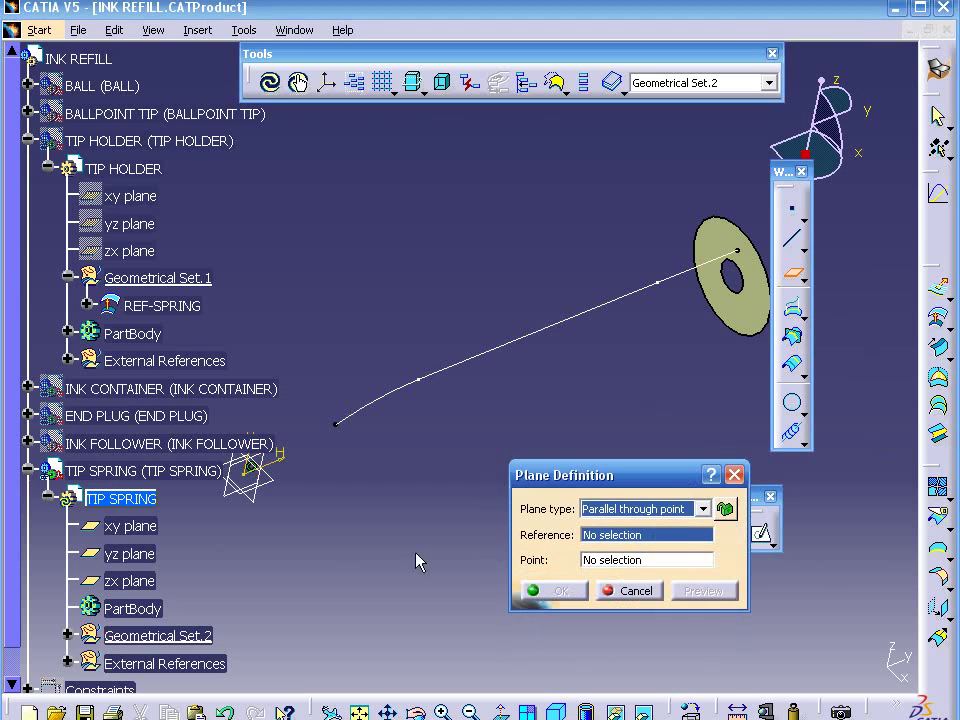
{"action": "left_click", "coordinate": [264, 500]}
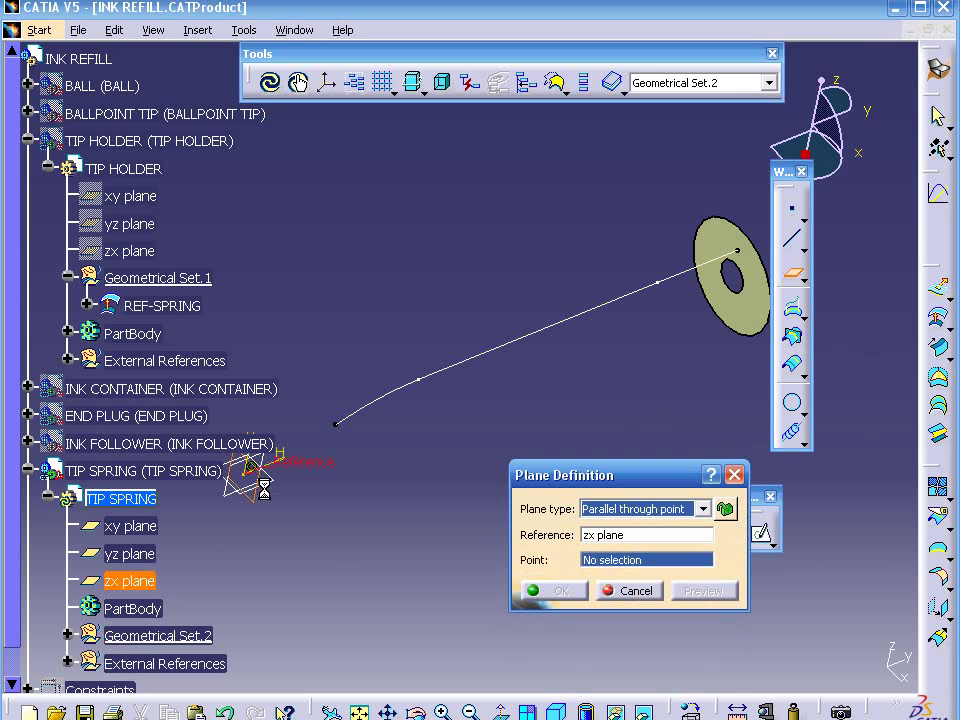
{"action": "left_click", "coordinate": [421, 382]}
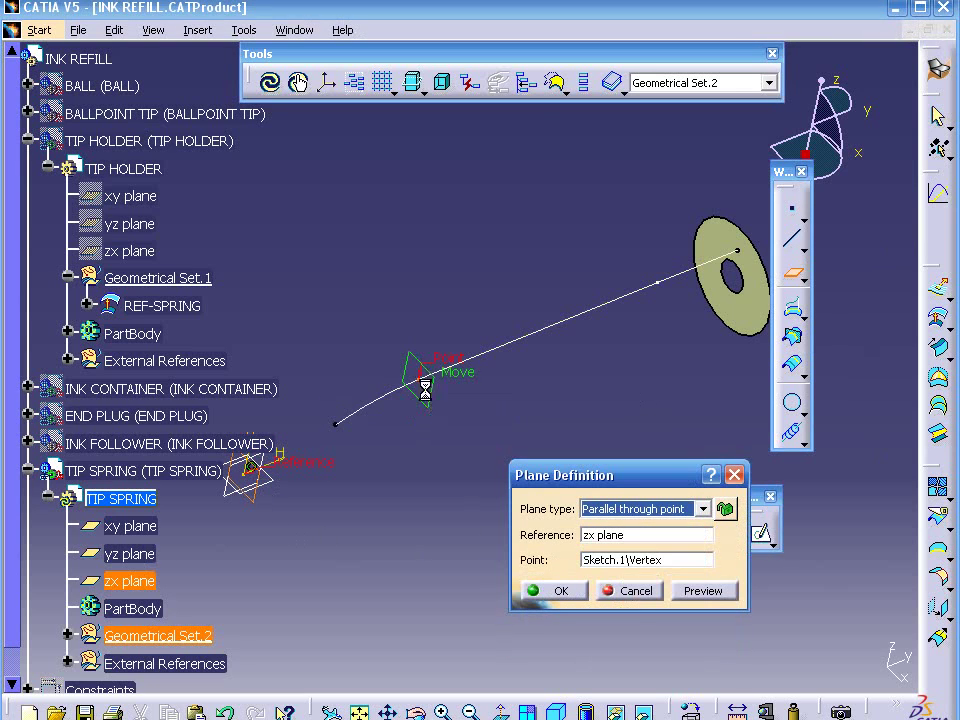
{"action": "left_click", "coordinate": [545, 591]}
Step: Create a second zx-parallel plane through the path vertex near the washer
{"action": "left_click", "coordinate": [792, 275]}
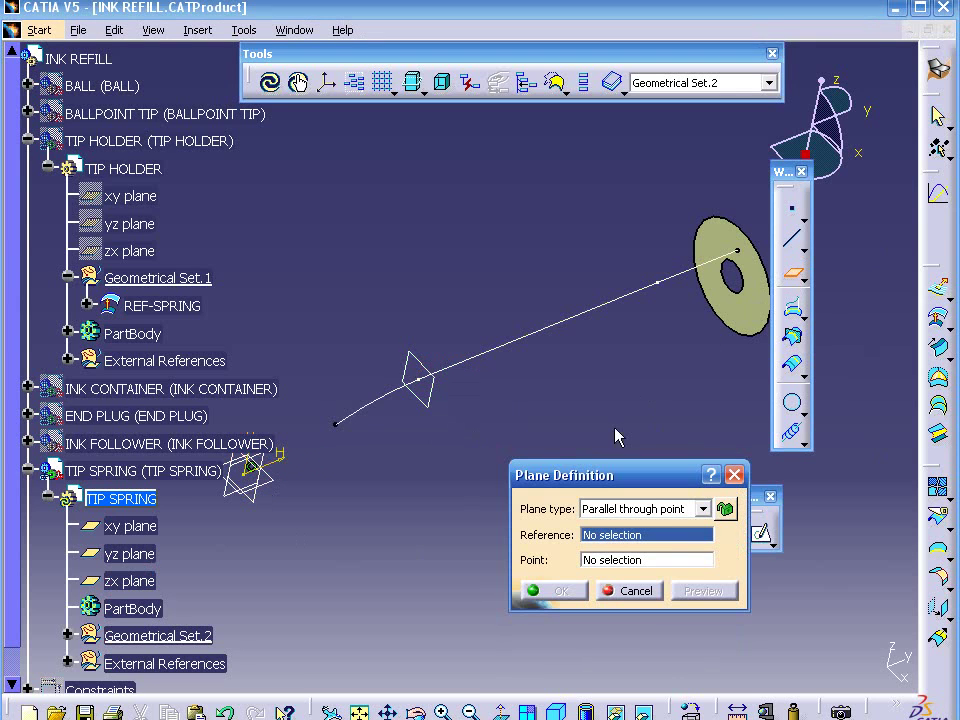
{"action": "left_click", "coordinate": [258, 492]}
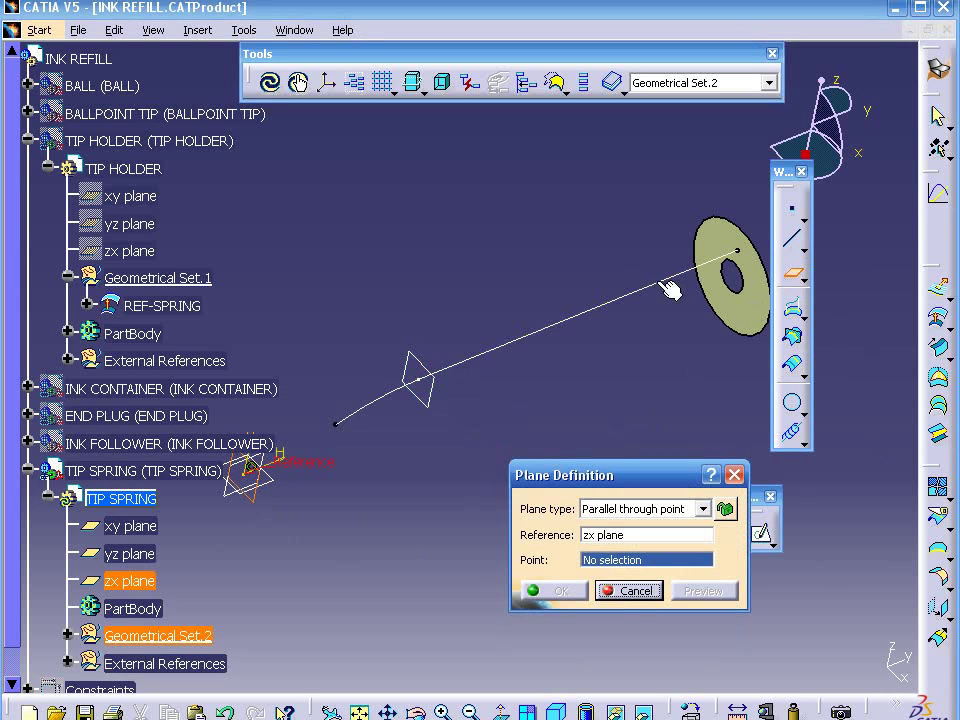
{"action": "left_click", "coordinate": [663, 283]}
{"action": "left_click", "coordinate": [572, 590]}
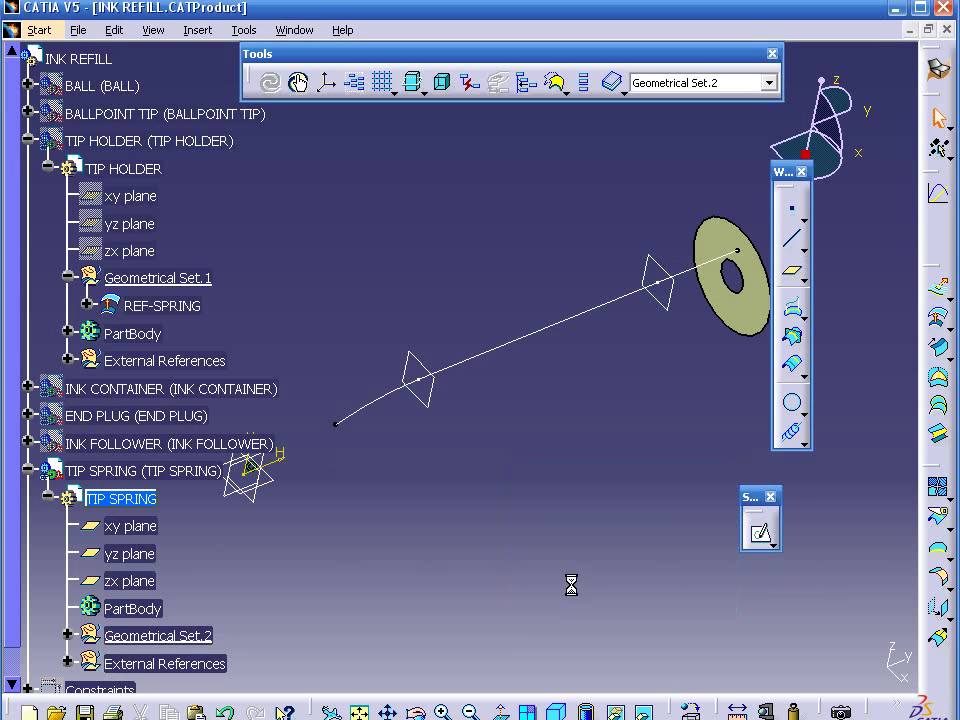
Step: Create Helix.1 from the path's end vertex about the Y Axis, pitch 0,1mm, with Sketch.1 as profile
{"action": "left_click", "coordinate": [793, 434]}
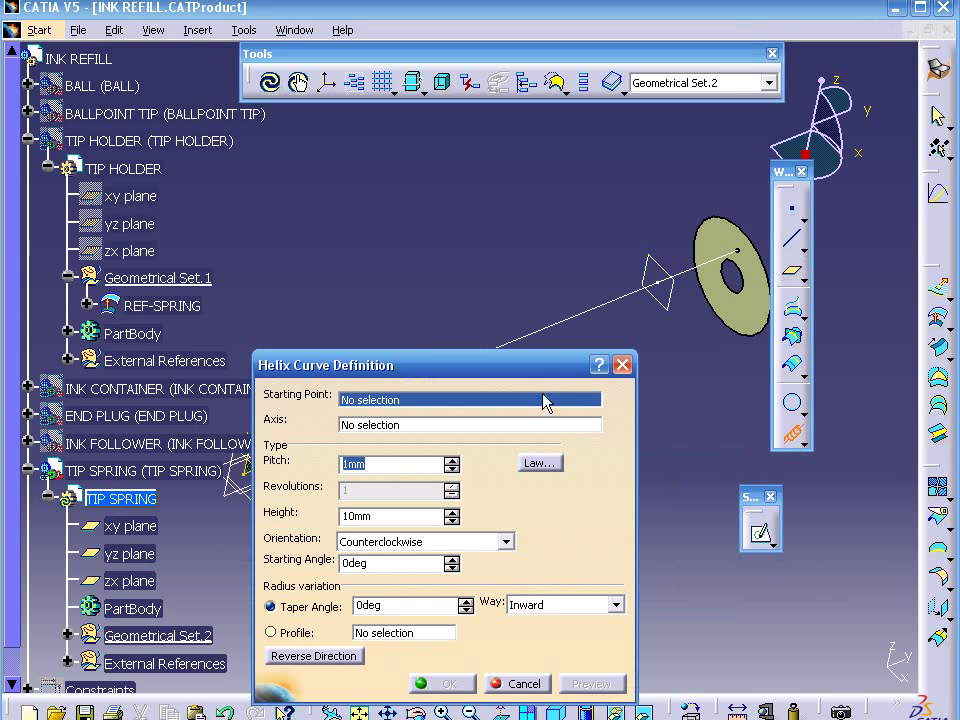
{"action": "left_click_drag", "start_coordinate": [532, 365], "coordinate": [714, 396]}
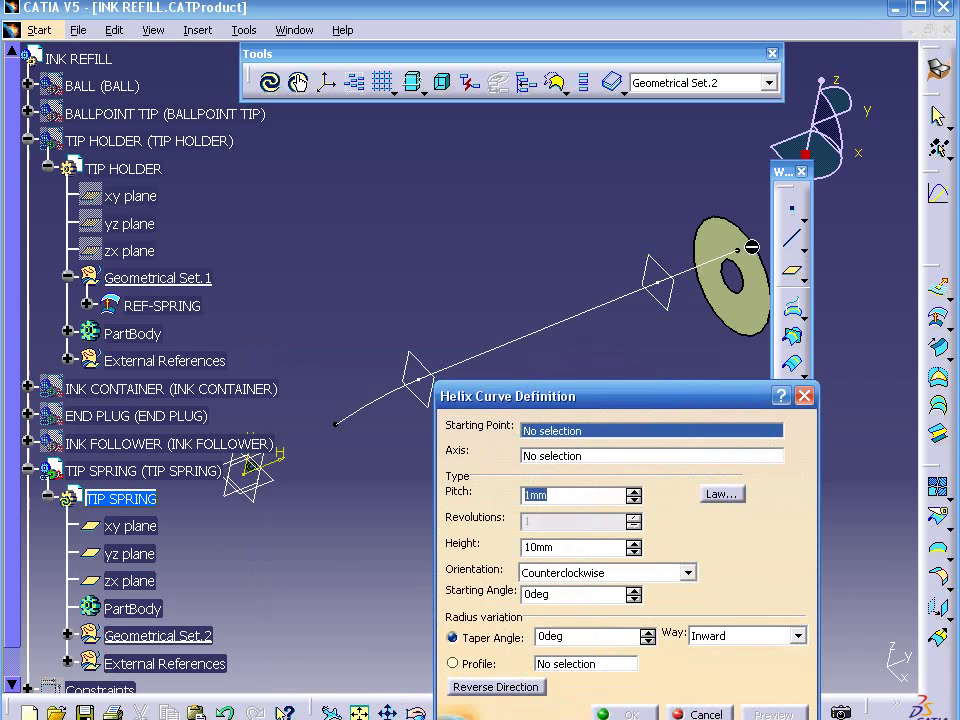
{"action": "left_click", "coordinate": [738, 250]}
{"action": "right_click", "coordinate": [573, 460]}
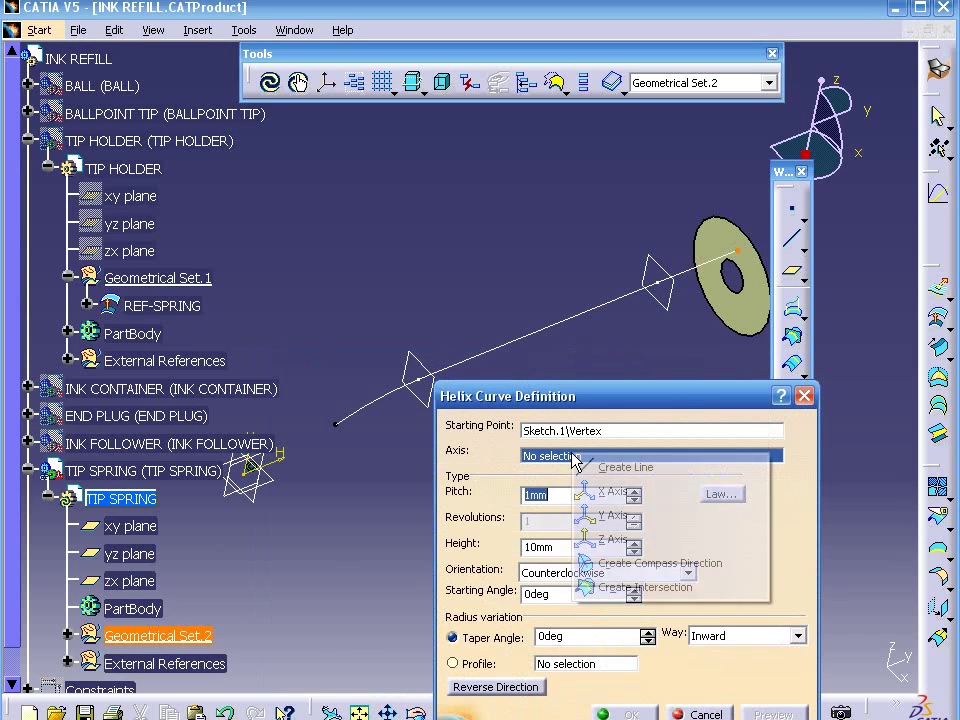
{"action": "left_click", "coordinate": [591, 516]}
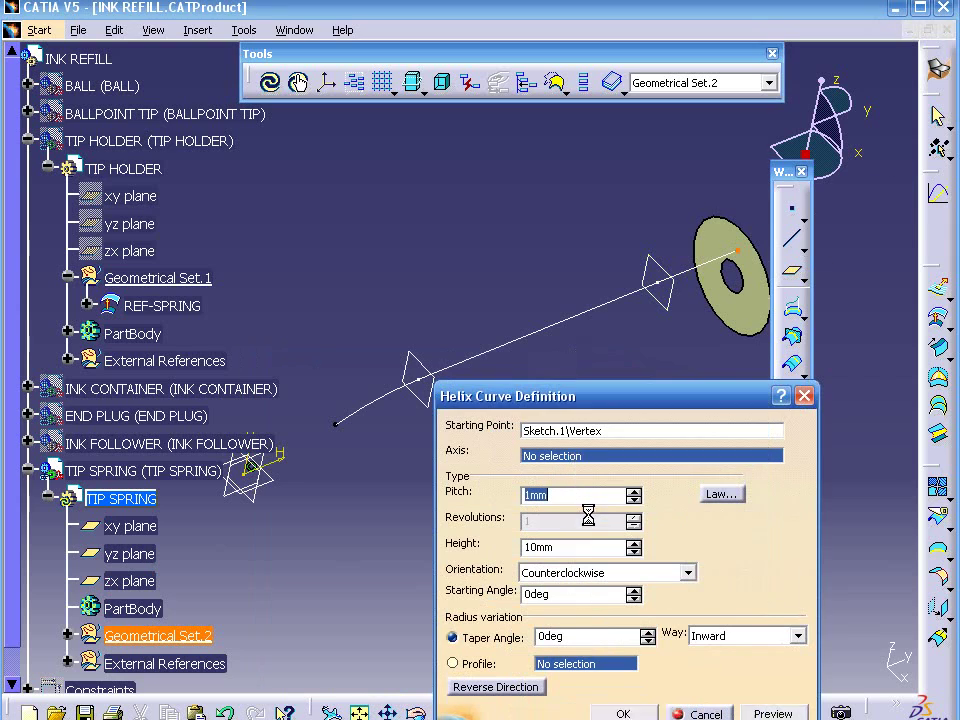
{"action": "type", "text": "0.1"}
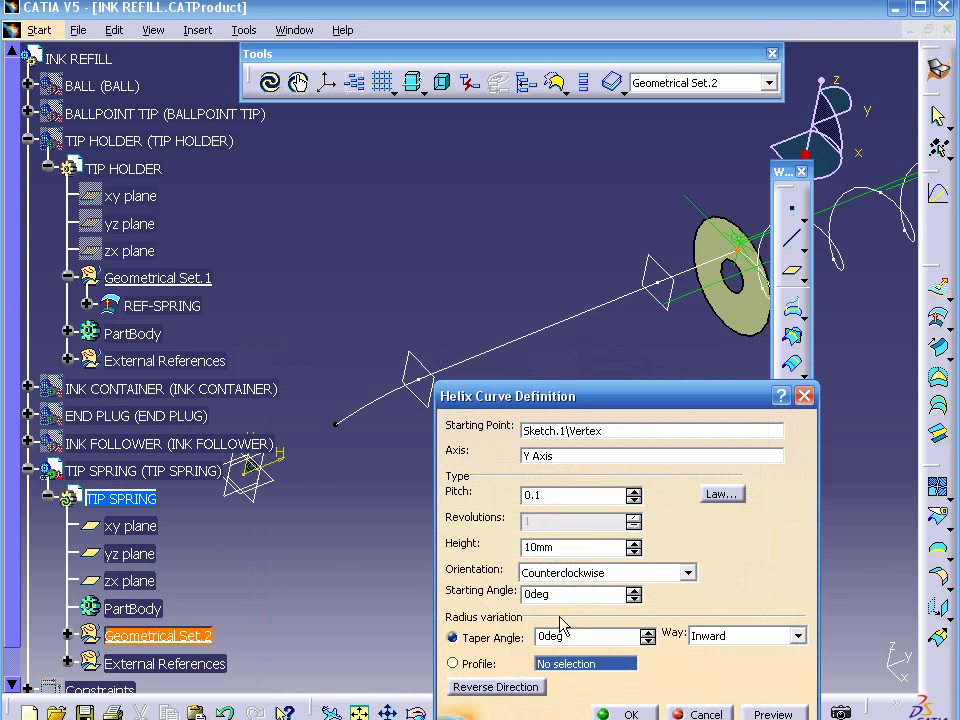
{"action": "left_click", "coordinate": [497, 688]}
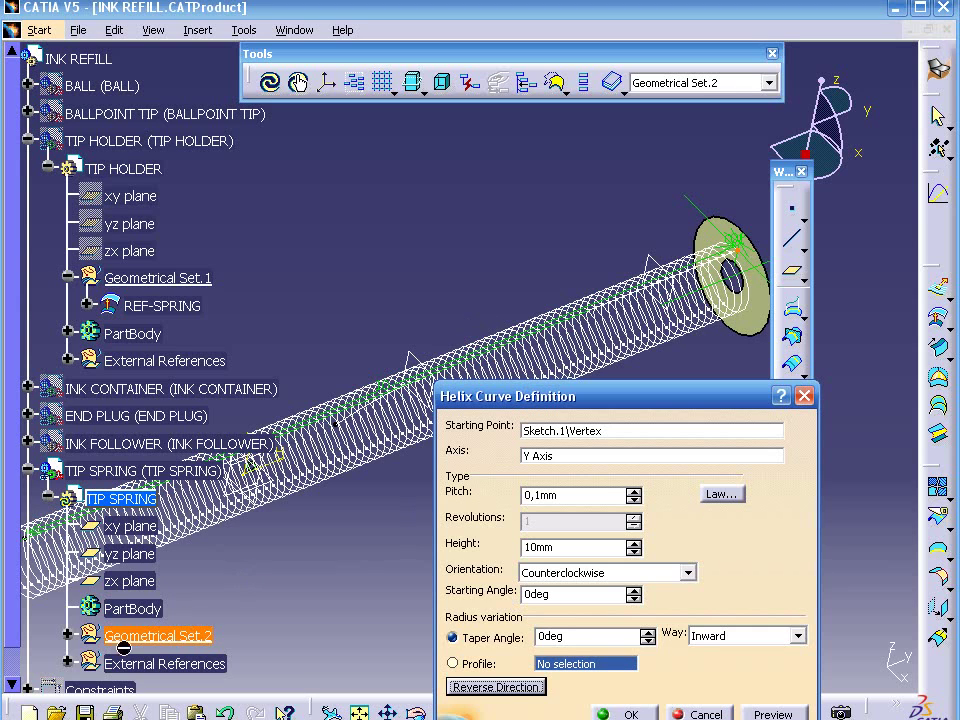
{"action": "left_click", "coordinate": [66, 638]}
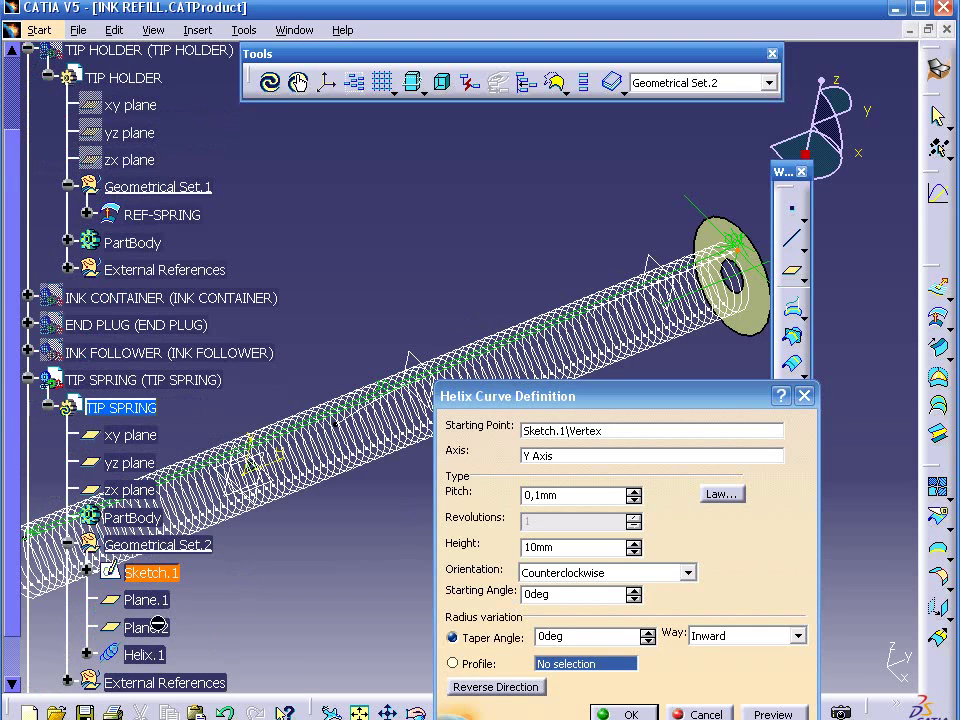
{"action": "left_click", "coordinate": [155, 575]}
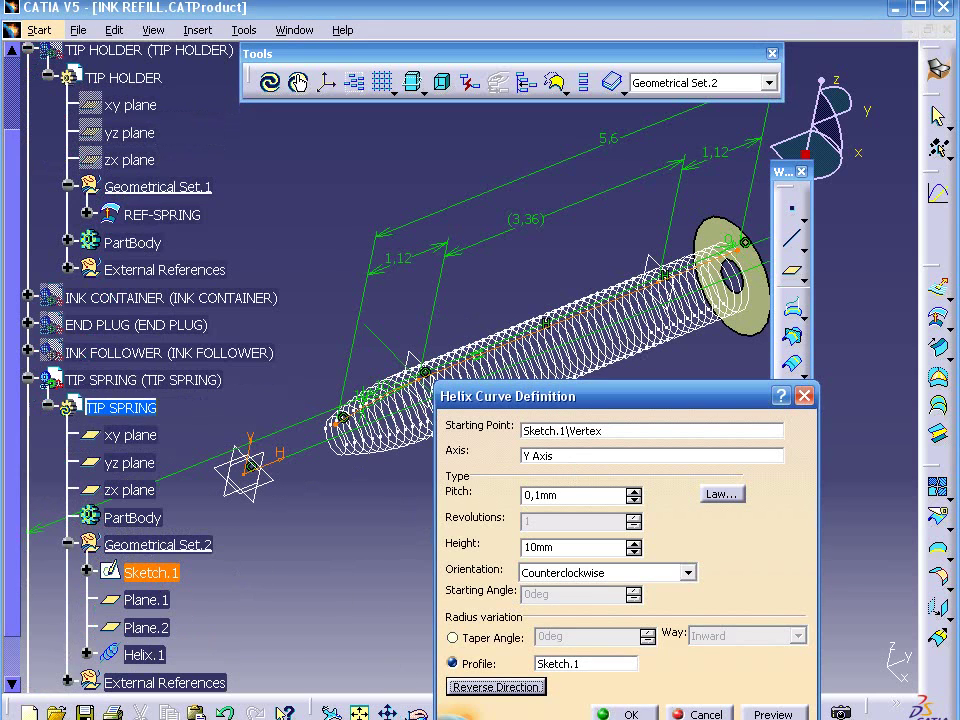
{"action": "key", "text": "Return"}
{"action": "mouse_move", "coordinate": [310, 515]}
{"action": "middle_mouse_down"}
{"action": "mouse_move", "coordinate": [315, 487]}
{"action": "mouse_move", "coordinate": [300, 490]}
{"action": "middle_mouse_up"}
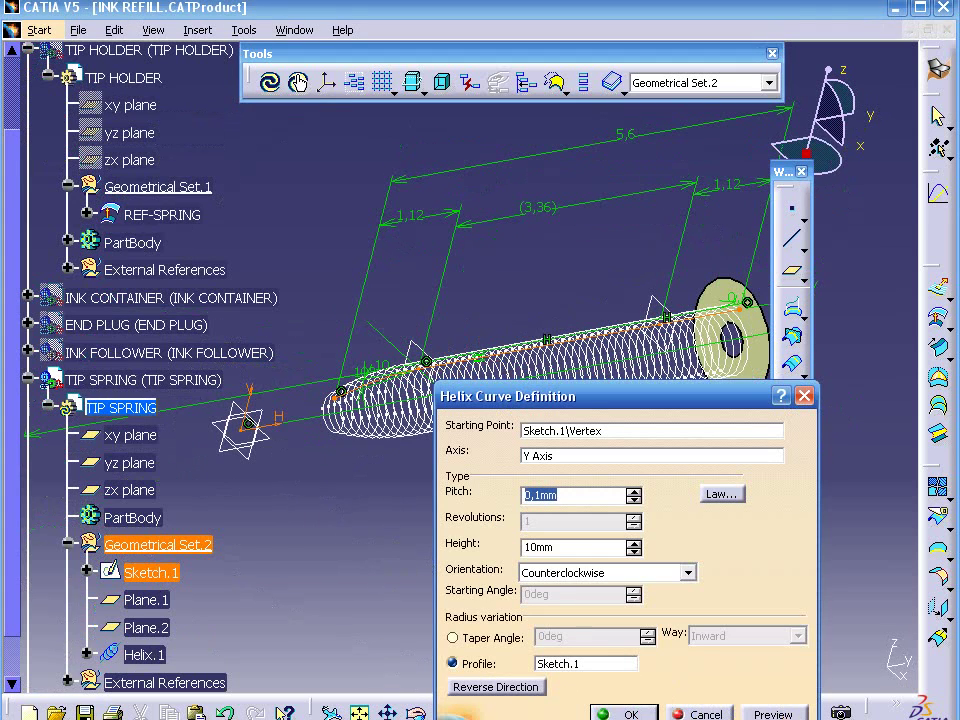
{"action": "left_click", "coordinate": [632, 714]}
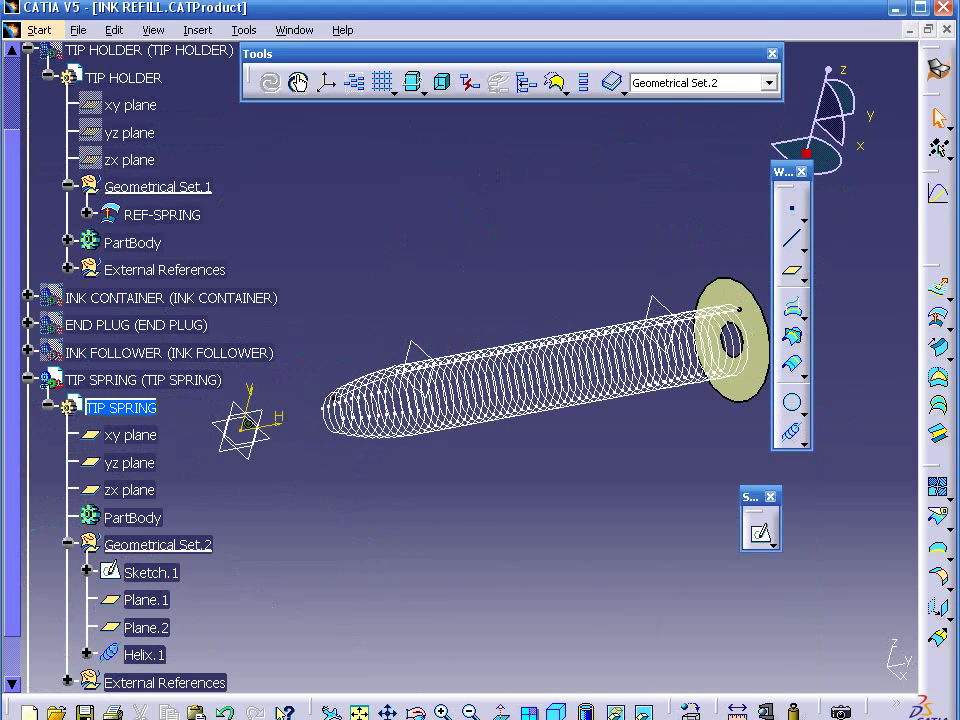
Step: Split Helix.1 with Plane.1, keeping both pieces
{"action": "mouse_move", "coordinate": [643, 542]}
{"action": "middle_mouse_down"}
{"action": "mouse_move", "coordinate": [536, 493]}
{"action": "mouse_move", "coordinate": [720, 527]}
{"action": "mouse_move", "coordinate": [656, 497]}
{"action": "mouse_move", "coordinate": [661, 511]}
{"action": "middle_mouse_up"}
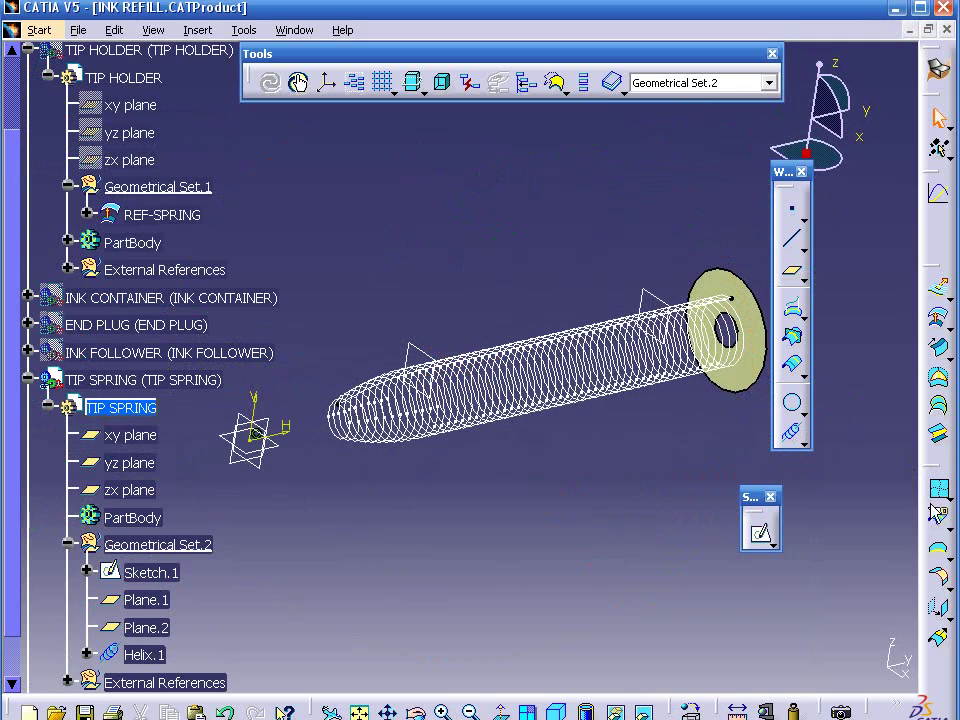
{"action": "left_click", "coordinate": [442, 712]}
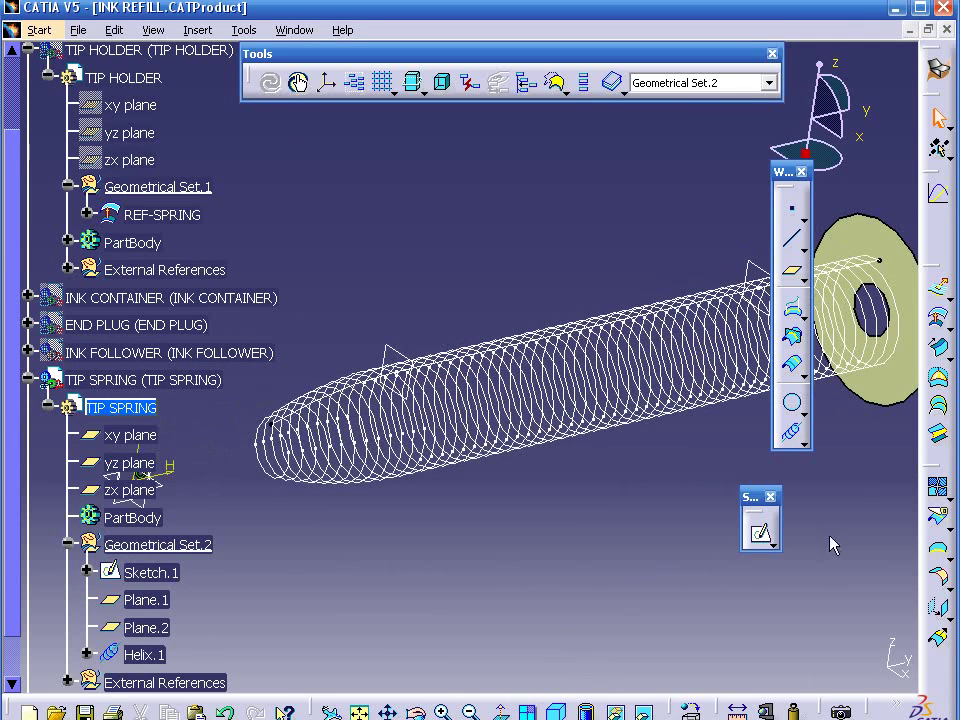
{"action": "left_click", "coordinate": [938, 515]}
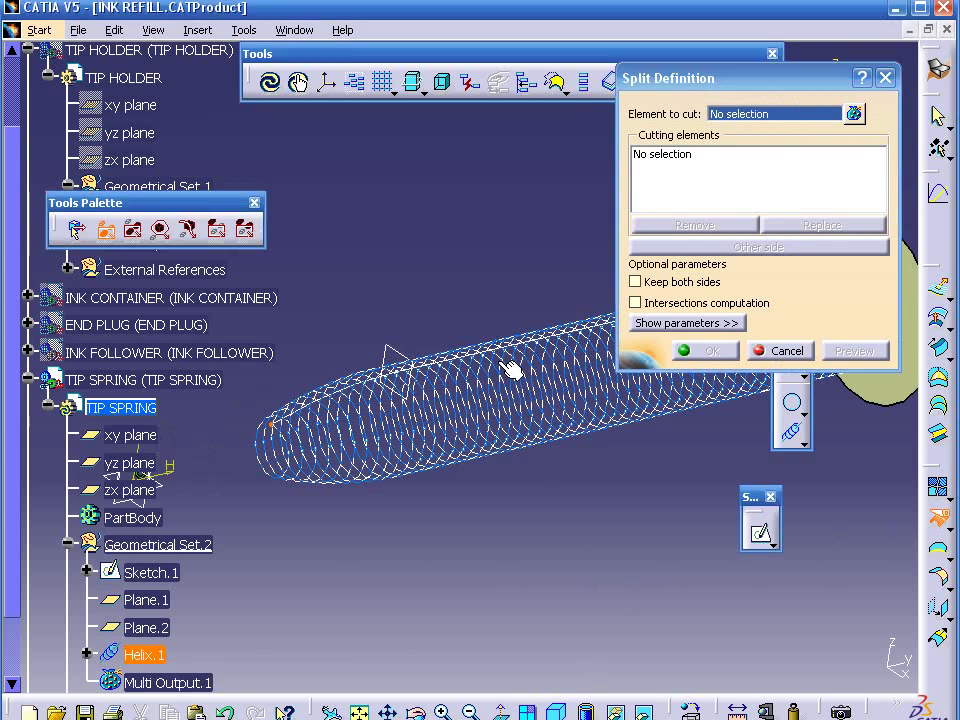
{"action": "left_click", "coordinate": [470, 372]}
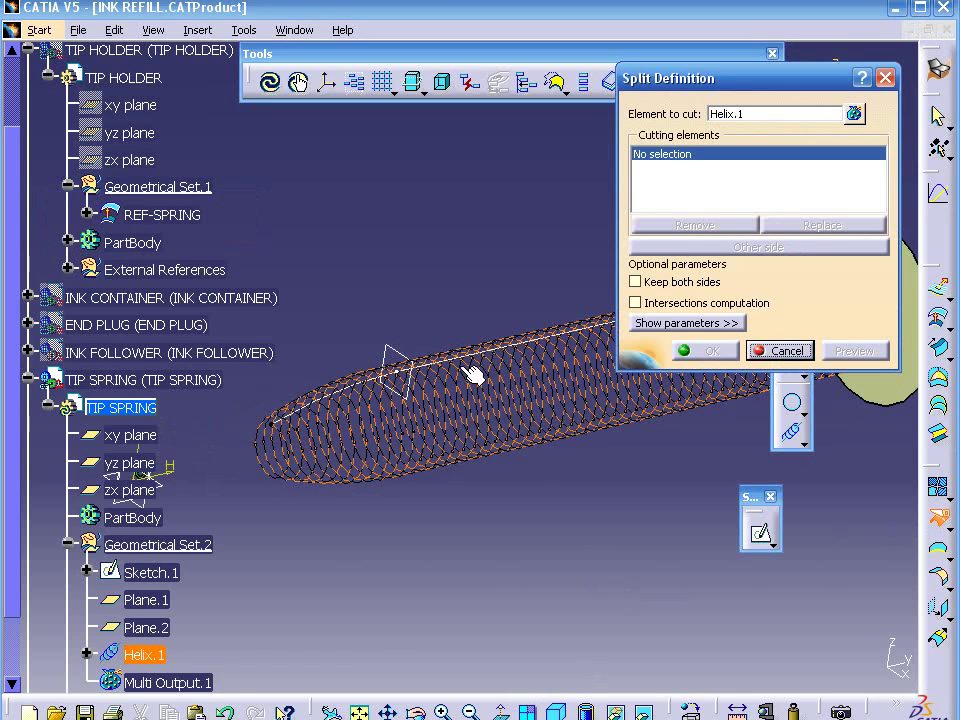
{"action": "left_click", "coordinate": [396, 350]}
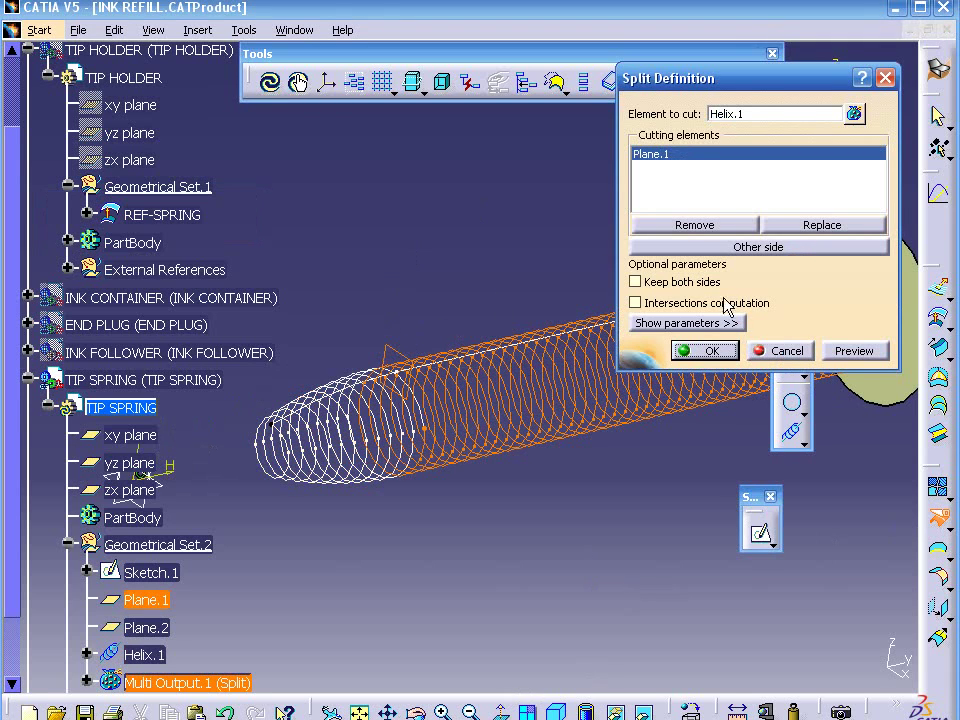
{"action": "left_click", "coordinate": [636, 282]}
{"action": "left_click", "coordinate": [705, 350]}
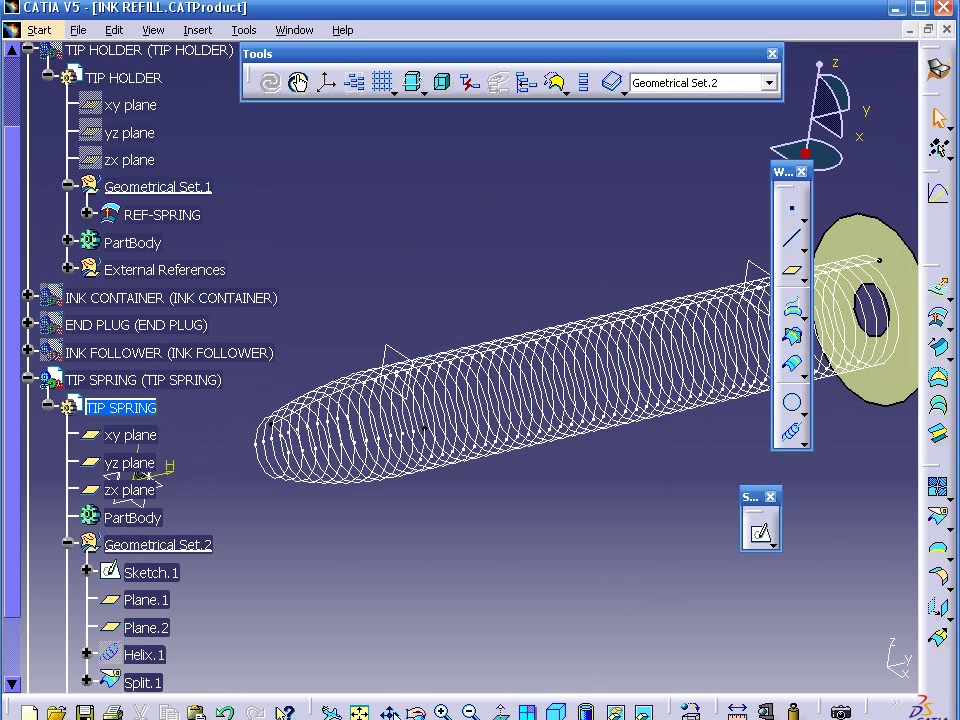
Step: Split Split.1 with Plane.2, keeping the other side
{"action": "middle_click_drag", "start_coordinate": [518, 640], "coordinate": [328, 670]}
{"action": "left_click", "coordinate": [938, 517]}
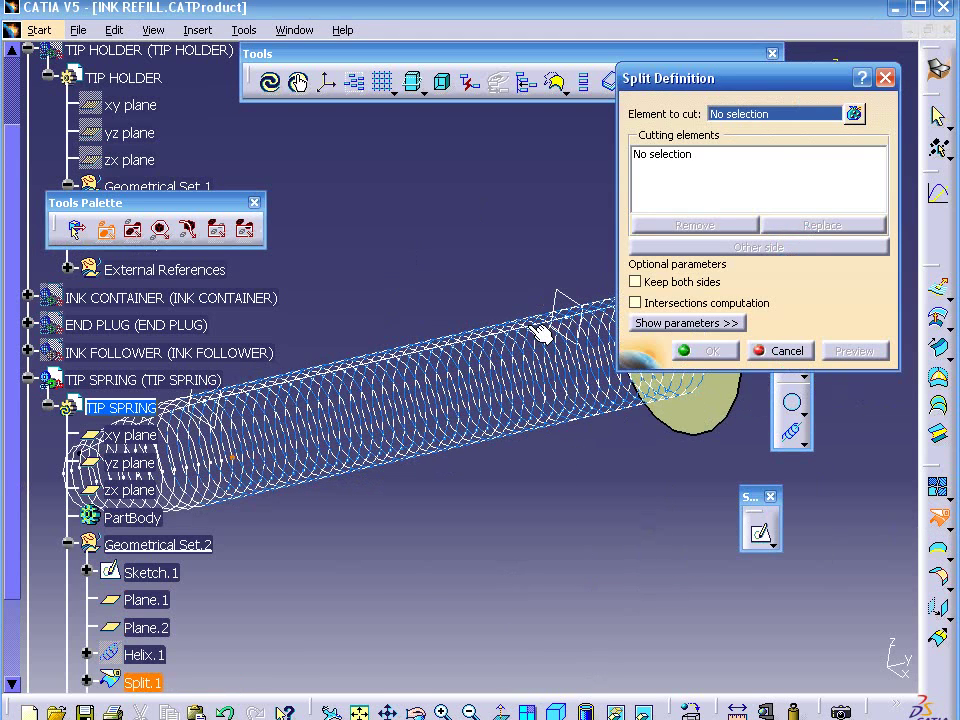
{"action": "left_click", "coordinate": [541, 330]}
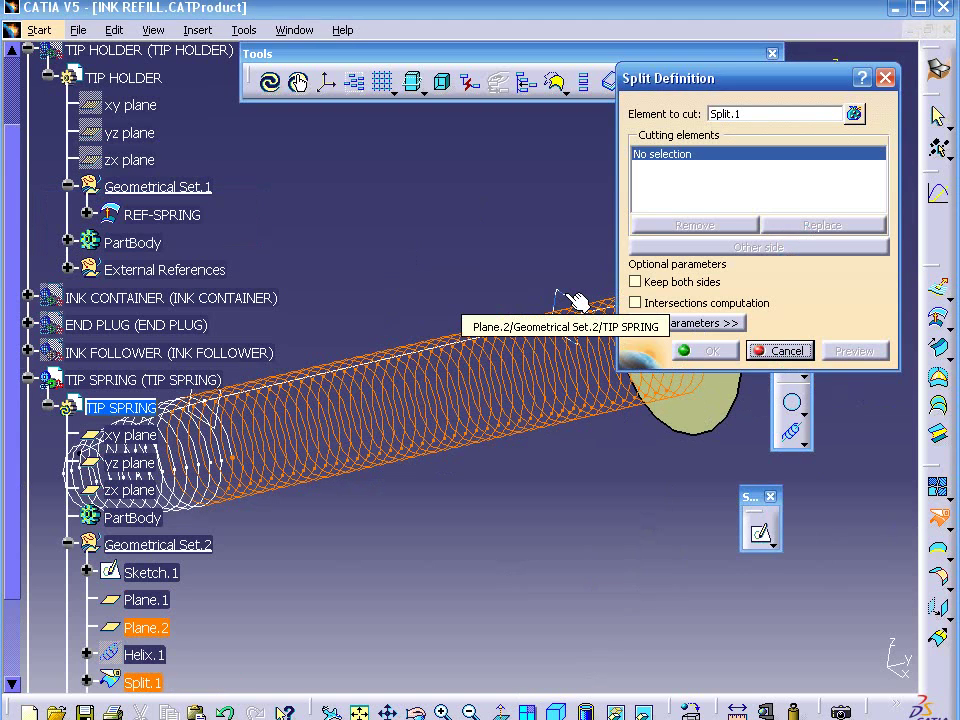
{"action": "left_click", "coordinate": [574, 299]}
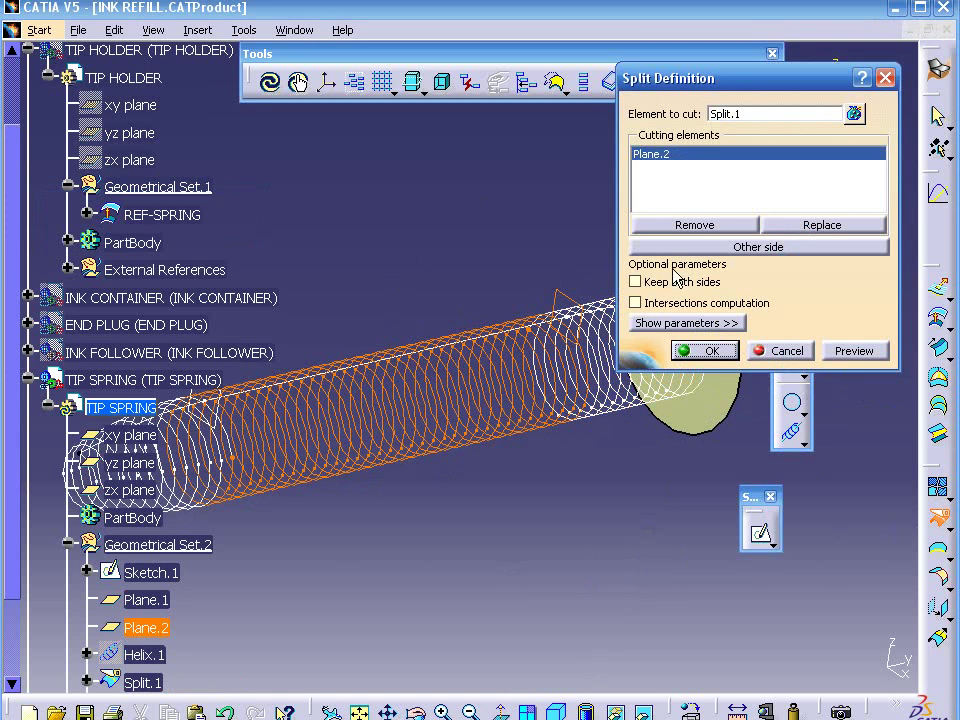
{"action": "left_click", "coordinate": [726, 245]}
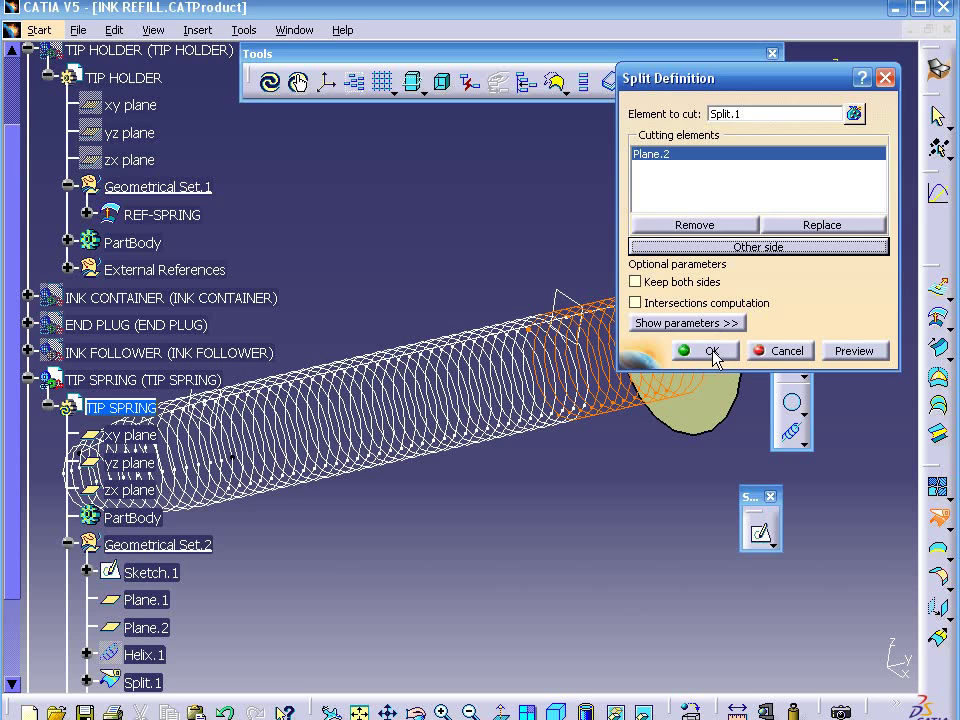
{"action": "left_click", "coordinate": [712, 351]}
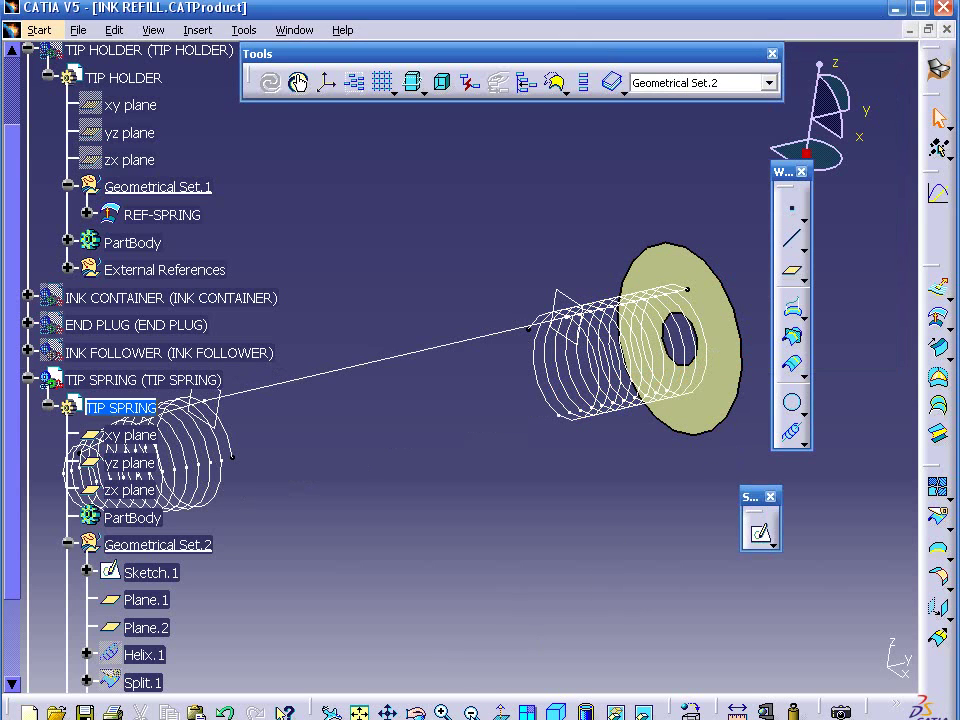
{"action": "left_click", "coordinate": [470, 712]}
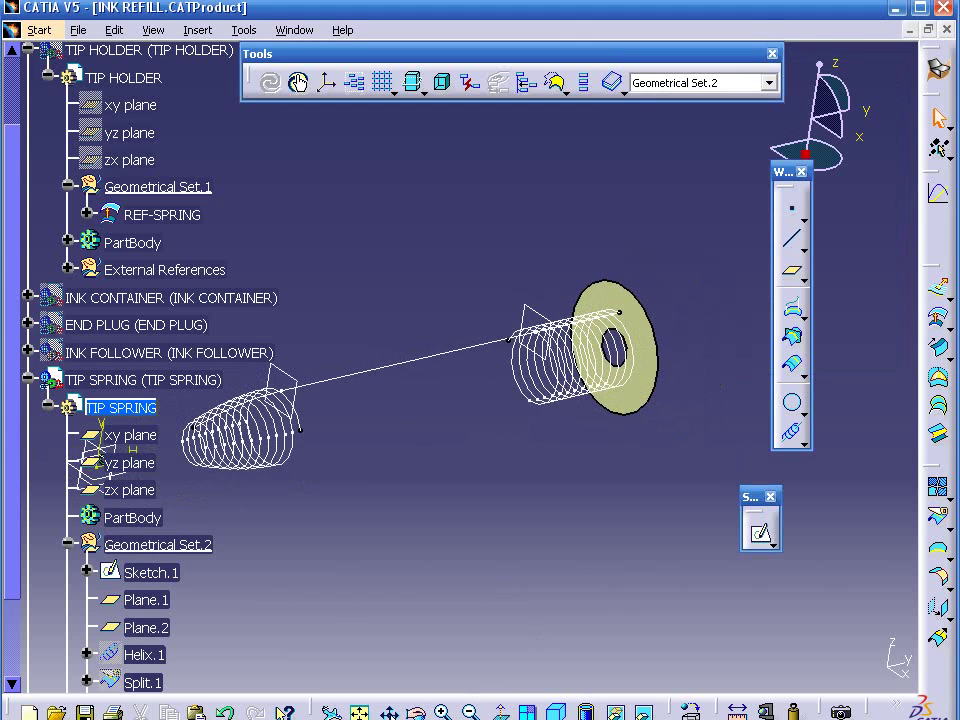
Step: Start a helix at Split.2's end vertex about the Y axis, pitch 0,2mm, height 10mm
{"action": "middle_click_drag", "start_coordinate": [490, 652], "coordinate": [585, 628]}
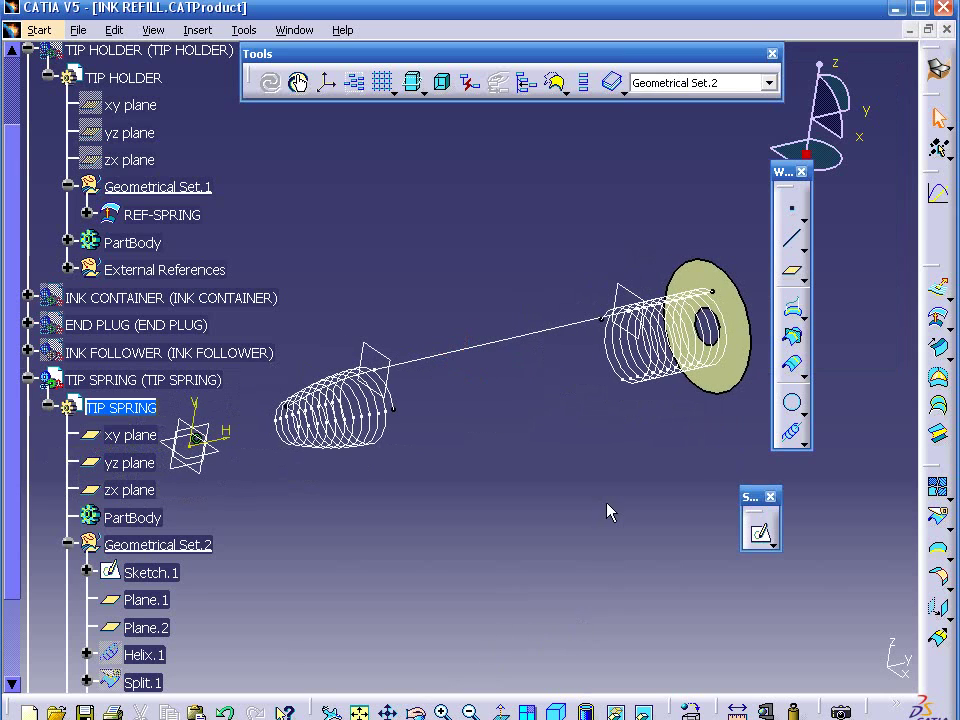
{"action": "left_click", "coordinate": [794, 437]}
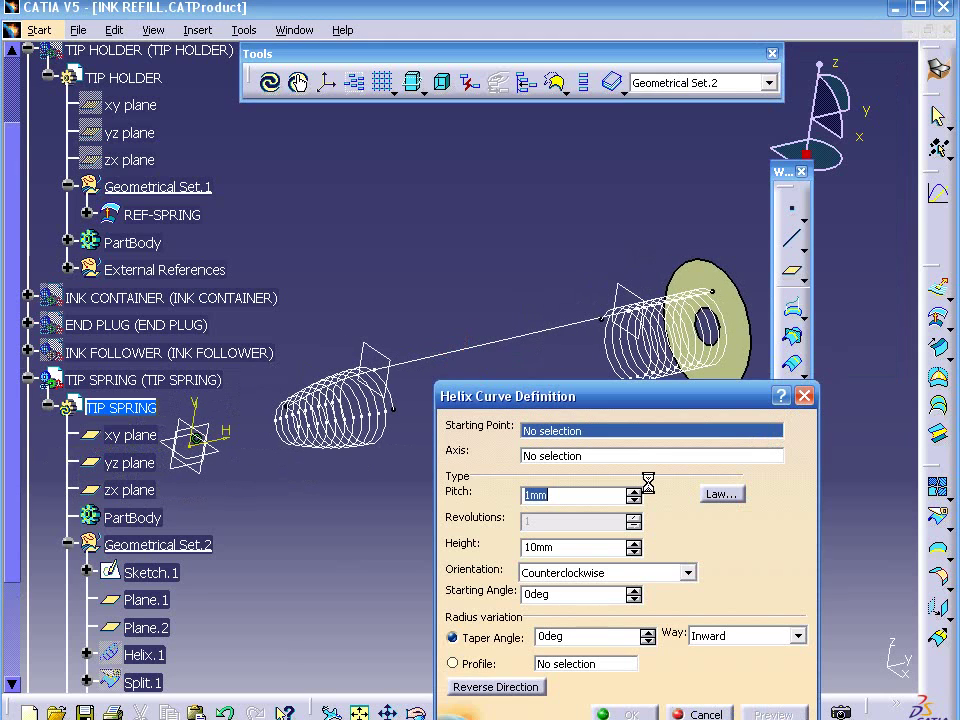
{"action": "left_click", "coordinate": [393, 408]}
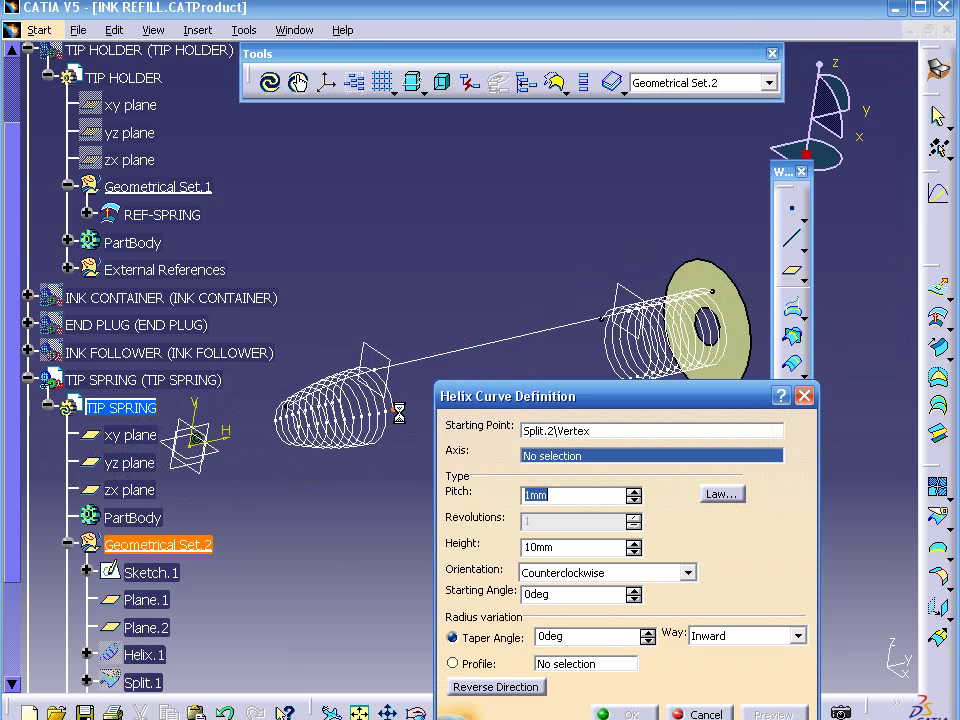
{"action": "right_click", "coordinate": [572, 466]}
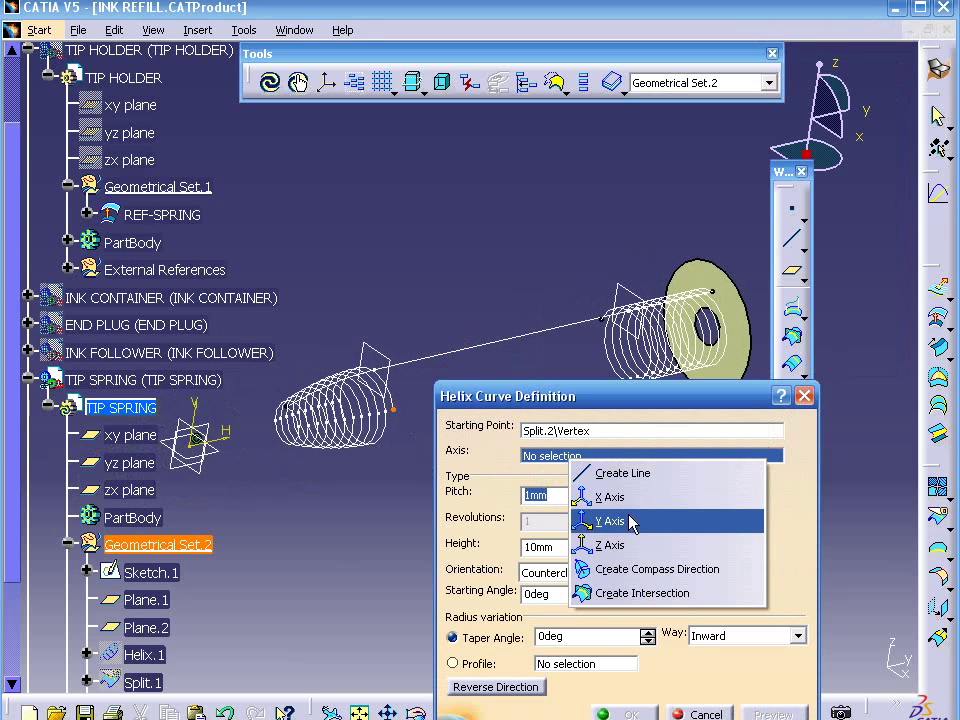
{"action": "left_click", "coordinate": [628, 515]}
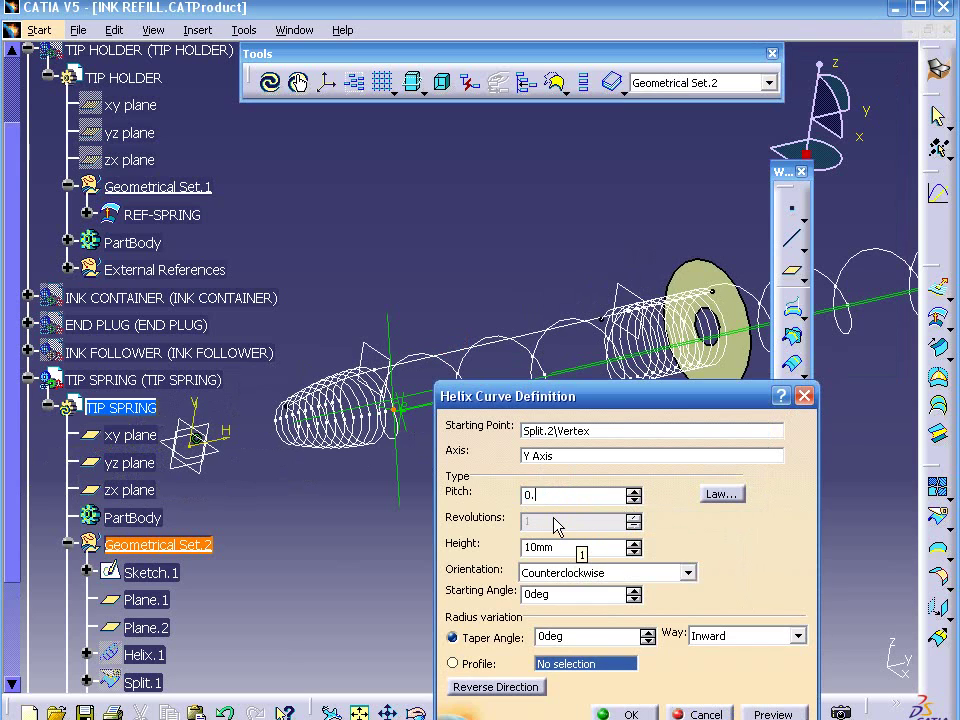
{"action": "type", "text": "0.2"}
{"action": "left_click", "coordinate": [781, 713]}
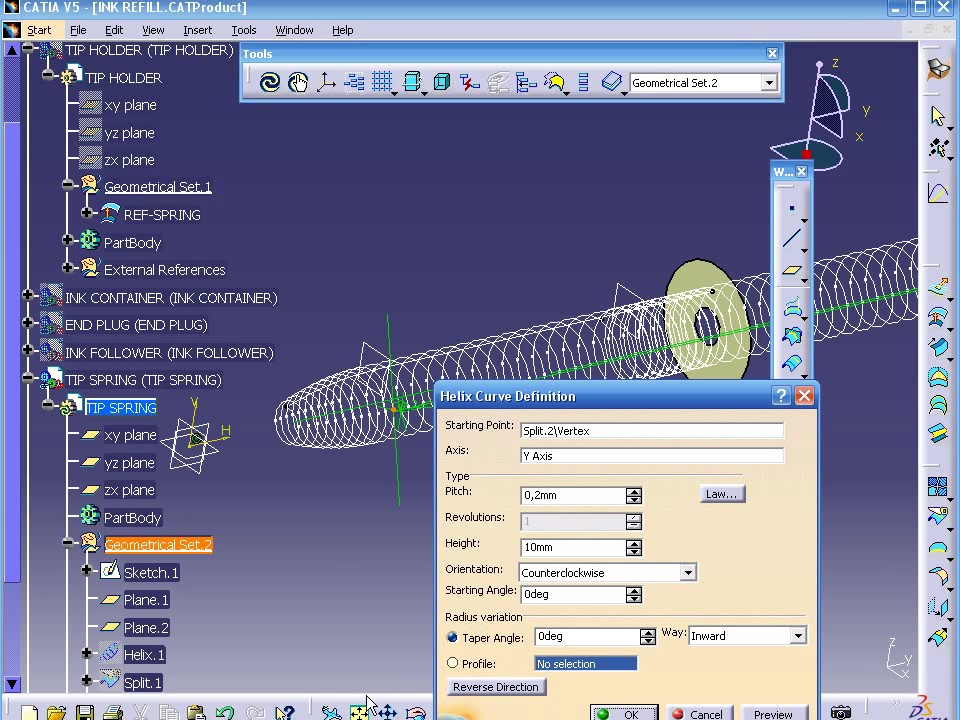
{"action": "middle_click_drag", "start_coordinate": [384, 632], "coordinate": [414, 589]}
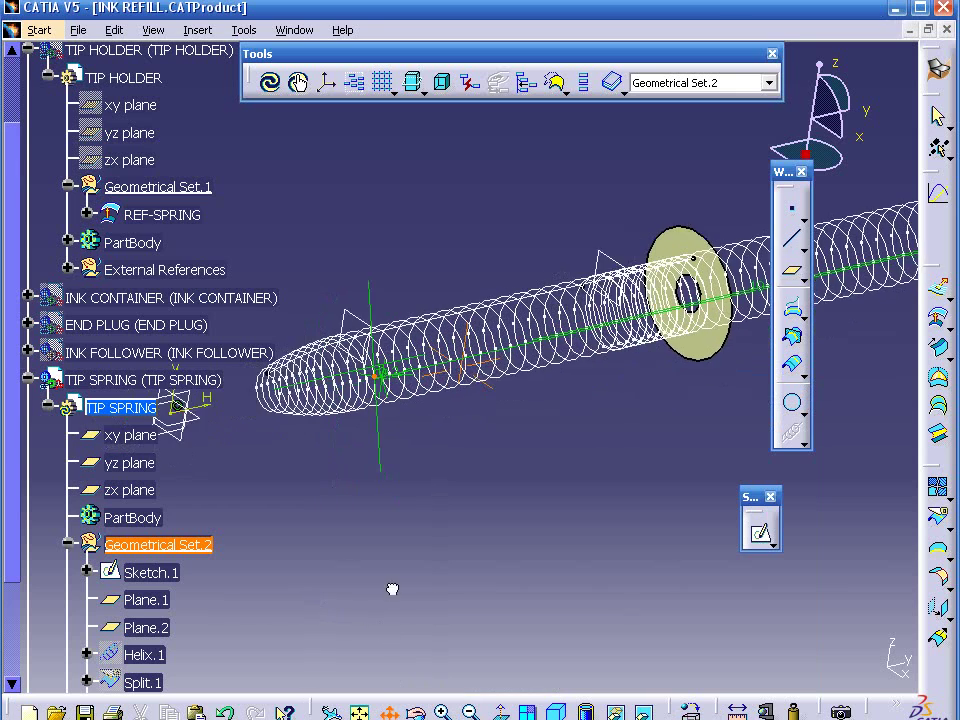
Step: Cancel the helix, review Sketch.1's constraints including Length.10, and return to 3D unchanged
{"action": "left_click", "coordinate": [703, 714]}
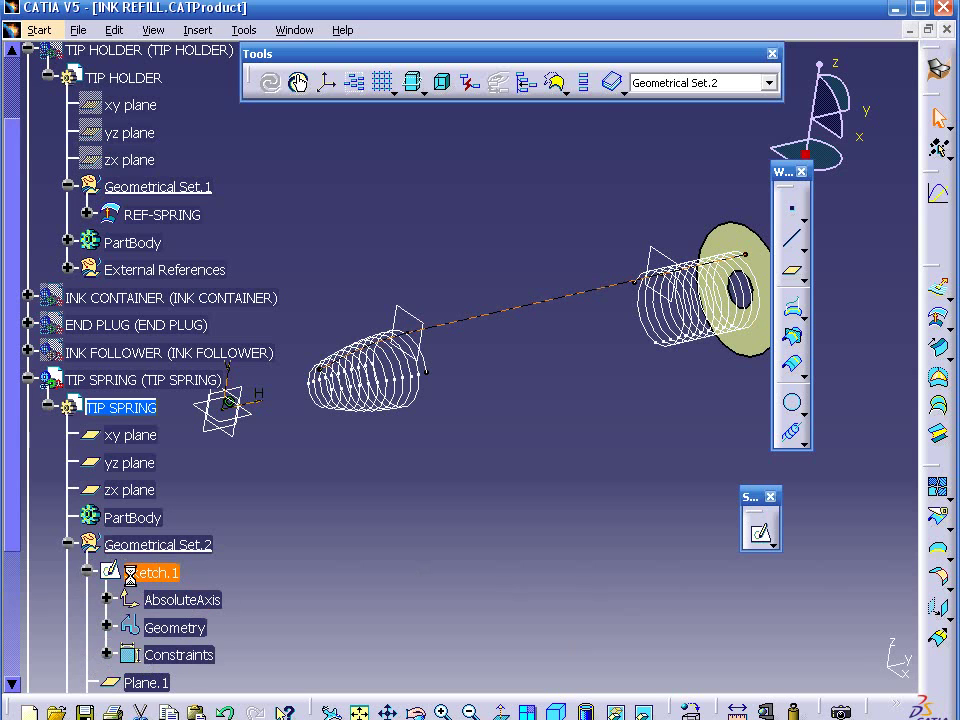
{"action": "double_click", "coordinate": [145, 574]}
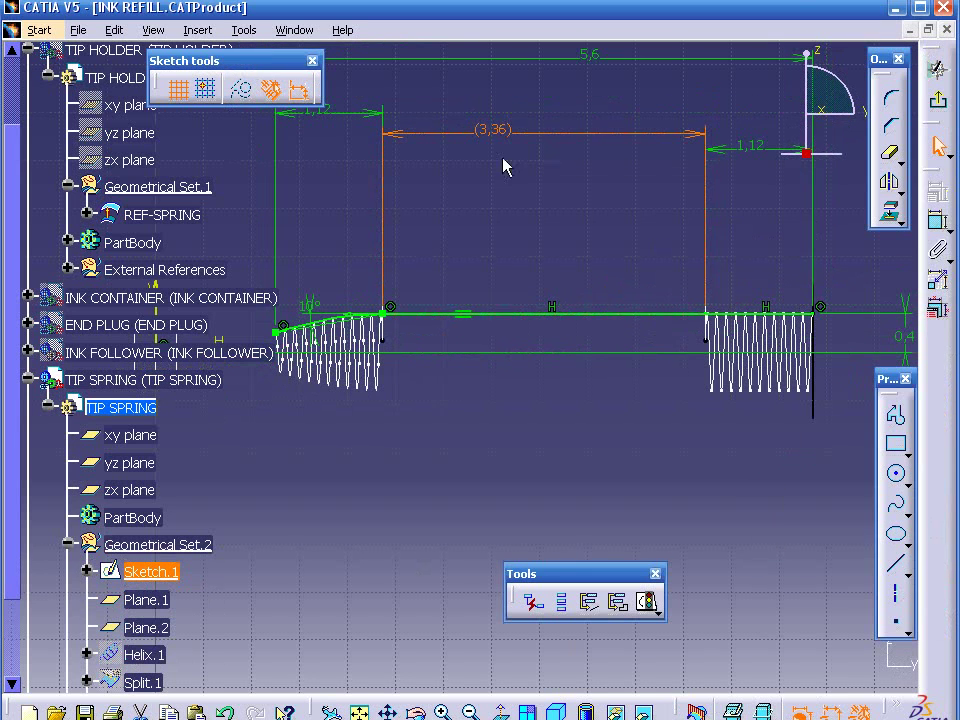
{"action": "left_click", "coordinate": [88, 572]}
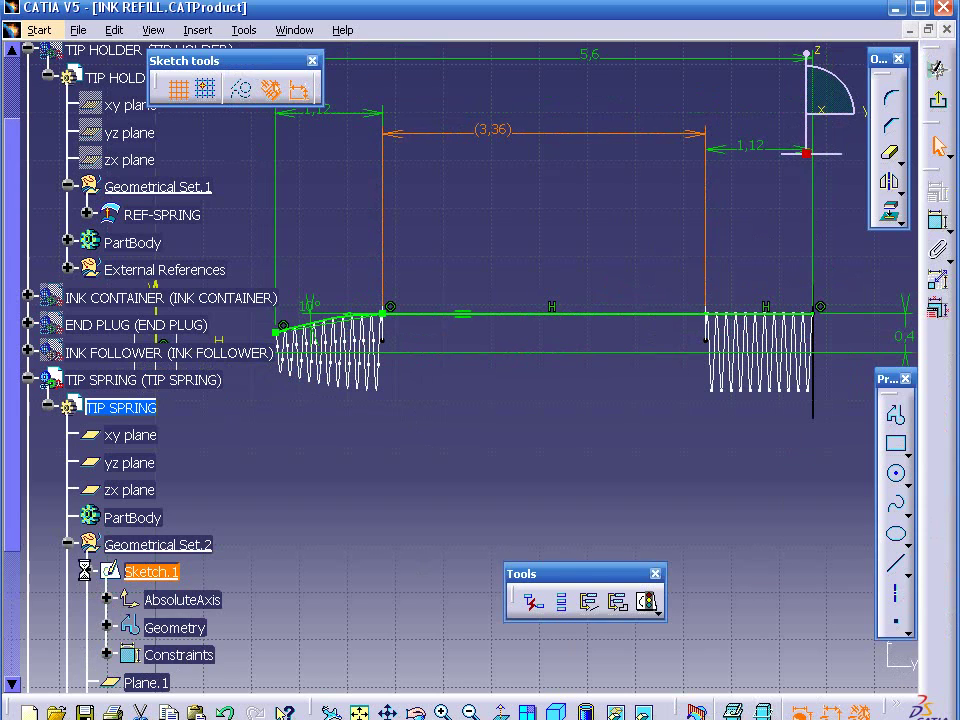
{"action": "left_click", "coordinate": [13, 516]}
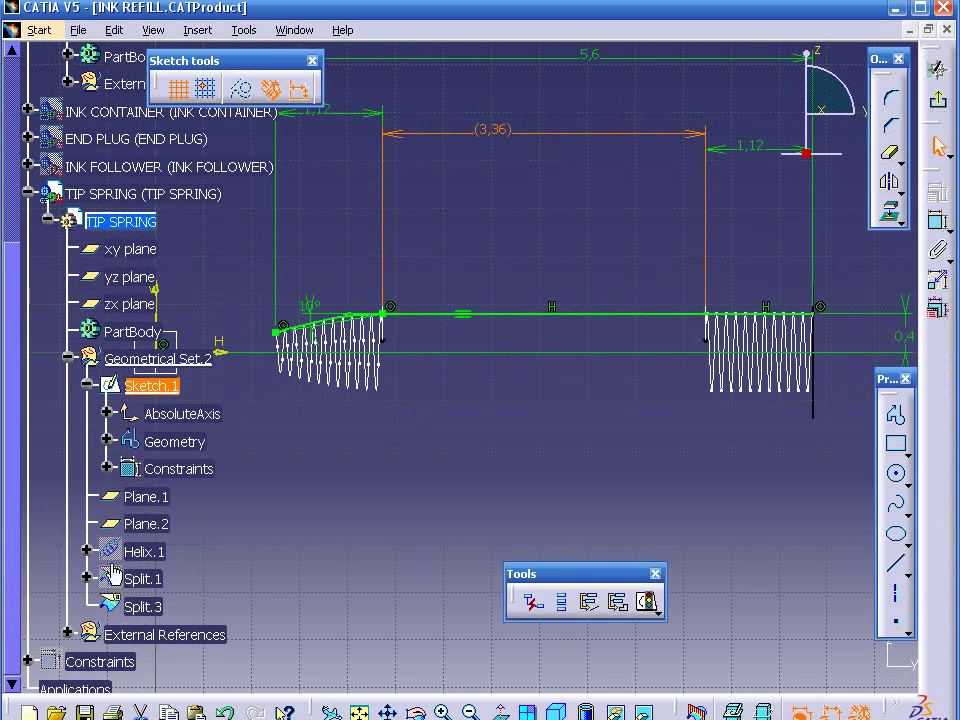
{"action": "left_click", "coordinate": [107, 468]}
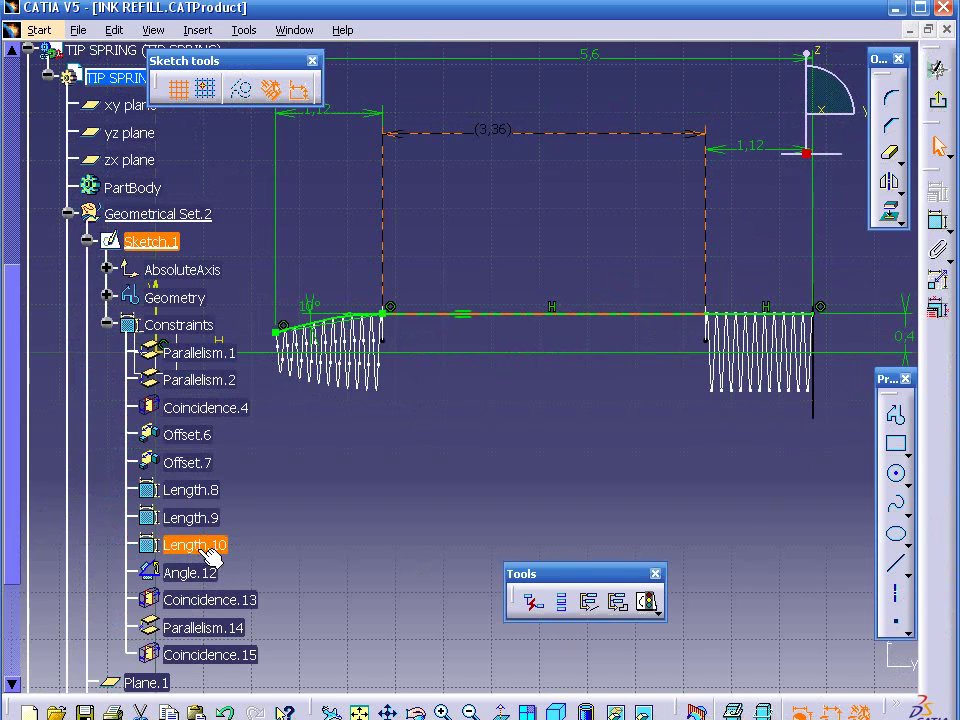
{"action": "left_click", "coordinate": [456, 468]}
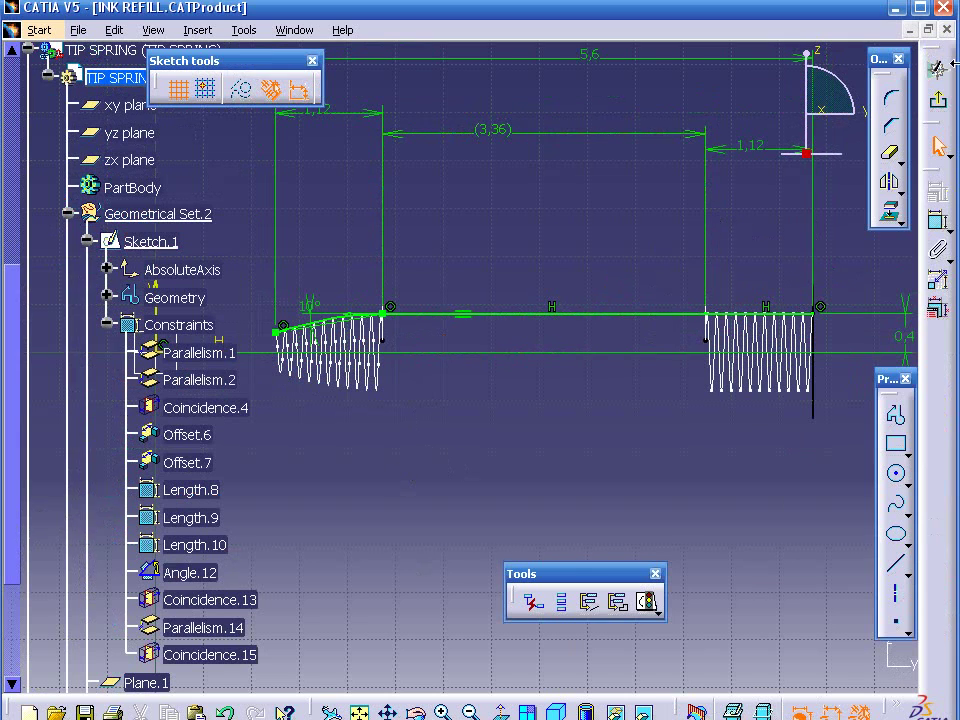
{"action": "left_click", "coordinate": [940, 104]}
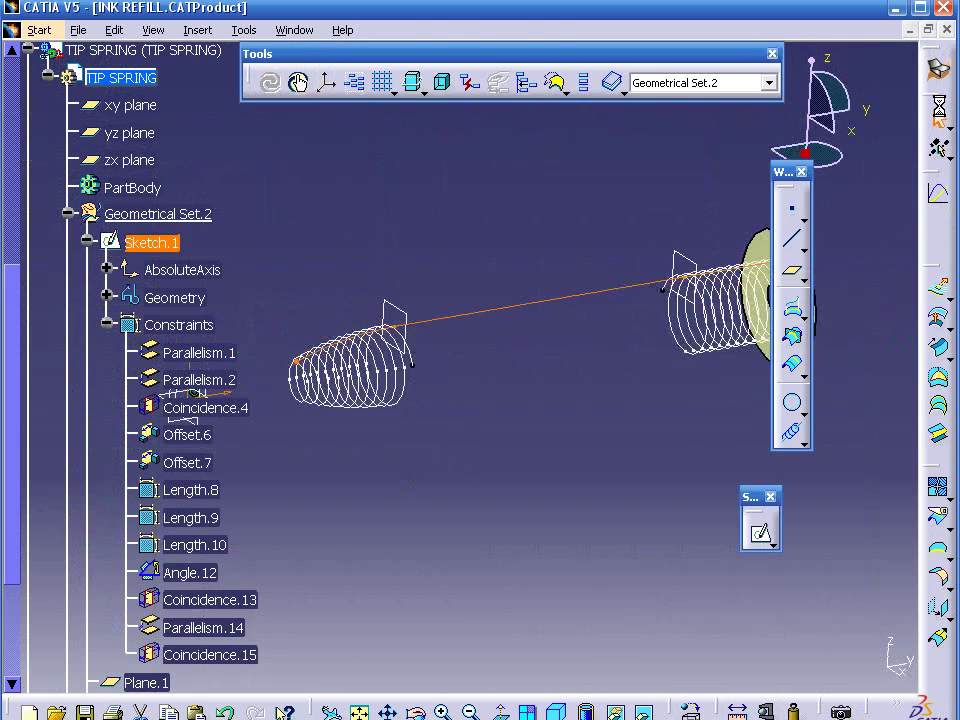
{"action": "left_click", "coordinate": [792, 437]}
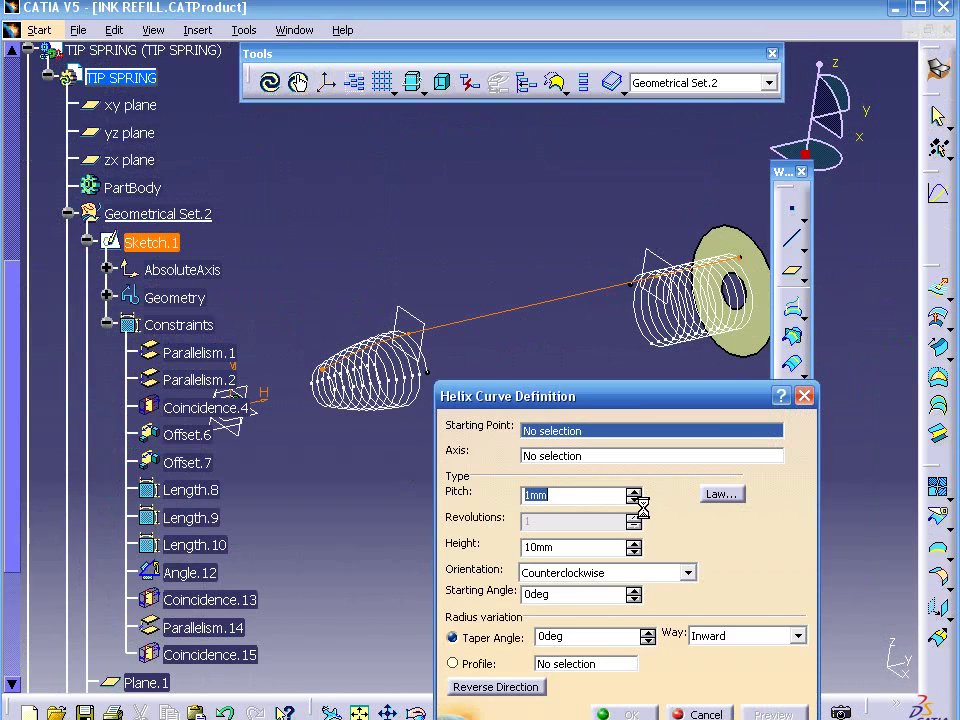
Step: Try a helix from Split.2's end vertex around the Y axis, then abandon it after errors
{"action": "left_click", "coordinate": [427, 372]}
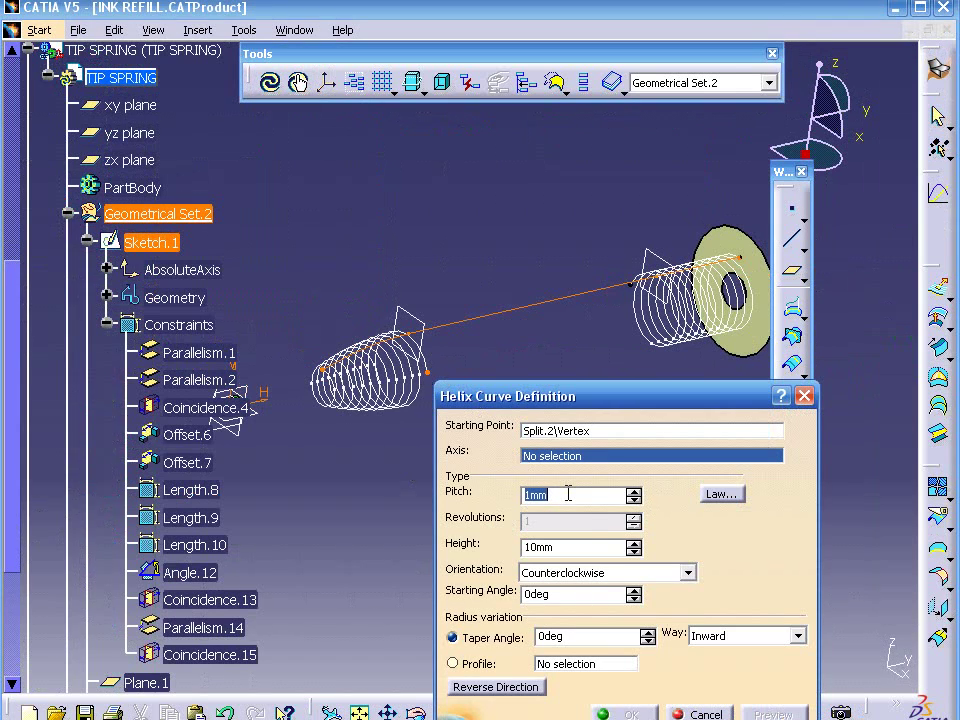
{"action": "type", "text": "0.2"}
{"action": "right_click", "coordinate": [590, 461]}
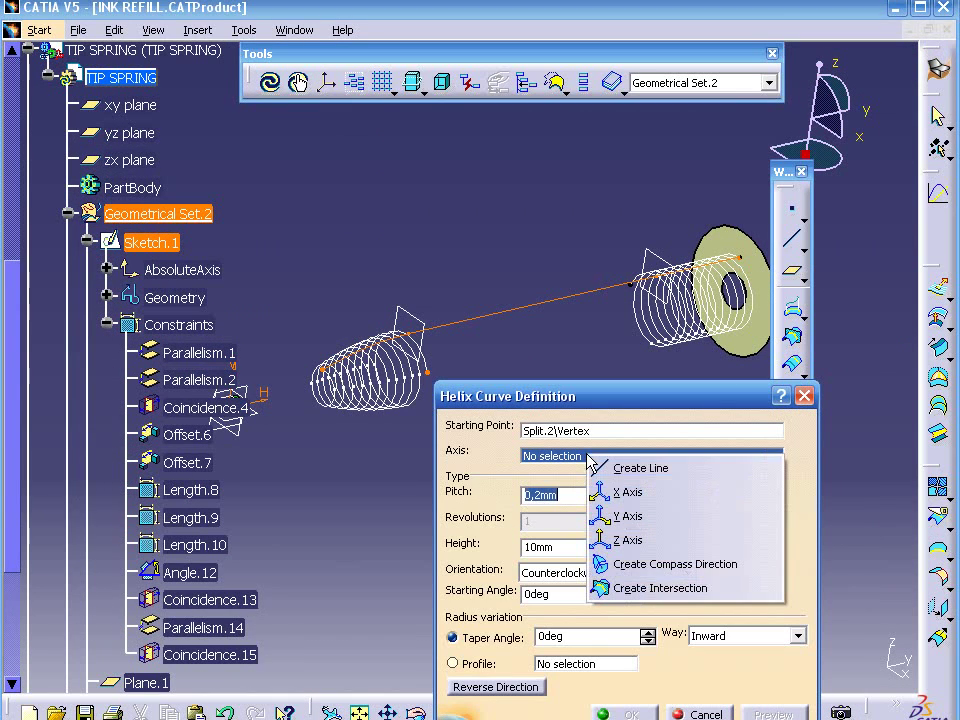
{"action": "left_click", "coordinate": [618, 516]}
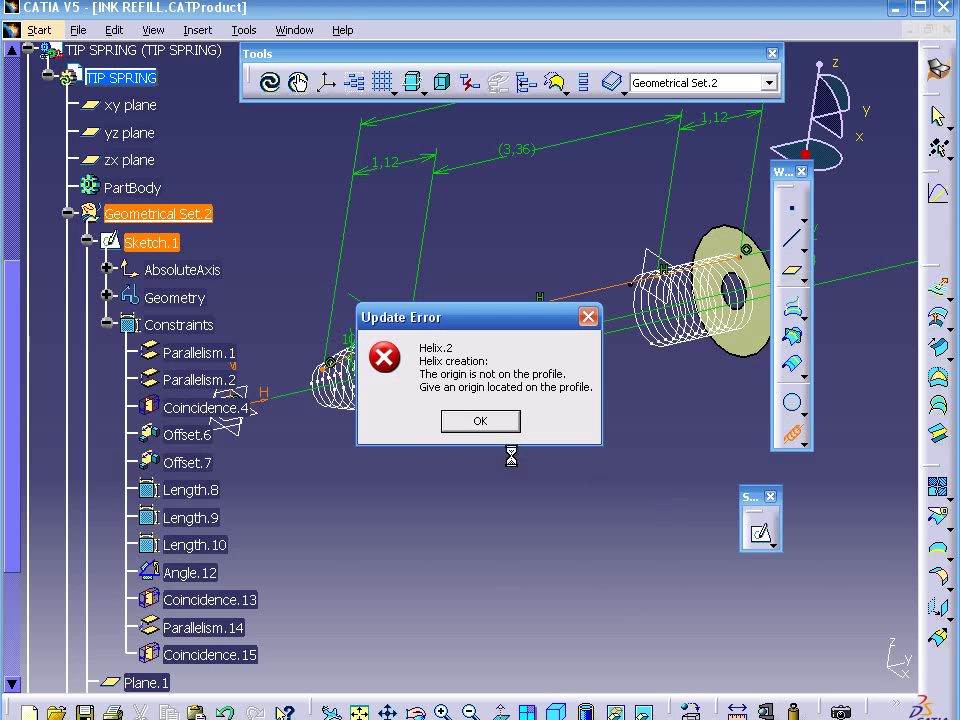
{"action": "left_click", "coordinate": [478, 423]}
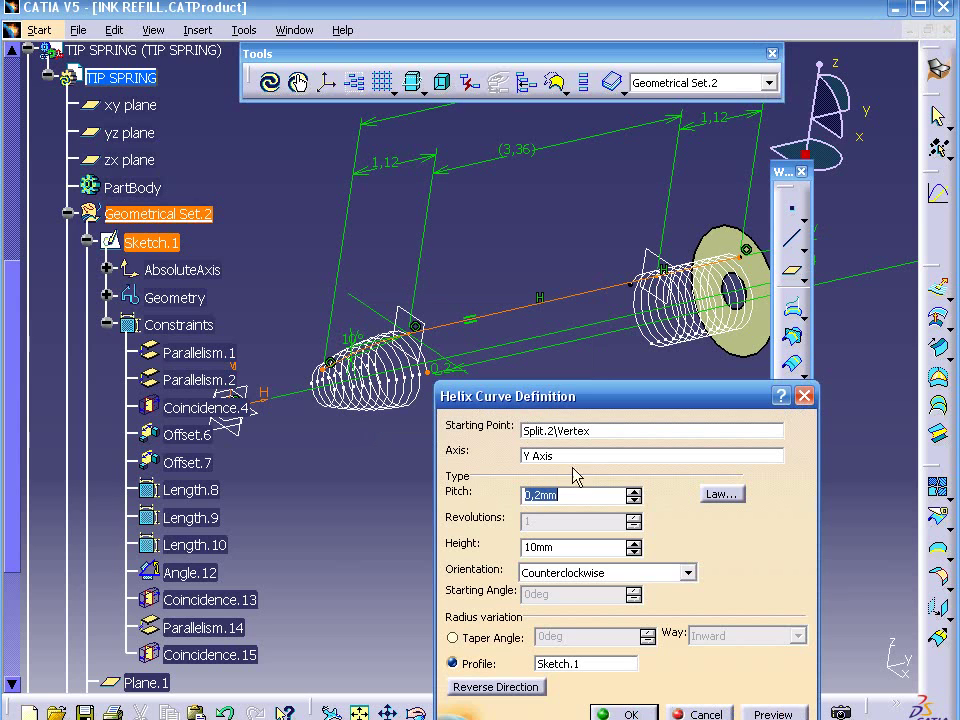
{"action": "left_click", "coordinate": [579, 433]}
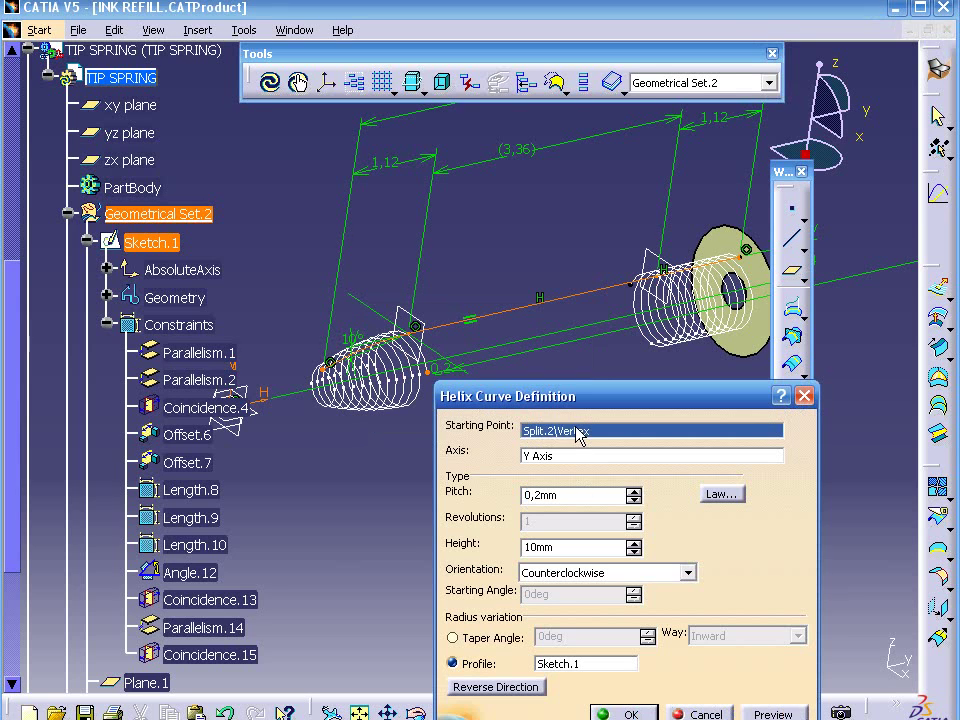
{"action": "left_click", "coordinate": [428, 382]}
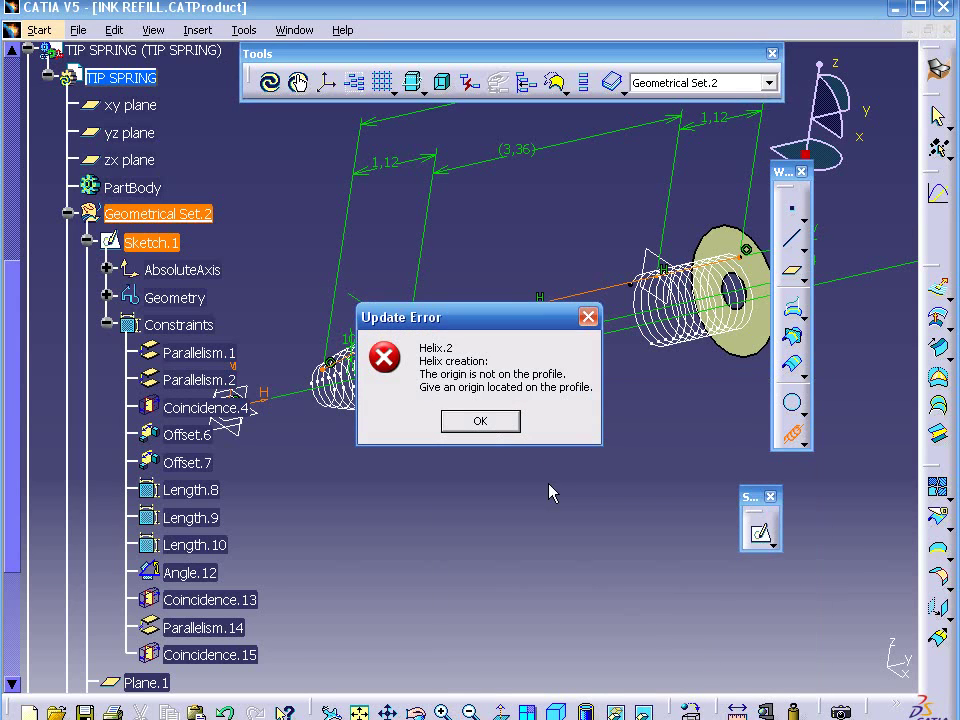
{"action": "left_click", "coordinate": [486, 424]}
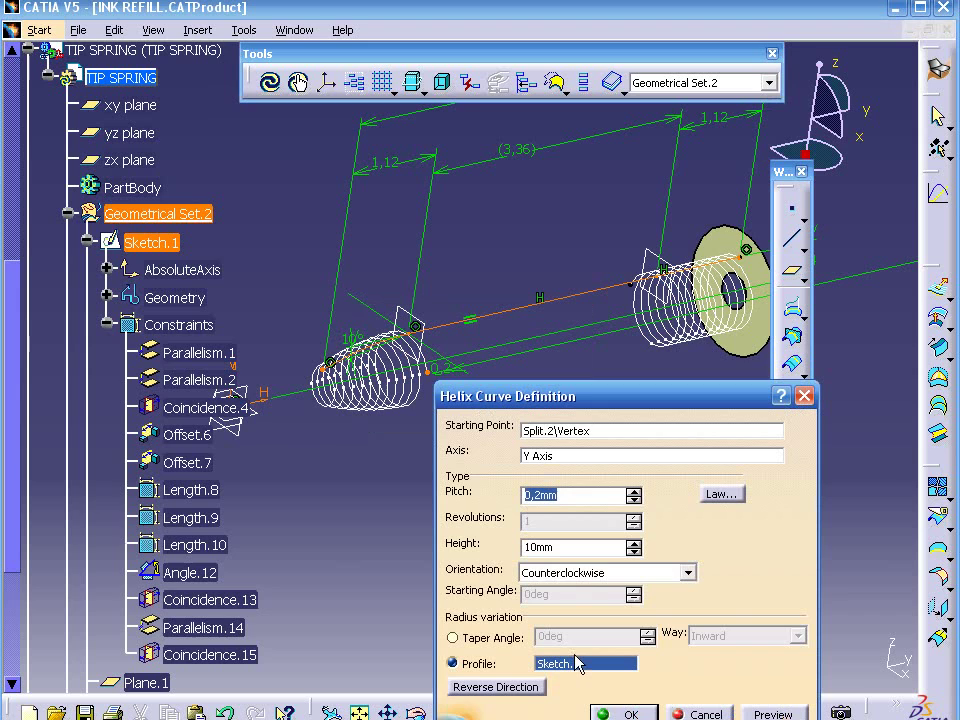
{"action": "right_click", "coordinate": [578, 668]}
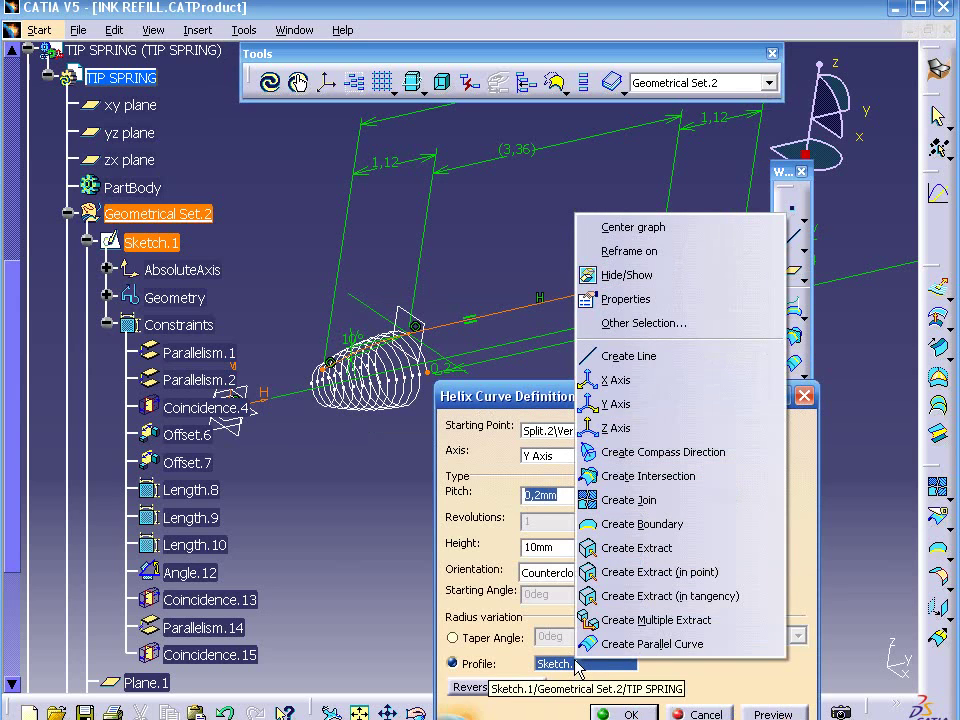
{"action": "left_click", "coordinate": [622, 714]}
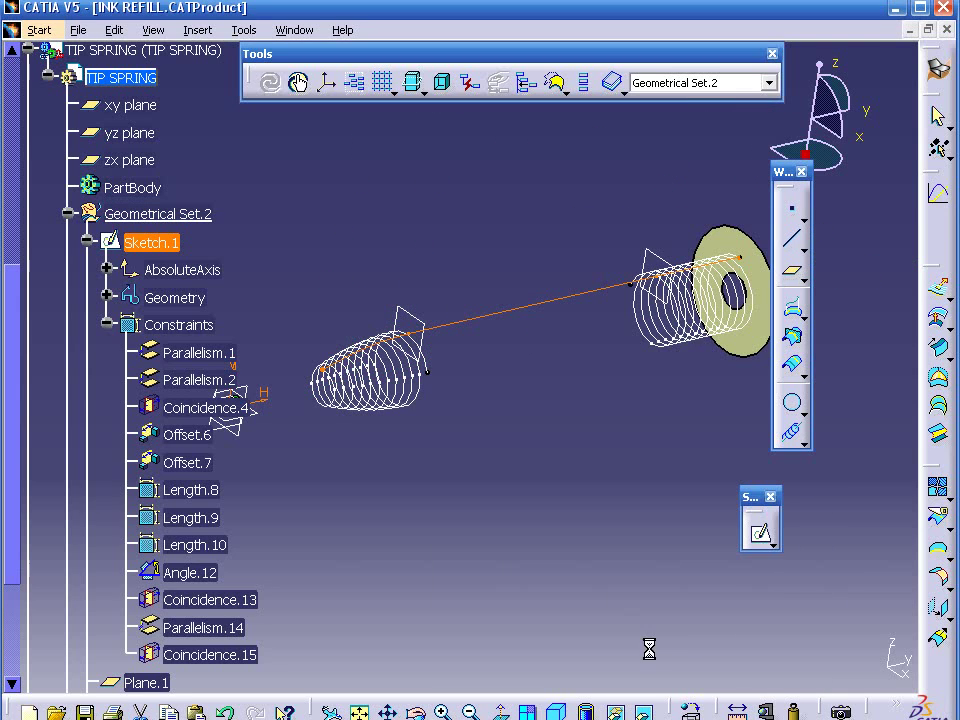
Step: Redefine the helix at the split end vertex: Y axis, 0.2 mm pitch, height formula Length.10
{"action": "left_click", "coordinate": [792, 433]}
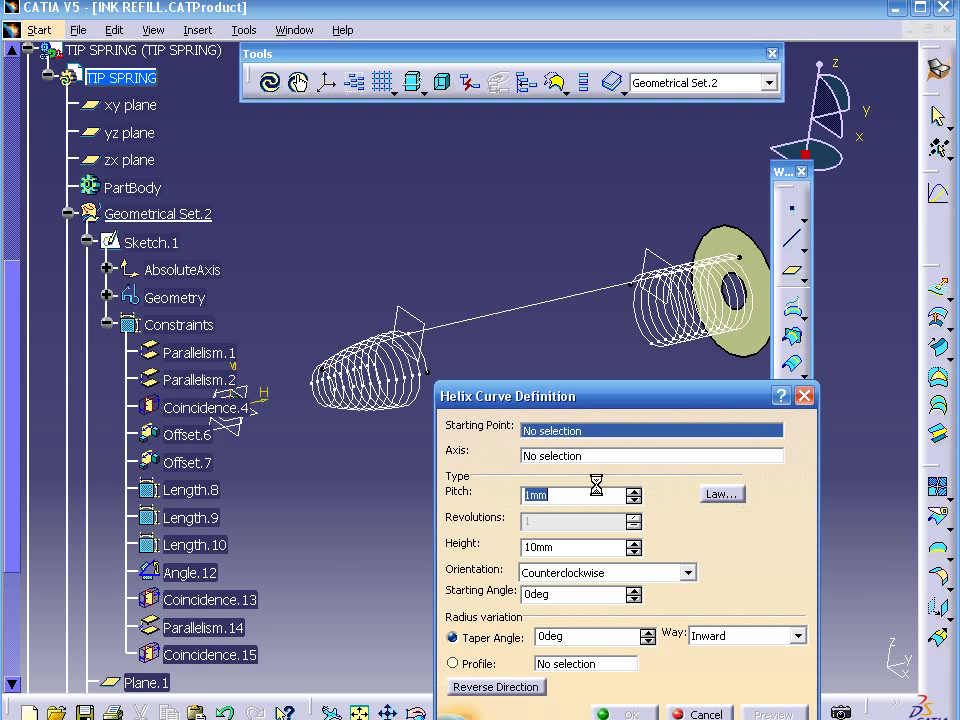
{"action": "left_click", "coordinate": [428, 373]}
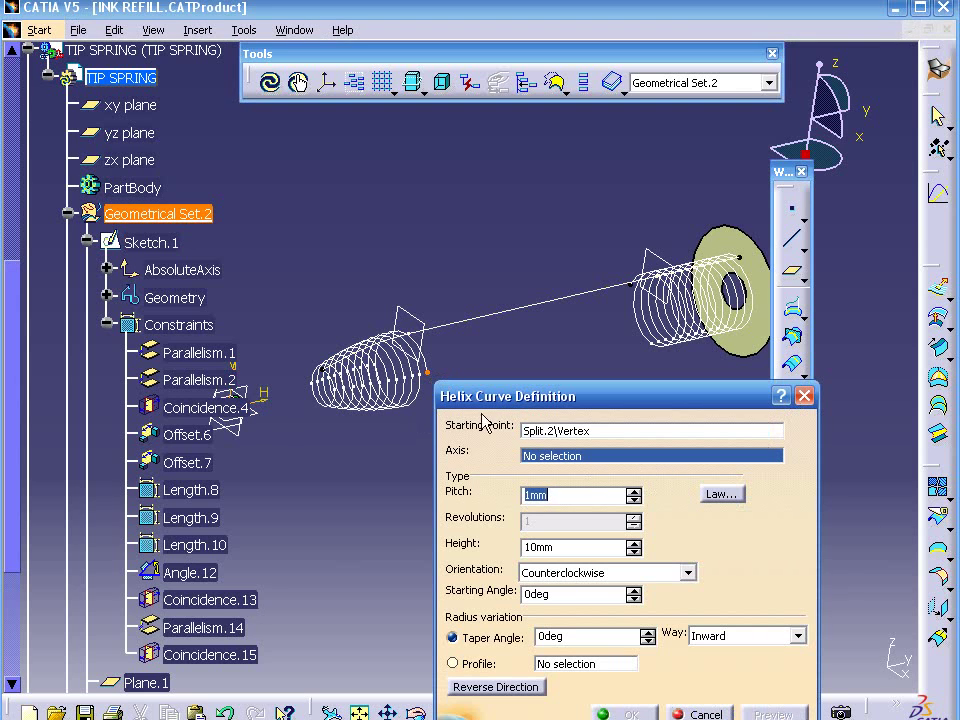
{"action": "right_click", "coordinate": [579, 462]}
{"action": "left_click", "coordinate": [632, 521]}
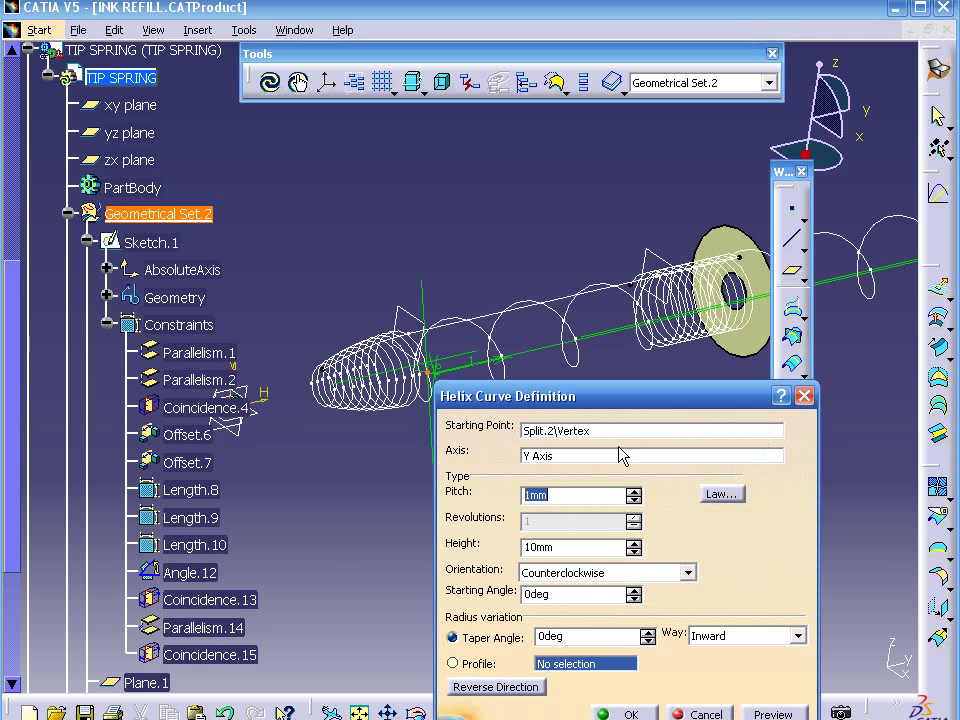
{"action": "type", "text": "0.2"}
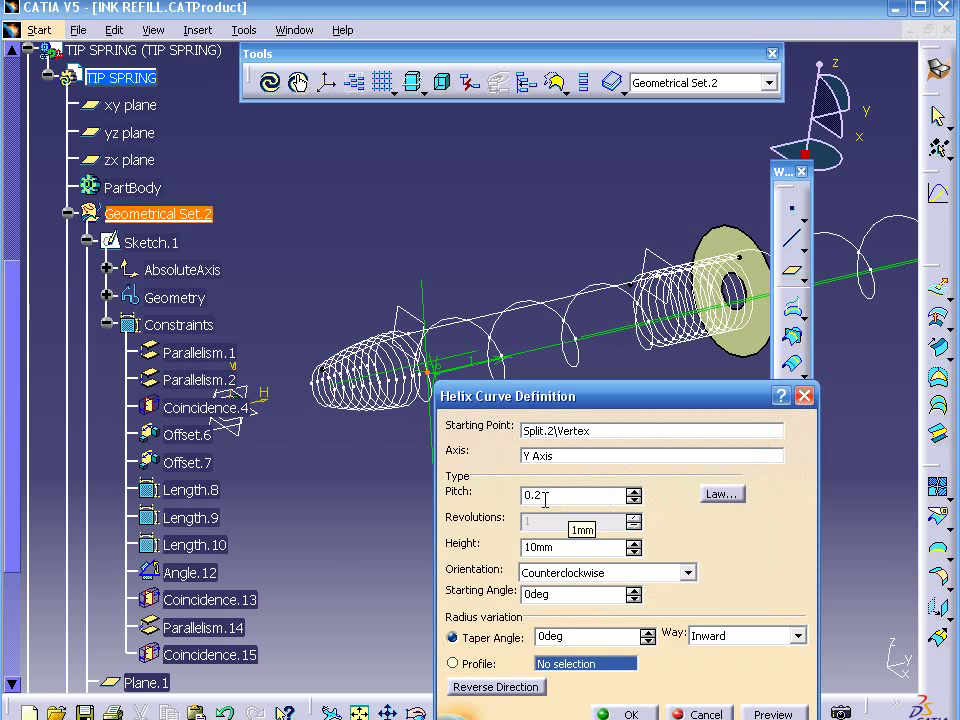
{"action": "left_click", "coordinate": [553, 548]}
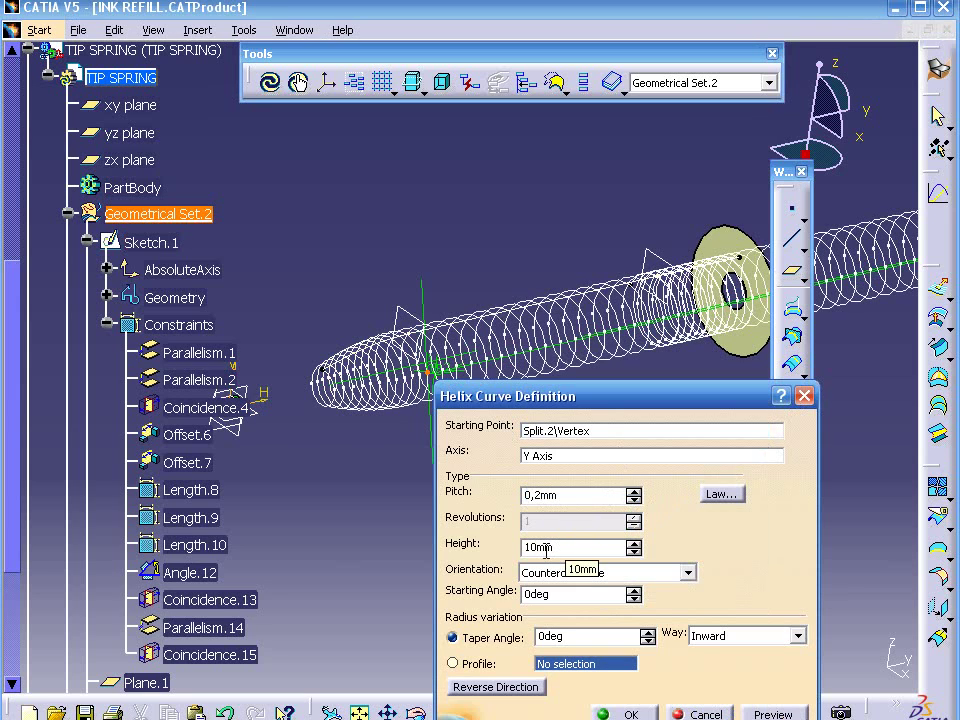
{"action": "right_click", "coordinate": [547, 548]}
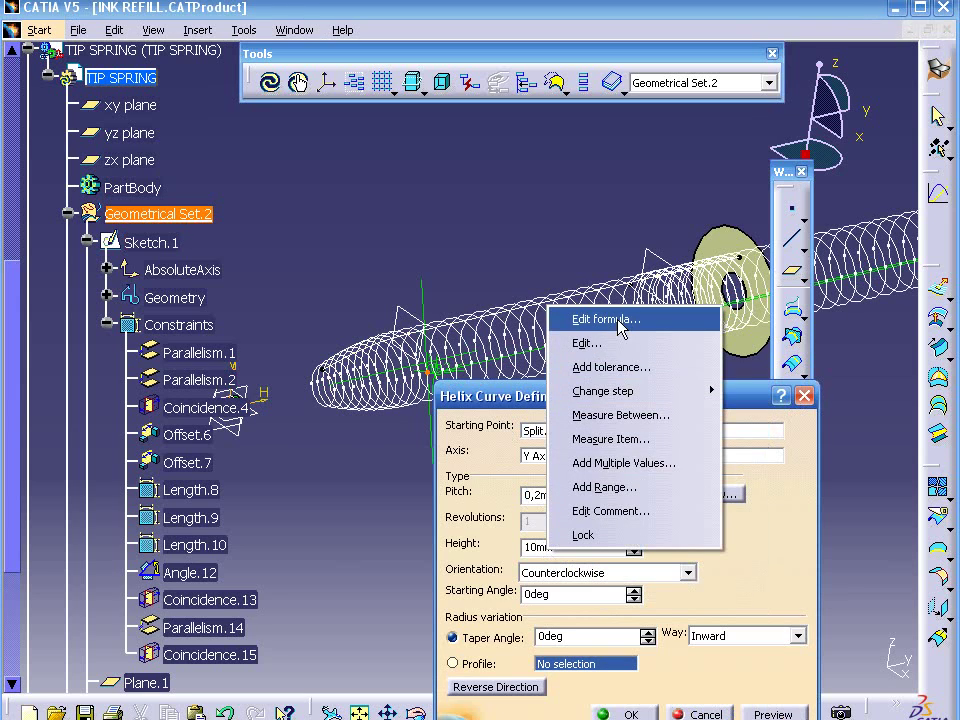
{"action": "left_click", "coordinate": [605, 319]}
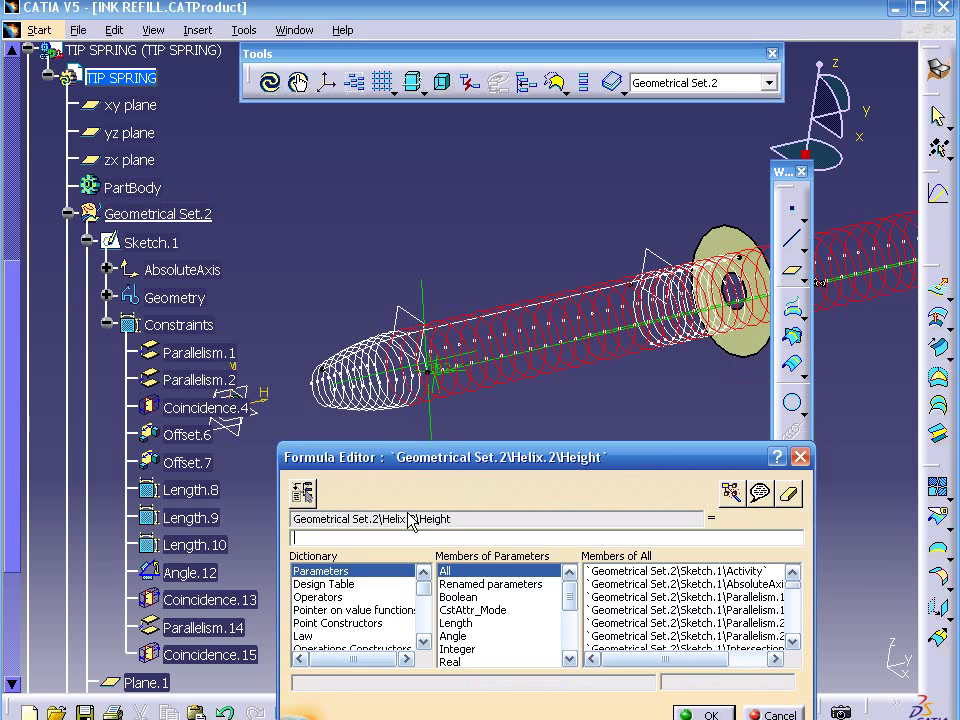
{"action": "left_click", "coordinate": [210, 546]}
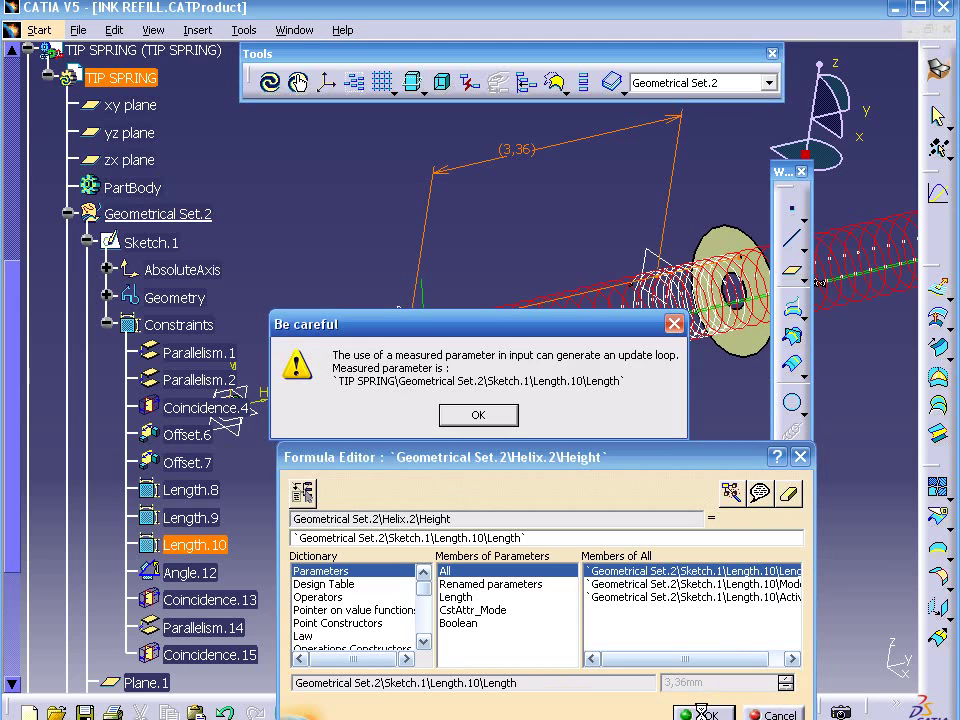
{"action": "left_click", "coordinate": [473, 416]}
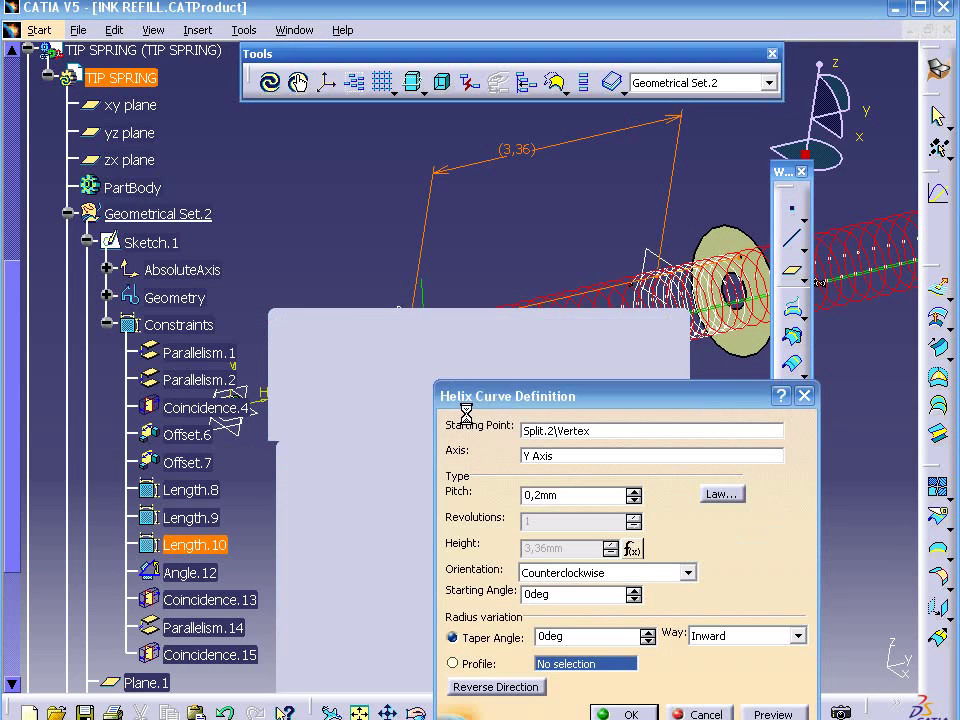
Step: Create the 0.2 mm-pitch helix and zoom in closely on its first coils
{"action": "left_click", "coordinate": [619, 713]}
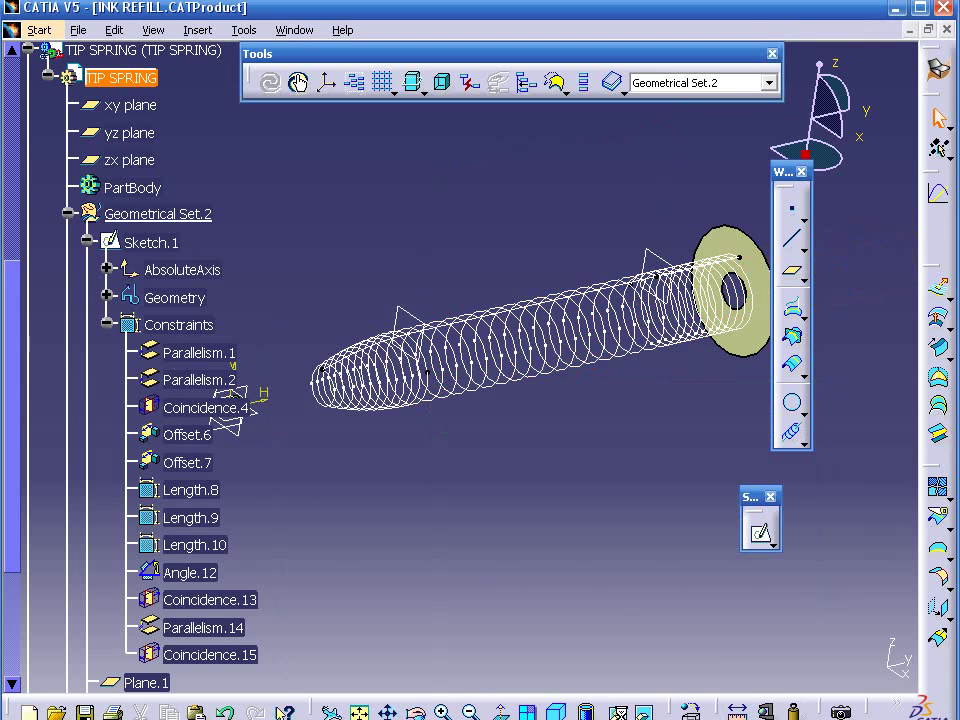
{"action": "middle_click_drag", "start_coordinate": [348, 459], "coordinate": [495, 438]}
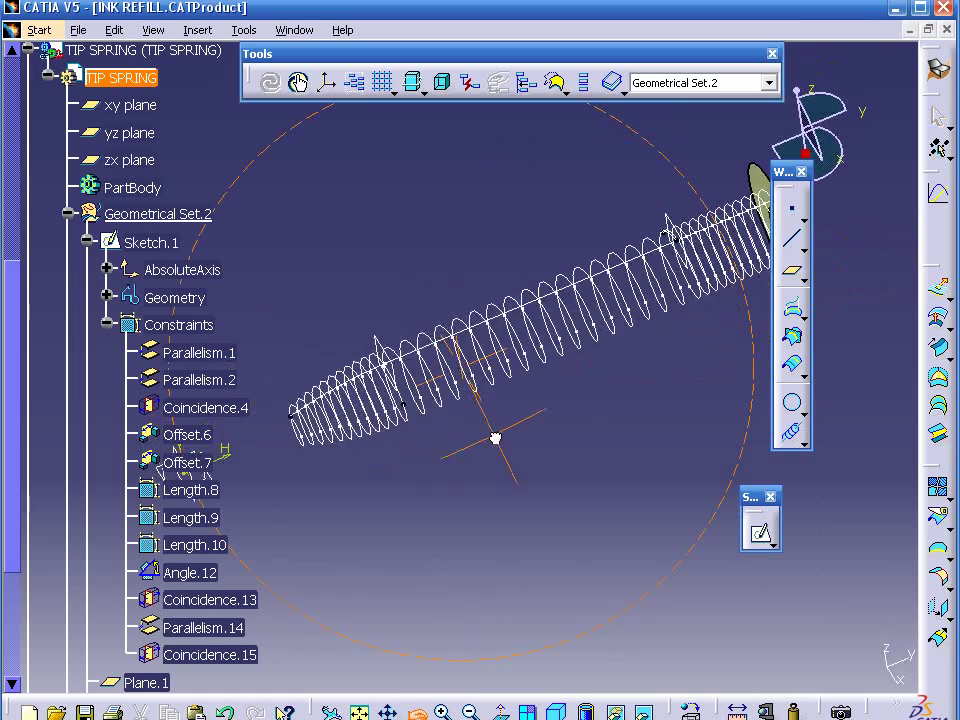
{"action": "middle_click_drag", "start_coordinate": [495, 438], "coordinate": [506, 377]}
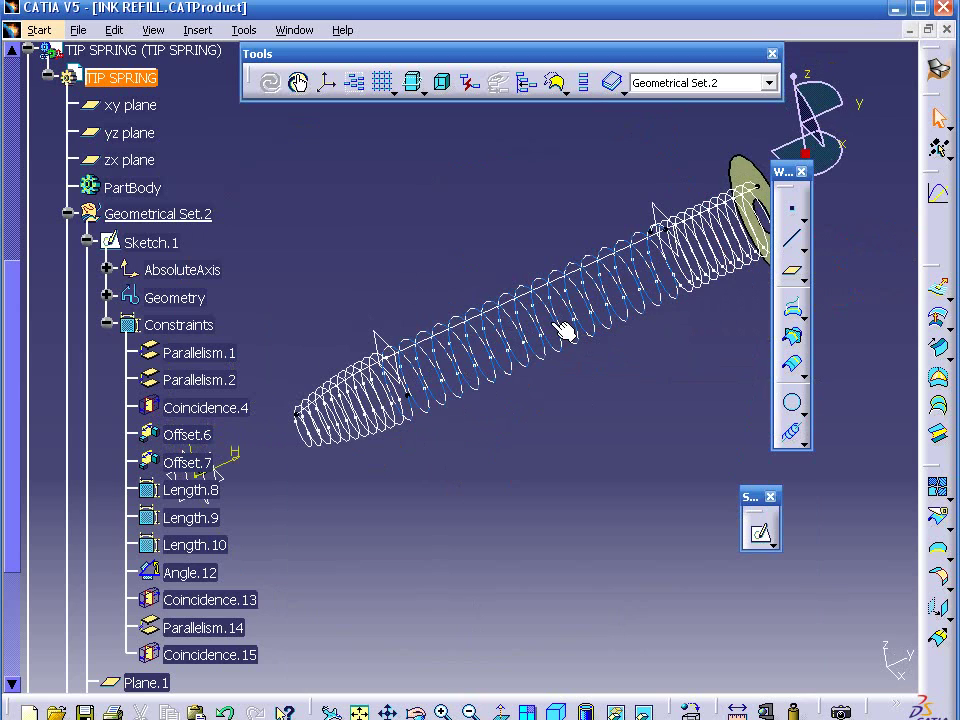
{"action": "left_click", "coordinate": [362, 440]}
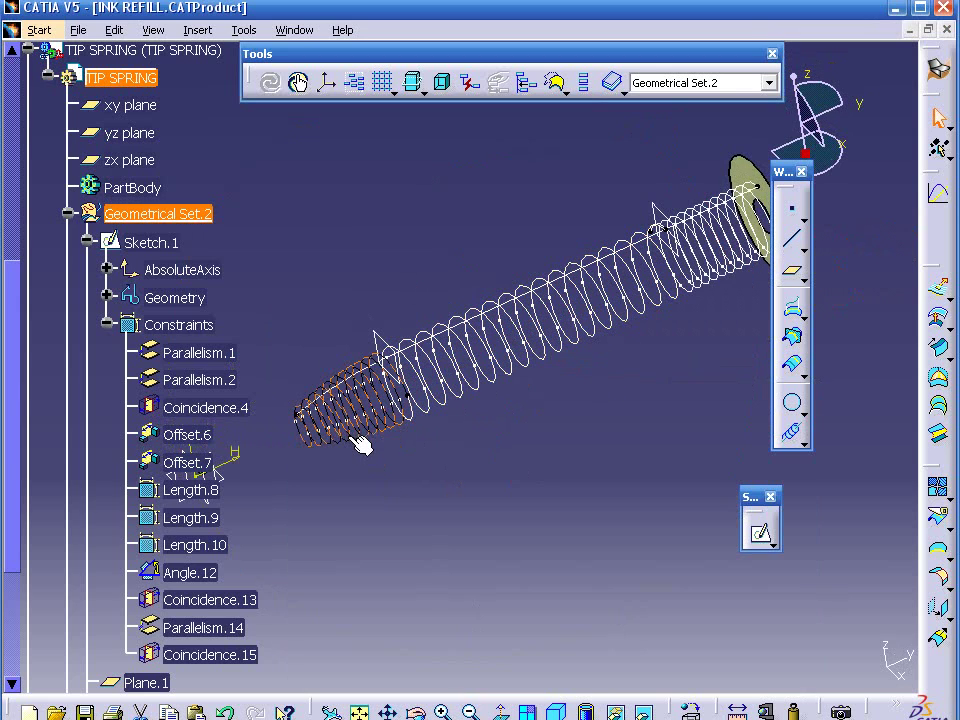
{"action": "left_click", "coordinate": [510, 476]}
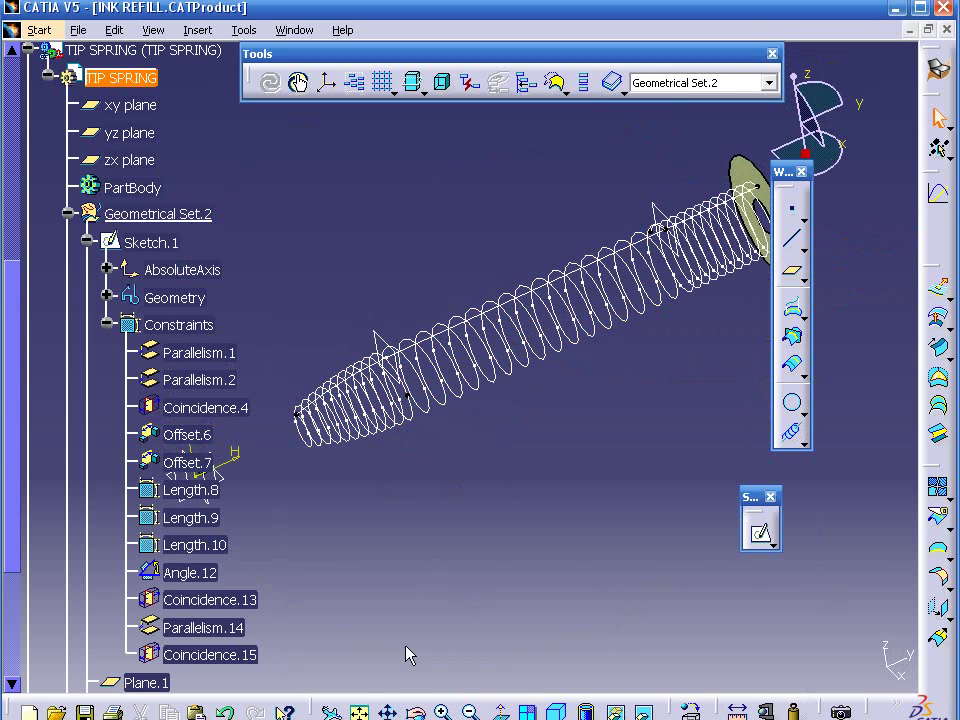
{"action": "left_click", "coordinate": [441, 708]}
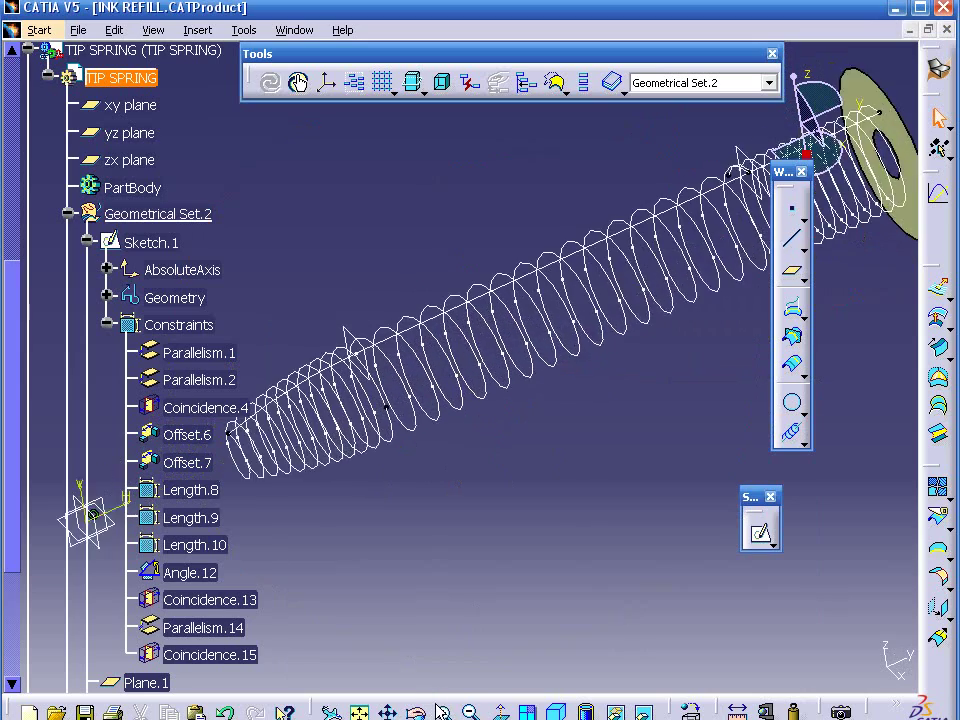
{"action": "middle_click_drag", "start_coordinate": [455, 565], "coordinate": [620, 562]}
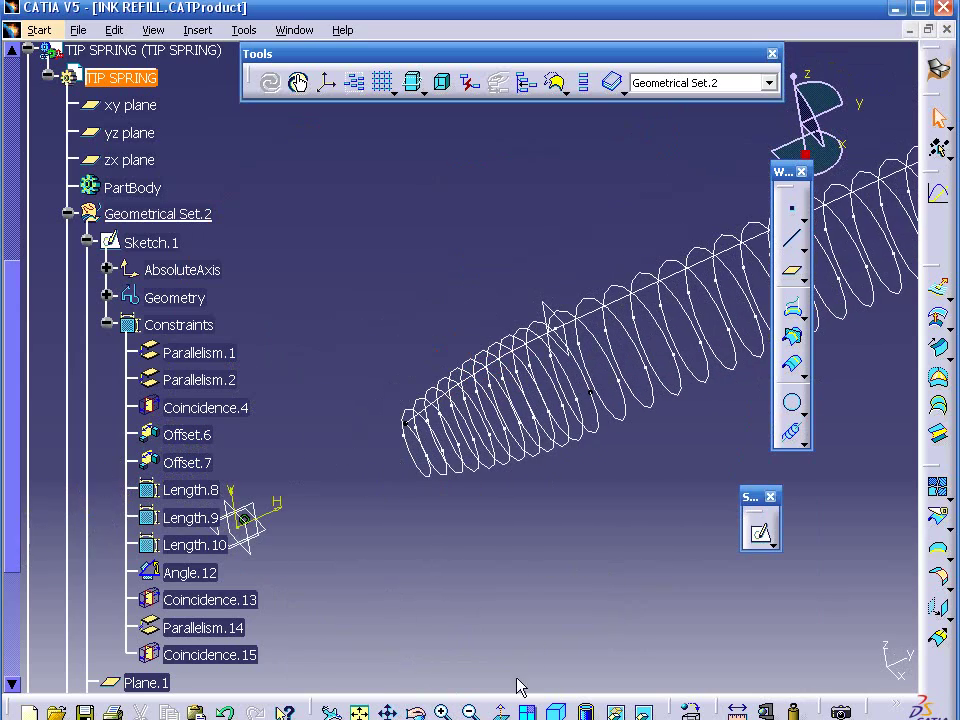
{"action": "mouse_move", "coordinate": [503, 535]}
{"action": "middle_mouse_down"}
{"action": "mouse_move", "coordinate": [456, 472]}
{"action": "mouse_move", "coordinate": [443, 377]}
{"action": "middle_mouse_up"}
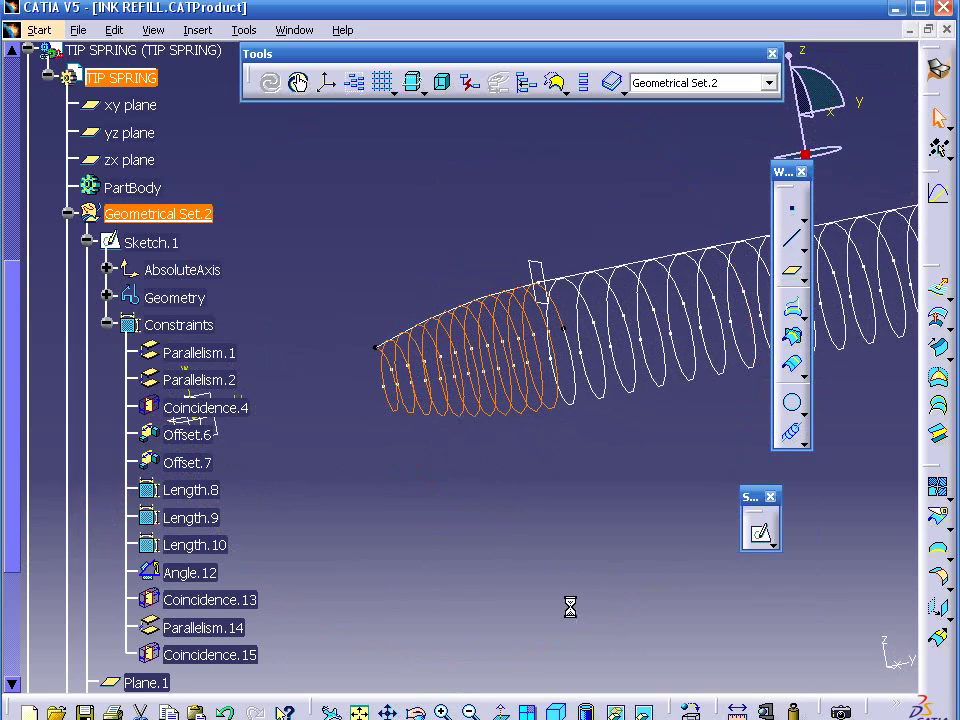
{"action": "mouse_move", "coordinate": [641, 584]}
{"action": "middle_mouse_down", "text": "ctrl"}
{"action": "mouse_move", "coordinate": [609, 403]}
{"action": "mouse_move", "coordinate": [678, 358]}
{"action": "mouse_move", "coordinate": [503, 424]}
{"action": "middle_mouse_up", "text": "ctrl"}
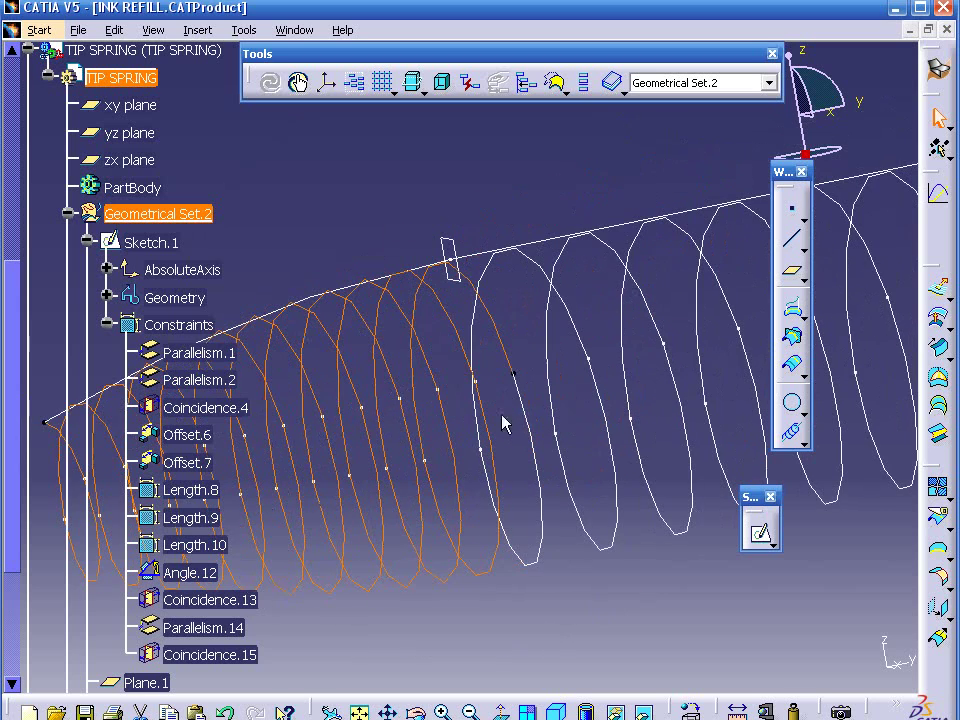
{"action": "left_click", "coordinate": [537, 370]}
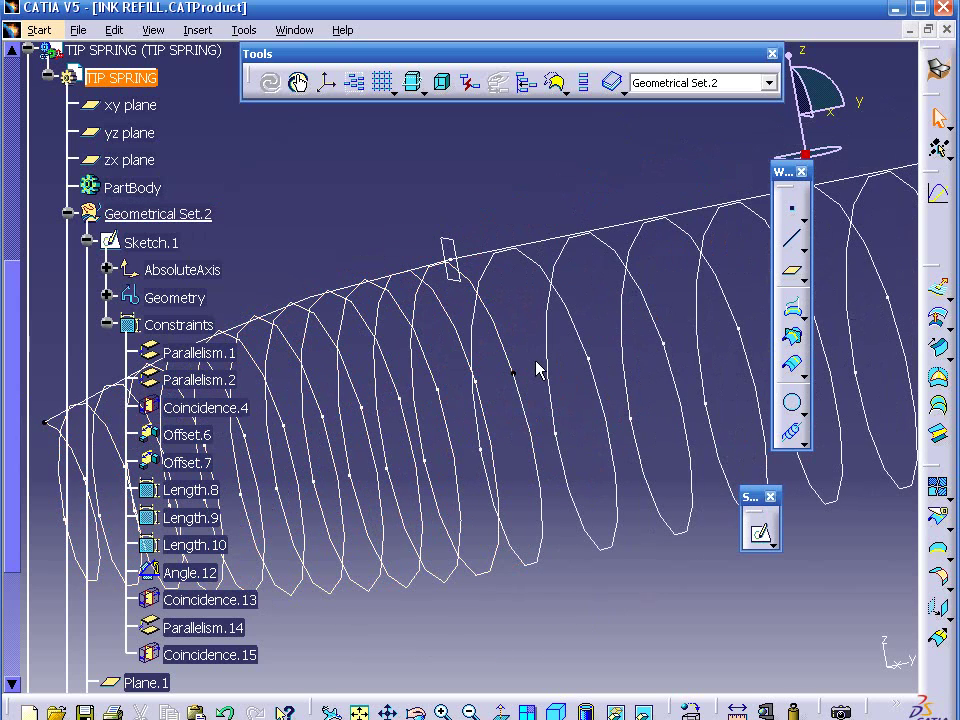
{"action": "left_click", "coordinate": [449, 262]}
Step: Create an On-curve point on Helix.2 at 0.23 mm from its extremity
{"action": "left_click", "coordinate": [795, 215]}
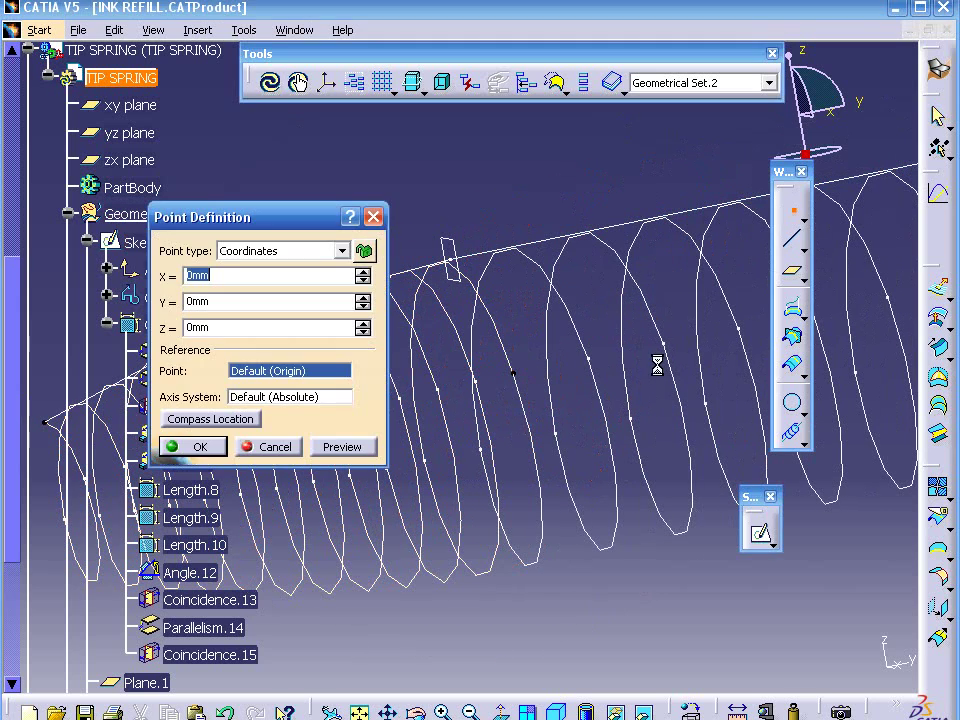
{"action": "left_click", "coordinate": [533, 422]}
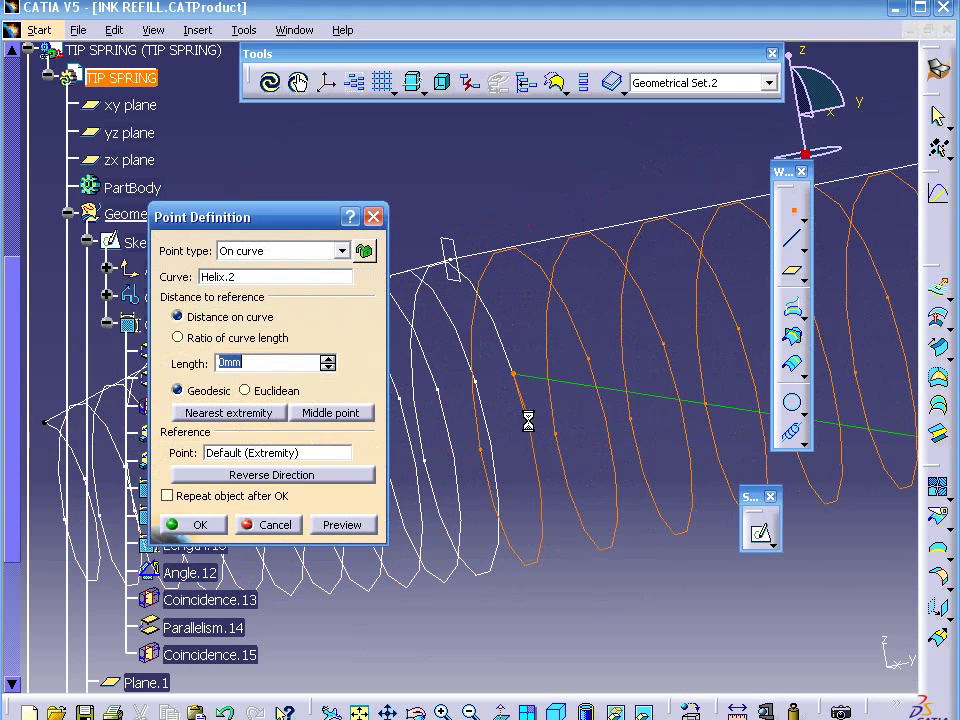
{"action": "left_click", "coordinate": [546, 470]}
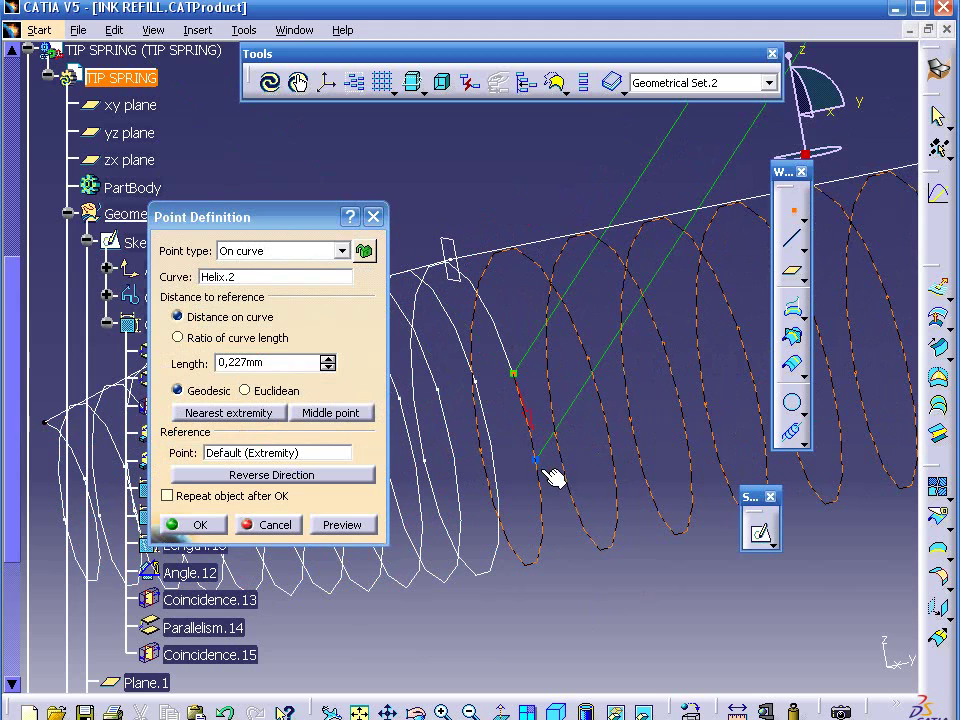
{"action": "left_click", "coordinate": [222, 364]}
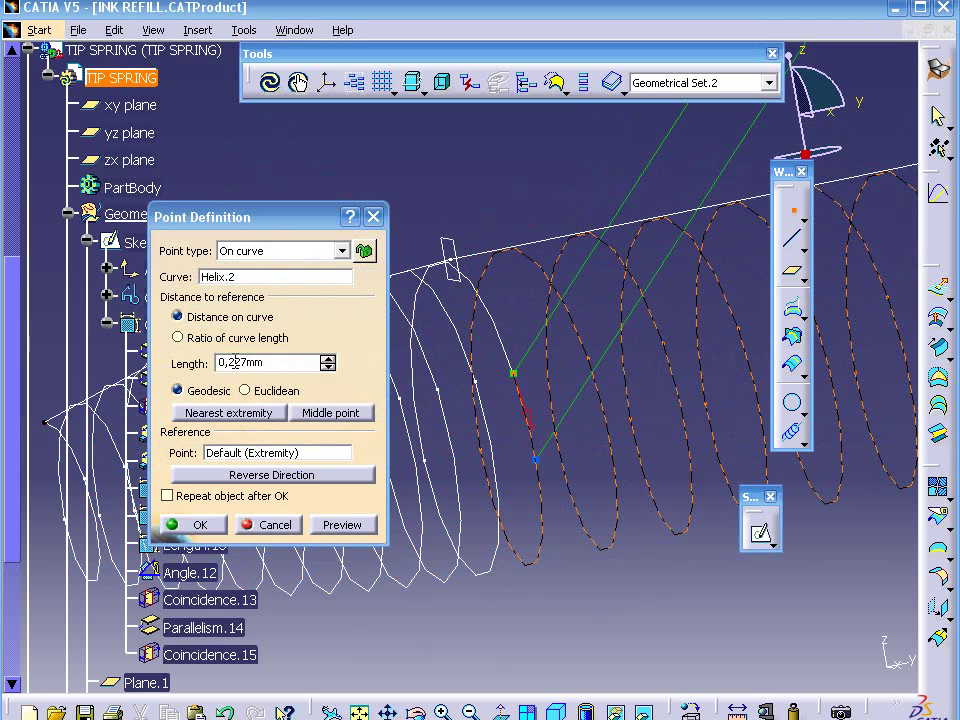
{"action": "left_click_drag", "start_coordinate": [237, 364], "coordinate": [281, 363]}
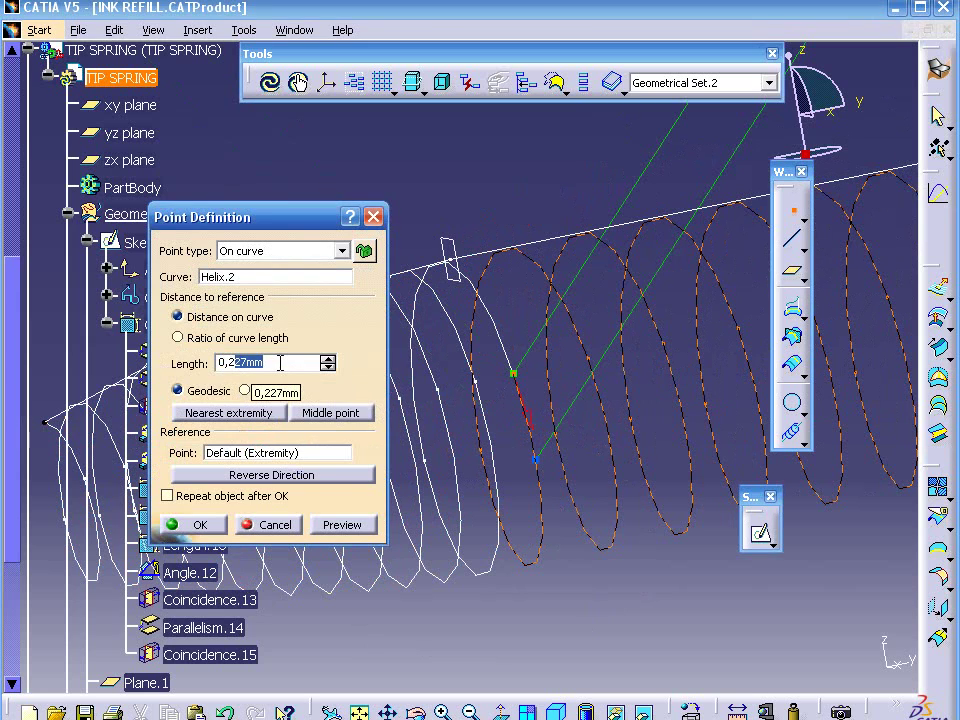
{"action": "type", "text": "3"}
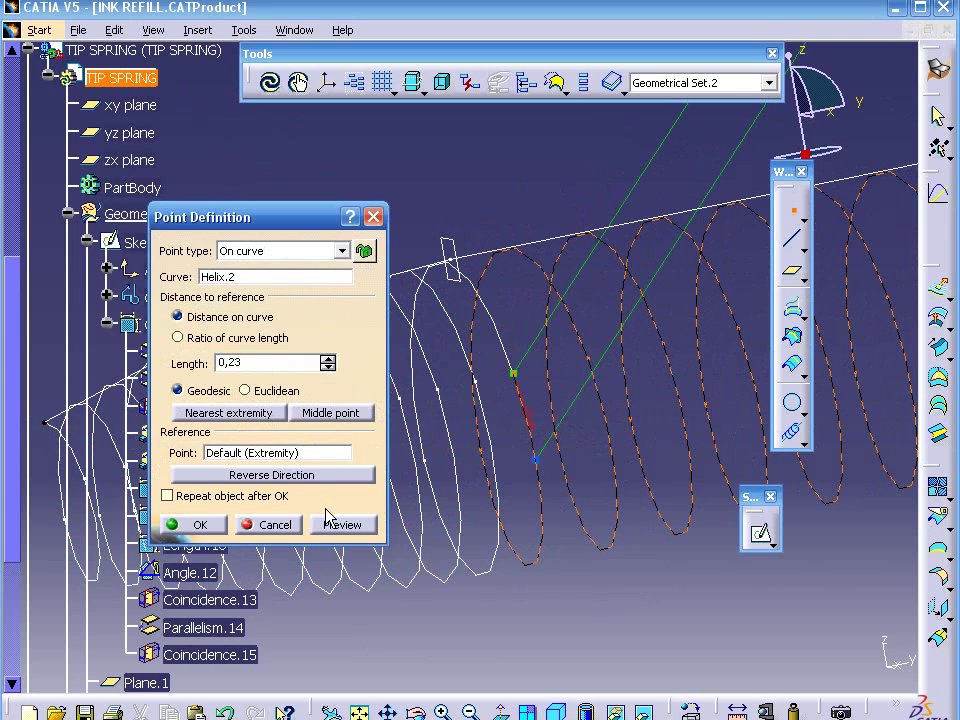
{"action": "left_click", "coordinate": [341, 528]}
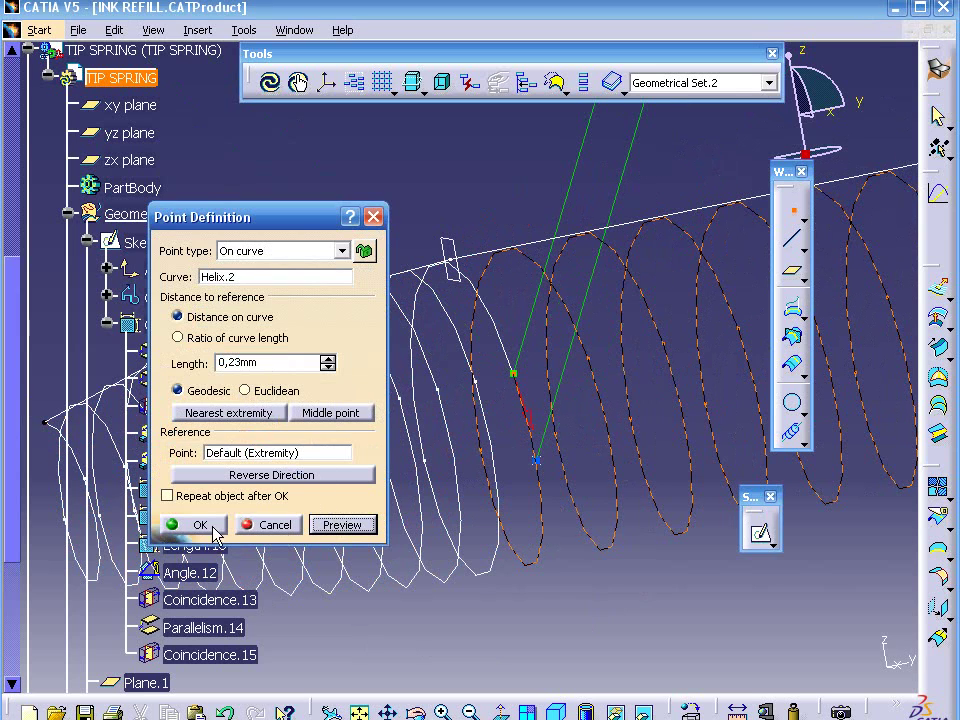
{"action": "left_click", "coordinate": [197, 525]}
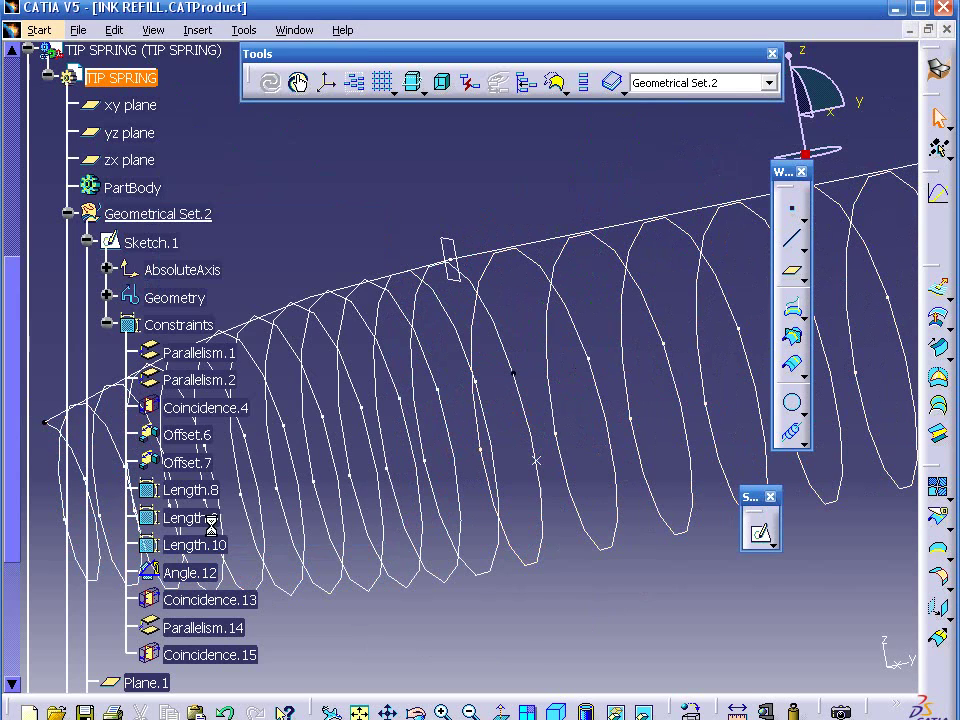
Step: Split Helix.2 at Point.1, producing Split.4
{"action": "left_click", "coordinate": [924, 396]}
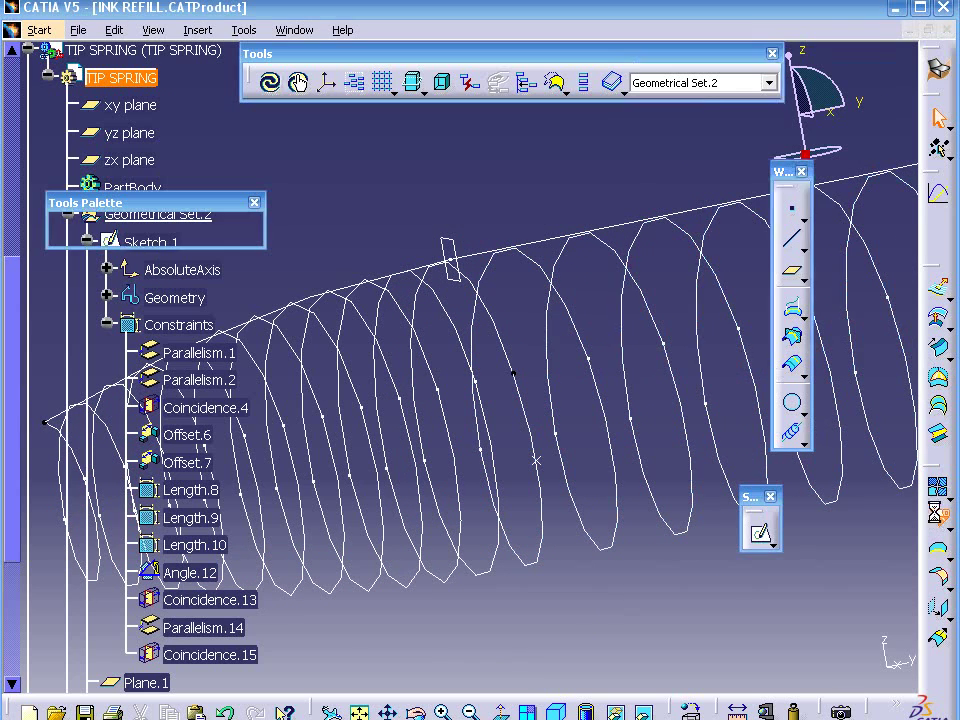
{"action": "left_click", "coordinate": [549, 452]}
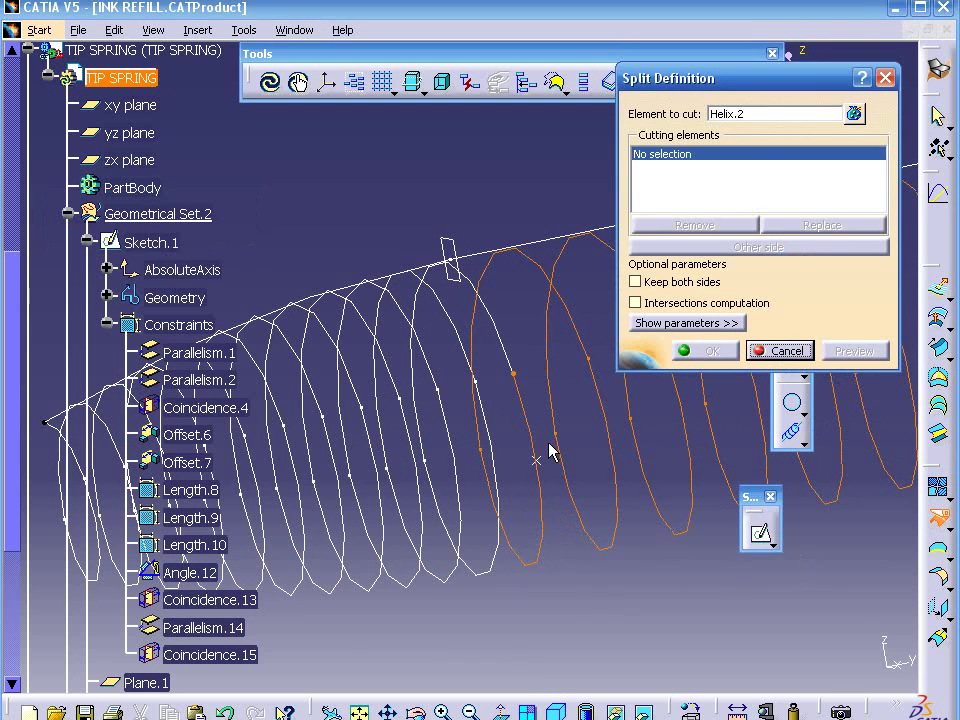
{"action": "left_click", "coordinate": [540, 459]}
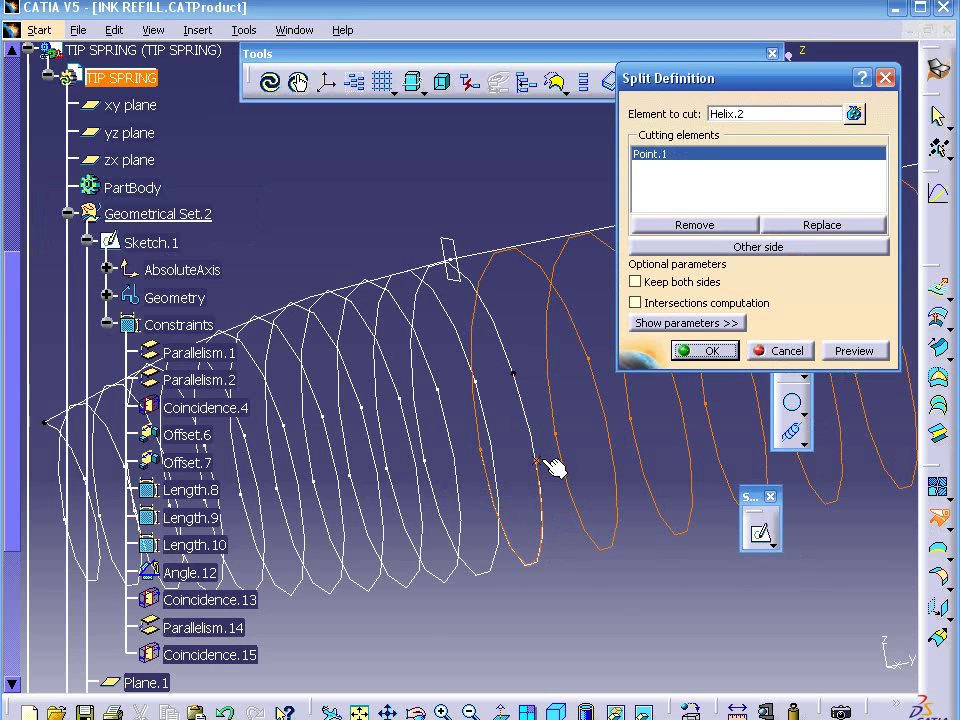
{"action": "left_click", "coordinate": [714, 351]}
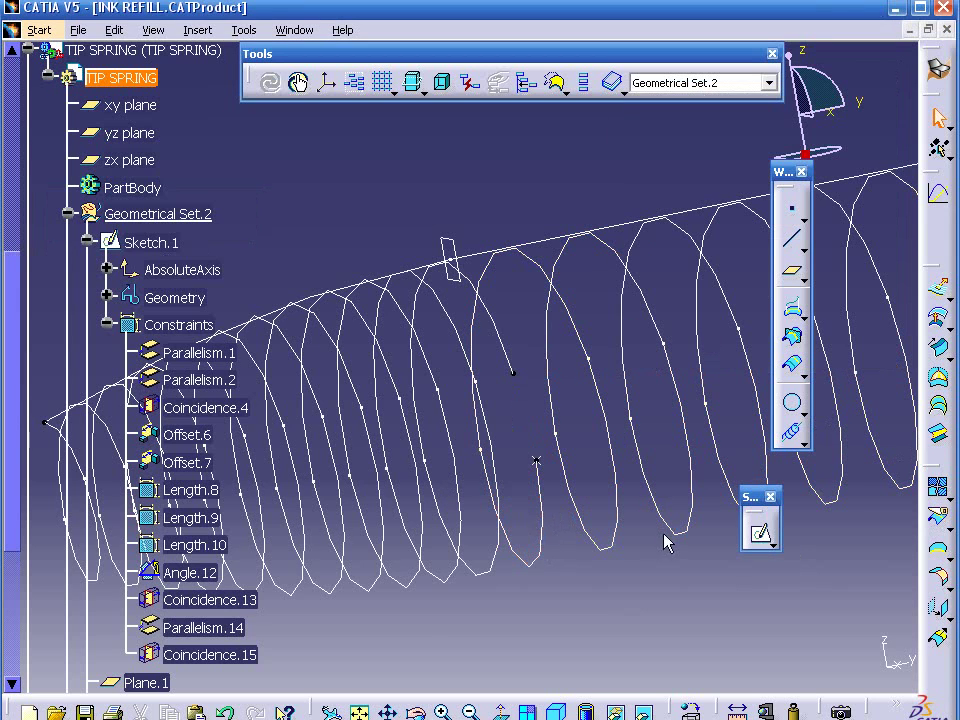
Step: Collapse Sketch.1 in the specification tree and hide Point.1
{"action": "left_click", "coordinate": [87, 242]}
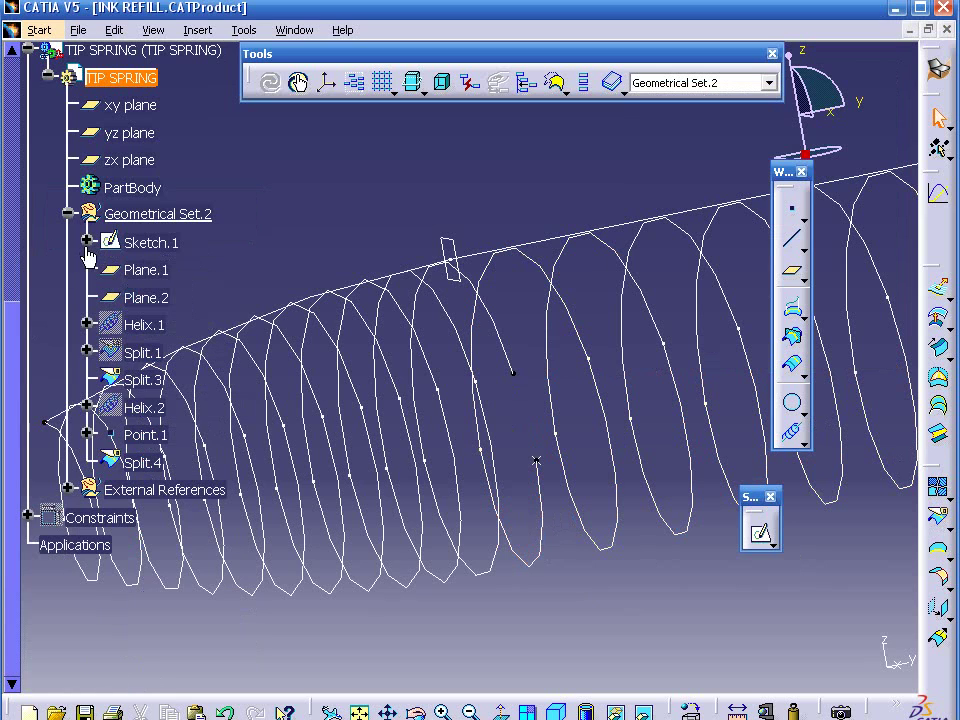
{"action": "left_click", "coordinate": [140, 435]}
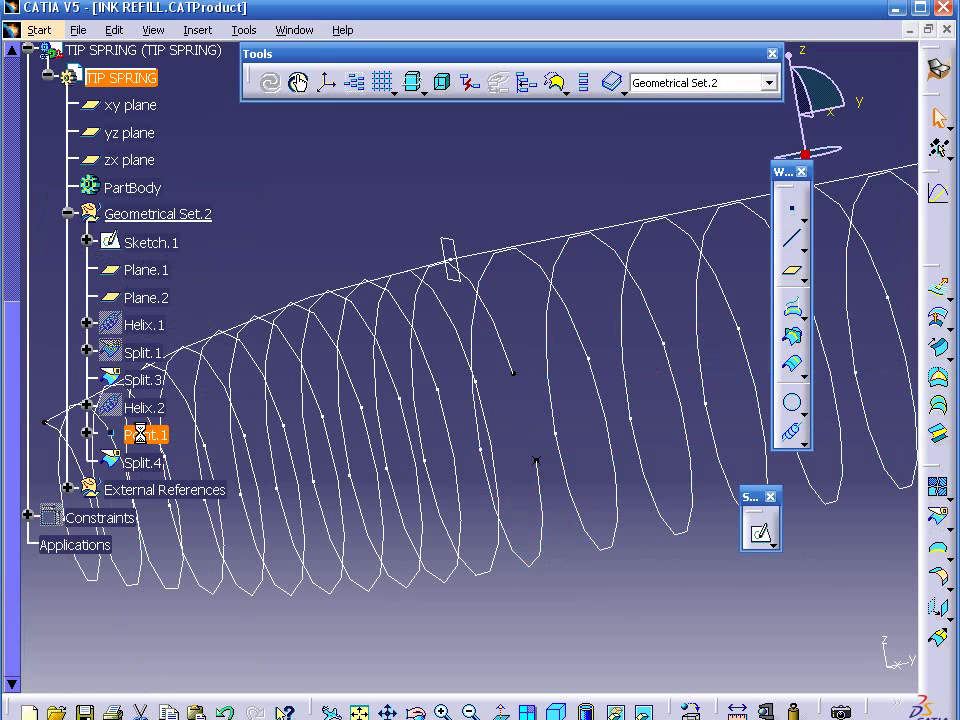
{"action": "right_click", "coordinate": [140, 435]}
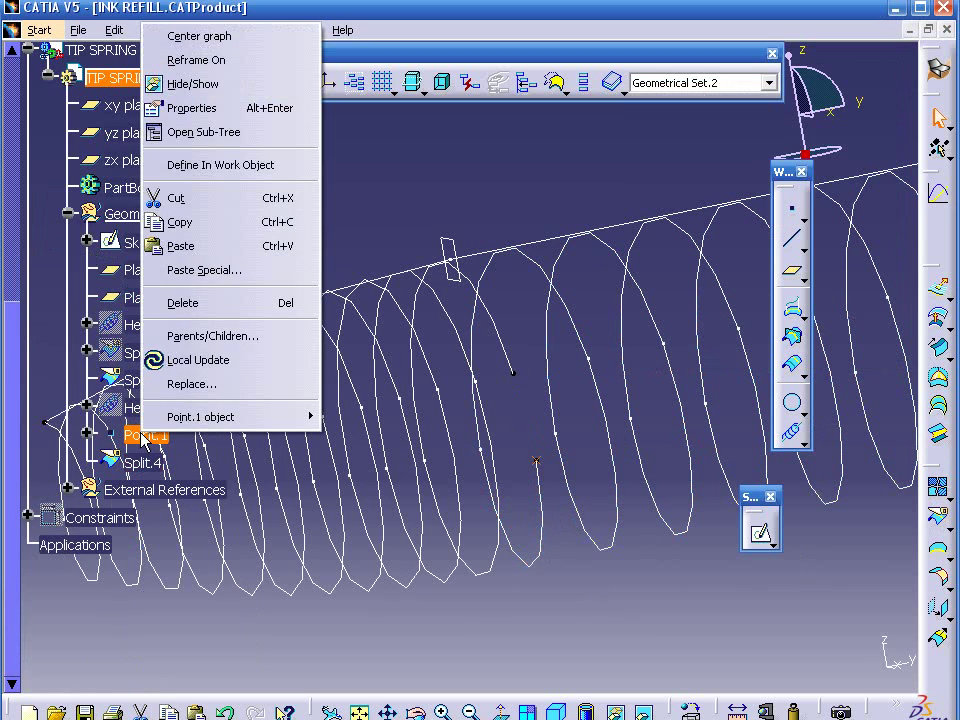
{"action": "left_click", "coordinate": [195, 84]}
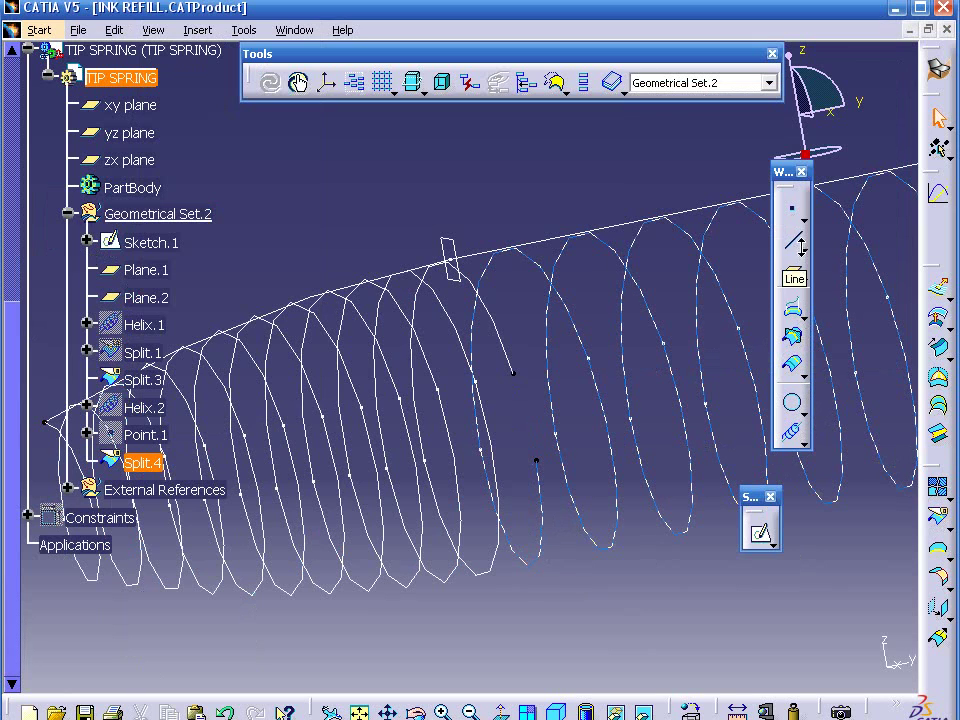
{"action": "left_click", "coordinate": [803, 410]}
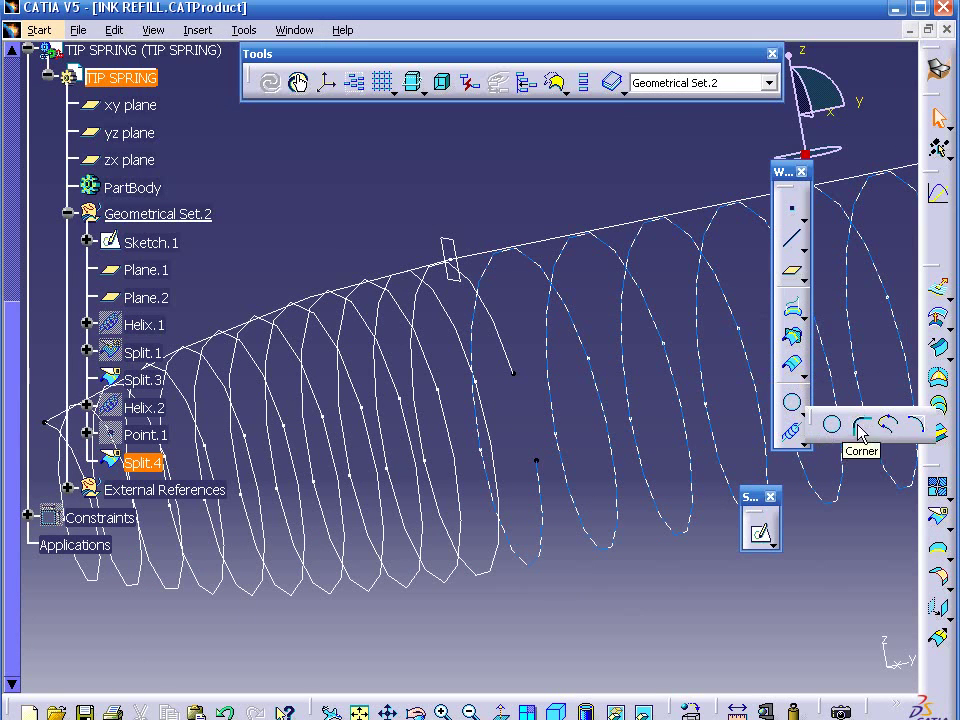
Step: Define a connect curve from Split.4's end vertex to Split.2's, reversing the first direction
{"action": "left_click", "coordinate": [887, 425]}
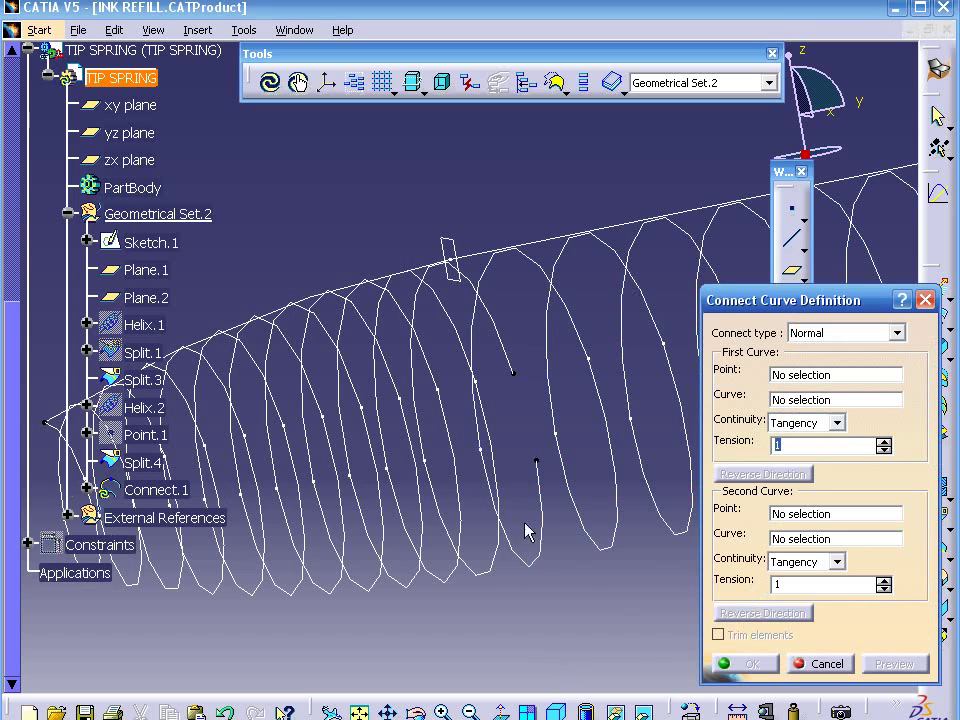
{"action": "left_click", "coordinate": [537, 461]}
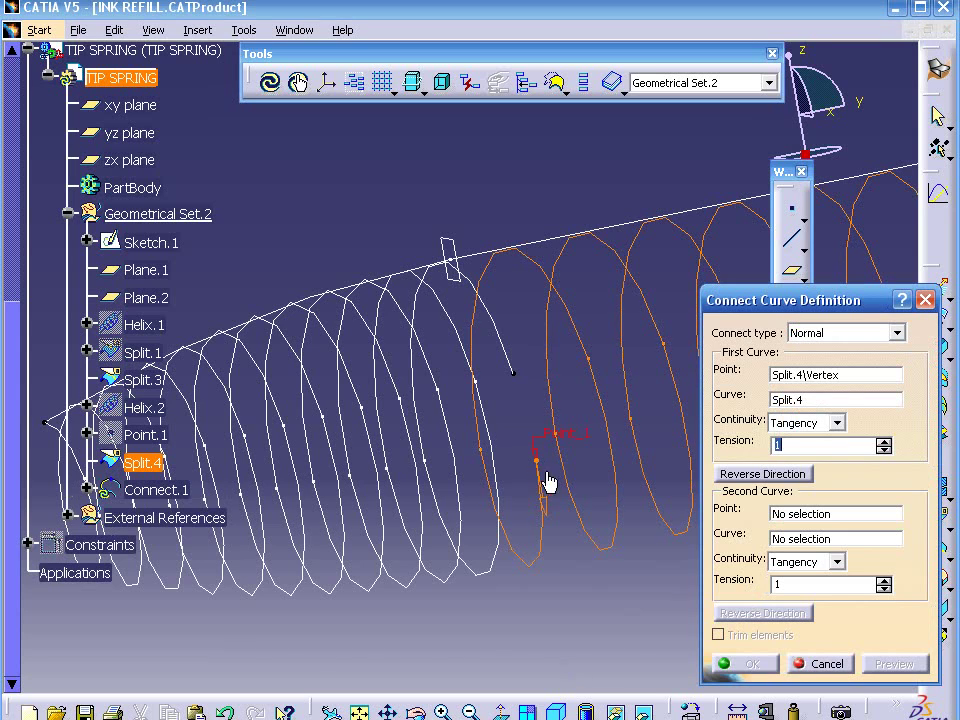
{"action": "left_click", "coordinate": [797, 513]}
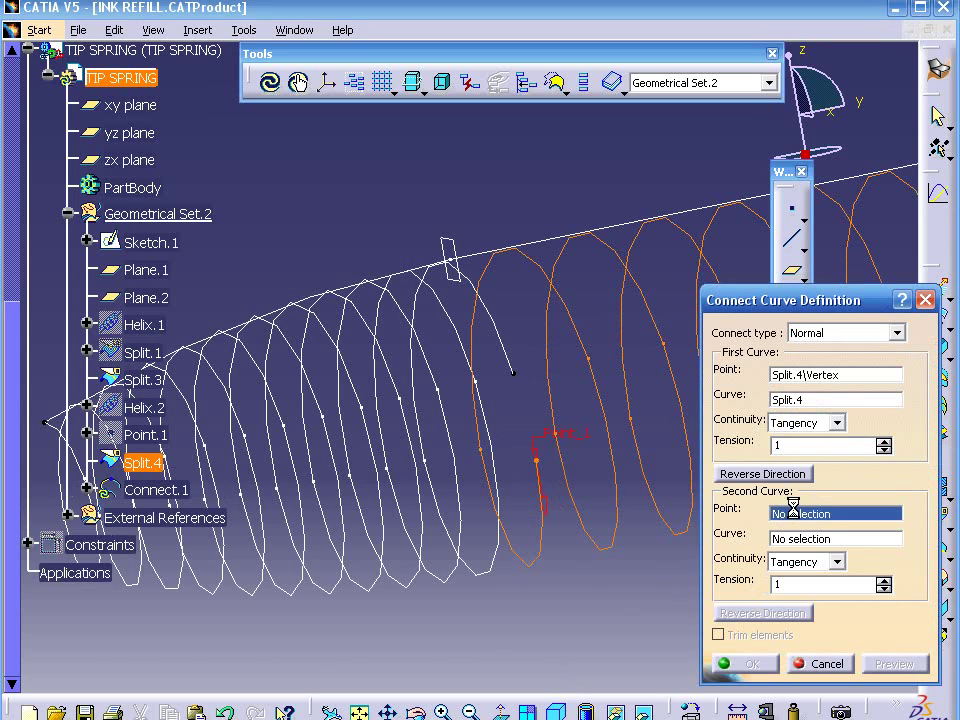
{"action": "left_click", "coordinate": [526, 382]}
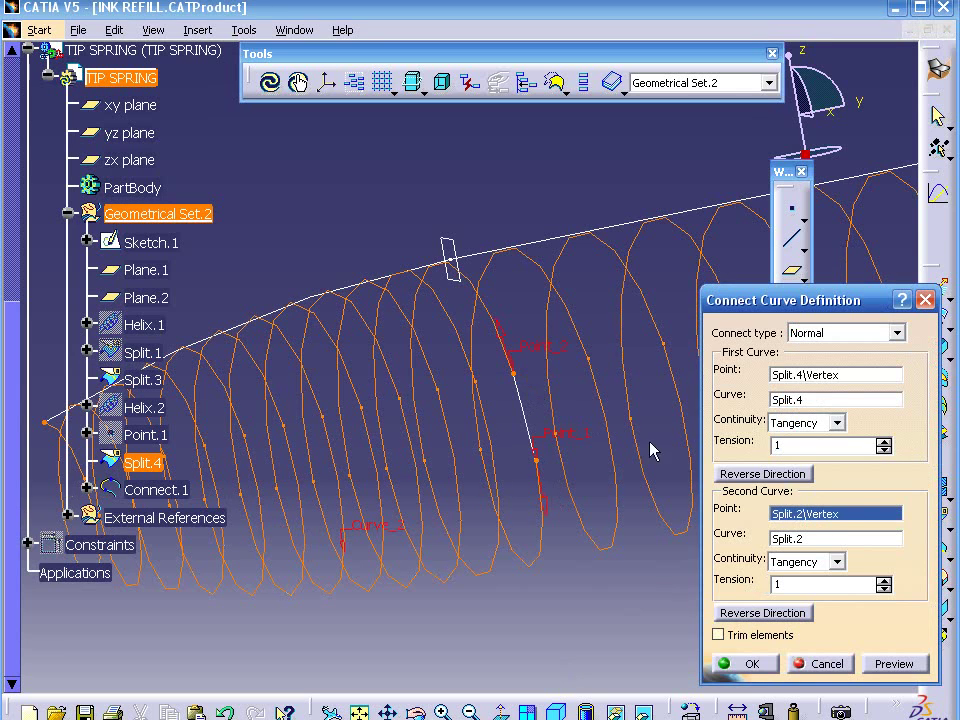
{"action": "left_click", "coordinate": [776, 474]}
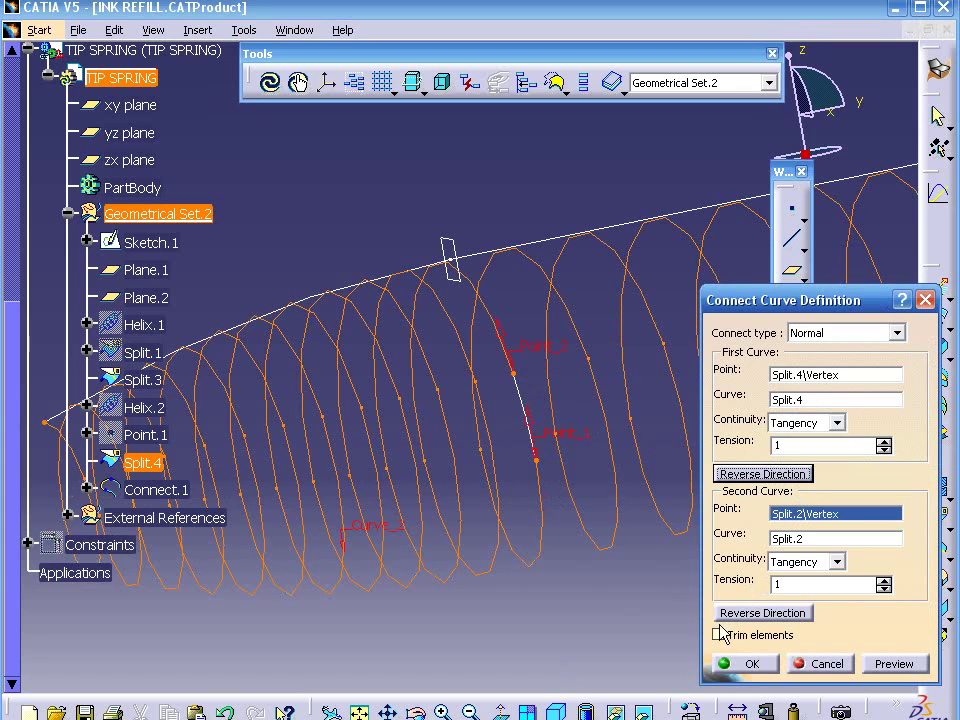
Step: Switch to the Left view to check the spring ring end-on
{"action": "left_click", "coordinate": [586, 712]}
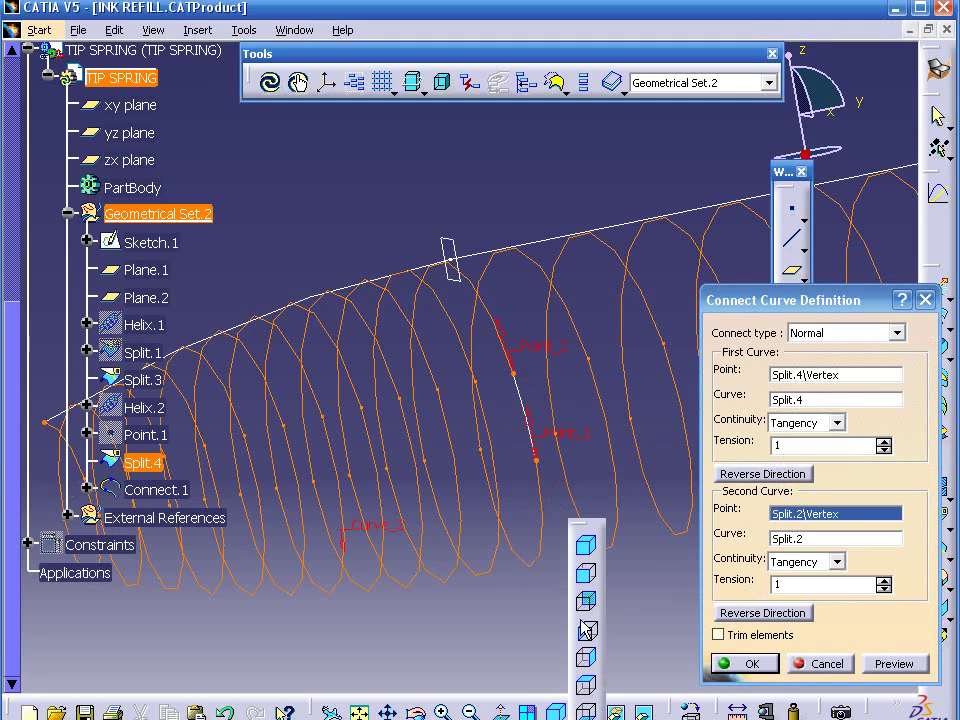
{"action": "left_click", "coordinate": [584, 586]}
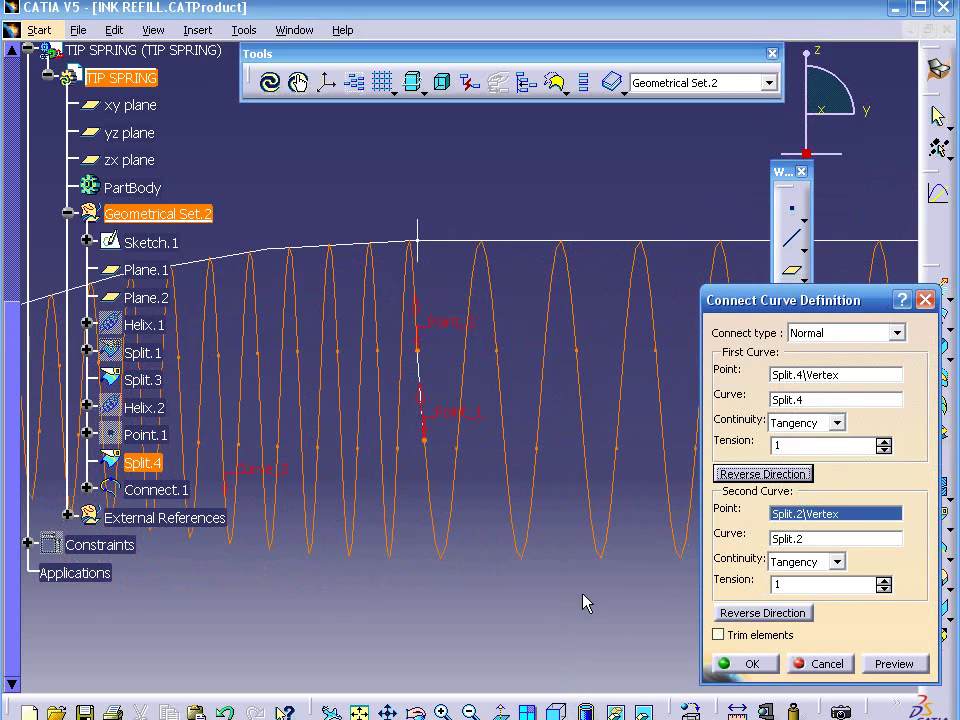
{"action": "left_click", "coordinate": [586, 712]}
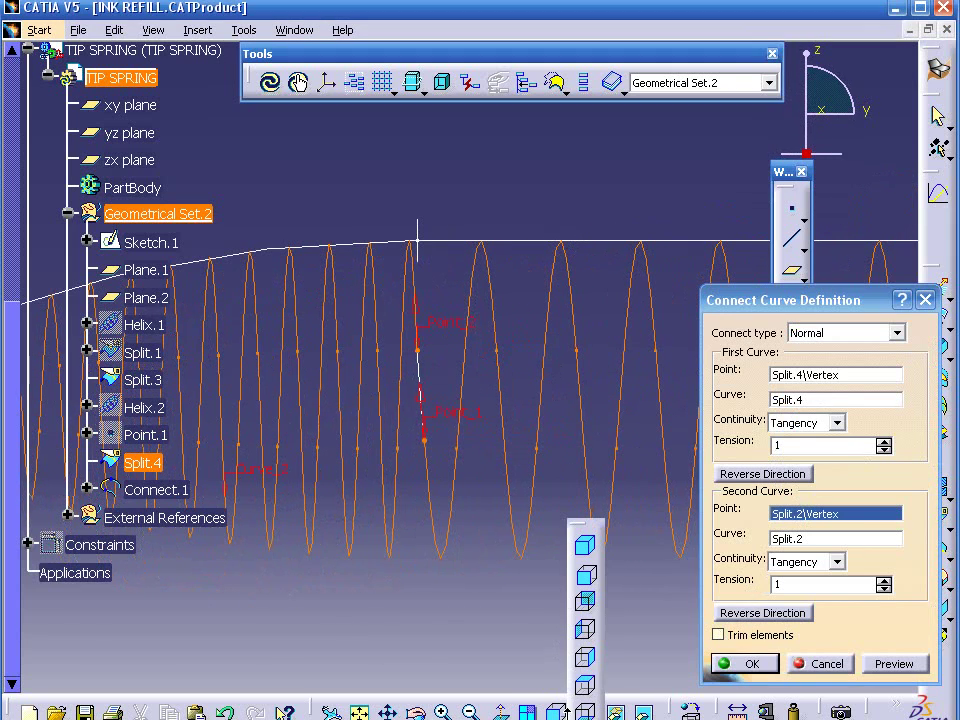
{"action": "left_click", "coordinate": [587, 630]}
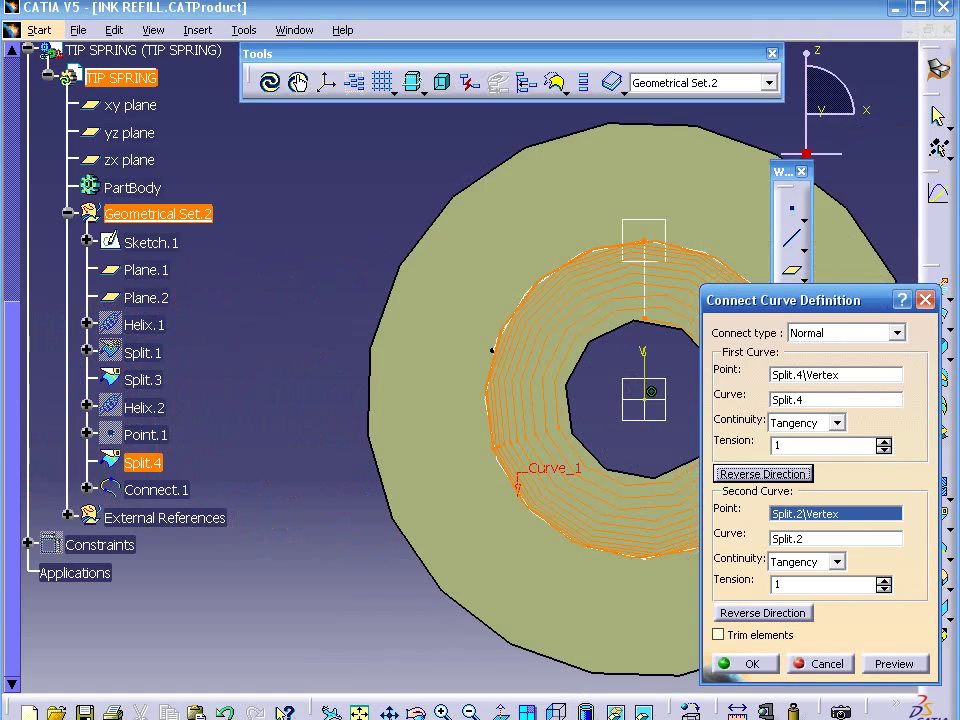
{"action": "mouse_move", "coordinate": [407, 660]}
{"action": "middle_mouse_down"}
{"action": "mouse_move", "coordinate": [300, 583]}
{"action": "mouse_move", "coordinate": [272, 583]}
{"action": "middle_mouse_up"}
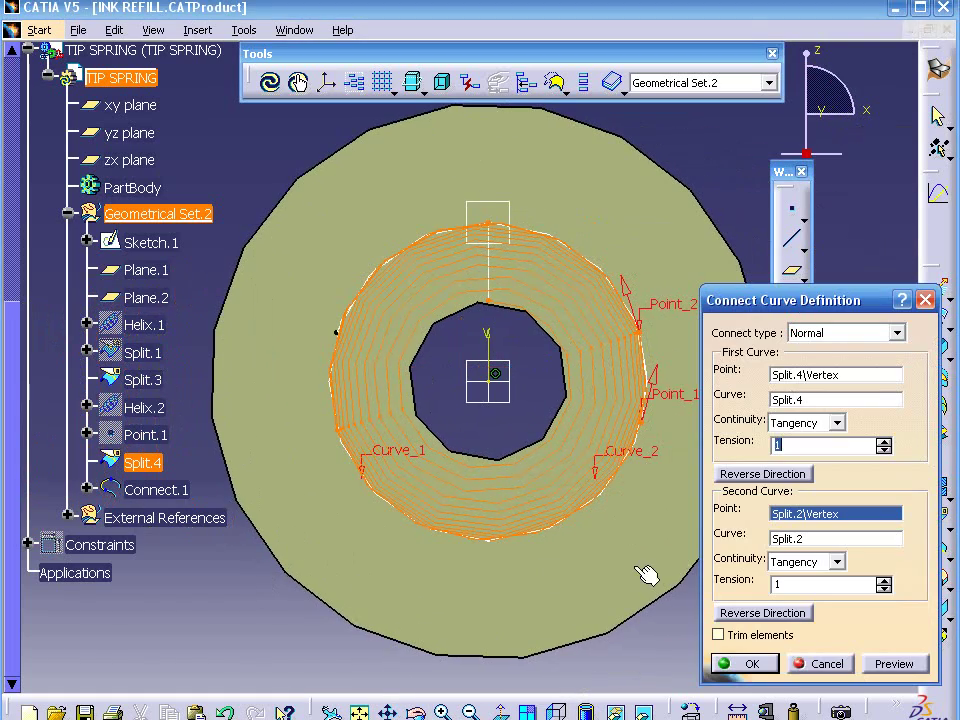
Step: Experiment with the first curve's tension, keep it at 1, and create Connect.1
{"action": "left_click", "coordinate": [884, 443]}
{"action": "left_click", "coordinate": [884, 449]}
{"action": "left_click", "coordinate": [387, 713]}
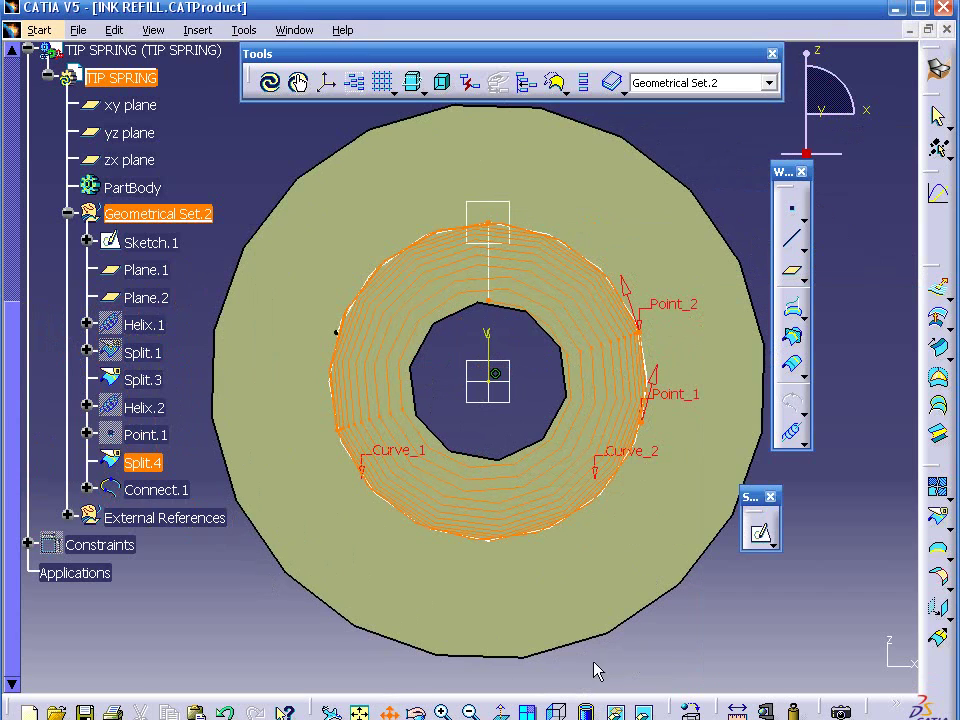
{"action": "left_click_drag", "start_coordinate": [596, 669], "coordinate": [489, 662]}
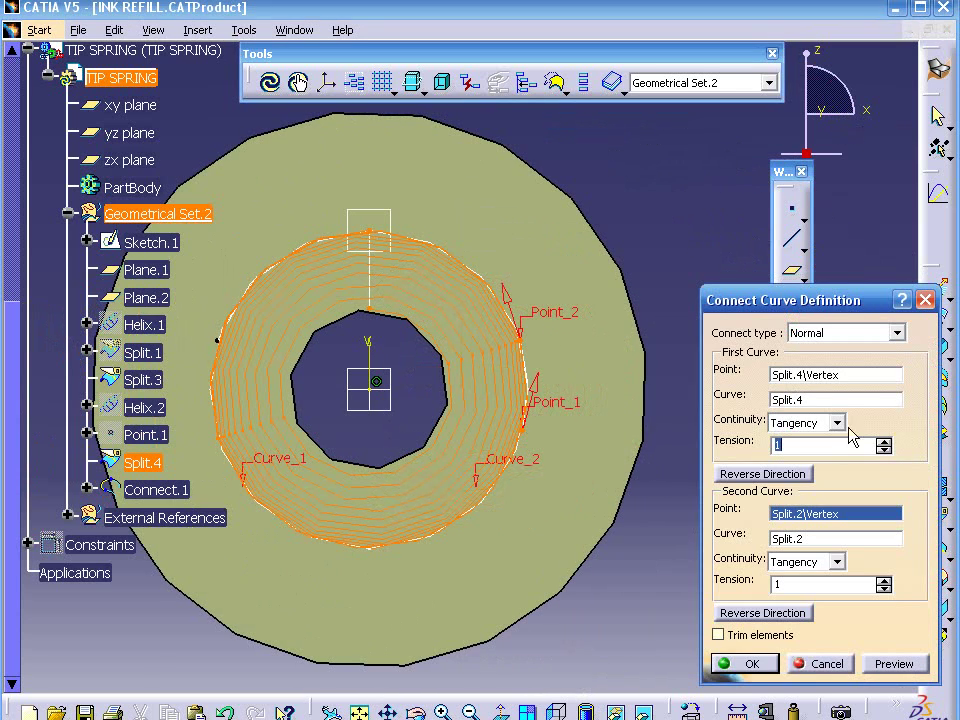
{"action": "left_click", "coordinate": [883, 442]}
{"action": "left_click", "coordinate": [883, 442]}
{"action": "left_click", "coordinate": [883, 442]}
{"action": "left_click", "coordinate": [883, 442]}
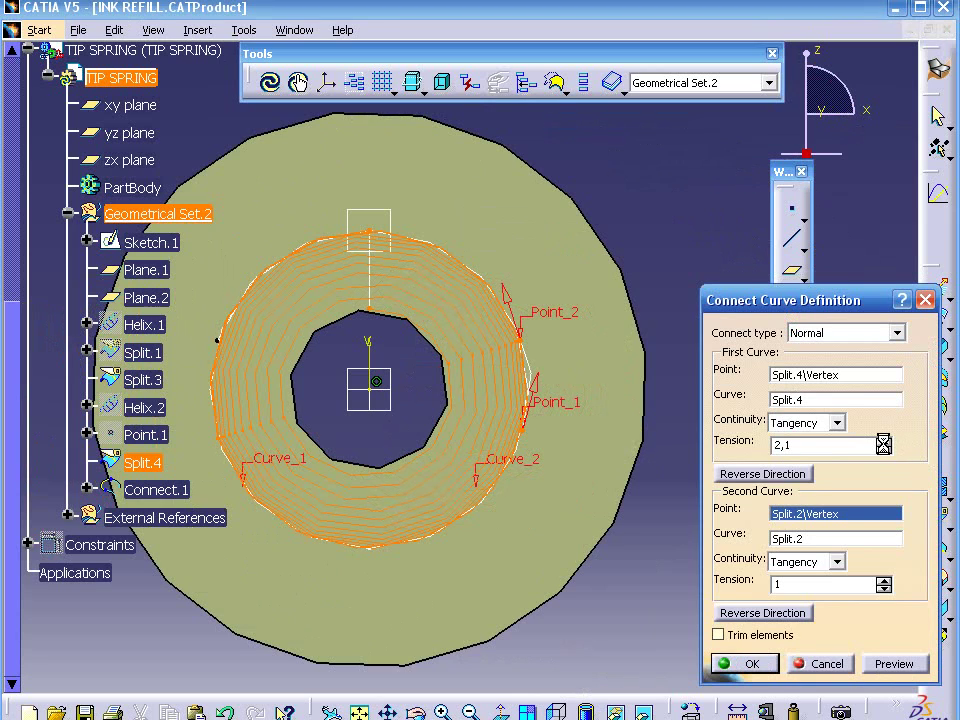
{"action": "left_click", "coordinate": [884, 449]}
{"action": "left_click", "coordinate": [884, 449]}
{"action": "left_click", "coordinate": [884, 449]}
{"action": "left_click", "coordinate": [884, 449]}
{"action": "left_click", "coordinate": [884, 449]}
{"action": "left_click_drag", "start_coordinate": [800, 449], "coordinate": [757, 462]}
{"action": "type", "text": "1"}
{"action": "left_click", "coordinate": [888, 655]}
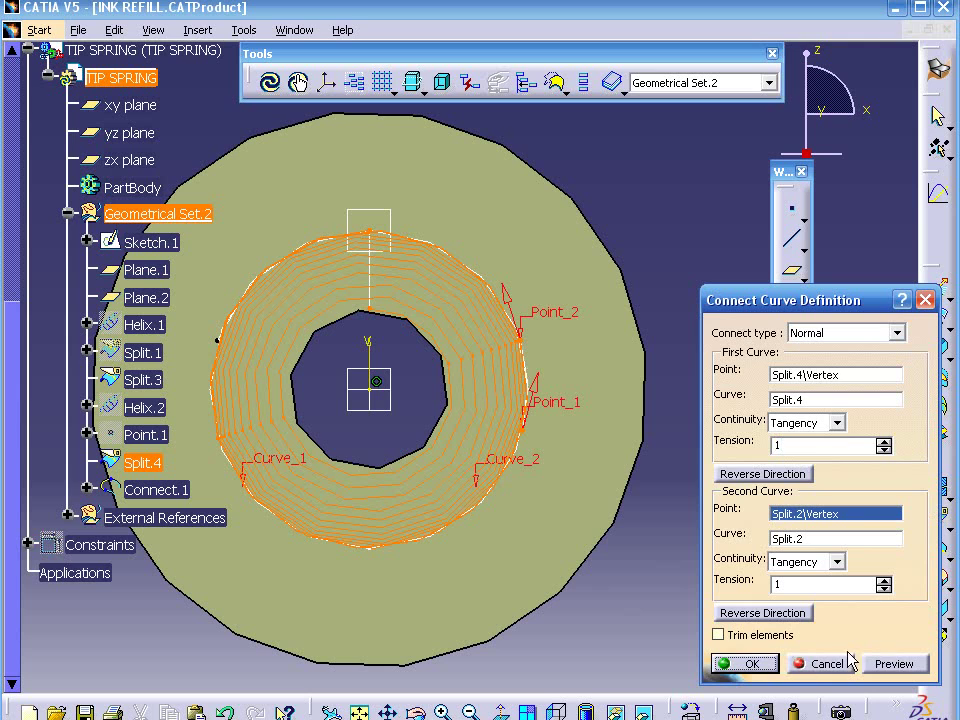
{"action": "left_click", "coordinate": [750, 667]}
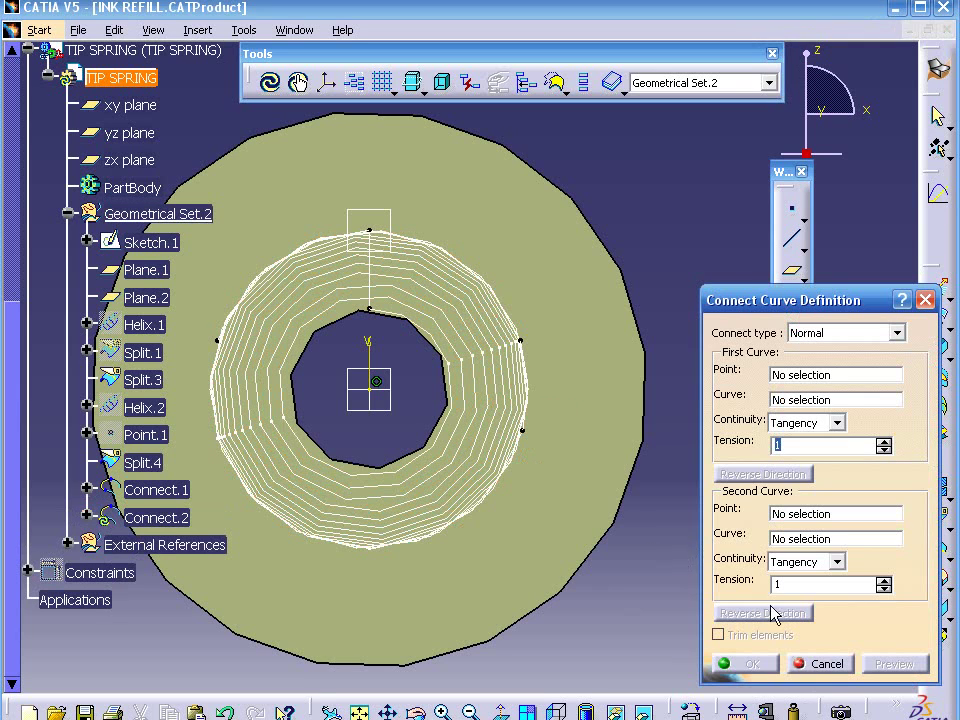
Step: Cancel the empty second connect curve and orbit and zoom to inspect the coils
{"action": "left_click", "coordinate": [826, 672]}
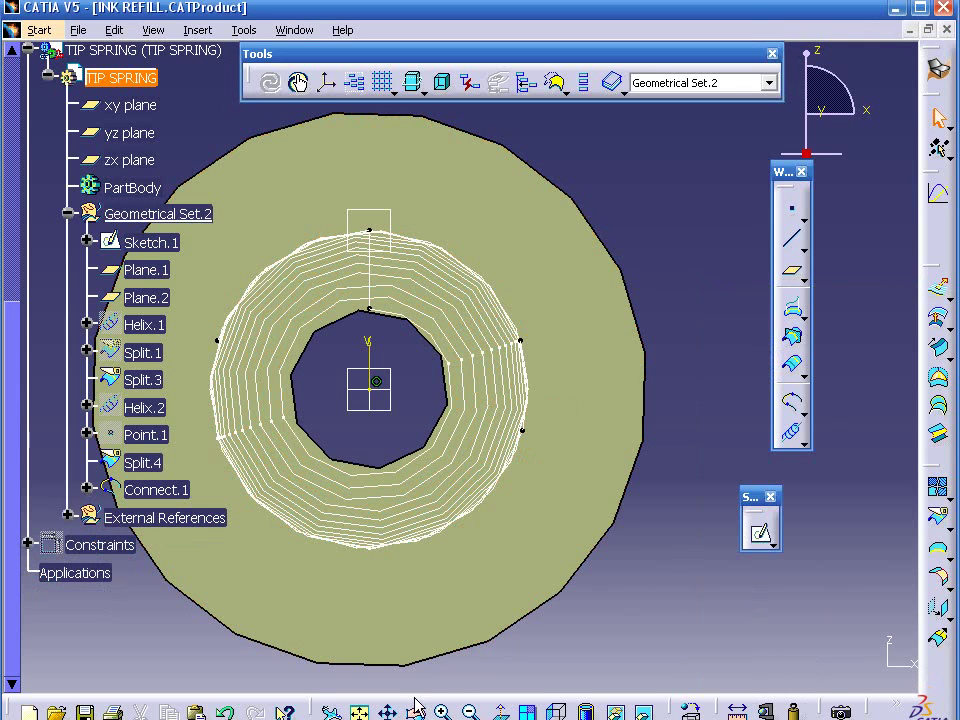
{"action": "middle_click_drag", "start_coordinate": [557, 407], "coordinate": [404, 489]}
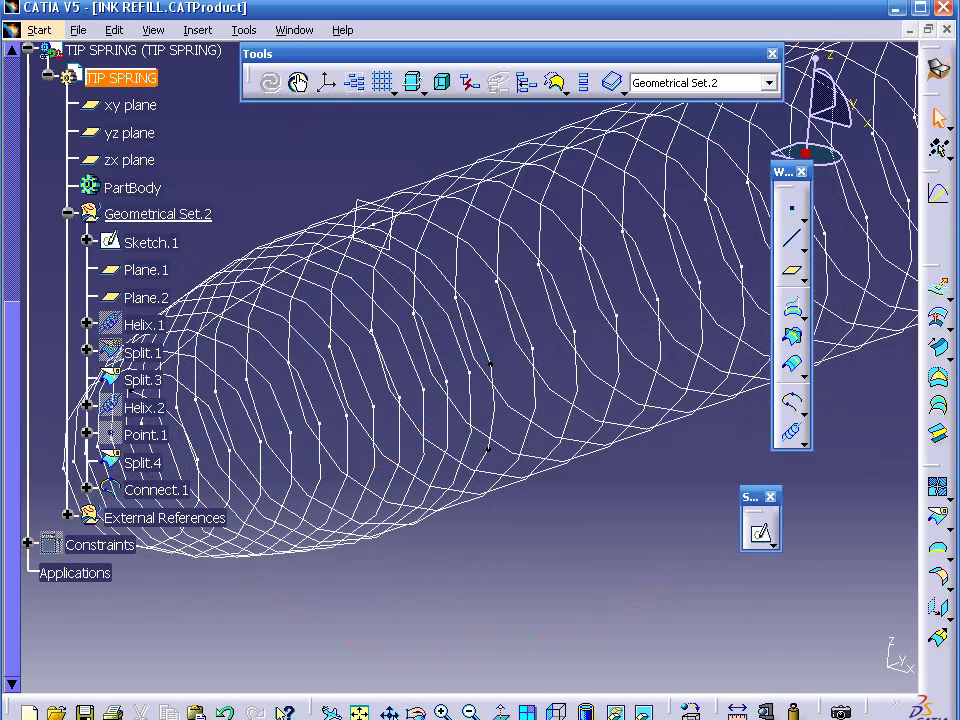
{"action": "middle_click_drag", "start_coordinate": [714, 476], "coordinate": [500, 632]}
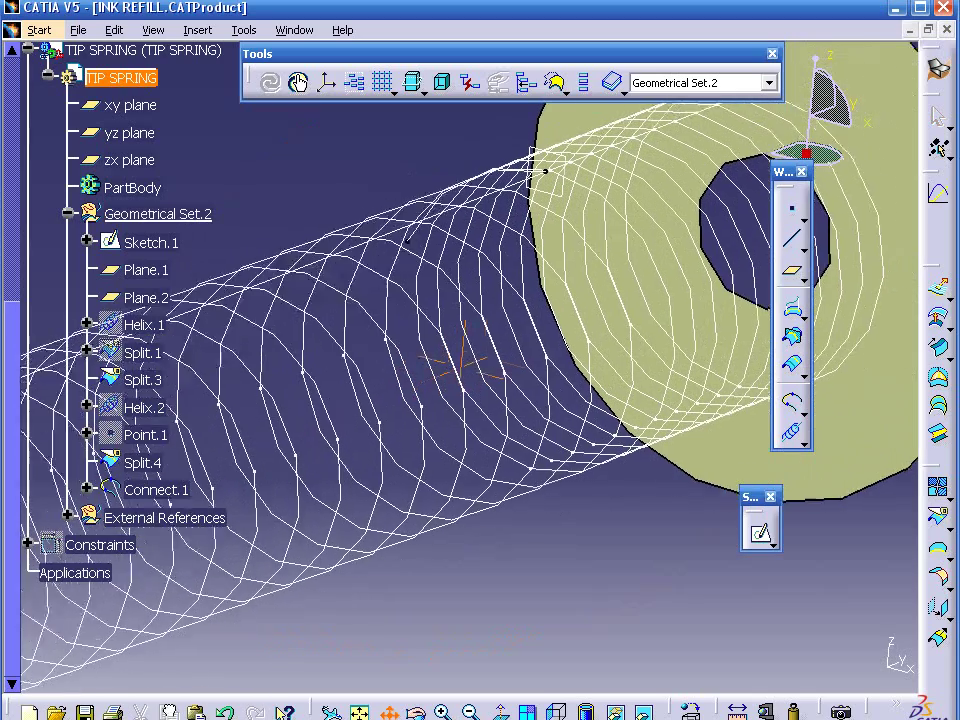
{"action": "mouse_move", "coordinate": [497, 484]}
{"action": "middle_mouse_down"}
{"action": "mouse_move", "coordinate": [446, 565]}
{"action": "mouse_move", "coordinate": [469, 628]}
{"action": "middle_mouse_up"}
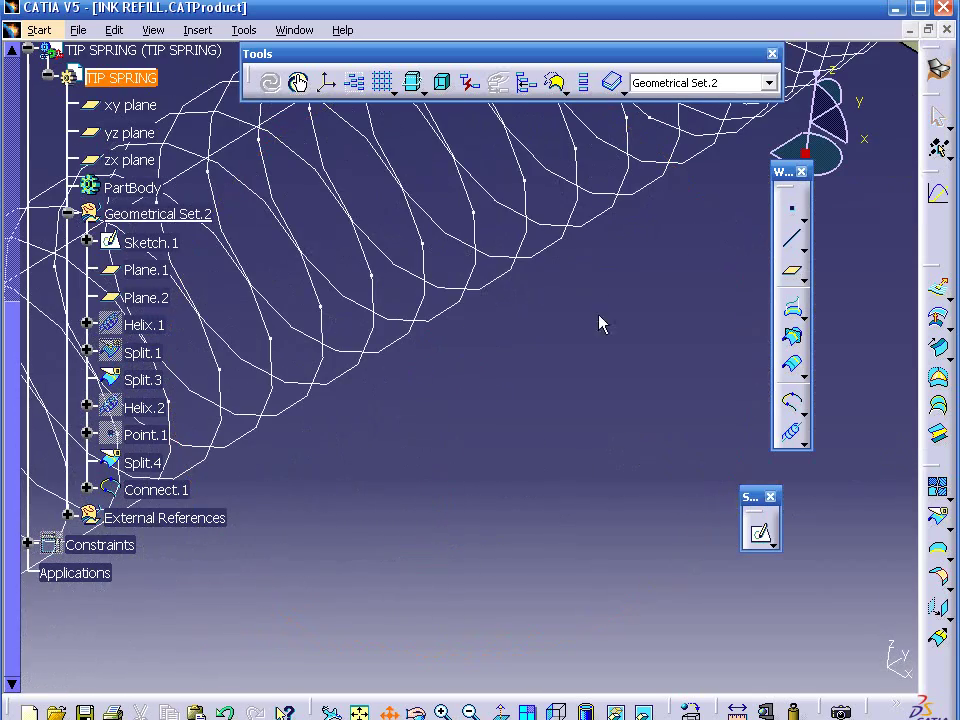
{"action": "middle_click_drag", "start_coordinate": [600, 323], "coordinate": [568, 654]}
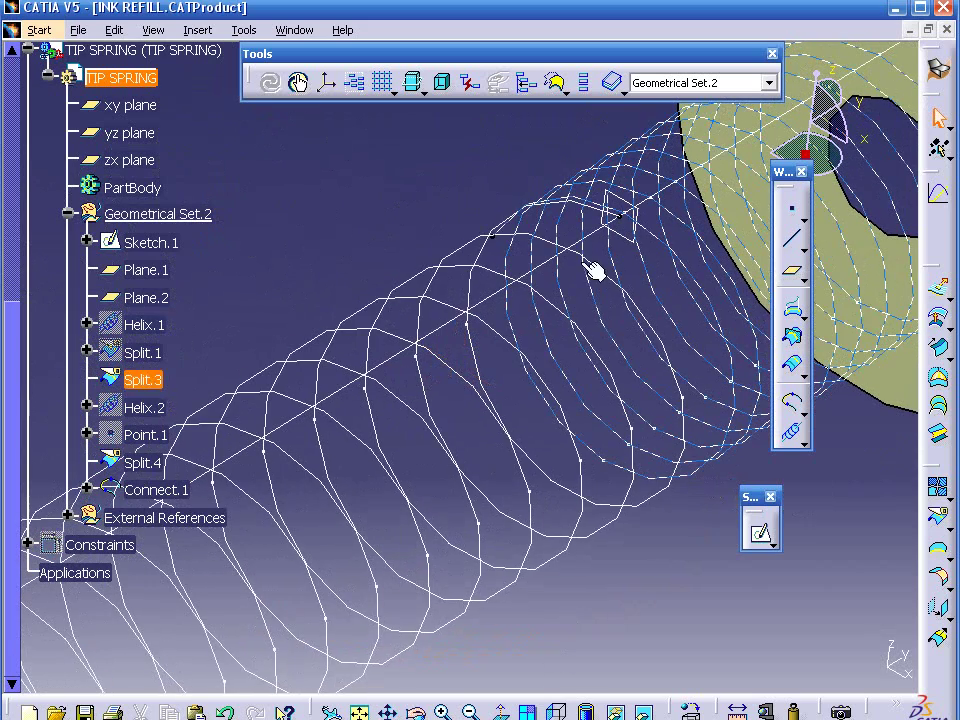
{"action": "left_click", "coordinate": [510, 229]}
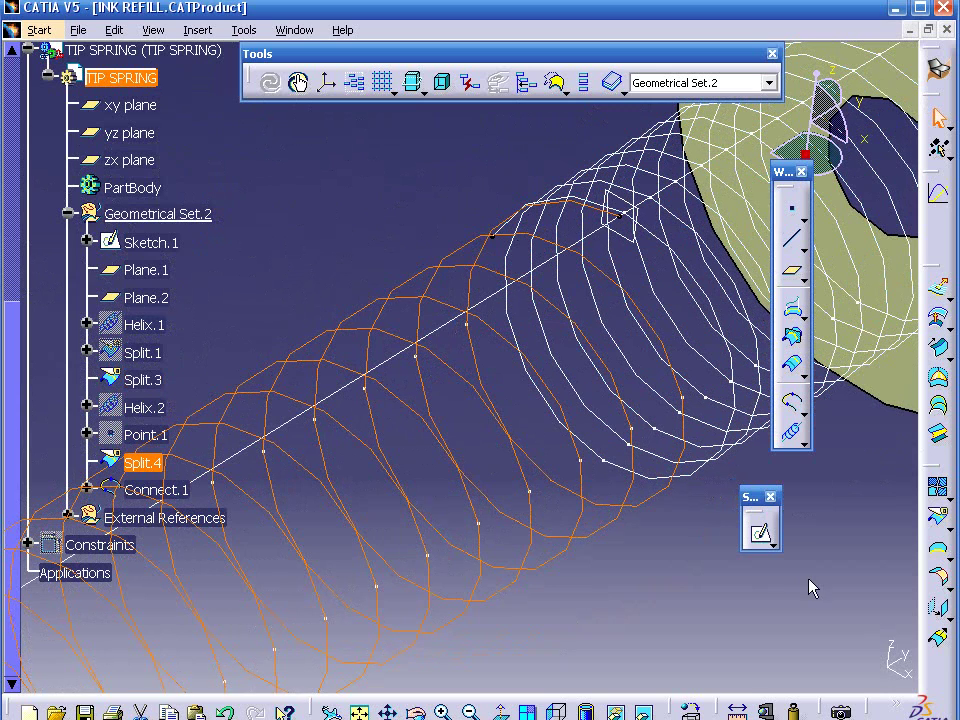
{"action": "left_click", "coordinate": [716, 596]}
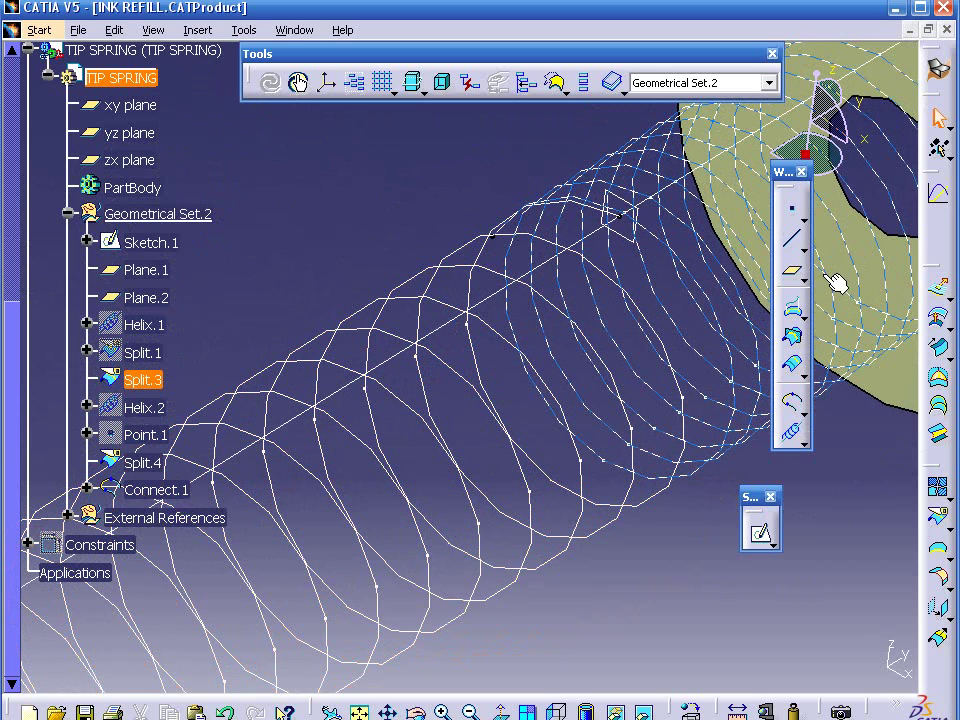
{"action": "left_click", "coordinate": [795, 215]}
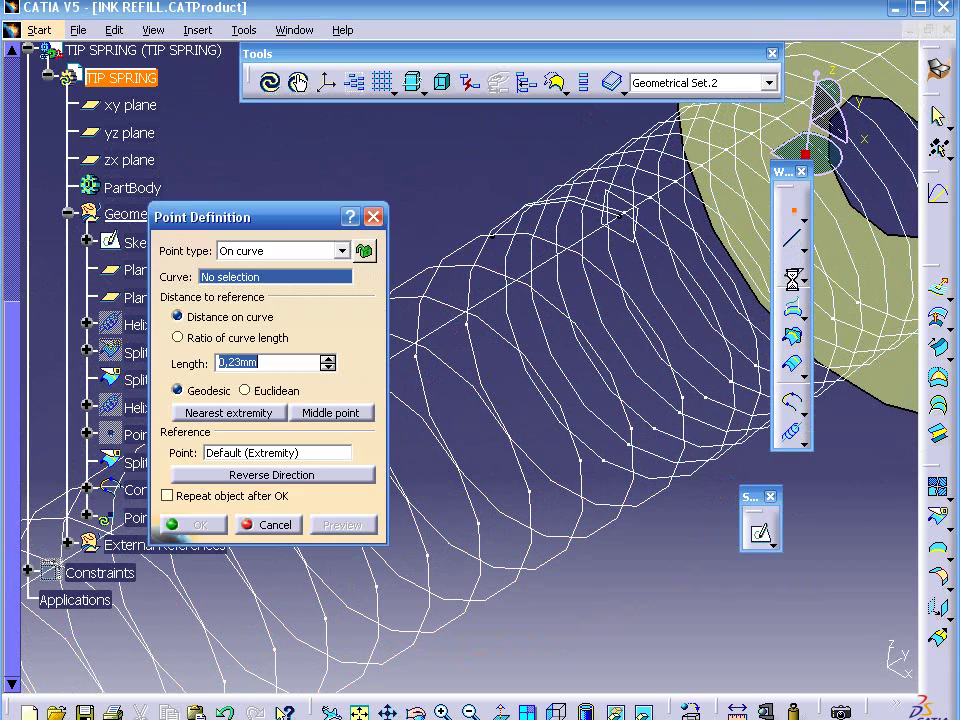
Step: Create Point.2 on Split.3 at 27,285 mm along the curve
{"action": "left_click", "coordinate": [733, 327]}
{"action": "left_click", "coordinate": [734, 334]}
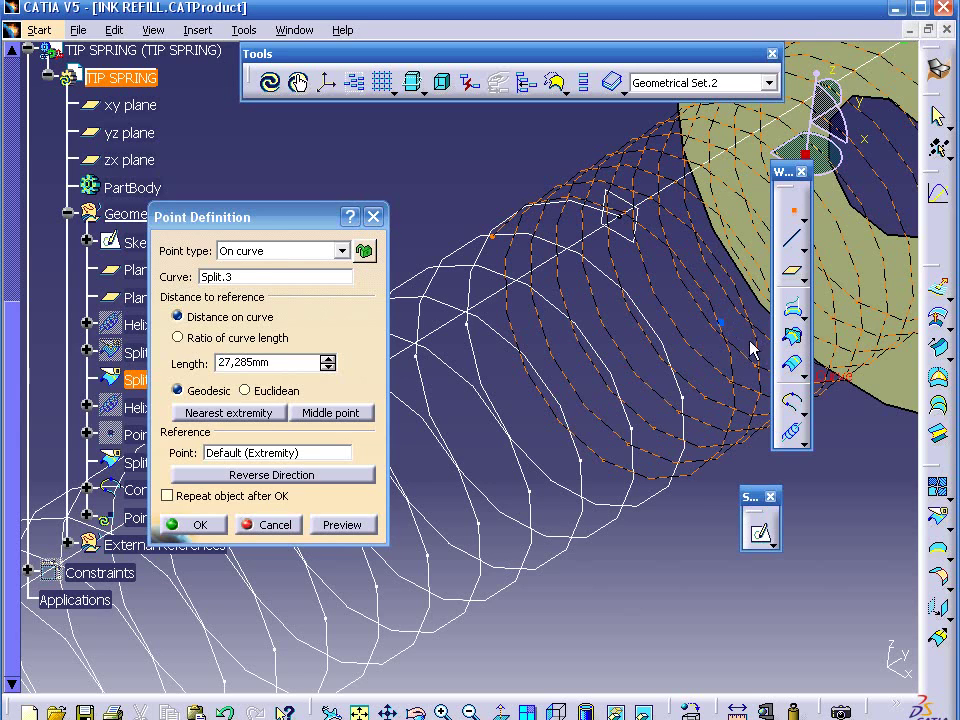
{"action": "left_click", "coordinate": [336, 525]}
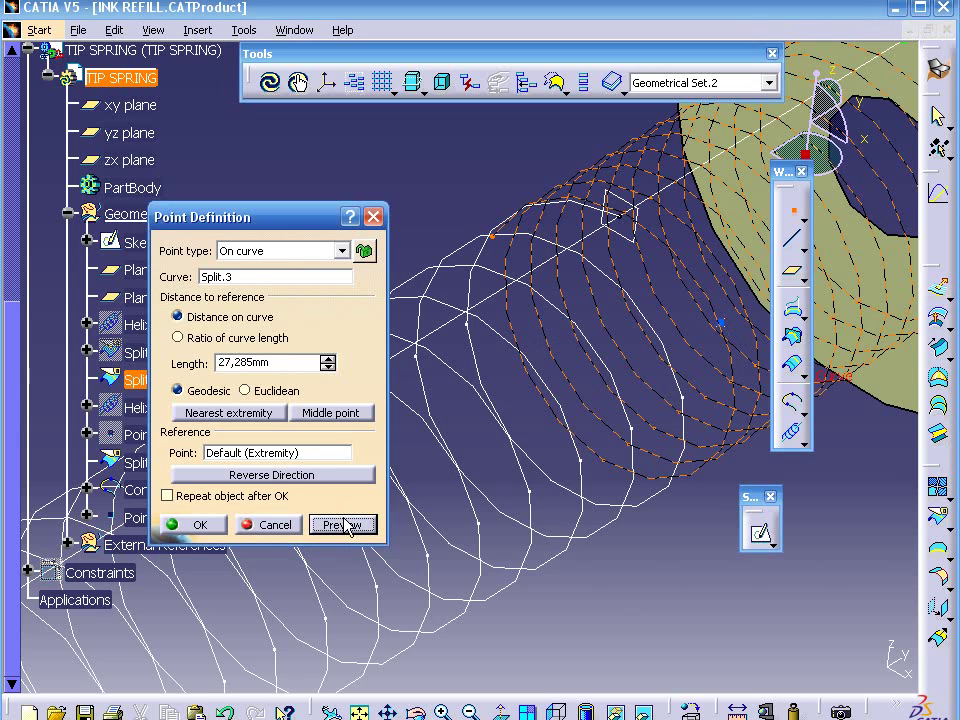
{"action": "left_click", "coordinate": [205, 526]}
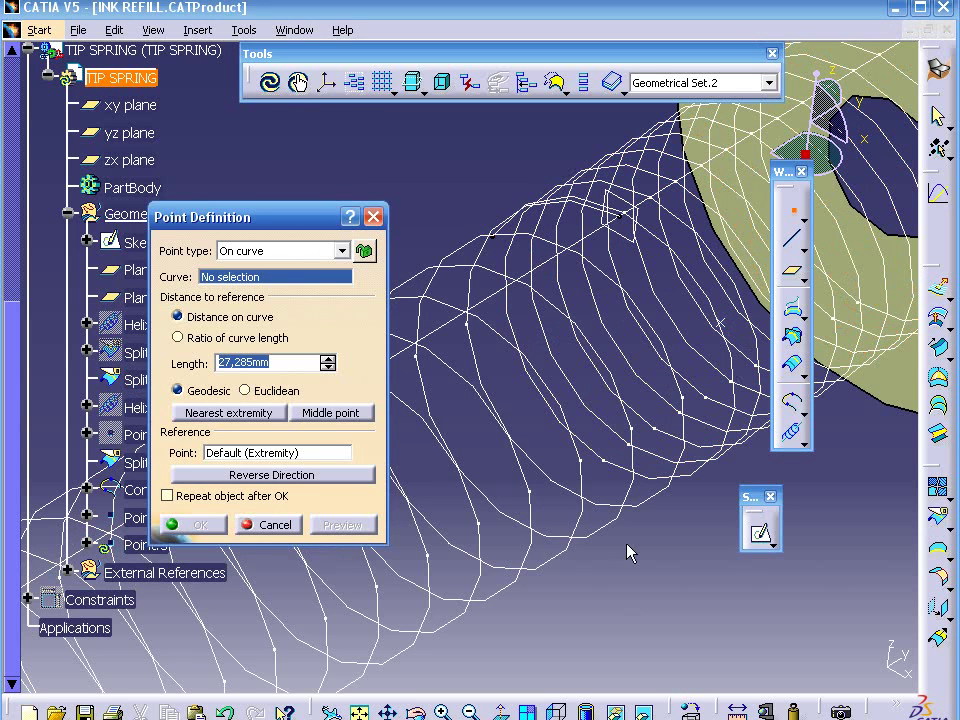
{"action": "left_click", "coordinate": [288, 530]}
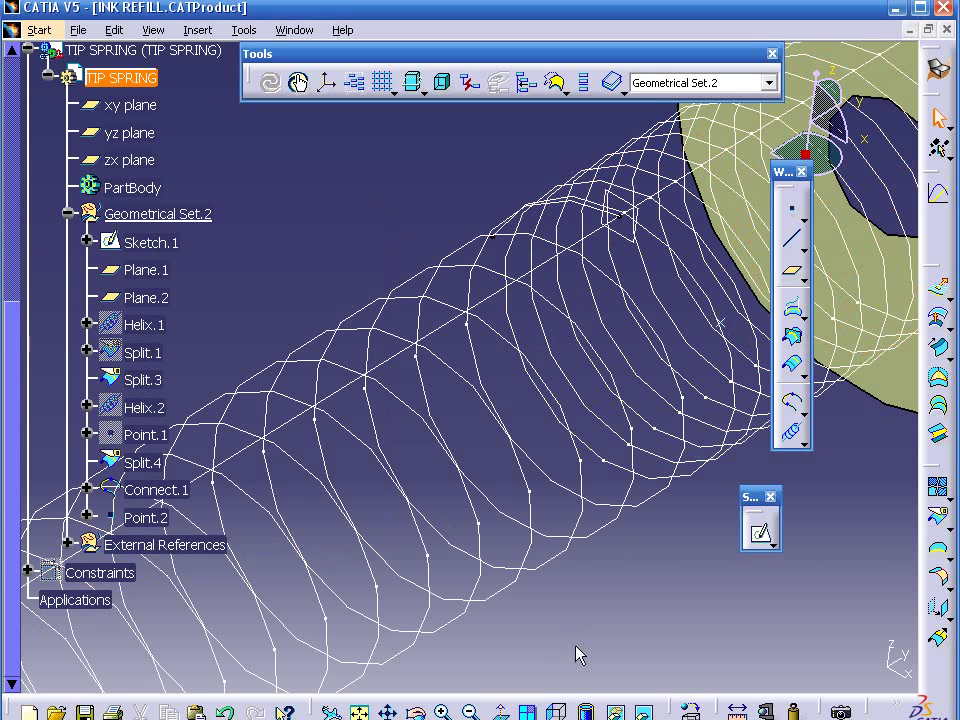
Step: Rotate the view so the spring lies roughly horizontal
{"action": "middle_click_drag", "start_coordinate": [744, 561], "coordinate": [614, 579]}
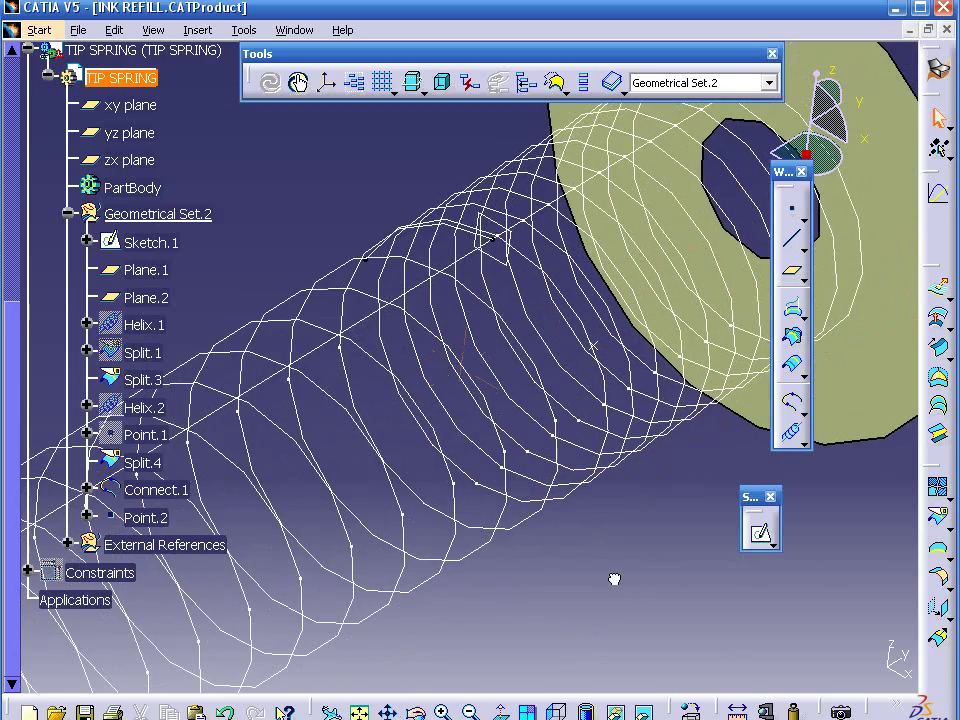
{"action": "middle_click_drag", "start_coordinate": [561, 458], "coordinate": [493, 475]}
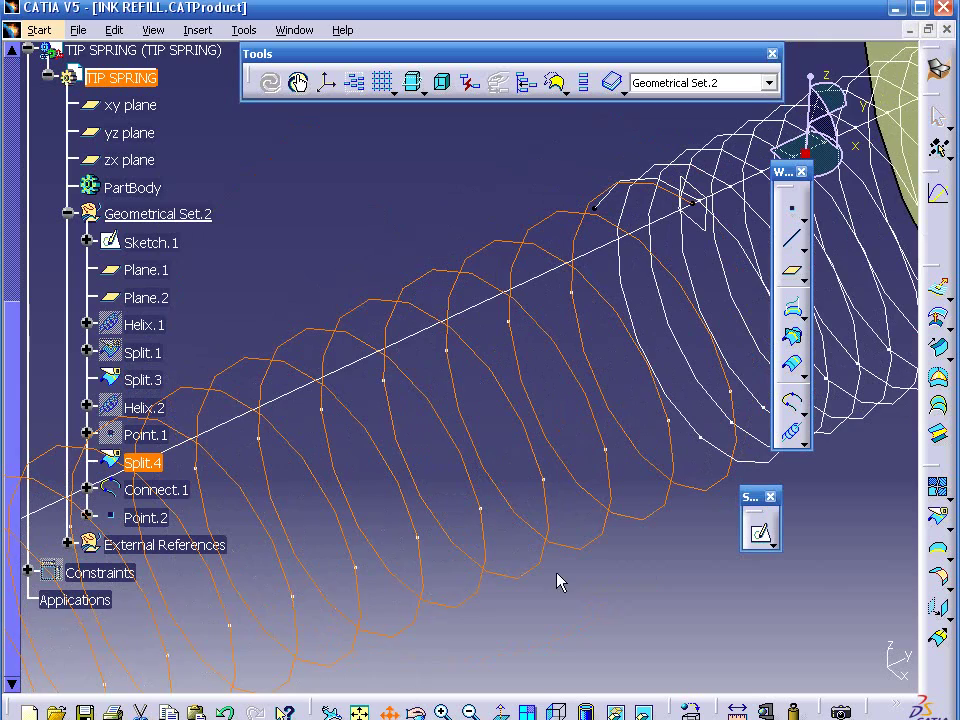
{"action": "middle_click_drag", "start_coordinate": [560, 582], "coordinate": [306, 654]}
{"action": "left_click", "coordinate": [306, 654]}
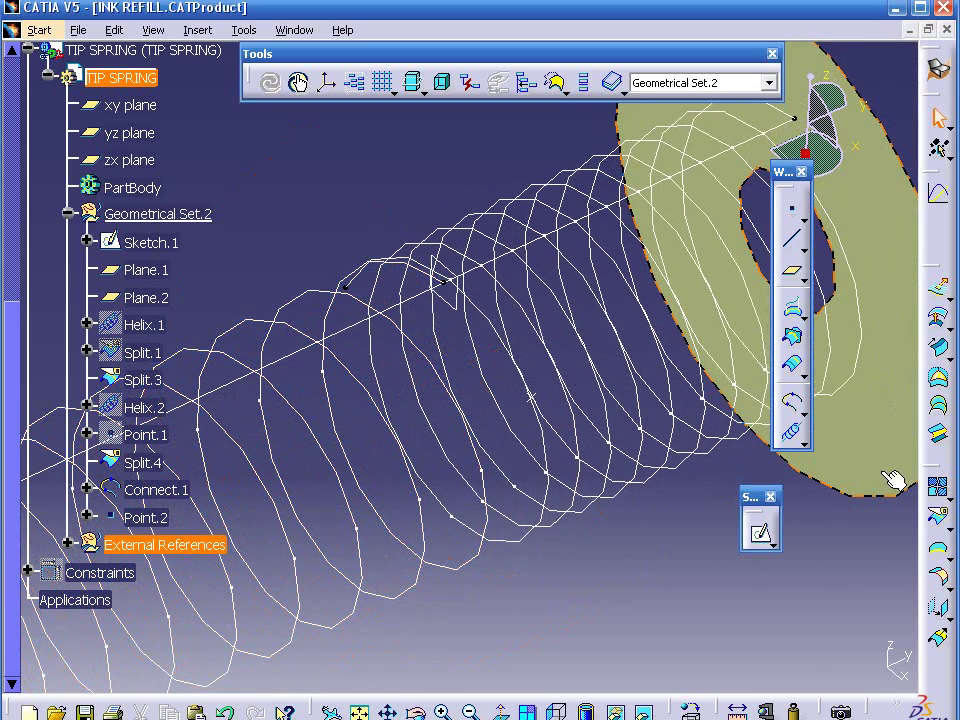
{"action": "left_click", "coordinate": [937, 515]}
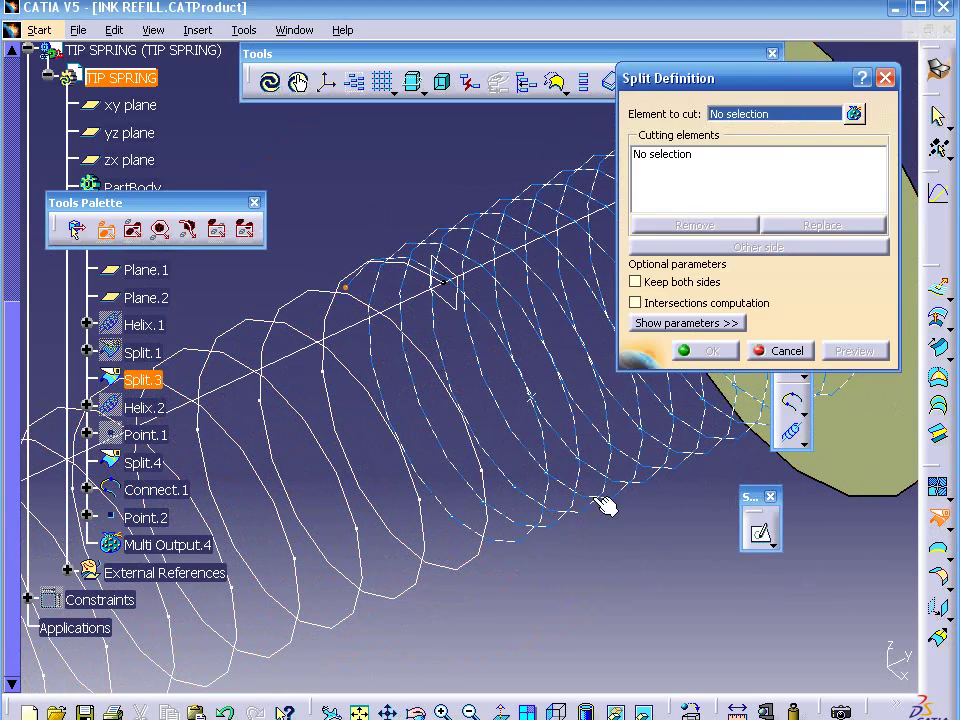
Step: Cut Split.3 at Point.2 to create the end coil Split.5
{"action": "left_click", "coordinate": [553, 424]}
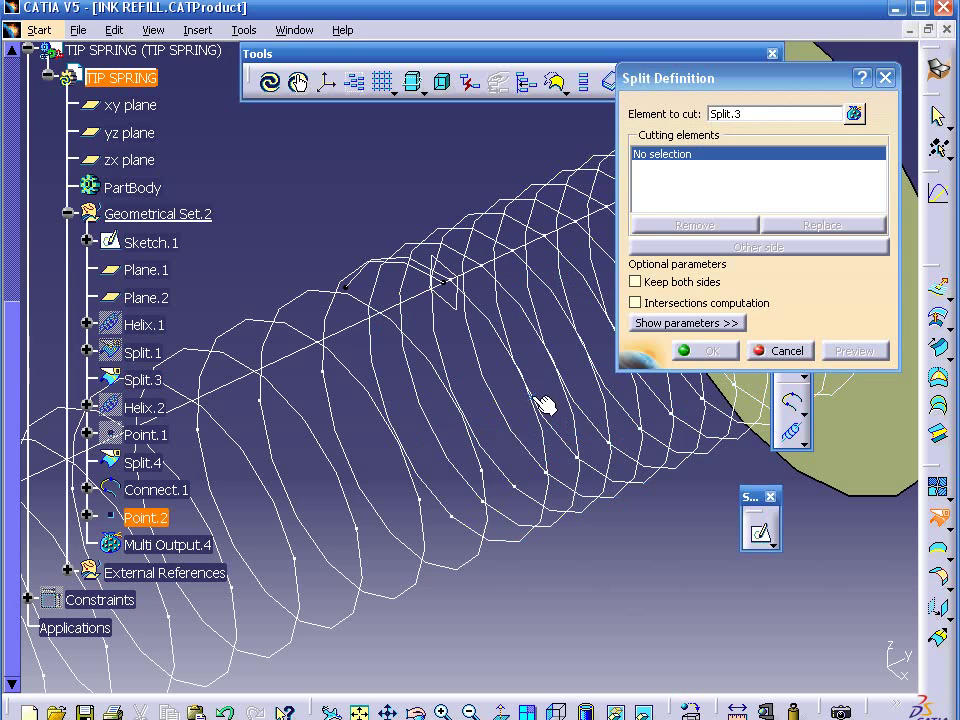
{"action": "left_click", "coordinate": [540, 395]}
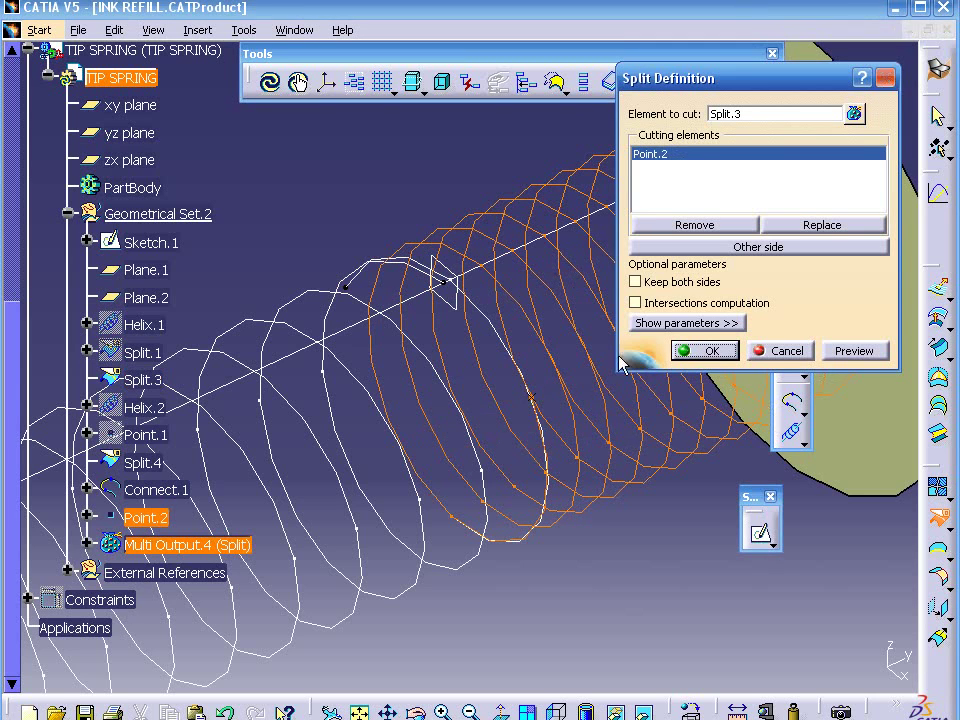
{"action": "left_click", "coordinate": [713, 351]}
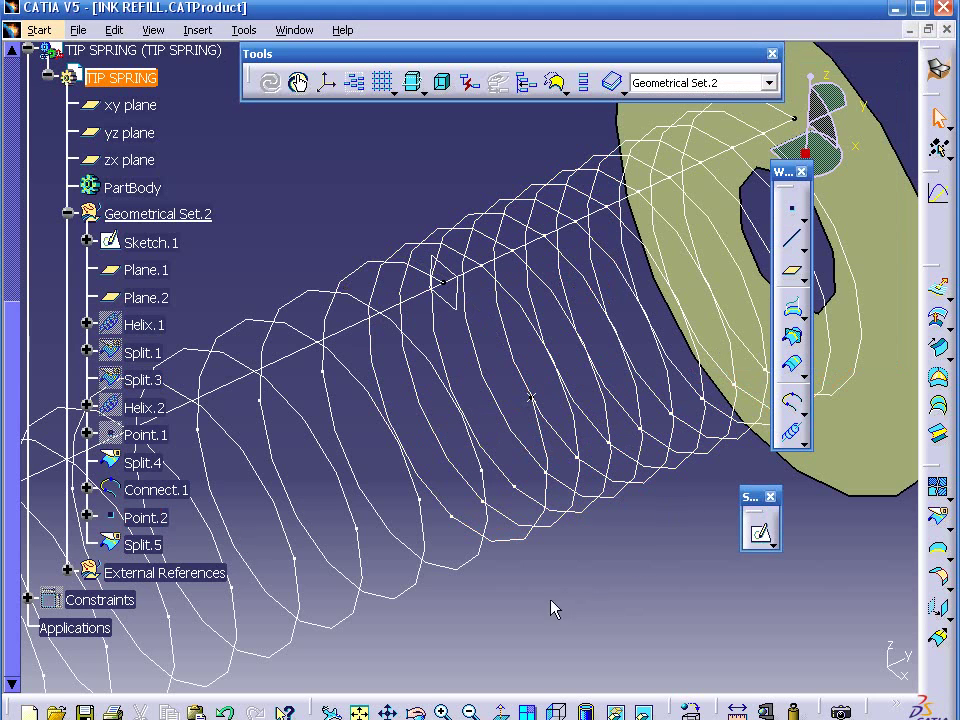
Step: Hide Plane.1, Plane.2 and Point.2 from the view
{"action": "mouse_move", "coordinate": [381, 568]}
{"action": "middle_mouse_down"}
{"action": "mouse_move", "coordinate": [322, 572]}
{"action": "mouse_move", "coordinate": [347, 570]}
{"action": "middle_mouse_up"}
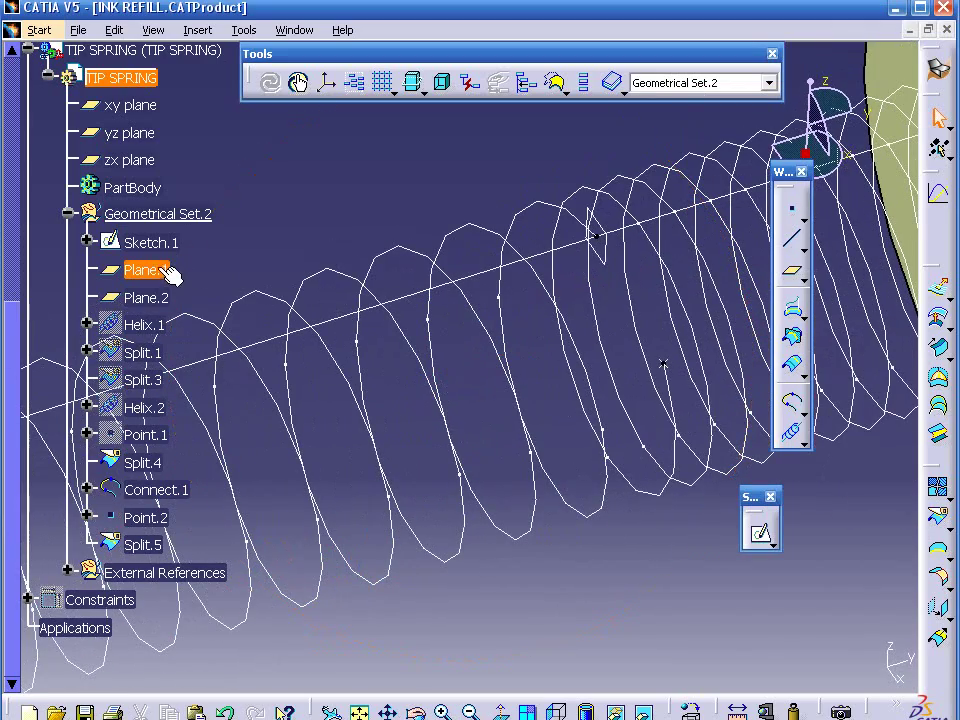
{"action": "left_click", "coordinate": [145, 297], "text": "ctrl"}
{"action": "right_click", "coordinate": [157, 298]}
{"action": "left_click", "coordinate": [210, 357]}
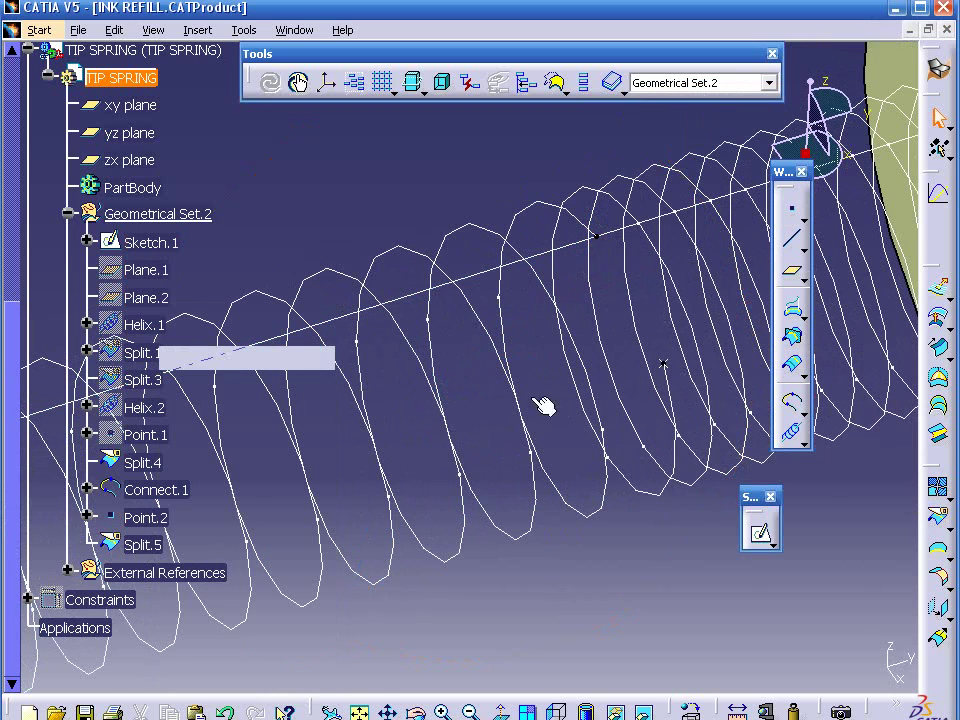
{"action": "left_click", "coordinate": [173, 519]}
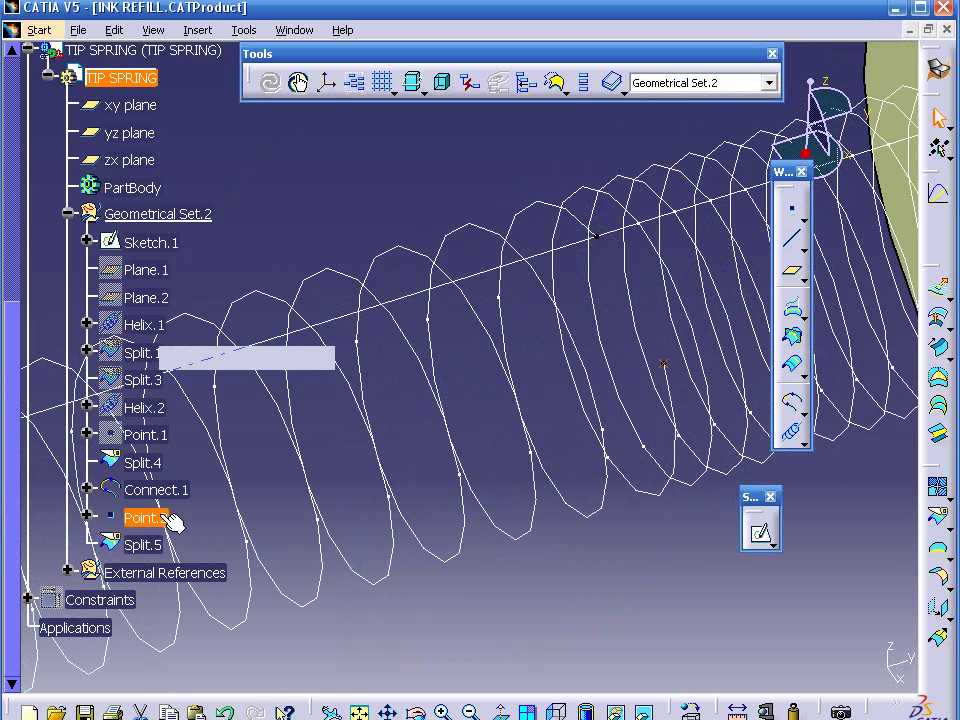
{"action": "right_click", "coordinate": [173, 519]}
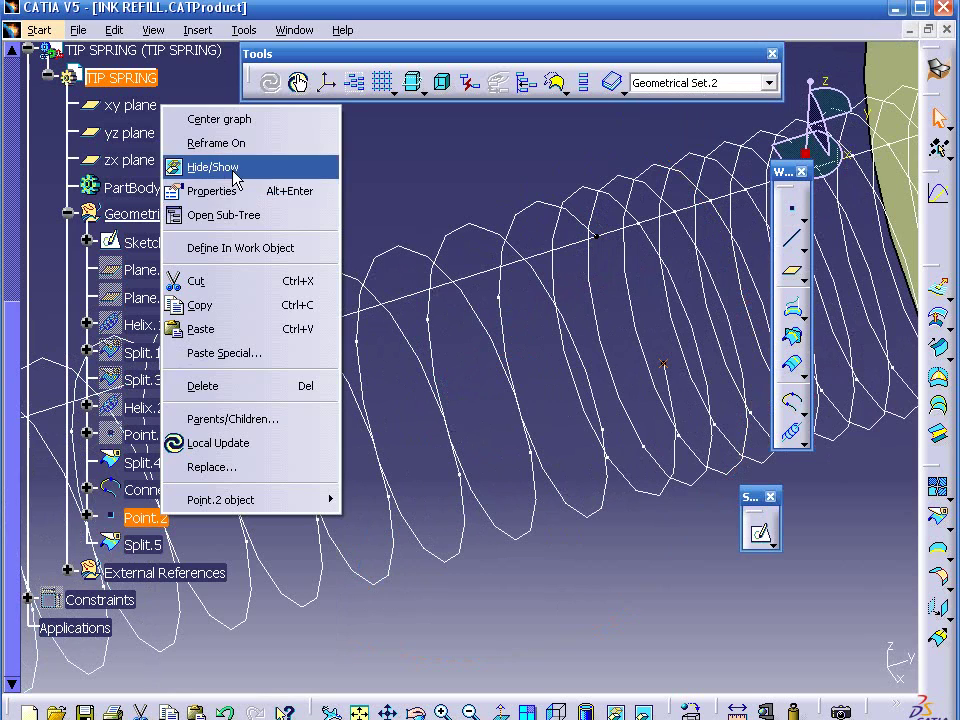
{"action": "left_click", "coordinate": [220, 165]}
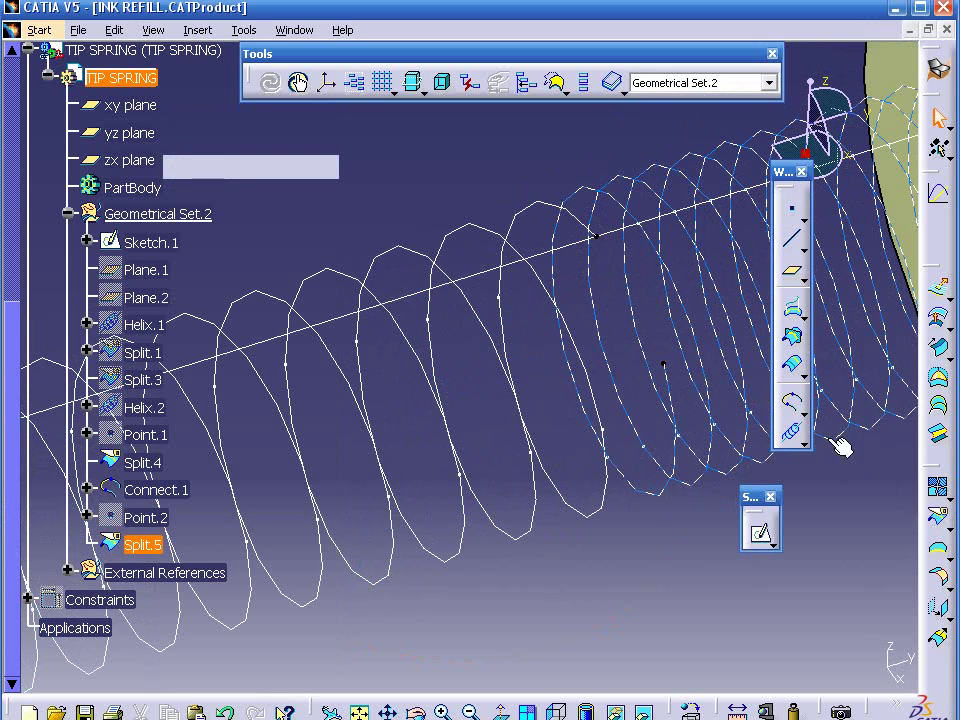
{"action": "left_click", "coordinate": [793, 410]}
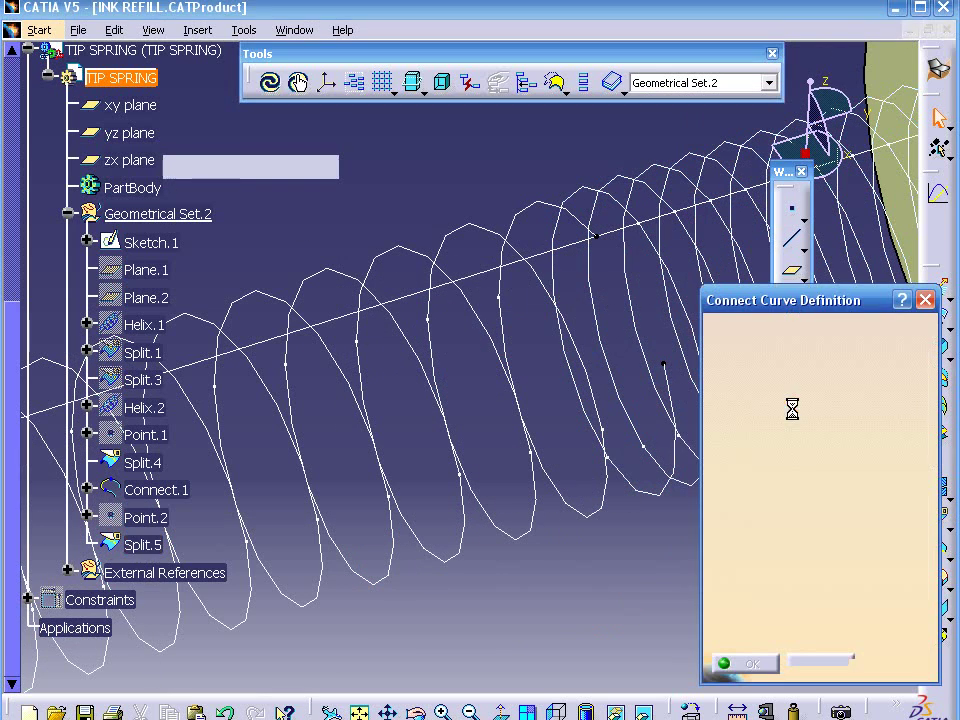
Step: Abandon the connect attempt that snapped to a Sketch.1 vertex, and hide Sketch.1
{"action": "left_click", "coordinate": [664, 363]}
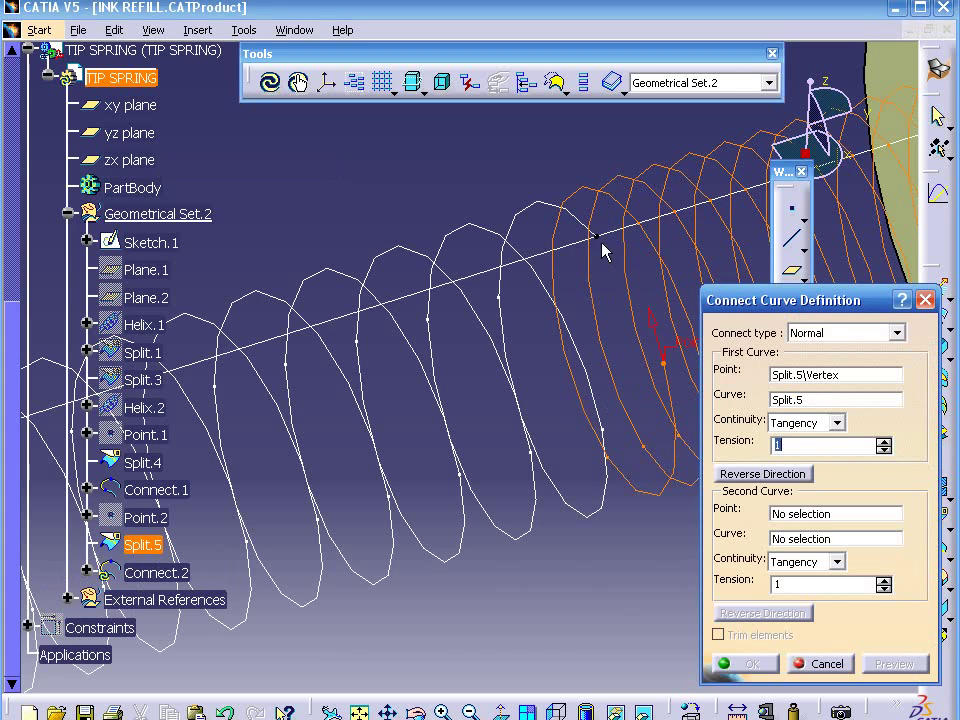
{"action": "left_click", "coordinate": [799, 514]}
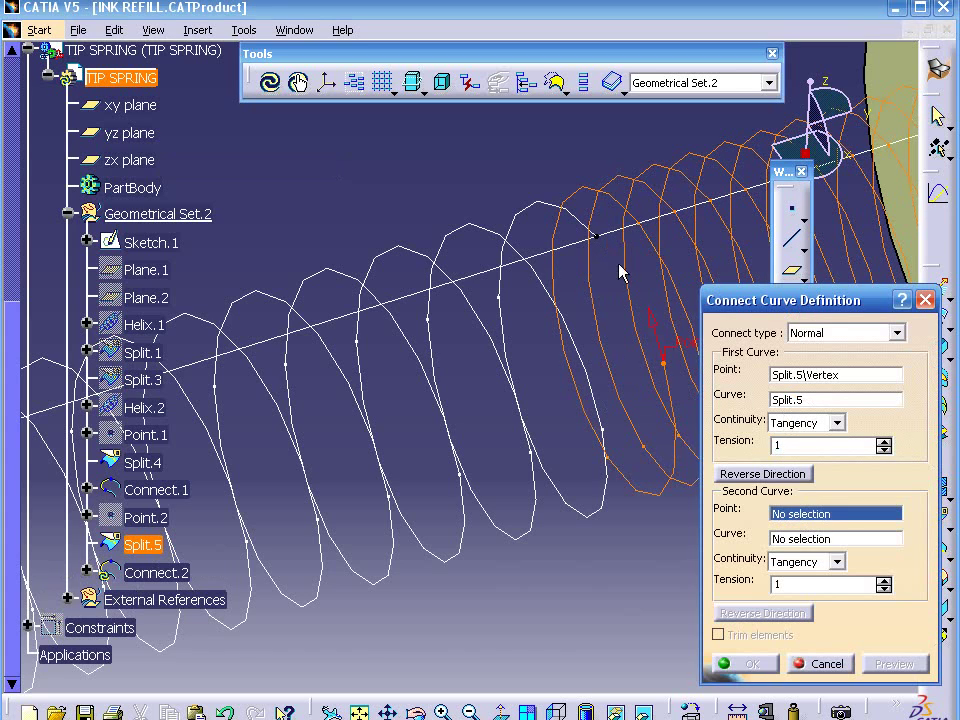
{"action": "left_click", "coordinate": [598, 239]}
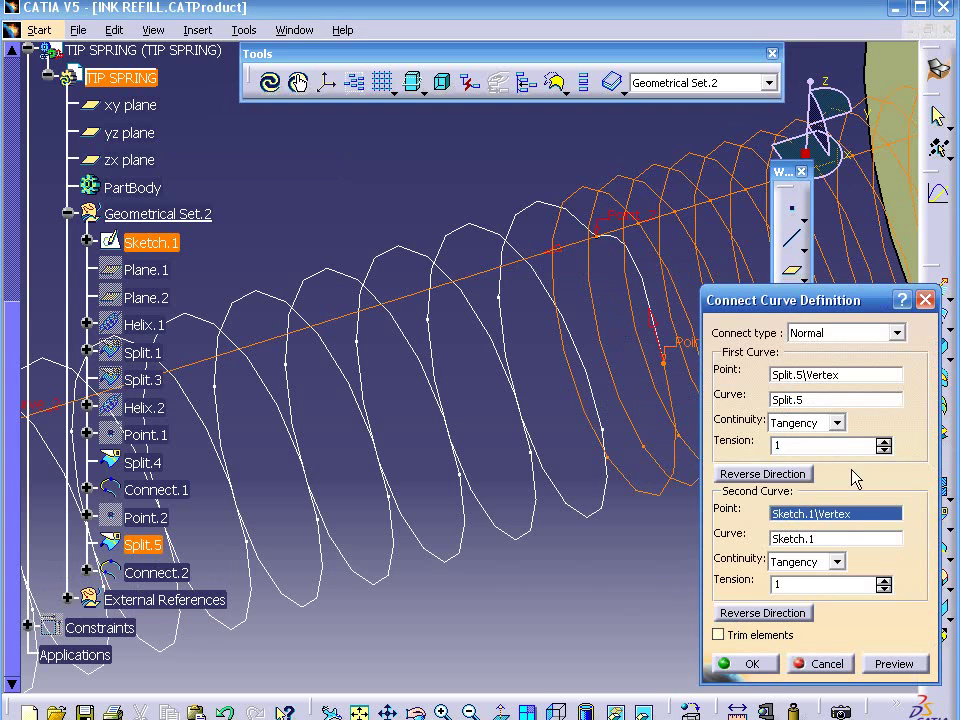
{"action": "right_click", "coordinate": [838, 518]}
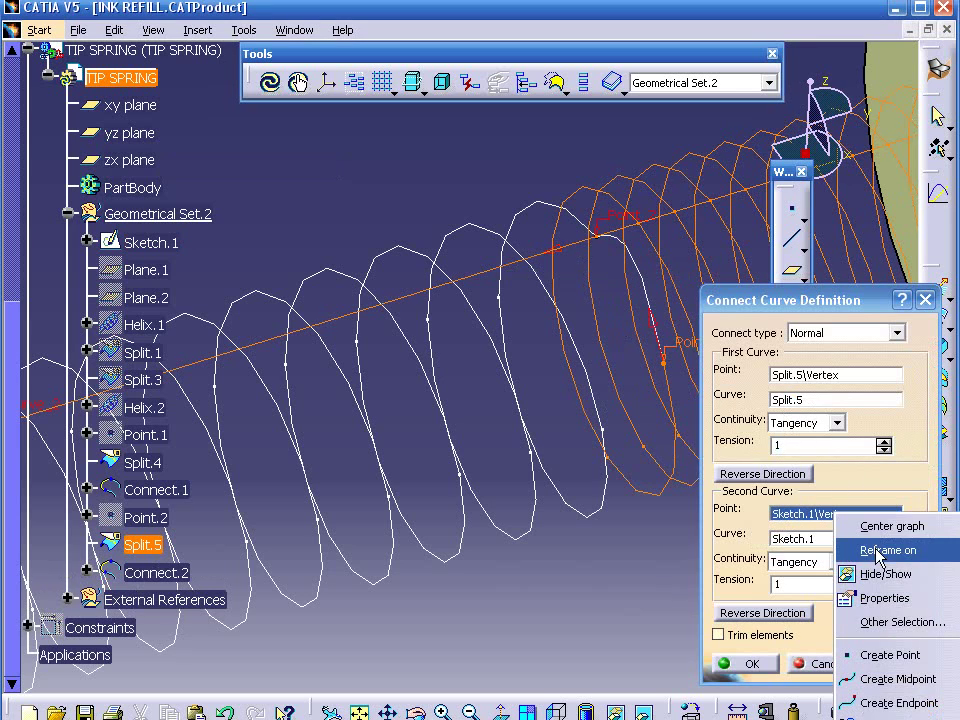
{"action": "left_click", "coordinate": [881, 622]}
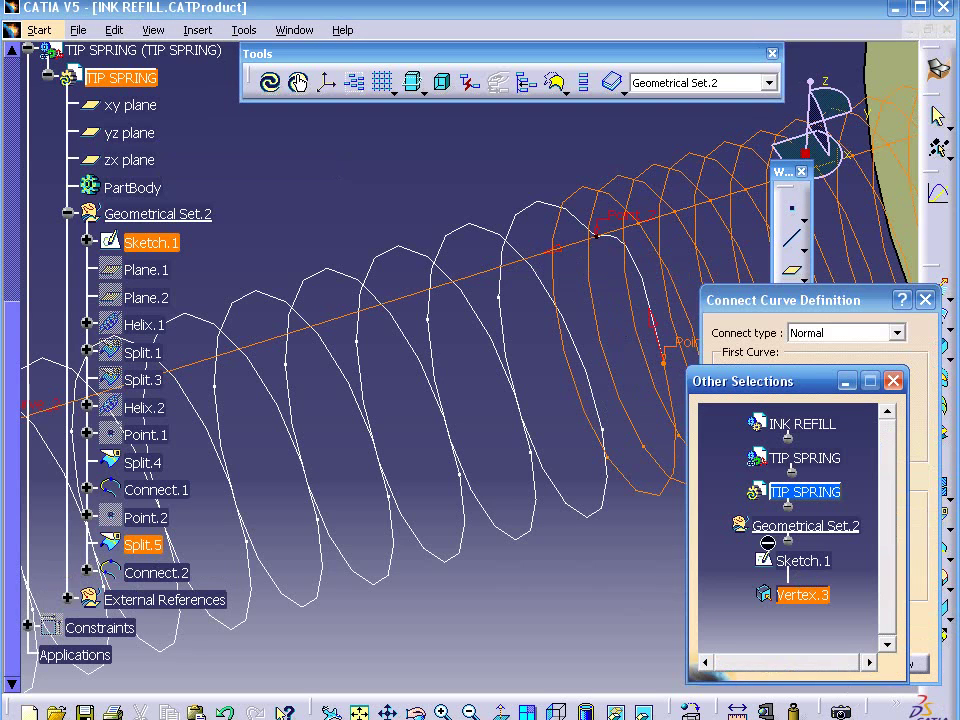
{"action": "left_click", "coordinate": [894, 382]}
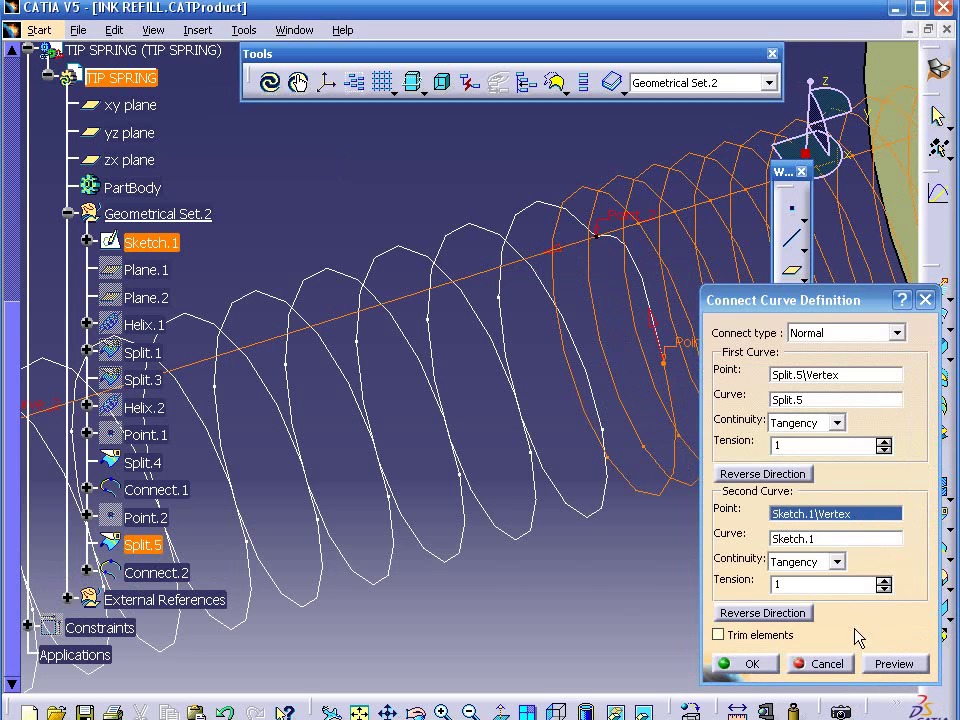
{"action": "left_click", "coordinate": [822, 662]}
{"action": "left_click", "coordinate": [165, 245]}
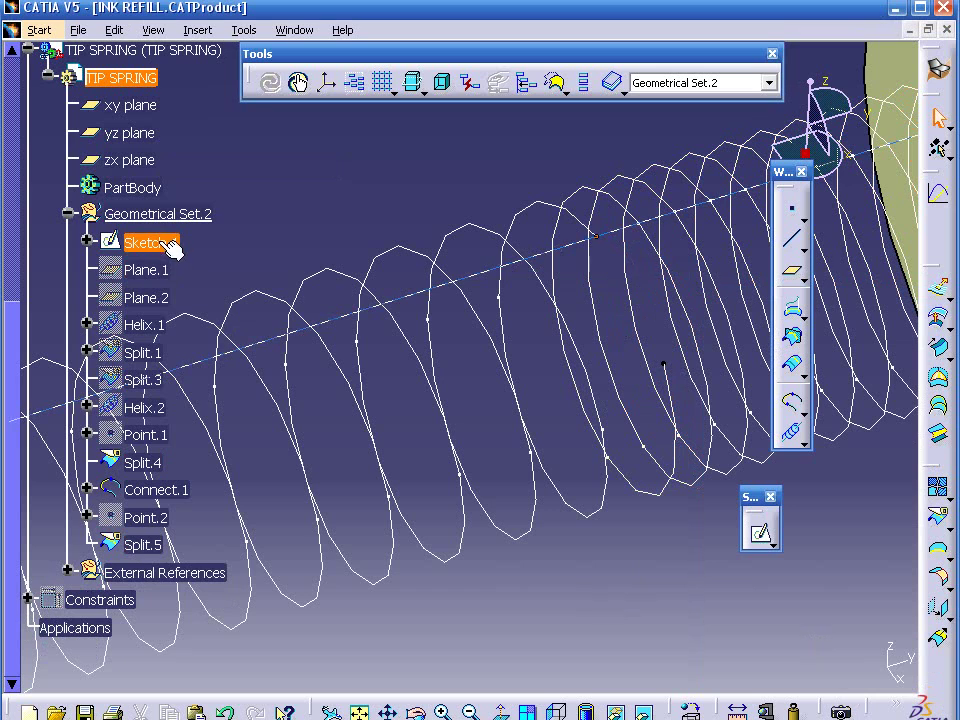
{"action": "right_click", "coordinate": [161, 244]}
{"action": "left_click", "coordinate": [231, 303]}
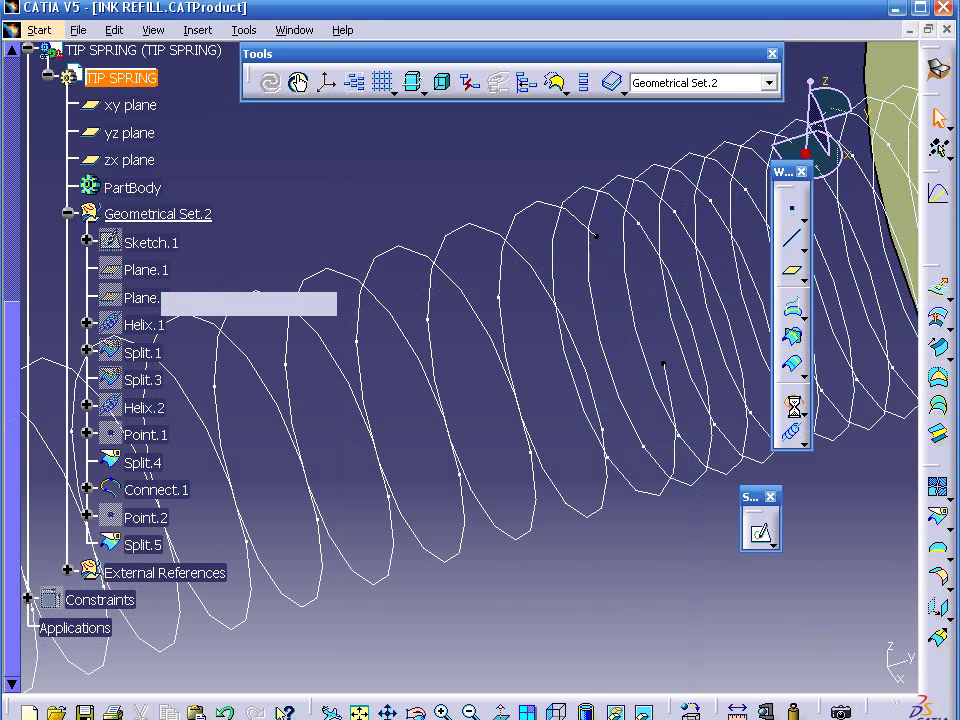
Step: Connect Split.5's end vertex to Split.4's tangentially, reversing Split.4's direction
{"action": "left_click", "coordinate": [796, 405]}
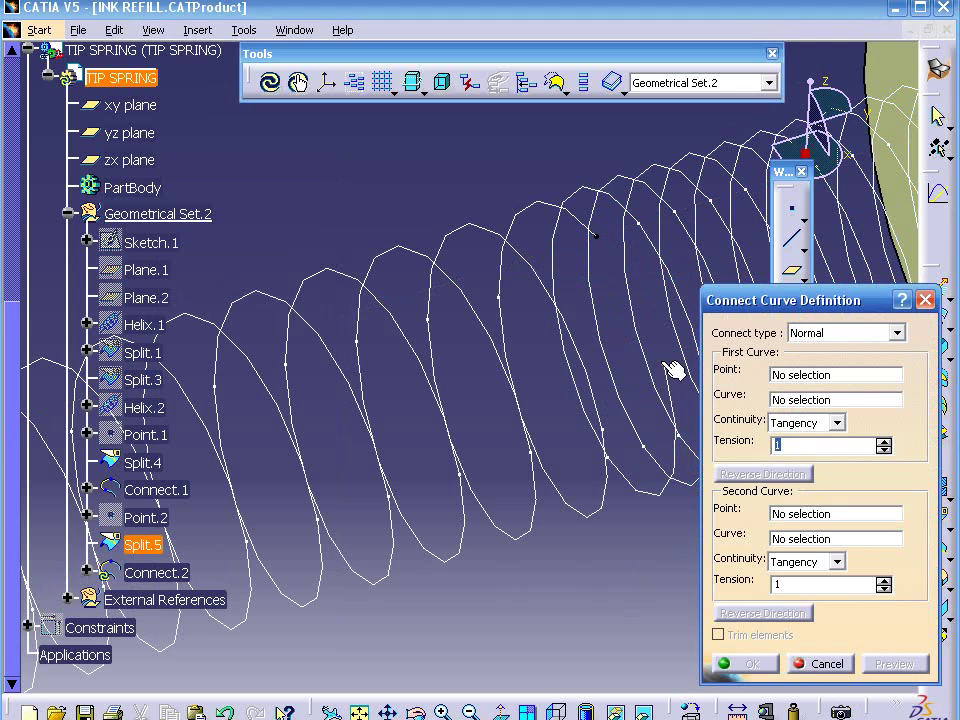
{"action": "left_click", "coordinate": [672, 388]}
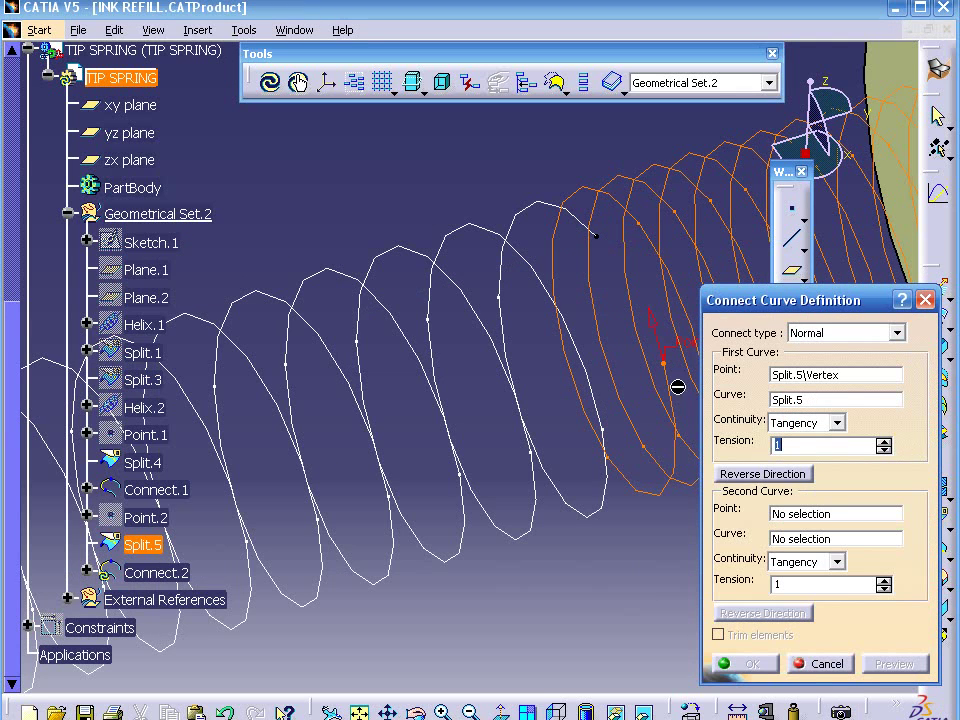
{"action": "left_click", "coordinate": [850, 514]}
{"action": "left_click", "coordinate": [602, 242]}
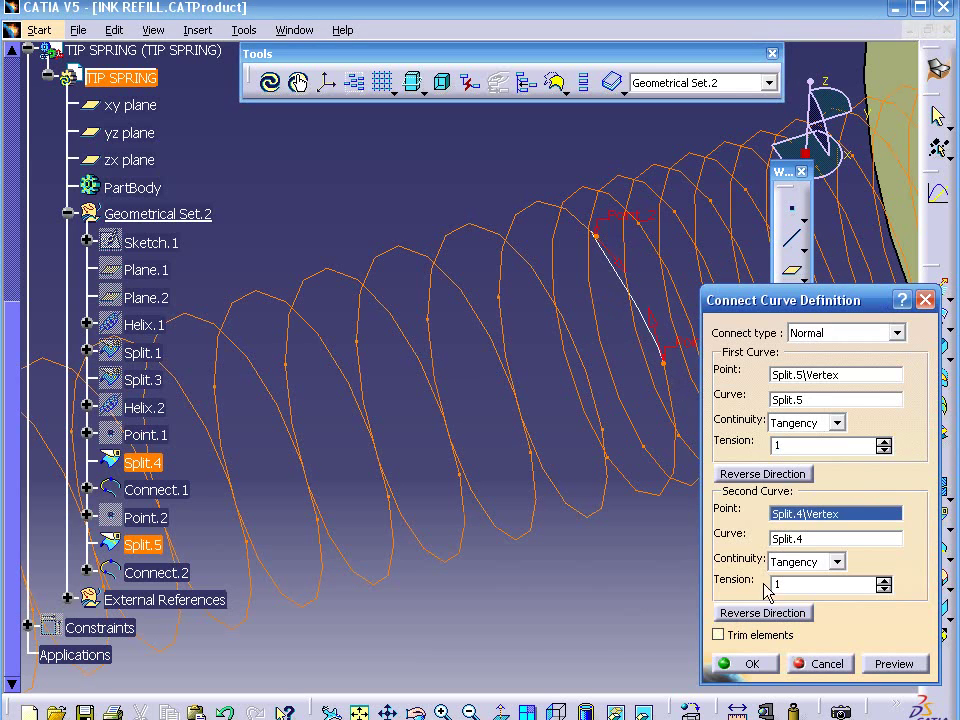
{"action": "left_click", "coordinate": [762, 613]}
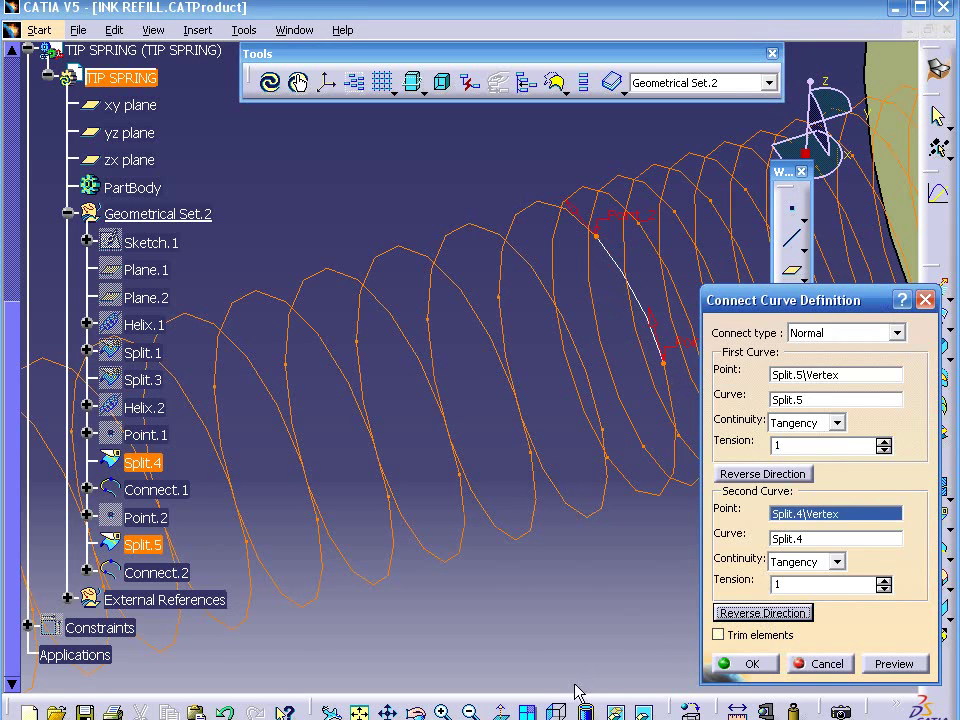
{"action": "left_click", "coordinate": [556, 712]}
{"action": "left_click", "coordinate": [556, 712]}
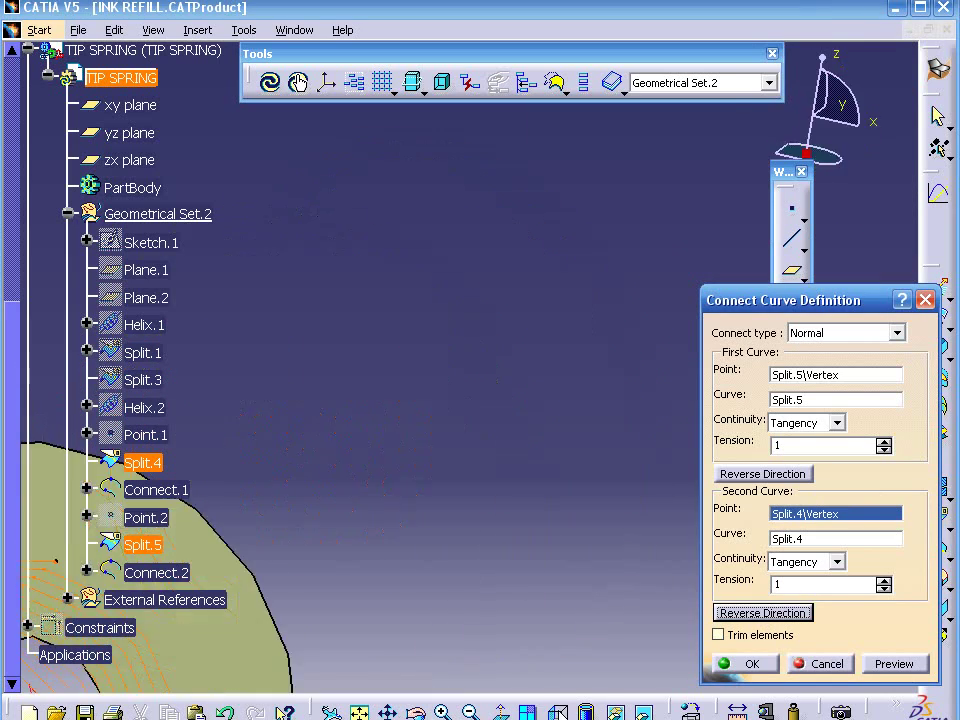
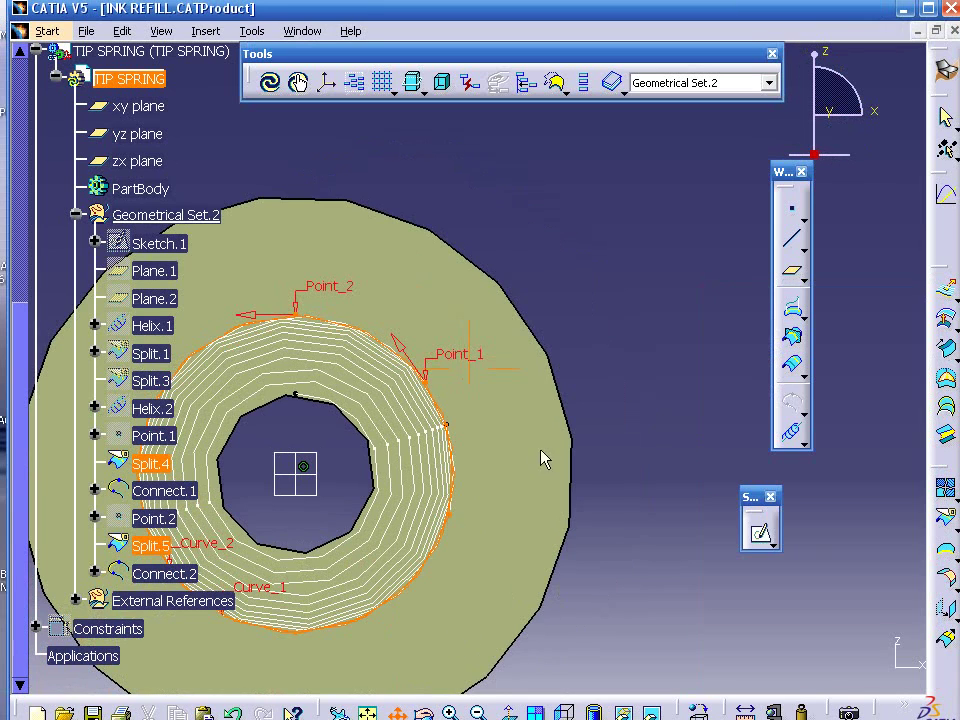
Step: Set the Split.5-end tension of Connect.2 to 1,1 and check it in the Right and other standard views
{"action": "middle_click_drag", "start_coordinate": [542, 456], "coordinate": [620, 416]}
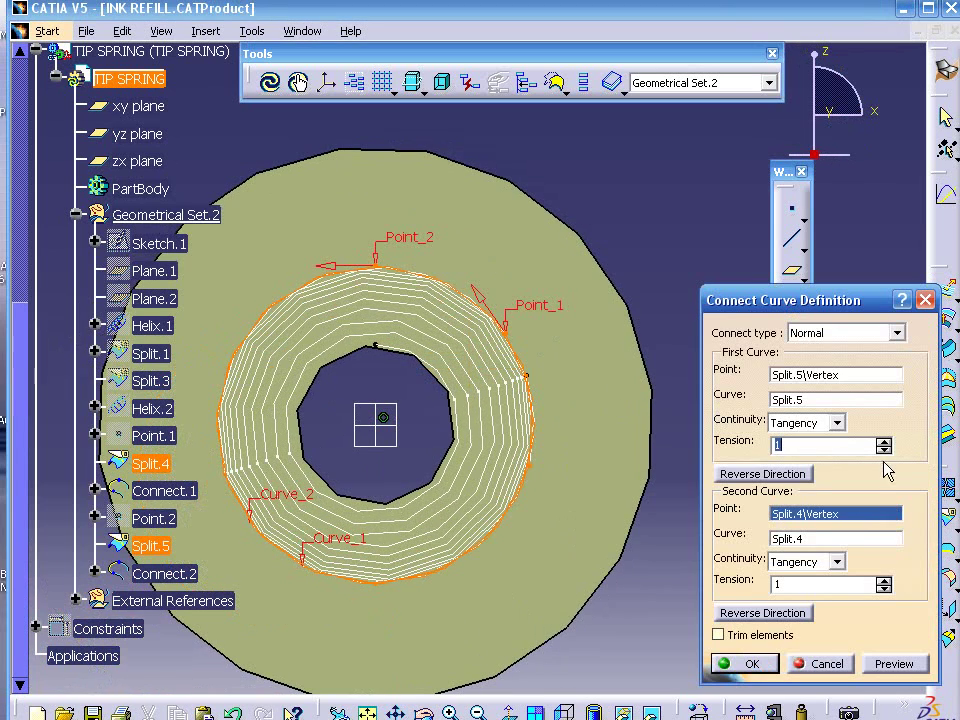
{"action": "left_click", "coordinate": [883, 442]}
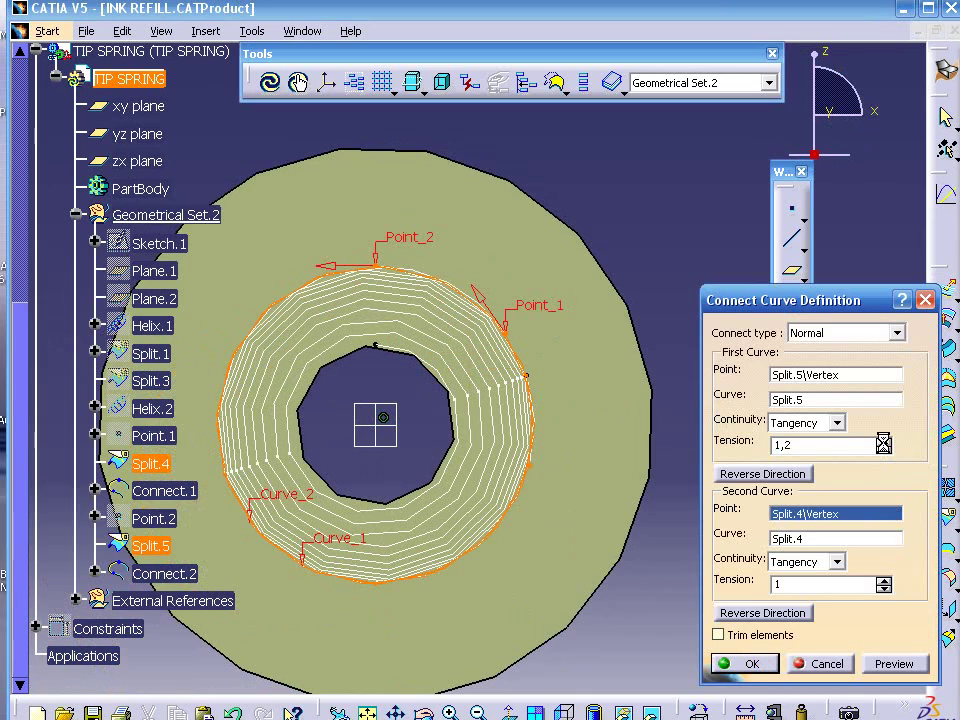
{"action": "left_click", "coordinate": [883, 449]}
{"action": "left_click", "coordinate": [884, 582]}
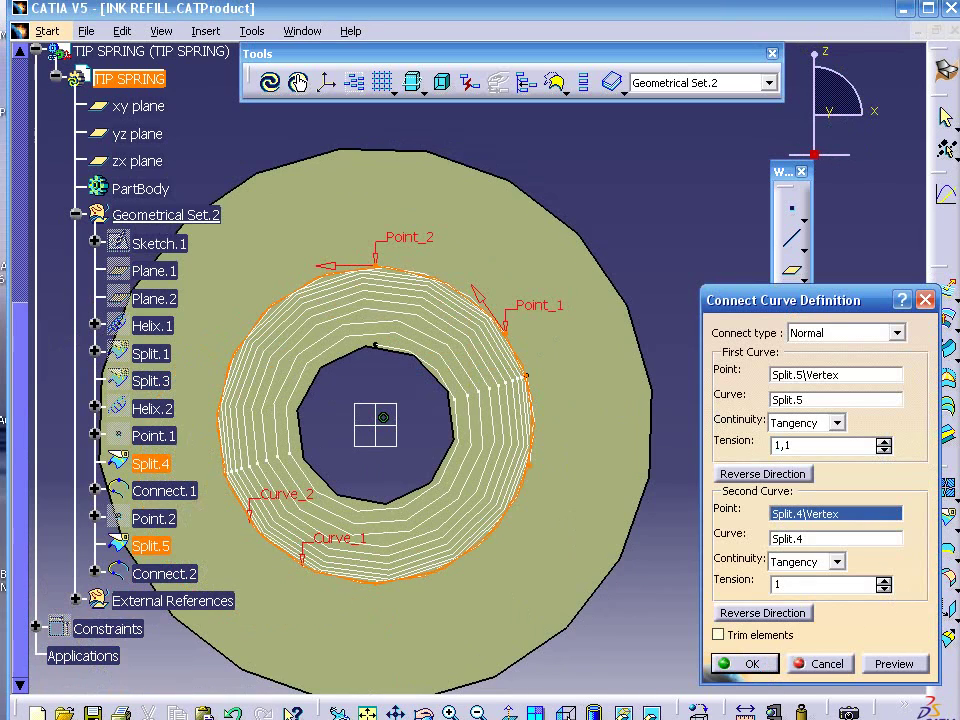
{"action": "left_click", "coordinate": [594, 712]}
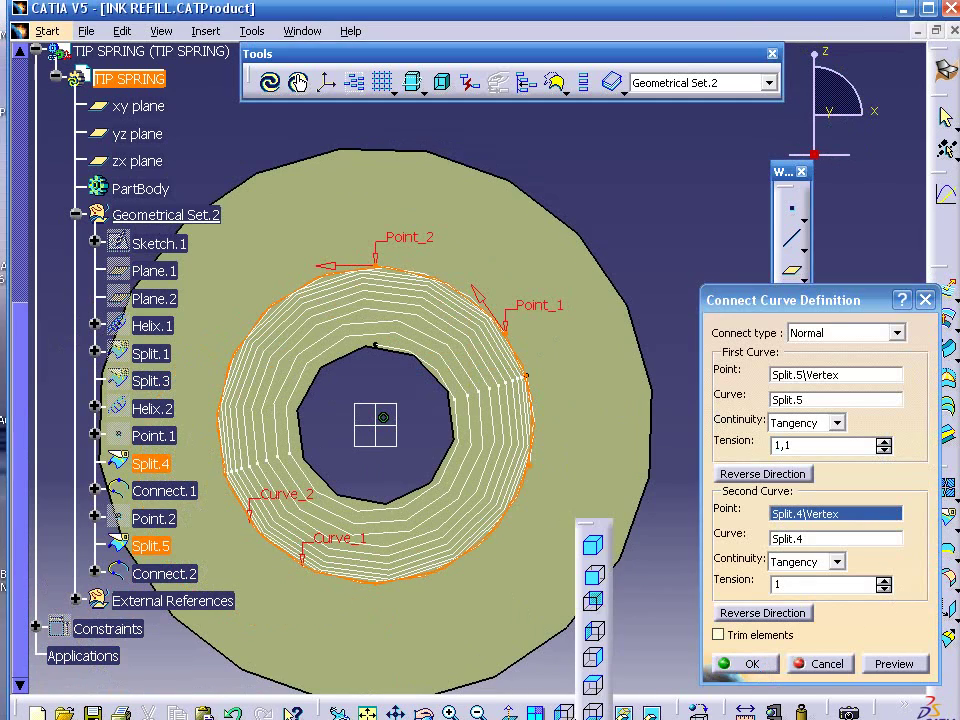
{"action": "left_click", "coordinate": [598, 662]}
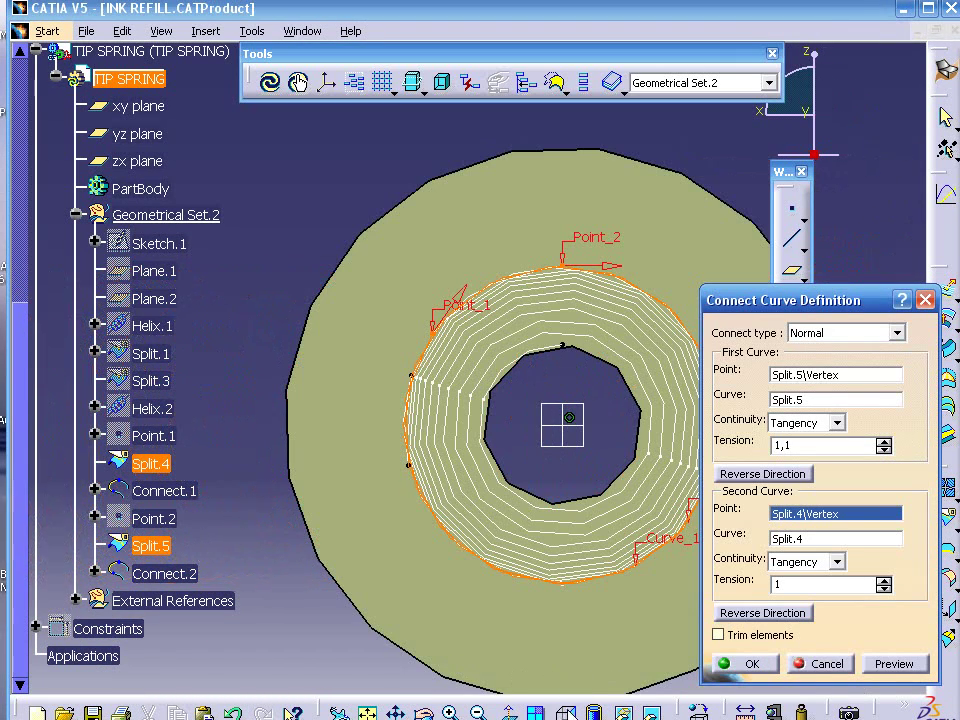
{"action": "left_click", "coordinate": [594, 712]}
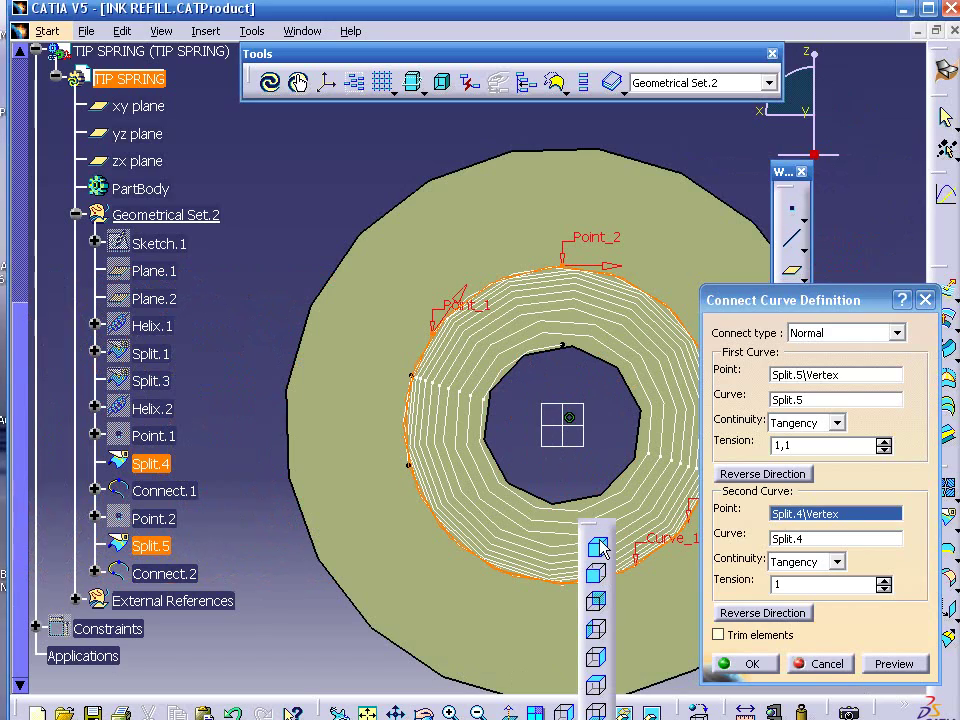
{"action": "left_click", "coordinate": [598, 548]}
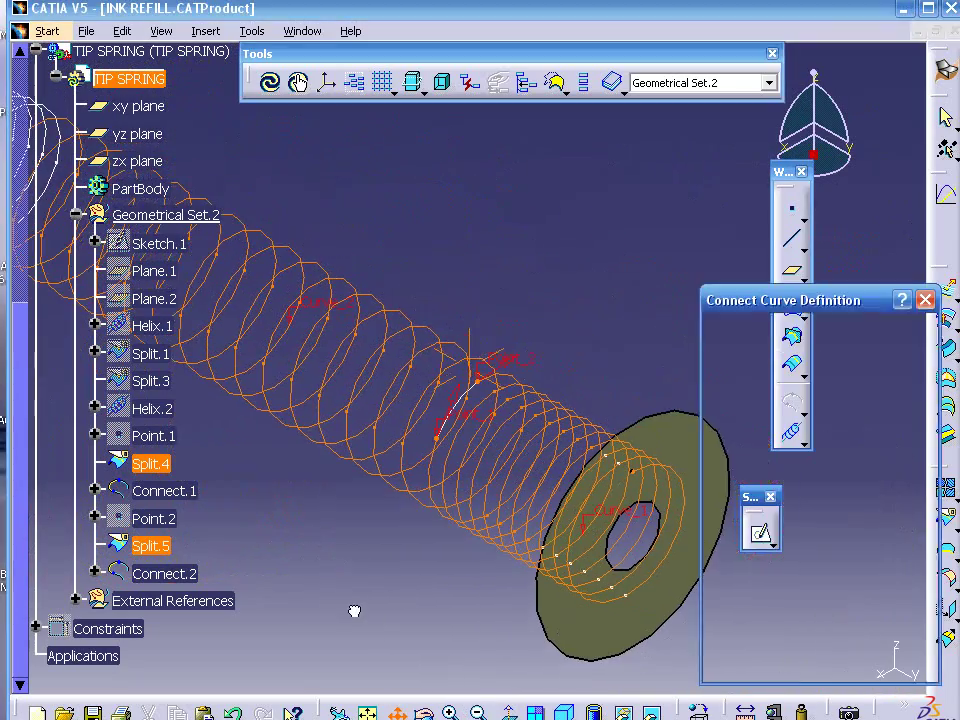
Step: Commit Connect.2, zoom out to show the whole spring, and select the yz plane
{"action": "left_click", "coordinate": [752, 664]}
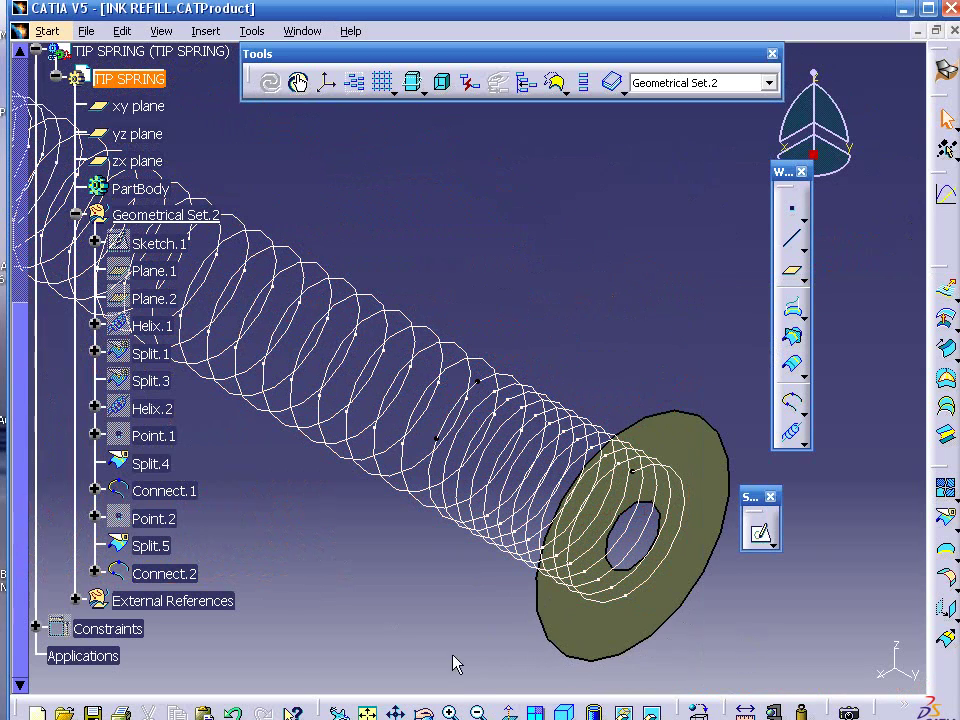
{"action": "middle_click_drag", "start_coordinate": [361, 536], "coordinate": [318, 535], "text": "ctrl"}
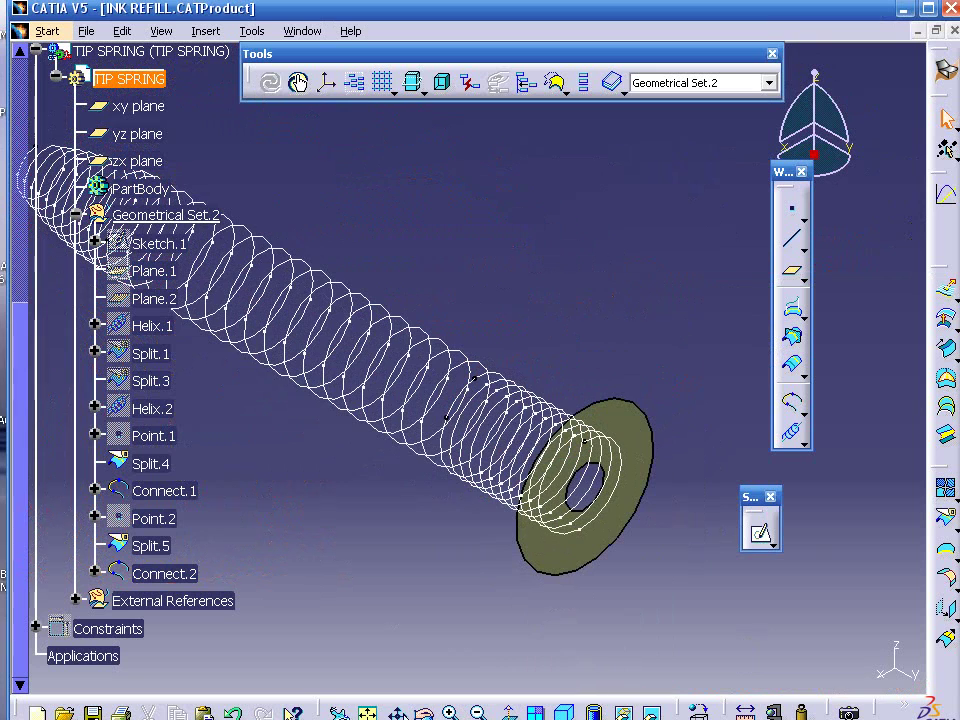
{"action": "mouse_move", "coordinate": [400, 604]}
{"action": "middle_mouse_down"}
{"action": "mouse_move", "coordinate": [585, 579]}
{"action": "mouse_move", "coordinate": [714, 614]}
{"action": "middle_mouse_up"}
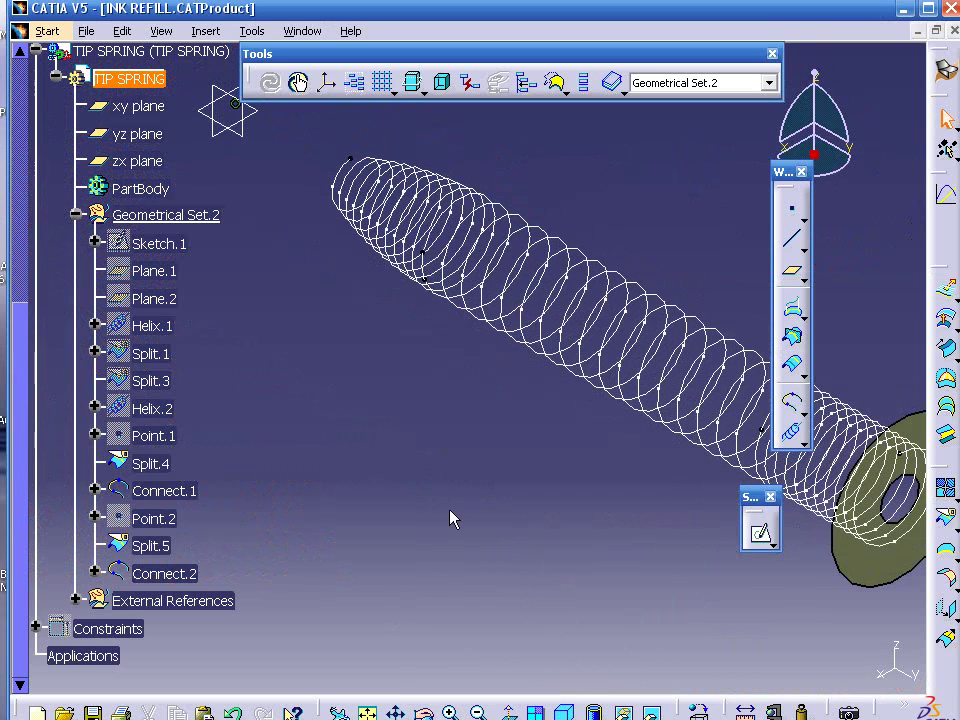
{"action": "middle_click_drag", "start_coordinate": [279, 434], "coordinate": [434, 506]}
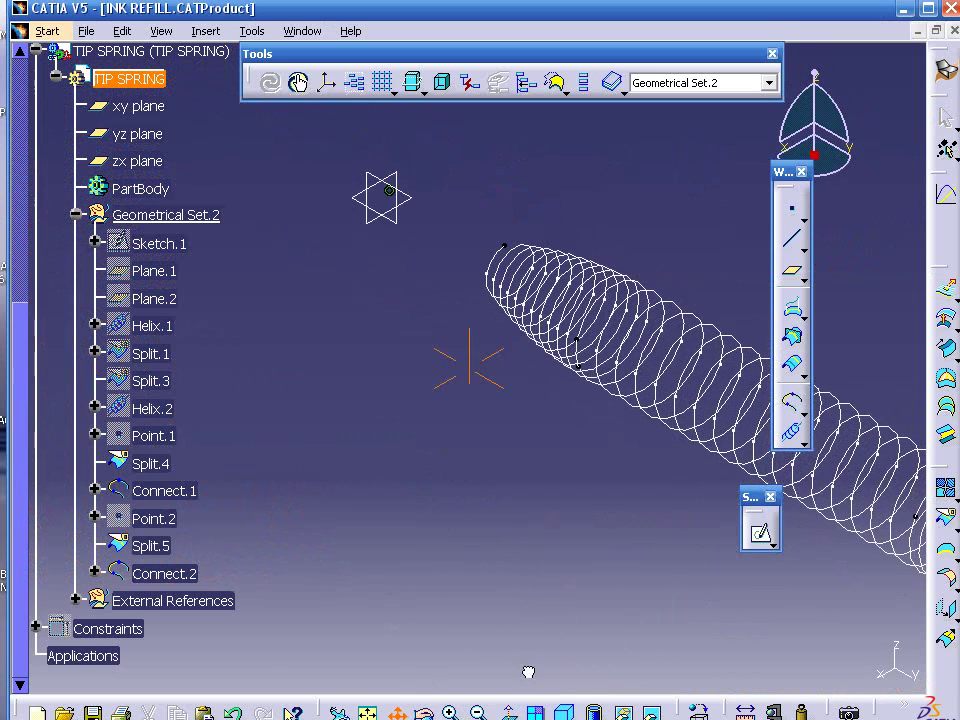
{"action": "left_click", "coordinate": [374, 181]}
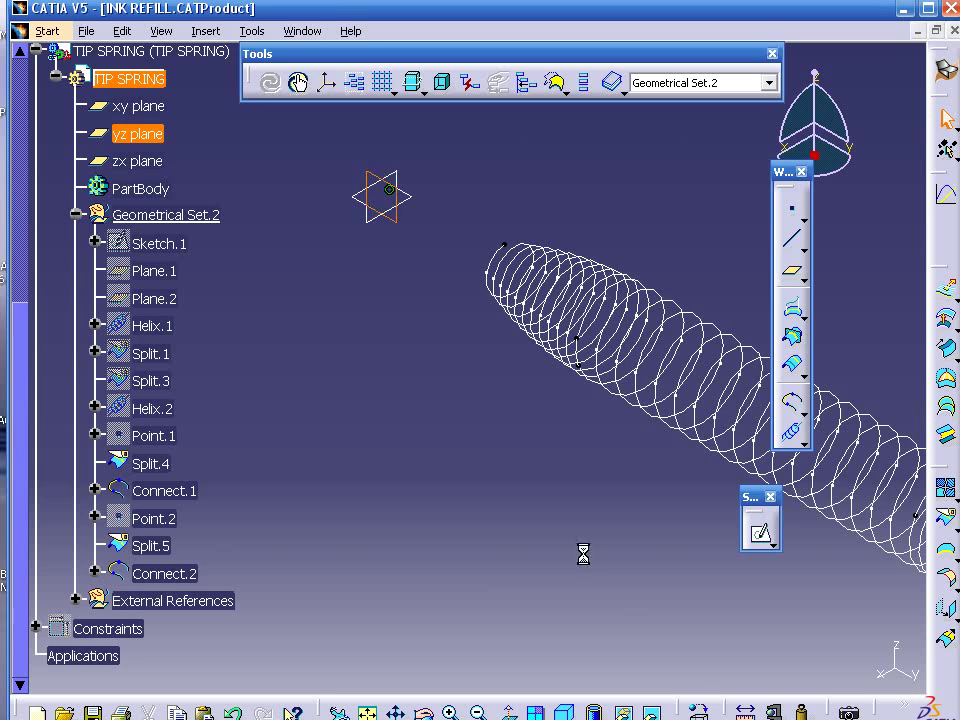
Step: Start a sketch on the yz plane and draw a horizontal line from the origin
{"action": "left_click", "coordinate": [762, 537]}
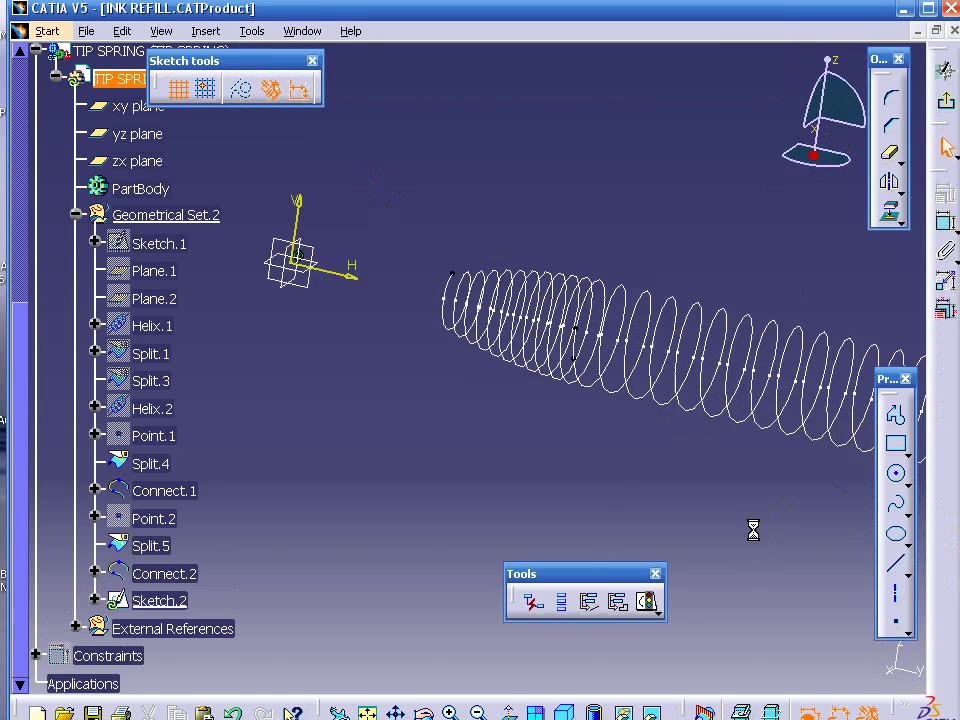
{"action": "left_click", "coordinate": [897, 568]}
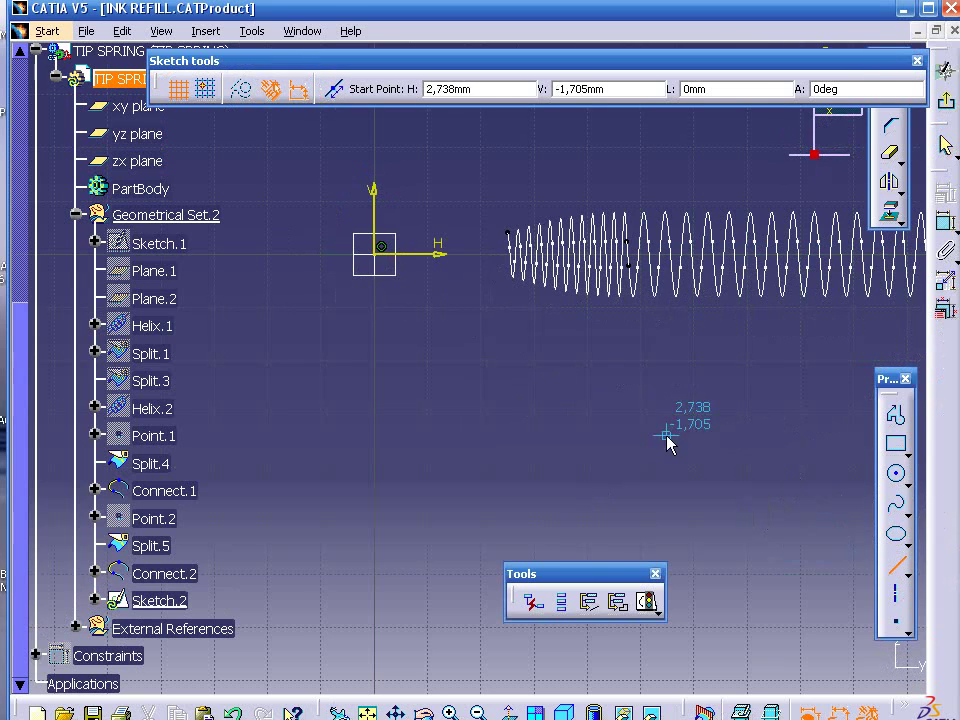
{"action": "left_click", "coordinate": [379, 257]}
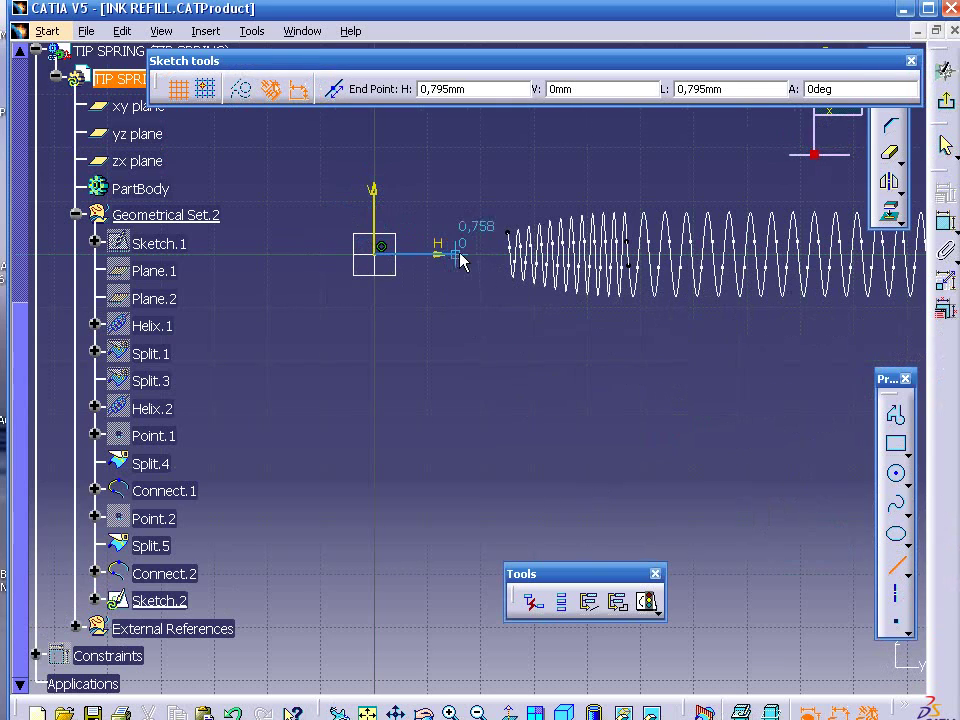
{"action": "left_click", "coordinate": [473, 255]}
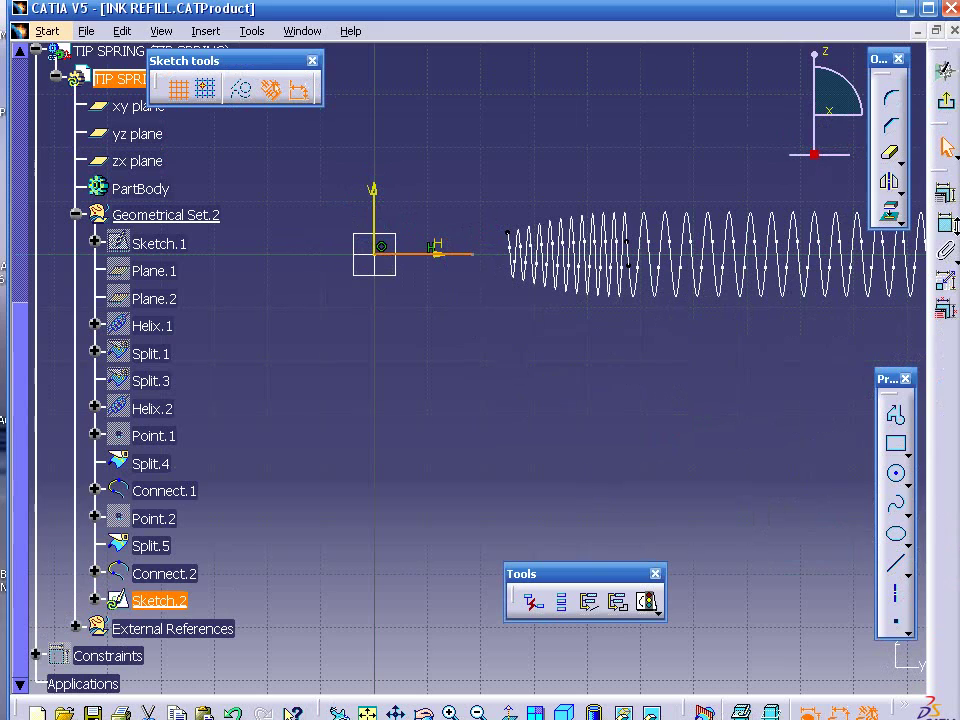
Step: Constrain the line length to 0,9 mm and exit the sketch
{"action": "left_click", "coordinate": [947, 226]}
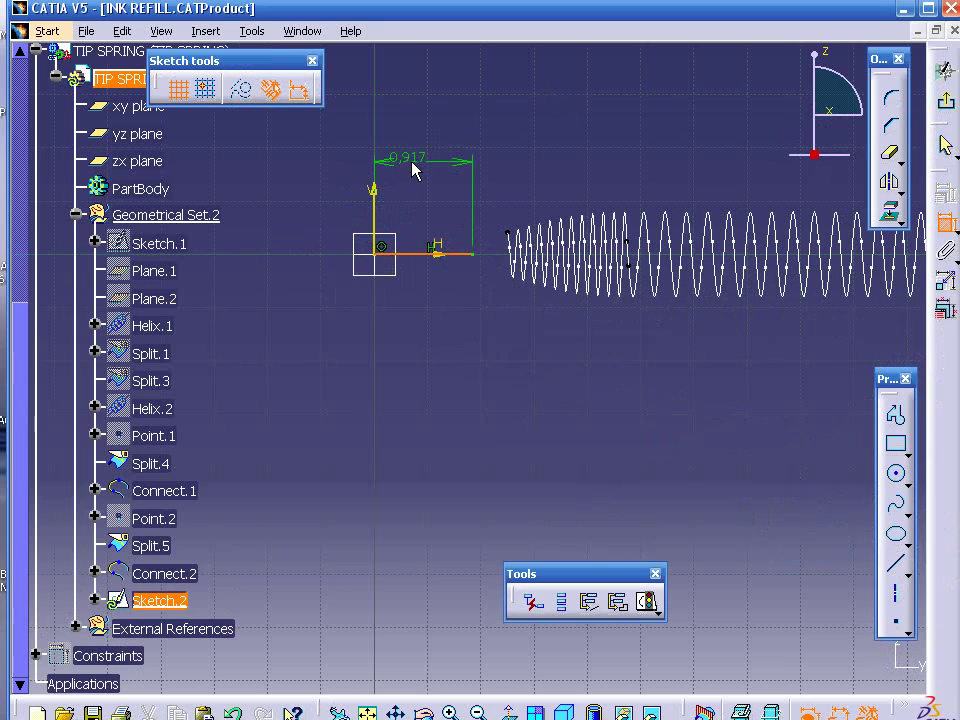
{"action": "left_click", "coordinate": [414, 158]}
{"action": "double_click", "coordinate": [414, 158]}
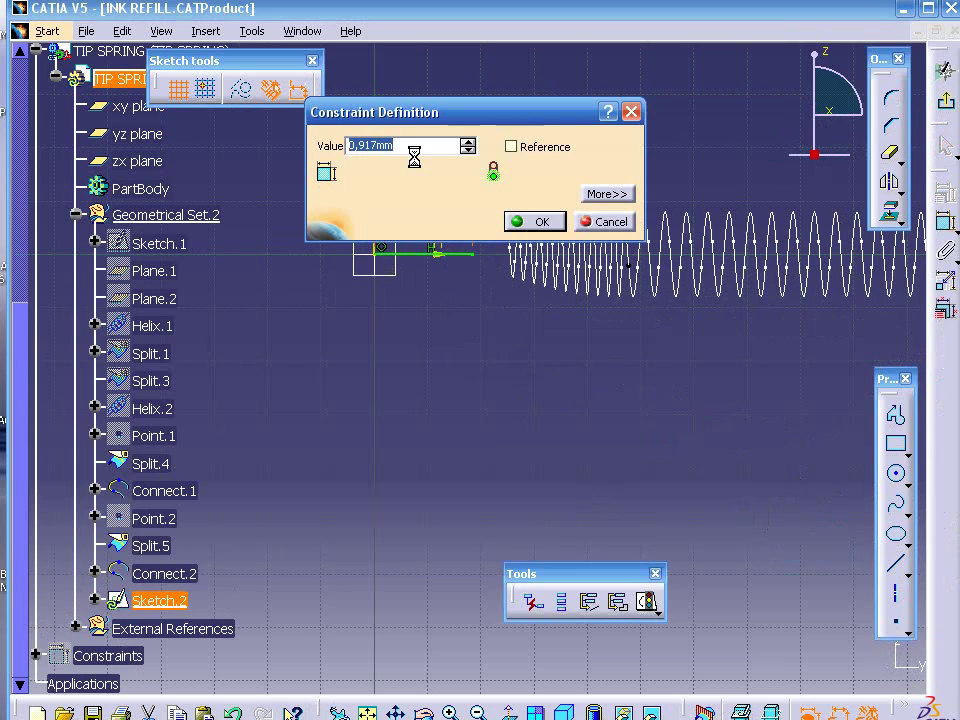
{"action": "type", "text": "0.9"}
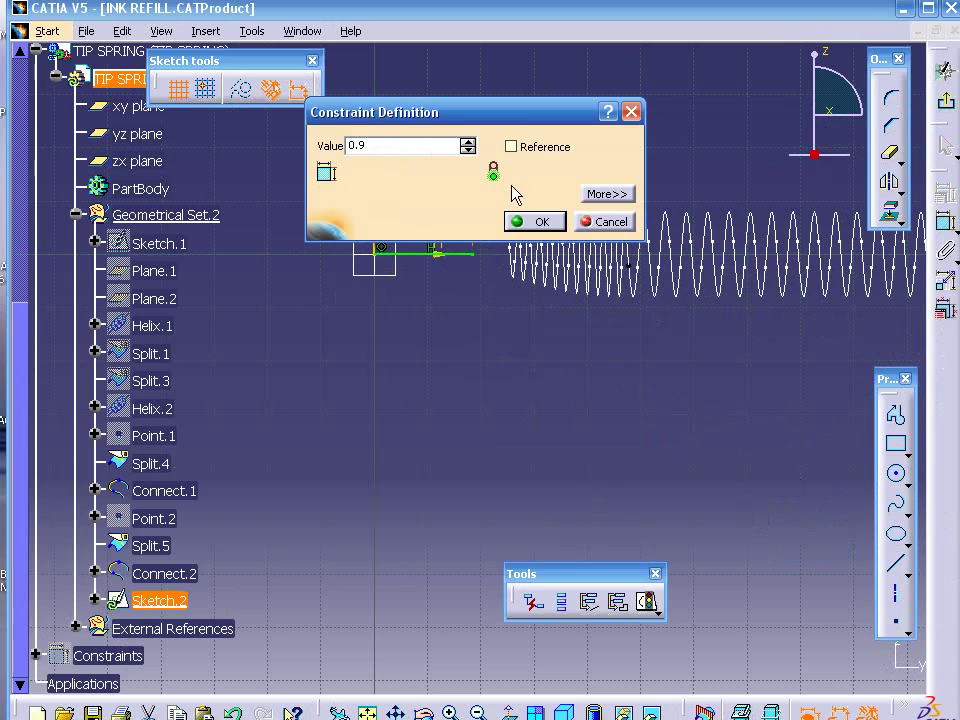
{"action": "left_click", "coordinate": [539, 223]}
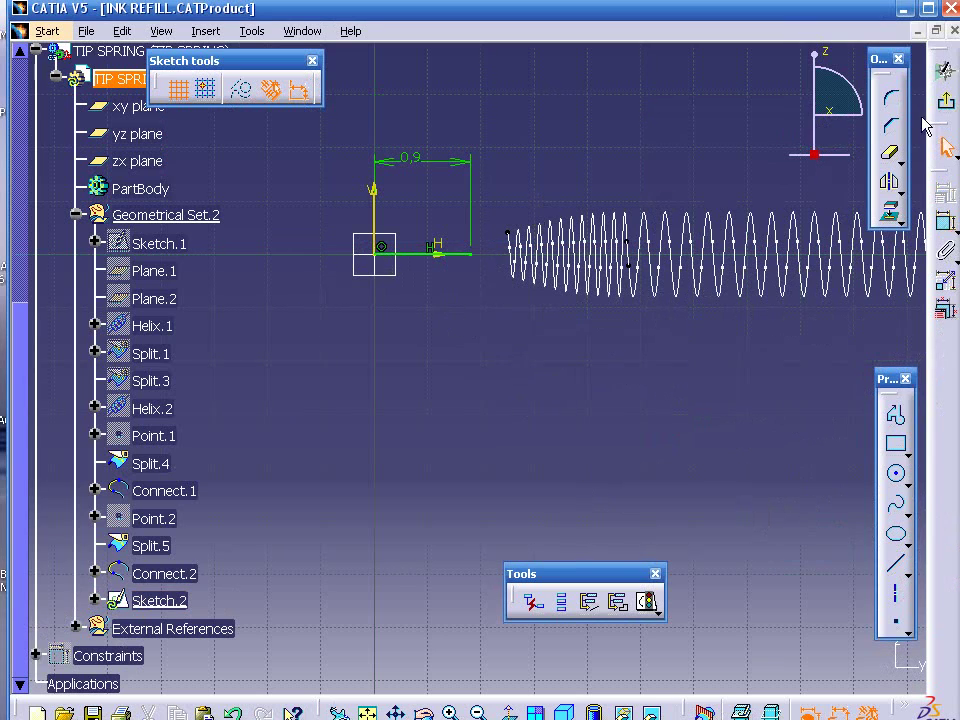
{"action": "left_click", "coordinate": [950, 105]}
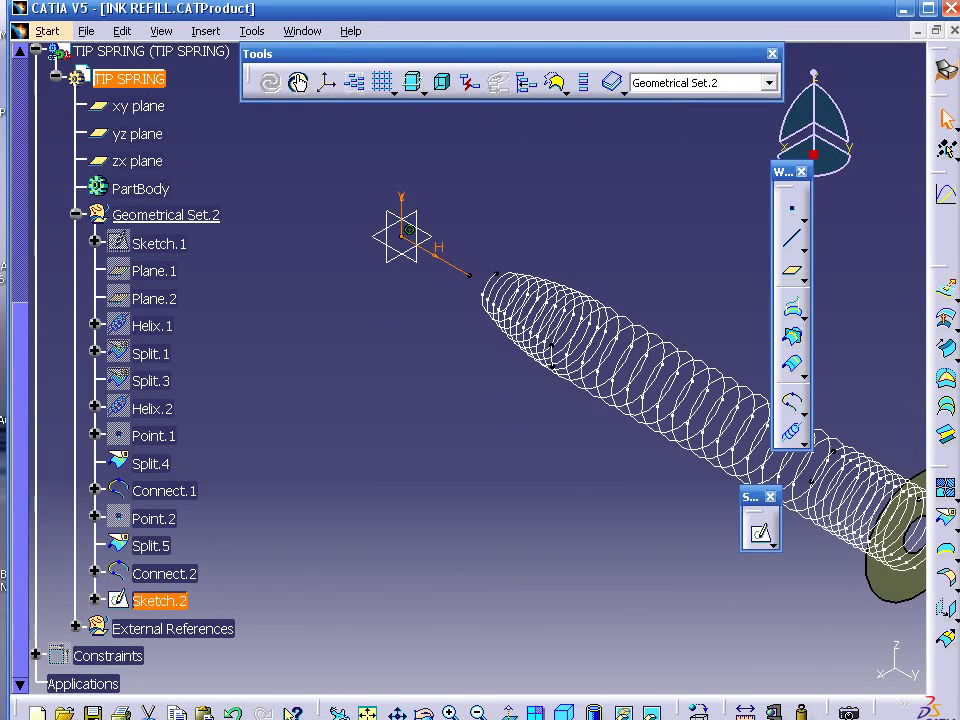
{"action": "mouse_move", "coordinate": [318, 535]}
{"action": "middle_mouse_down"}
{"action": "mouse_move", "coordinate": [782, 402]}
{"action": "mouse_move", "coordinate": [729, 467]}
{"action": "mouse_move", "coordinate": [729, 443]}
{"action": "mouse_move", "coordinate": [681, 476]}
{"action": "middle_mouse_up"}
{"action": "key", "text": "Escape"}
{"action": "left_click", "coordinate": [454, 708]}
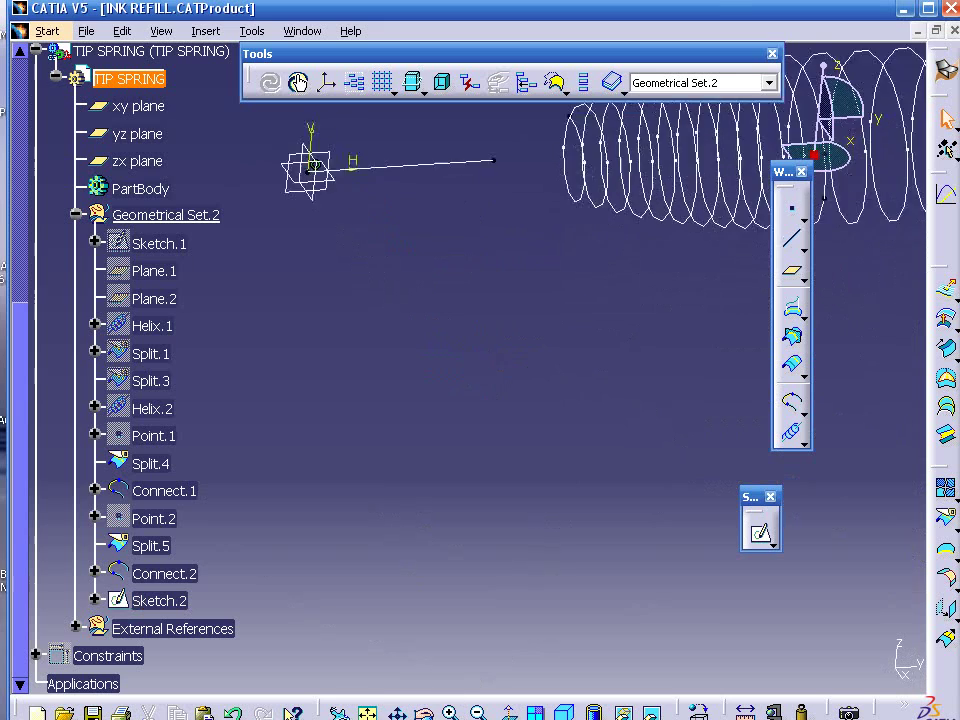
{"action": "middle_click_drag", "start_coordinate": [460, 237], "coordinate": [475, 534]}
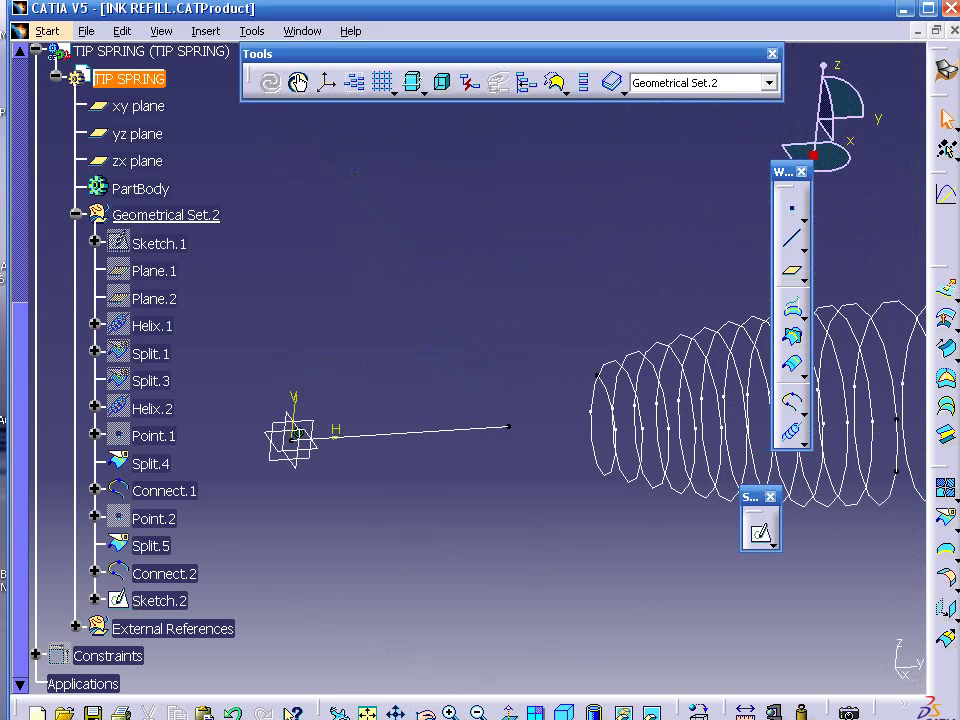
{"action": "mouse_move", "coordinate": [617, 510]}
{"action": "middle_mouse_down"}
{"action": "mouse_move", "coordinate": [646, 511]}
{"action": "mouse_move", "coordinate": [656, 538]}
{"action": "middle_mouse_up"}
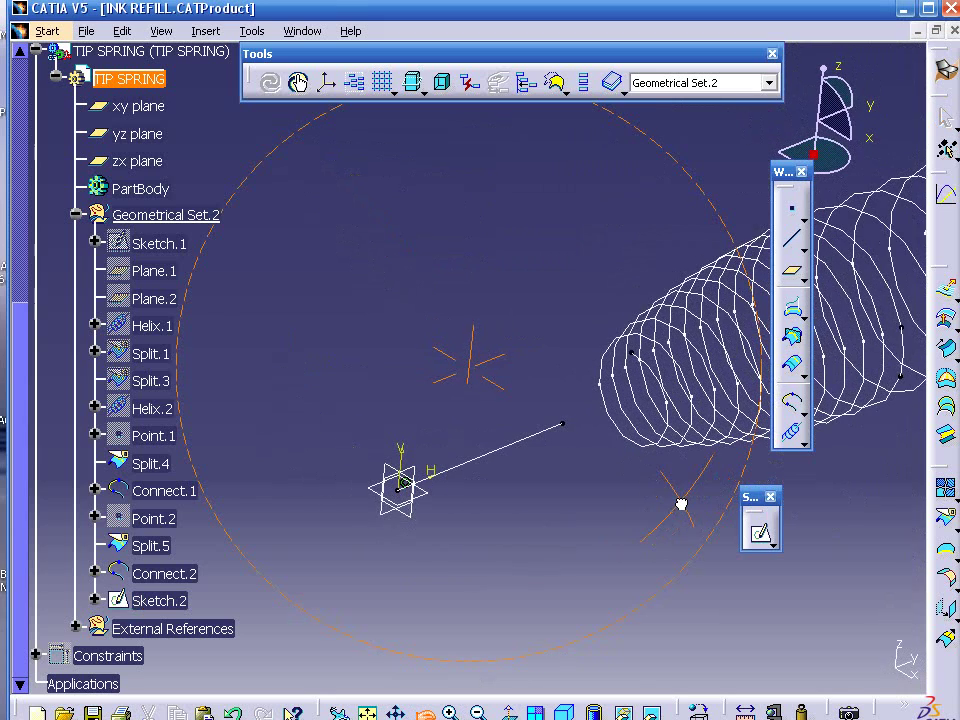
Step: Create a connect curve from the Sketch.2 line end to the Split.2 helix end, flipping the helix direction
{"action": "left_click", "coordinate": [793, 406]}
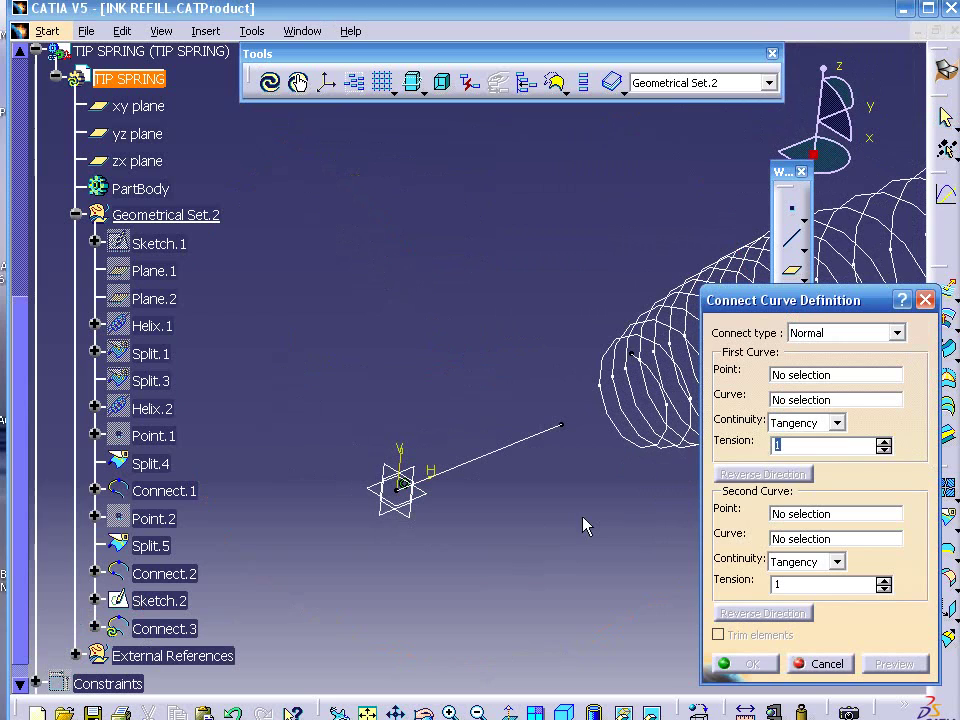
{"action": "left_click", "coordinate": [565, 427]}
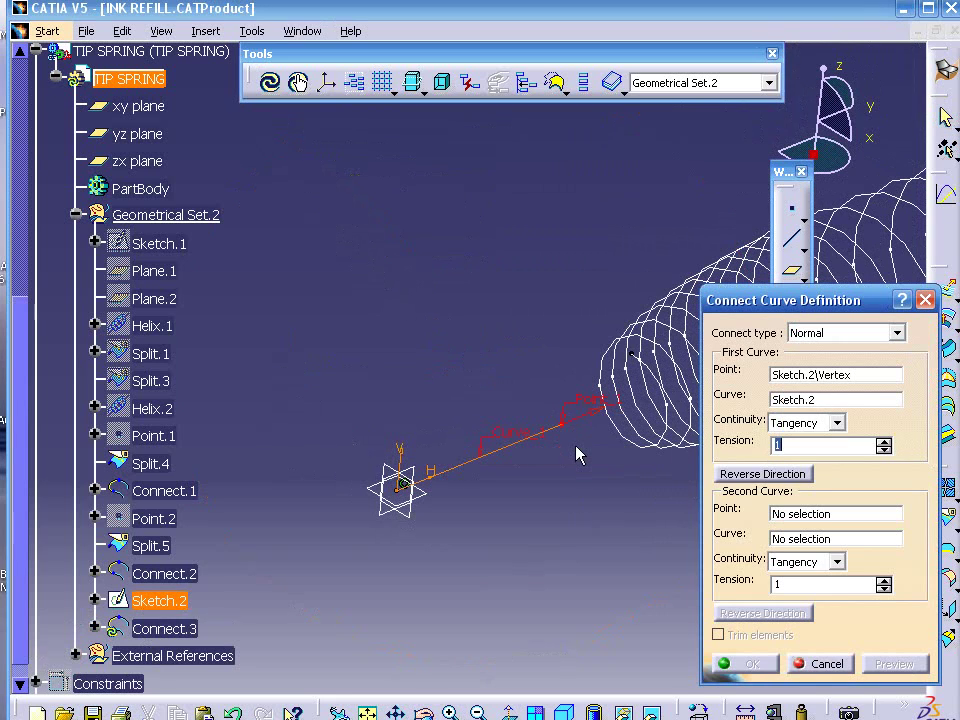
{"action": "left_click", "coordinate": [836, 513]}
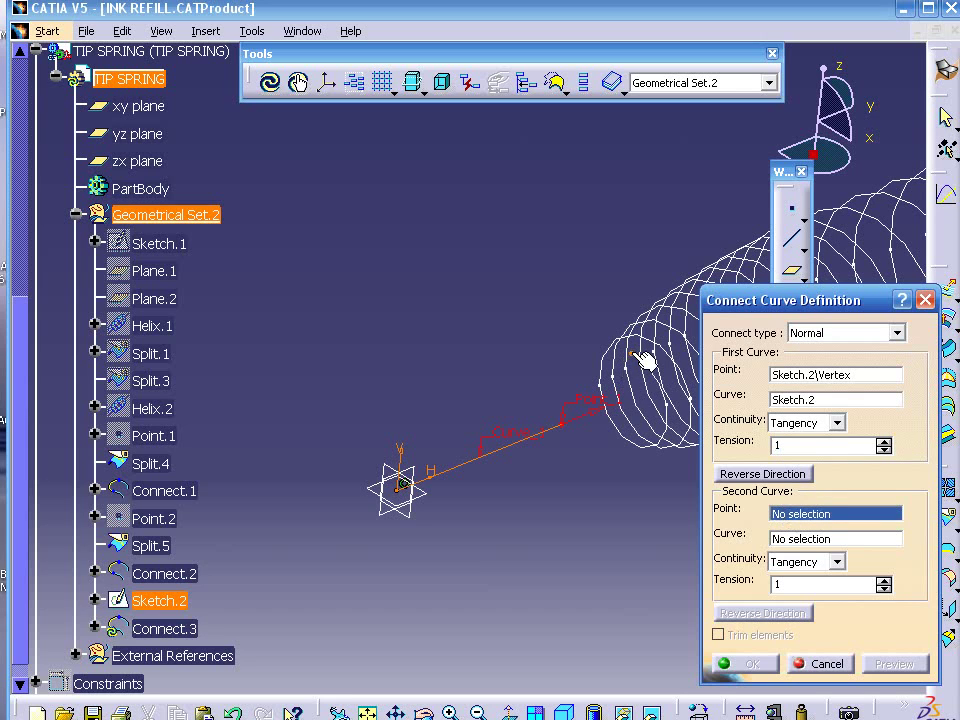
{"action": "left_click", "coordinate": [632, 354]}
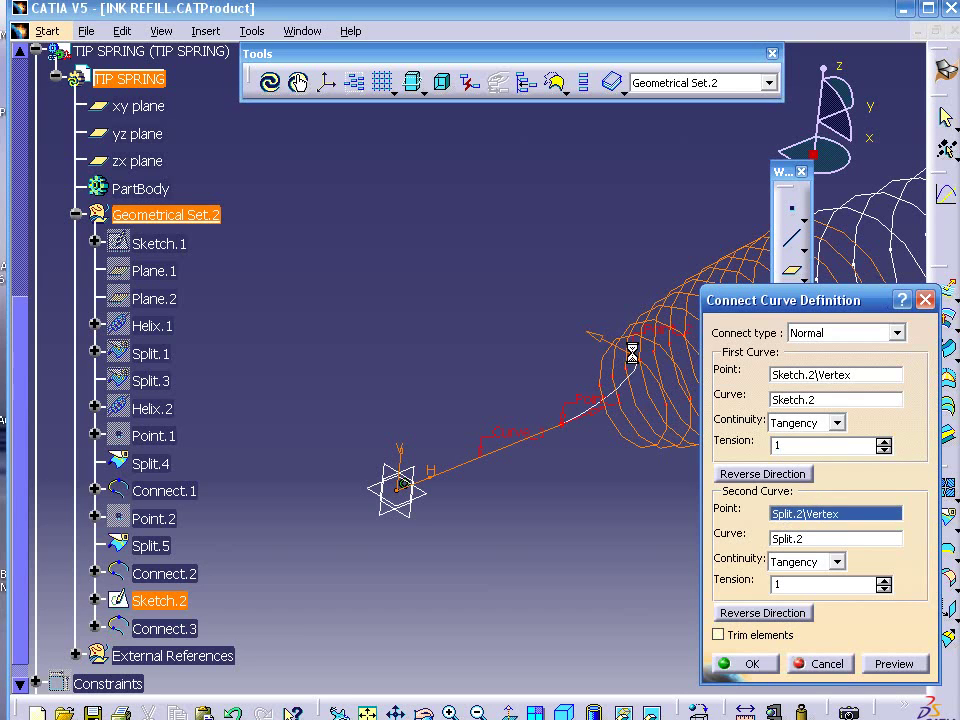
{"action": "left_click", "coordinate": [783, 613]}
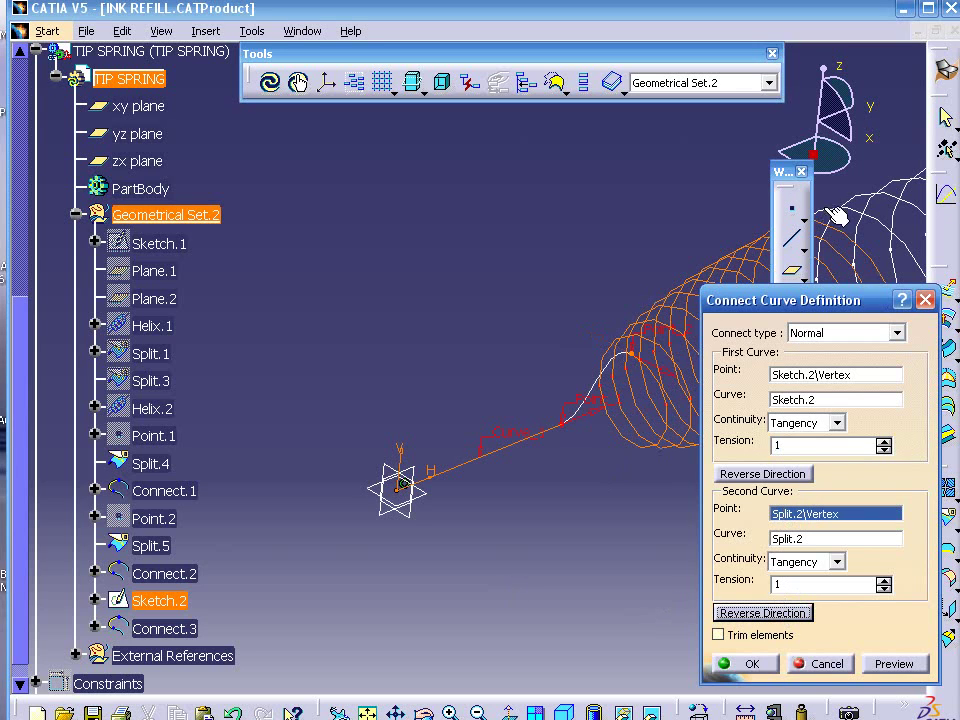
{"action": "middle_click_drag", "start_coordinate": [625, 125], "coordinate": [860, 147]}
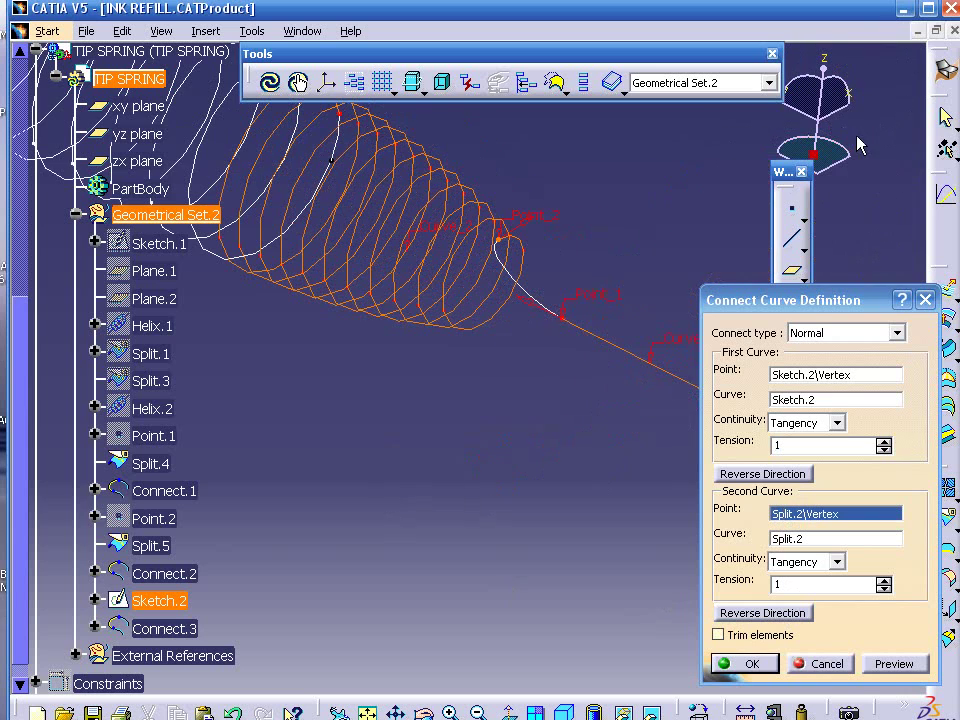
{"action": "left_click_drag", "start_coordinate": [841, 148], "coordinate": [679, 214]}
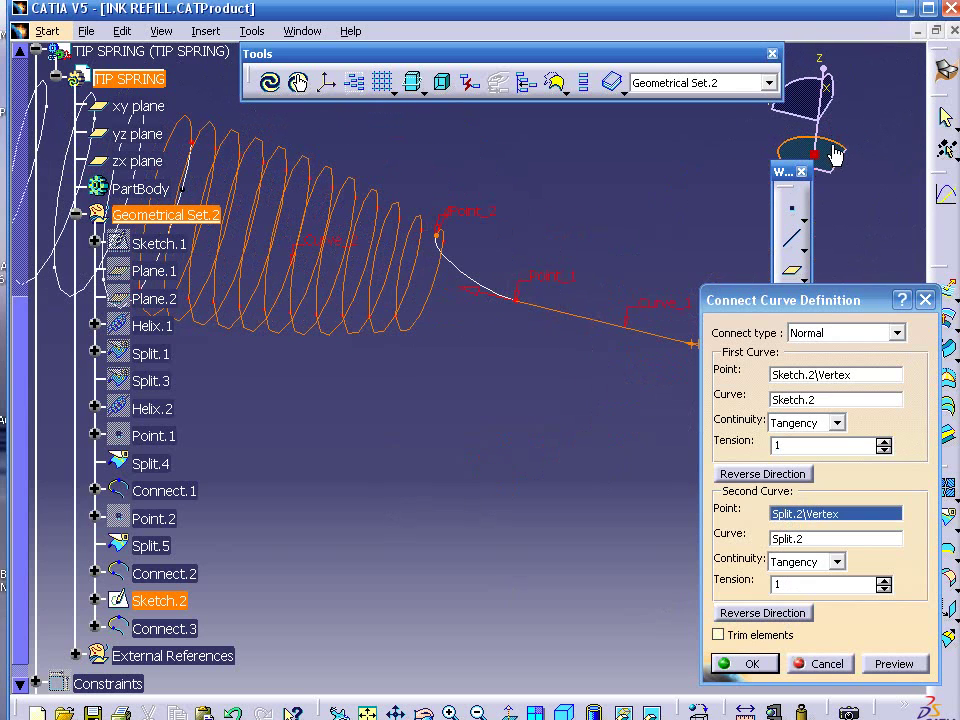
{"action": "left_click_drag", "start_coordinate": [835, 155], "coordinate": [840, 166]}
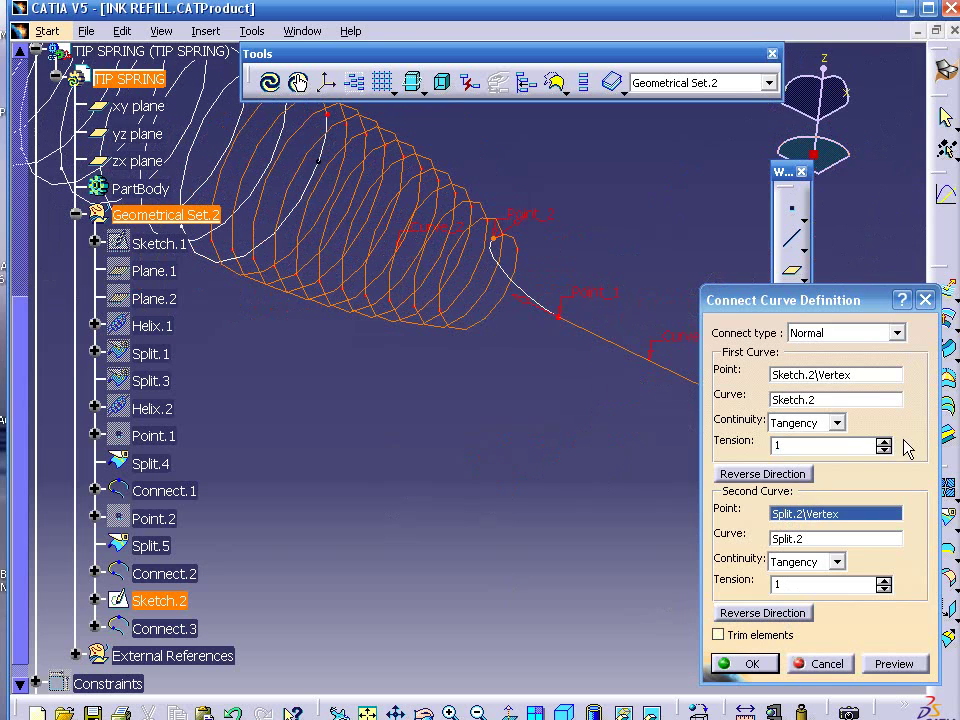
Step: Raise the first-end tension to 1,8 and the second-end tension, checking the Right view
{"action": "left_click", "coordinate": [883, 441]}
{"action": "left_click", "coordinate": [884, 441]}
{"action": "left_click", "coordinate": [884, 441]}
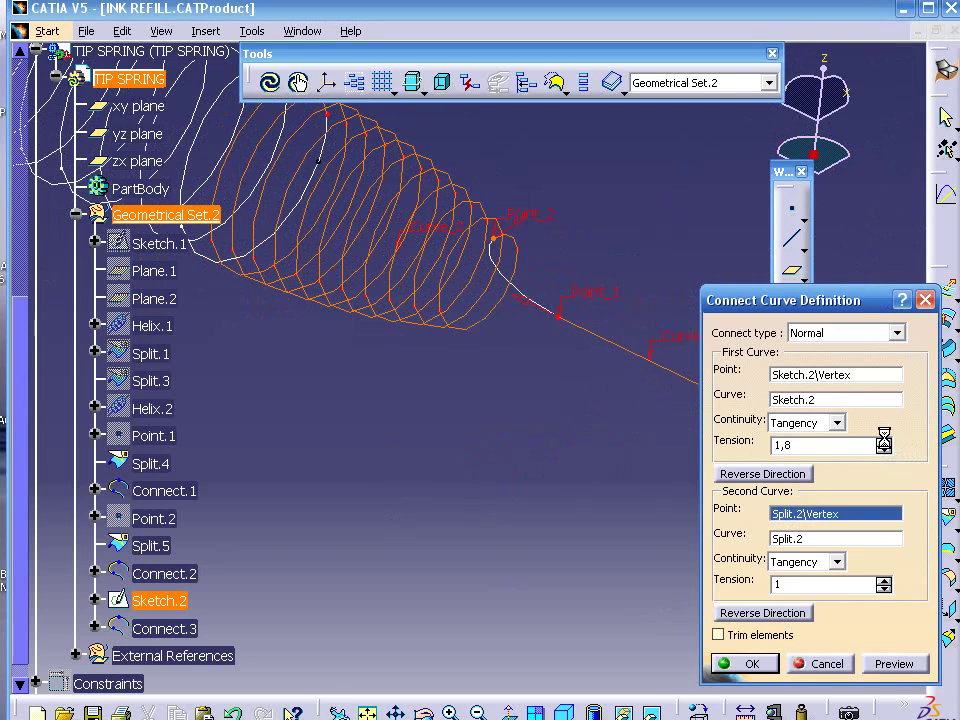
{"action": "left_click", "coordinate": [883, 580]}
{"action": "left_click", "coordinate": [884, 581]}
{"action": "left_click", "coordinate": [884, 581]}
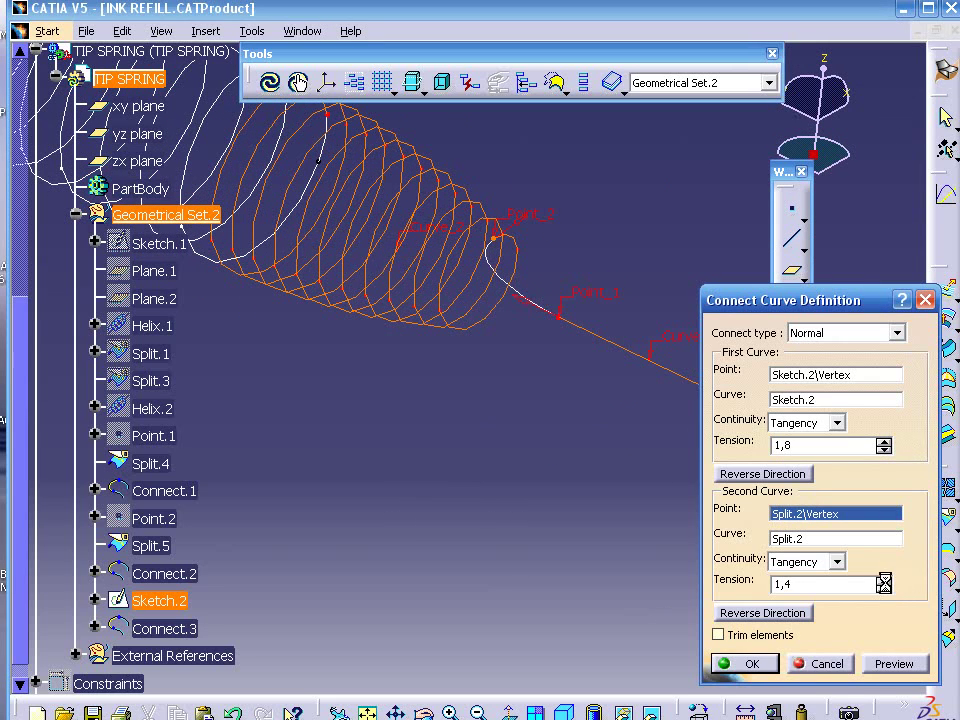
{"action": "left_click", "coordinate": [884, 581]}
{"action": "left_click", "coordinate": [884, 581]}
{"action": "left_click", "coordinate": [884, 581]}
{"action": "left_click", "coordinate": [884, 581]}
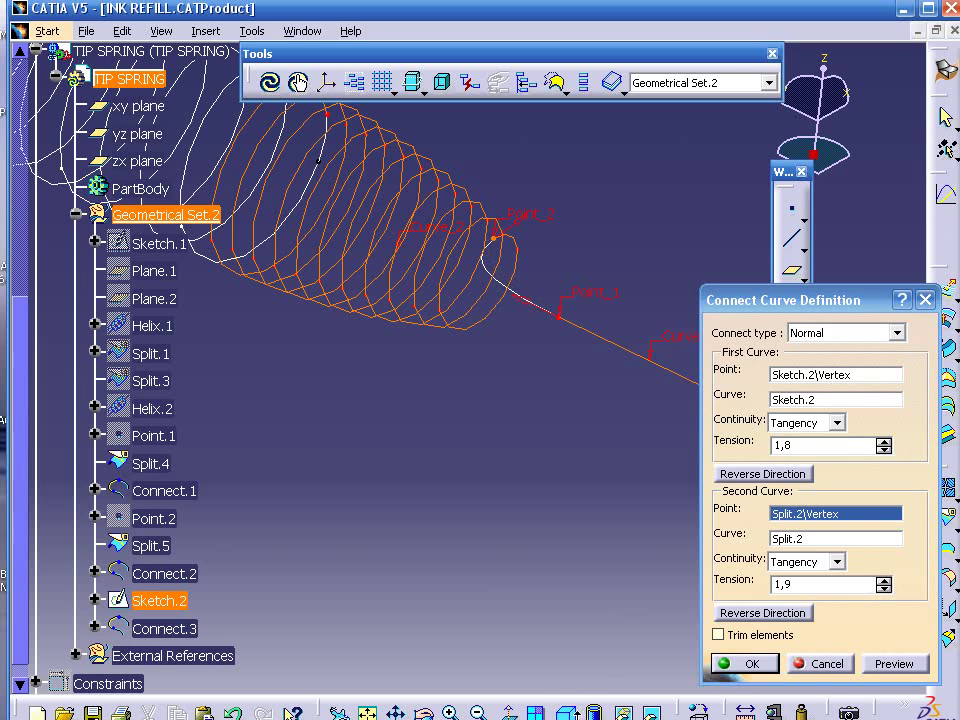
{"action": "left_click", "coordinate": [595, 710]}
{"action": "left_click", "coordinate": [596, 660]}
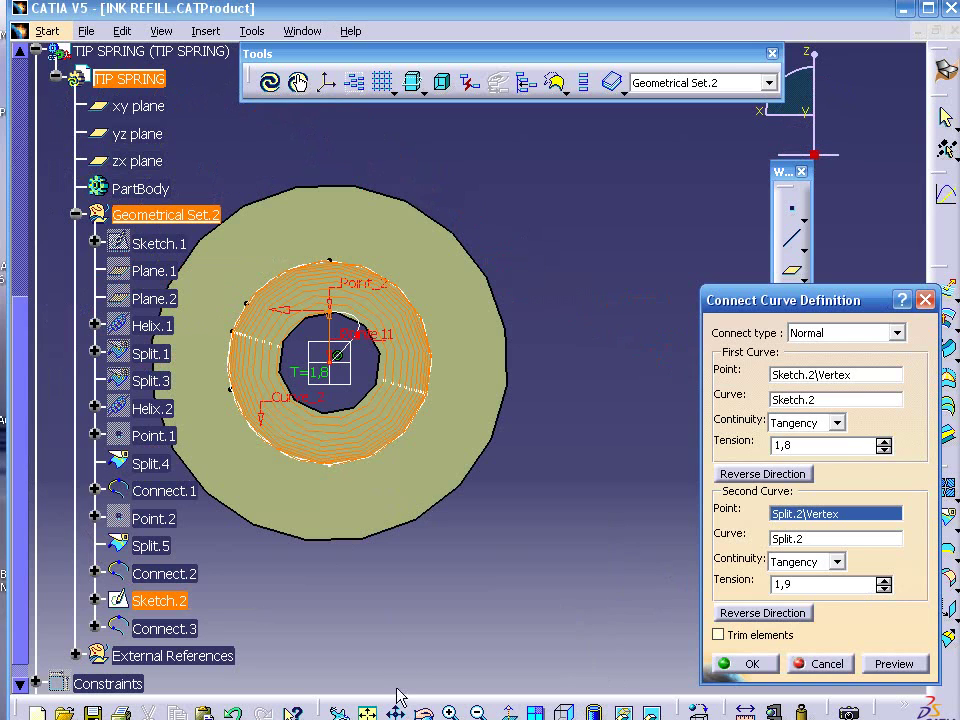
{"action": "middle_click_drag", "start_coordinate": [379, 613], "coordinate": [484, 628]}
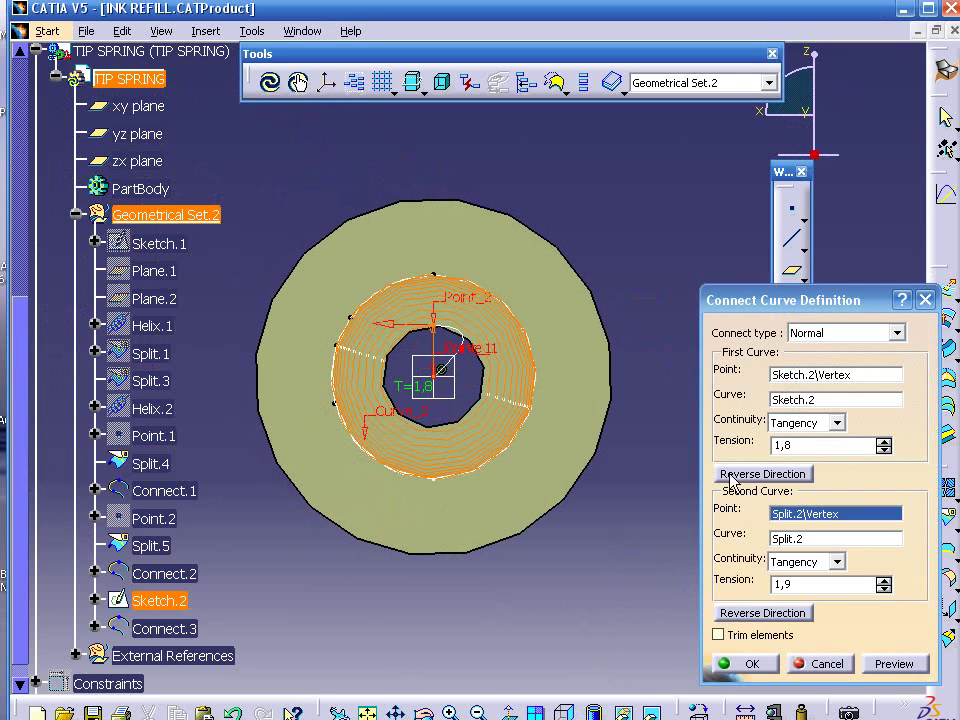
Step: Adjust the tensions to 0,8 and 1,8 and inspect the connection in isometric view
{"action": "left_click", "coordinate": [885, 449]}
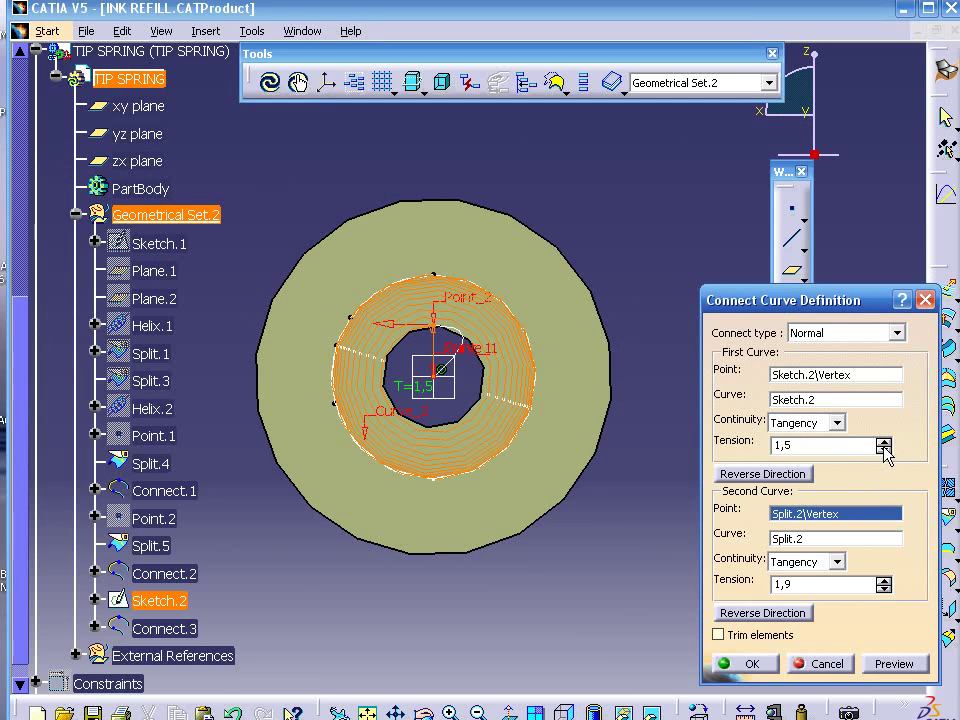
{"action": "left_click", "coordinate": [885, 449]}
{"action": "left_click", "coordinate": [885, 449]}
{"action": "left_click", "coordinate": [884, 589]}
{"action": "left_click", "coordinate": [884, 589]}
{"action": "left_click", "coordinate": [884, 581]}
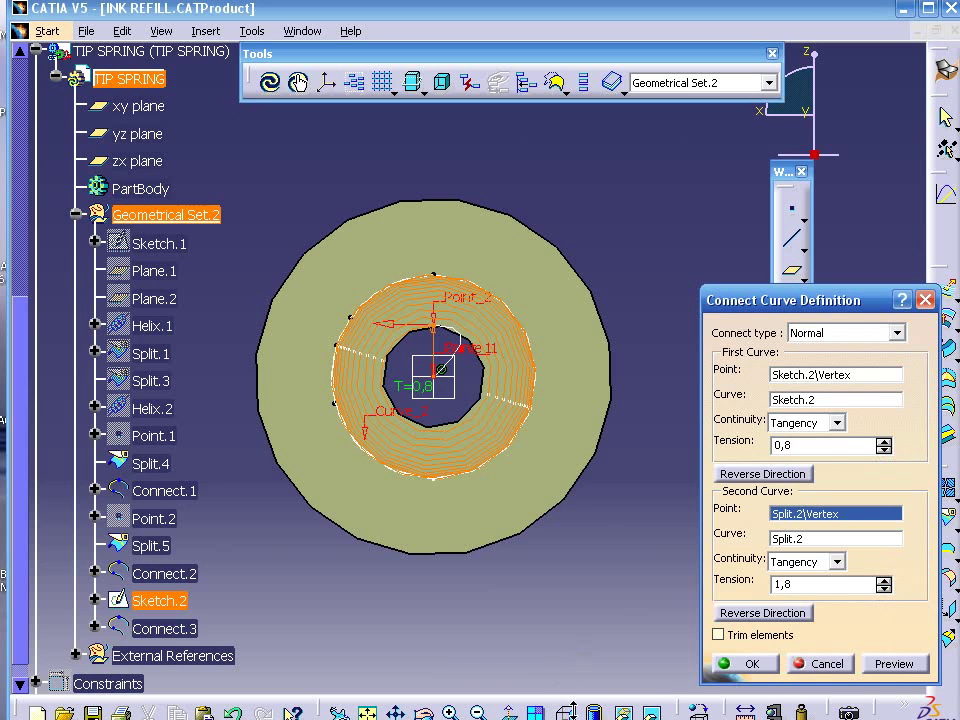
{"action": "left_click", "coordinate": [594, 712]}
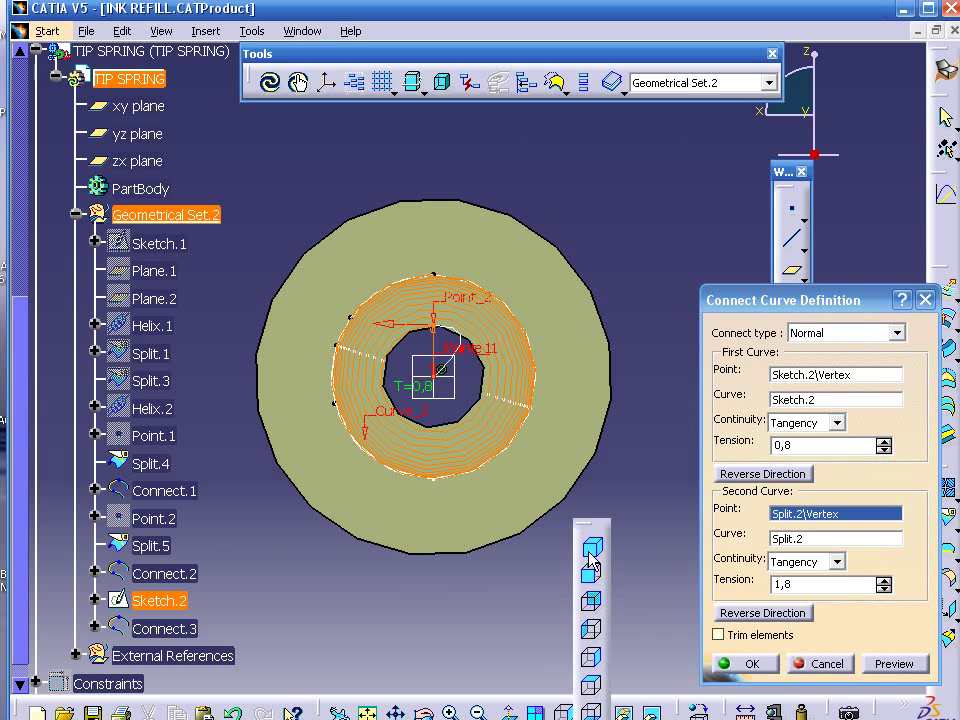
{"action": "left_click", "coordinate": [589, 553]}
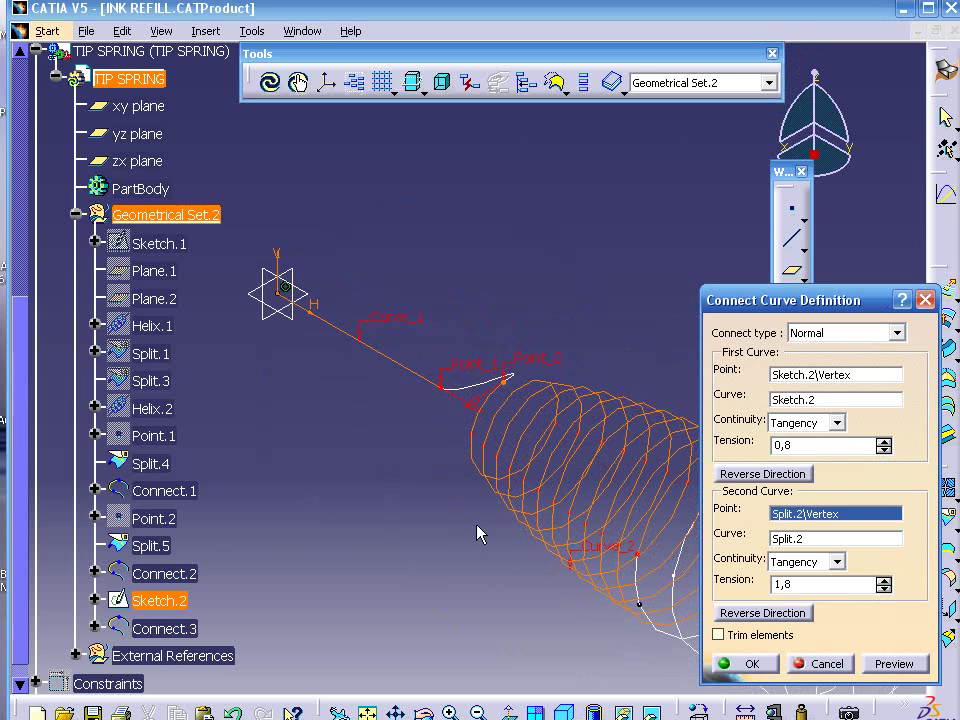
{"action": "mouse_move", "coordinate": [853, 178]}
{"action": "left_mouse_down"}
{"action": "mouse_move", "coordinate": [852, 152]}
{"action": "mouse_move", "coordinate": [830, 175]}
{"action": "left_mouse_up"}
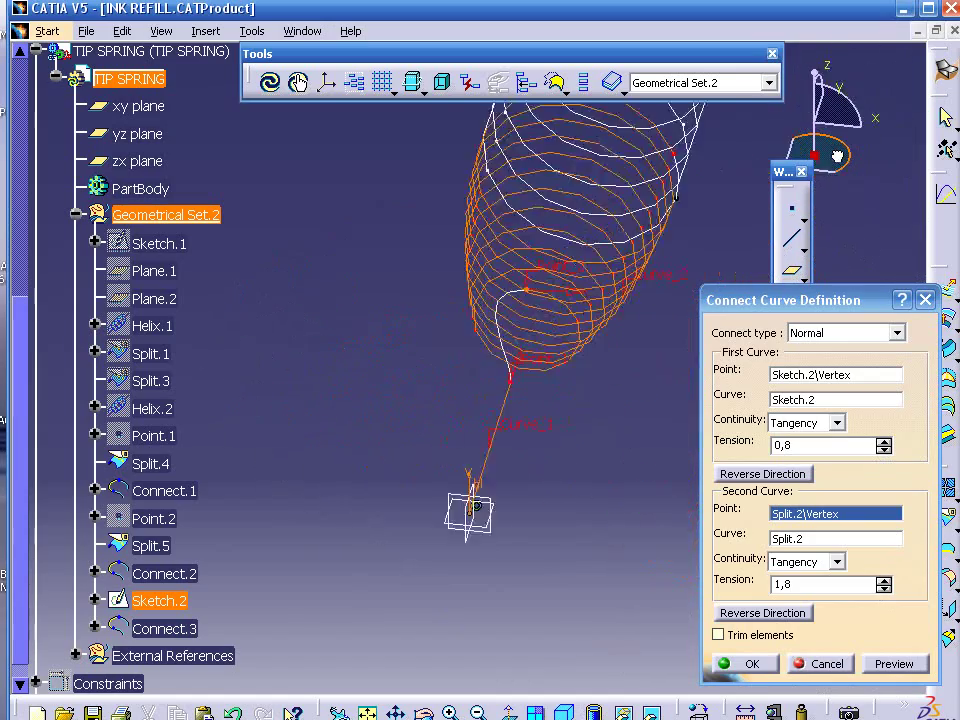
{"action": "left_click_drag", "start_coordinate": [830, 175], "coordinate": [815, 145]}
Step: Confirm Connect.3 and orbit to see the whole spring
{"action": "left_click", "coordinate": [748, 664]}
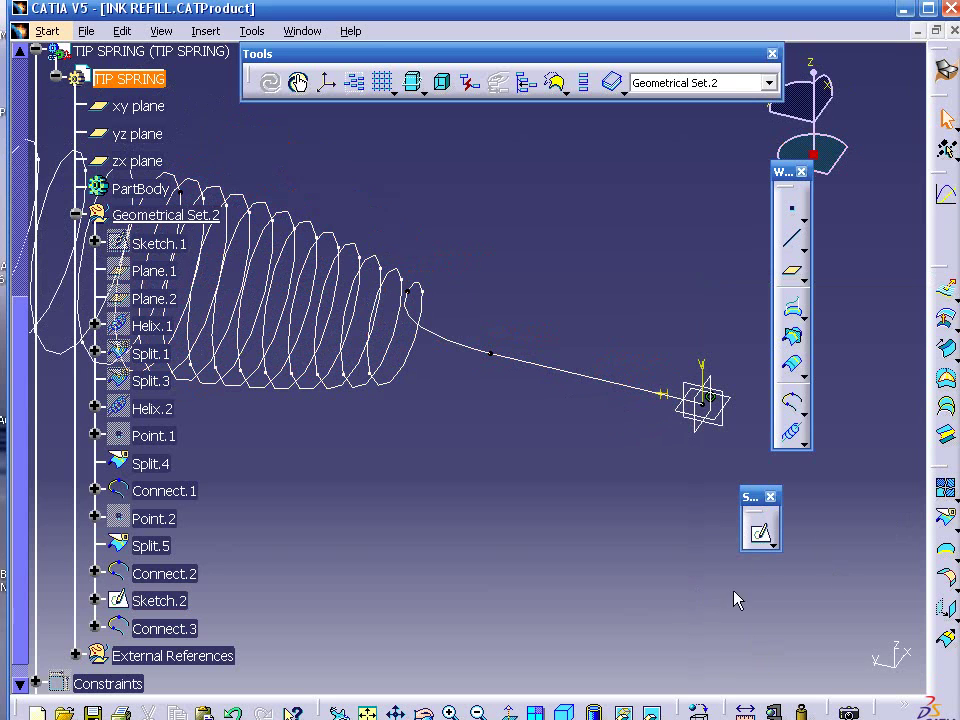
{"action": "mouse_move", "coordinate": [300, 535]}
{"action": "middle_mouse_down"}
{"action": "mouse_move", "coordinate": [596, 627]}
{"action": "mouse_move", "coordinate": [649, 681]}
{"action": "mouse_move", "coordinate": [624, 677]}
{"action": "middle_mouse_up"}
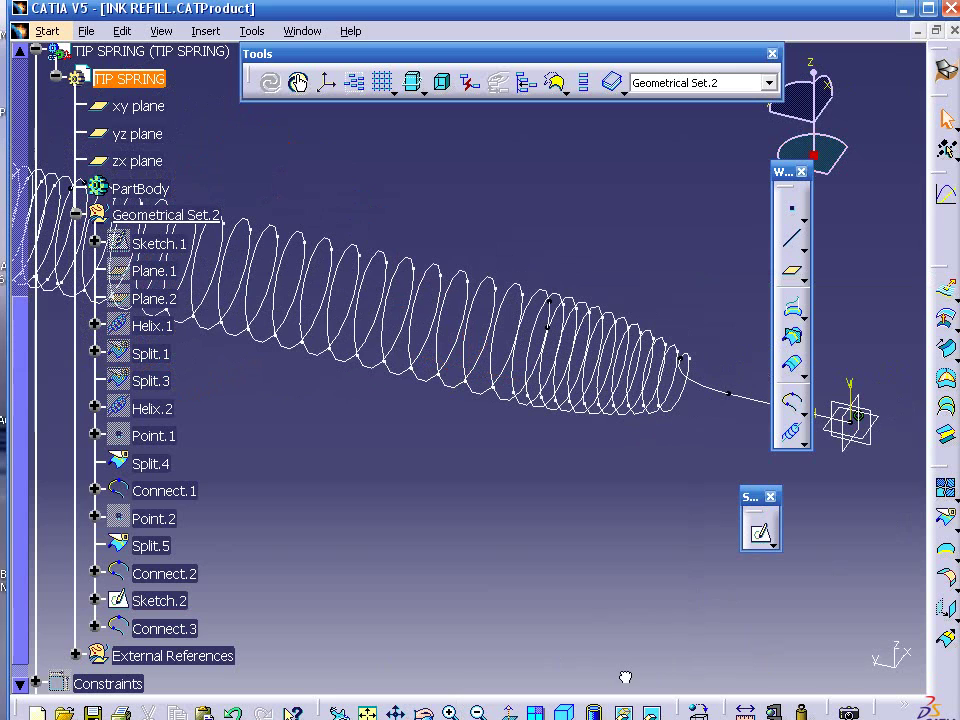
Step: Start a join and add Sketch.2, Connect.3, Split.2, Connect.1 and Split.4
{"action": "left_click", "coordinate": [945, 488]}
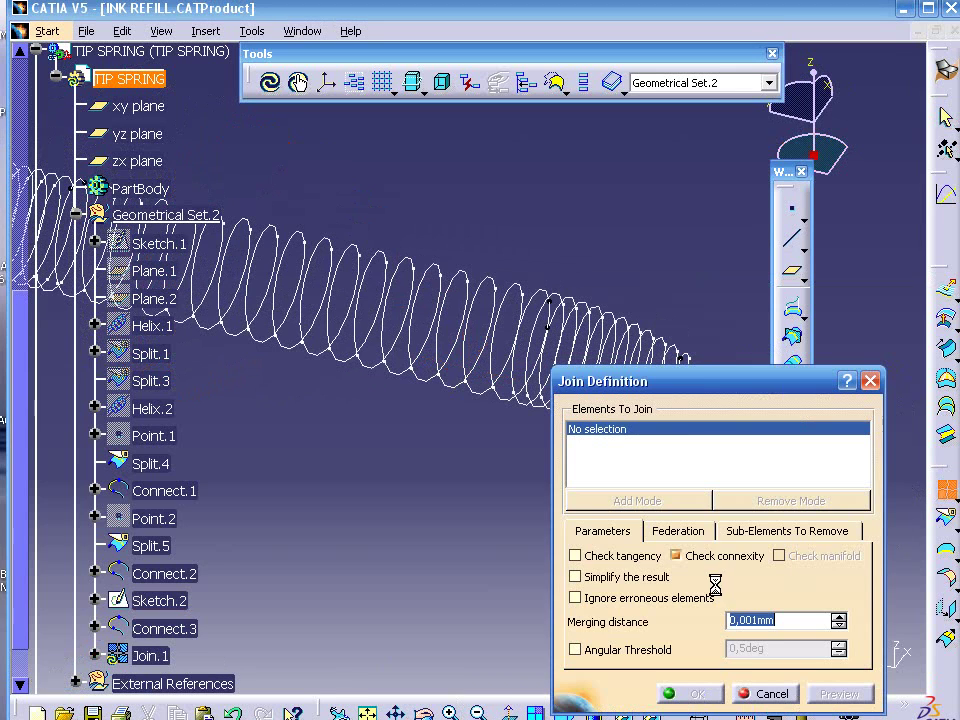
{"action": "left_click_drag", "start_coordinate": [693, 385], "coordinate": [625, 508]}
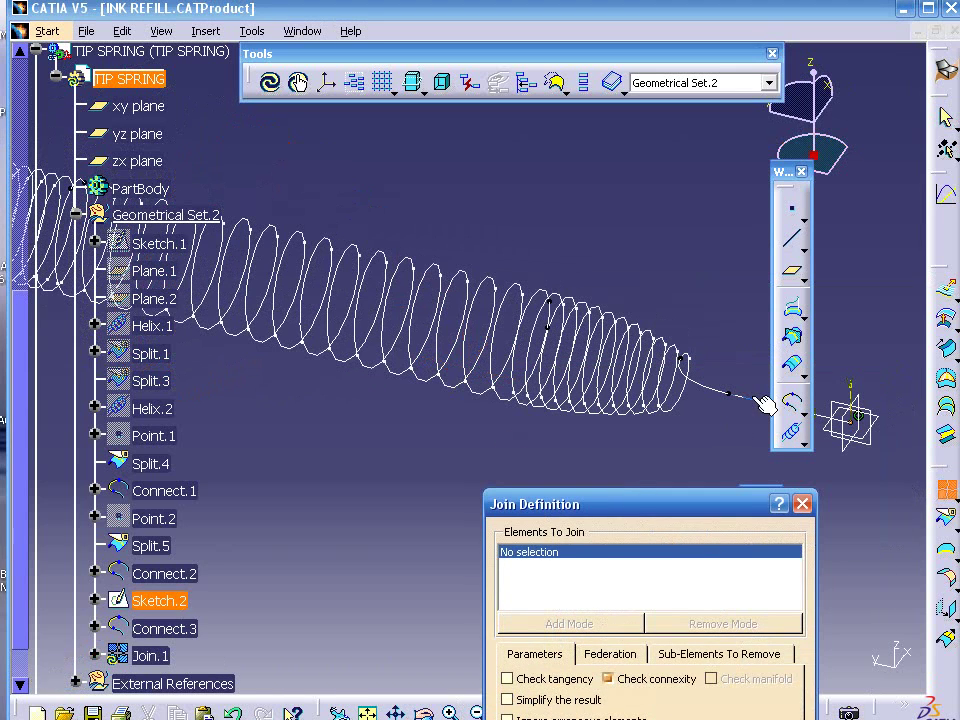
{"action": "left_click", "coordinate": [760, 402]}
{"action": "left_click", "coordinate": [716, 386]}
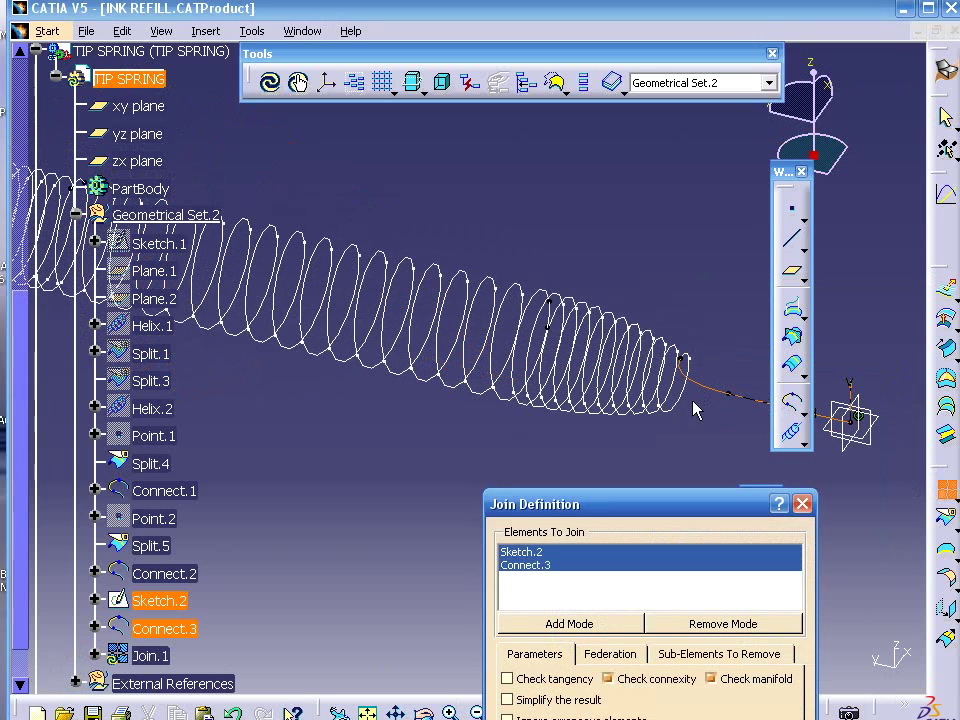
{"action": "left_click", "coordinate": [690, 405]}
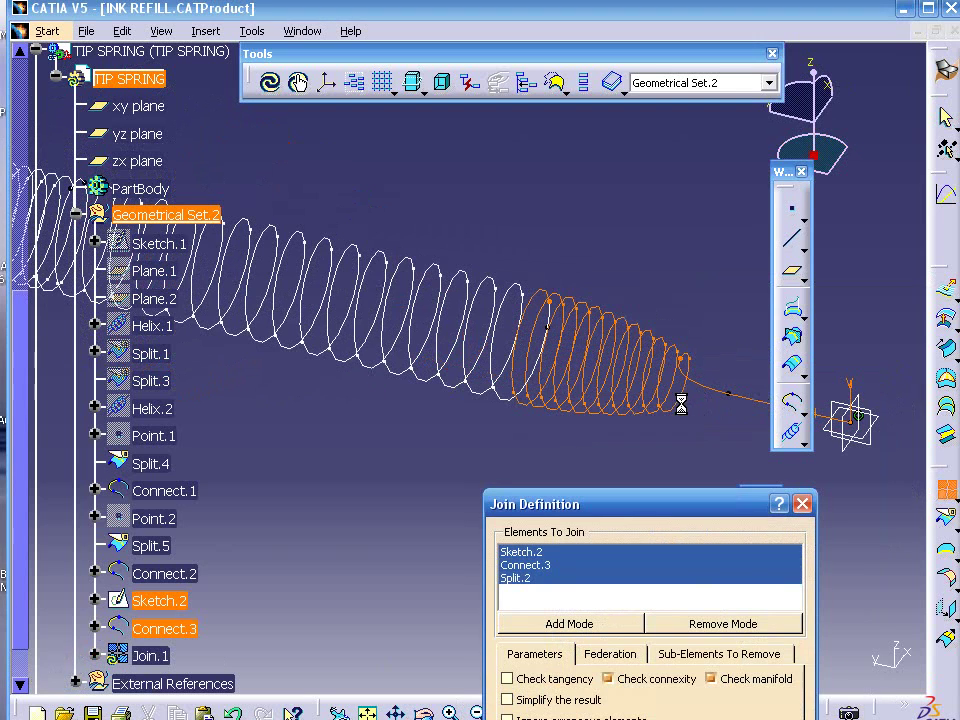
{"action": "left_click", "coordinate": [561, 321]}
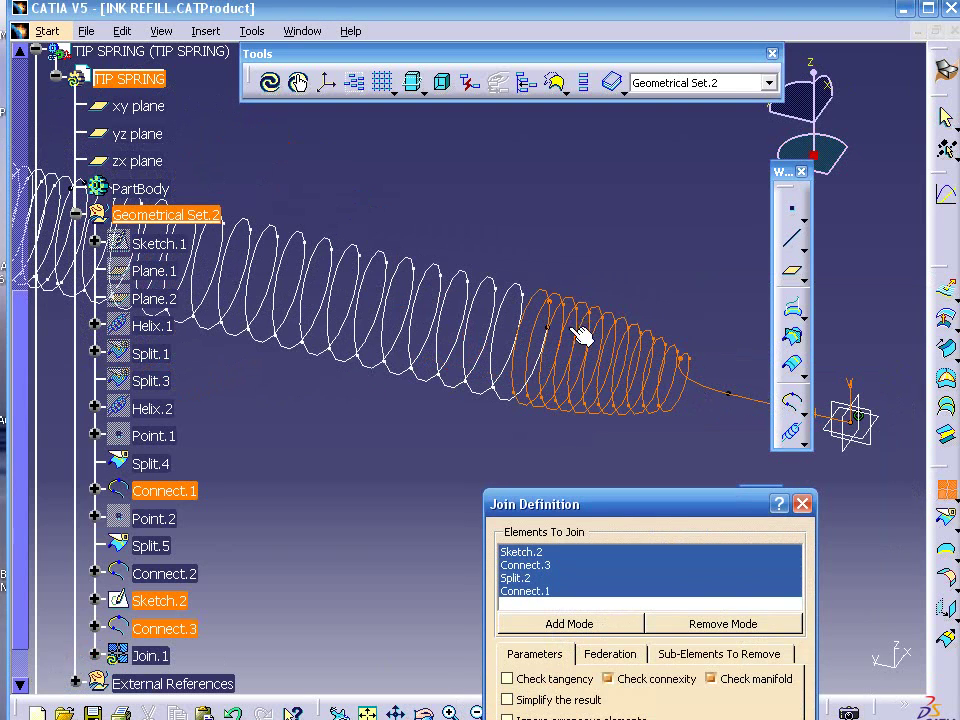
{"action": "left_click", "coordinate": [503, 385]}
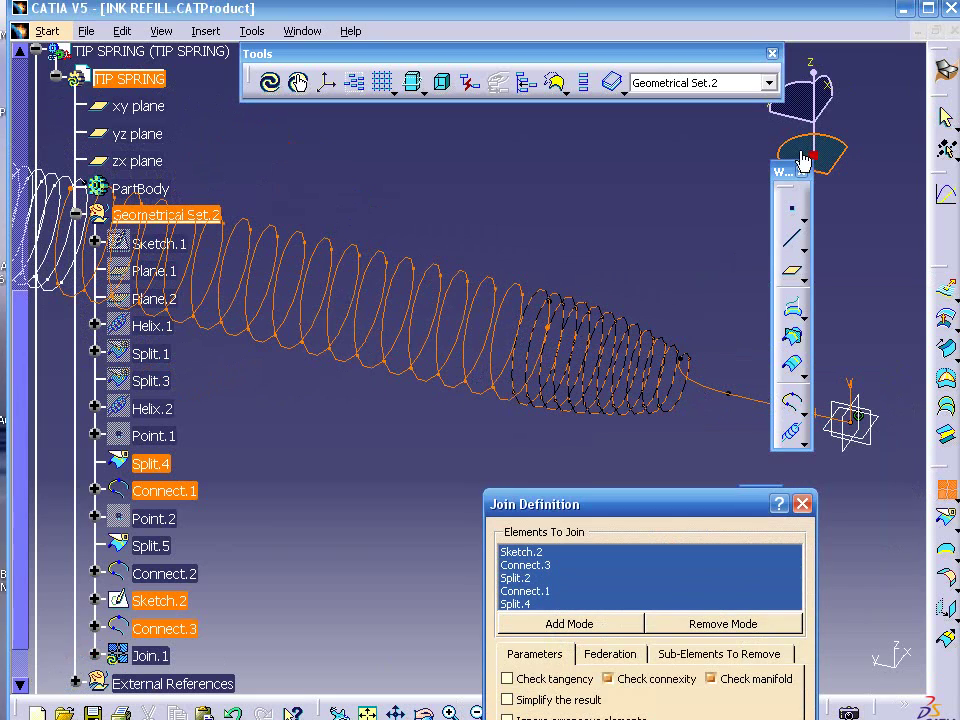
Step: Add Connect.2 and Split.5, enable tangency checking, and create Join.1
{"action": "middle_click_drag", "start_coordinate": [360, 208], "coordinate": [660, 168]}
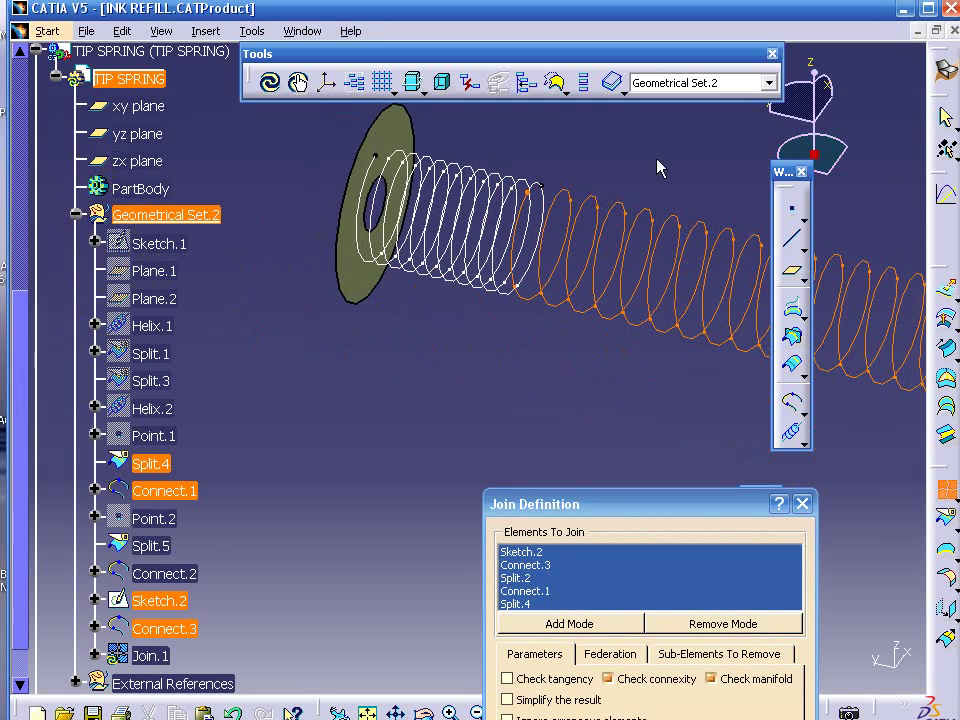
{"action": "left_click", "coordinate": [547, 197]}
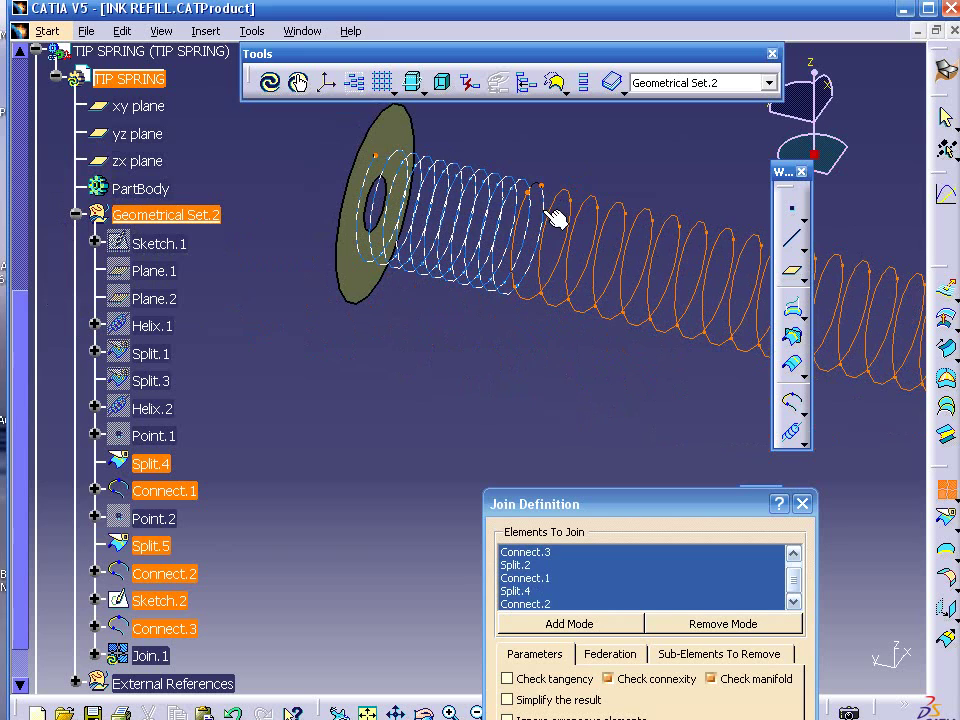
{"action": "left_click", "coordinate": [553, 196]}
{"action": "left_click_drag", "start_coordinate": [630, 513], "coordinate": [527, 215]}
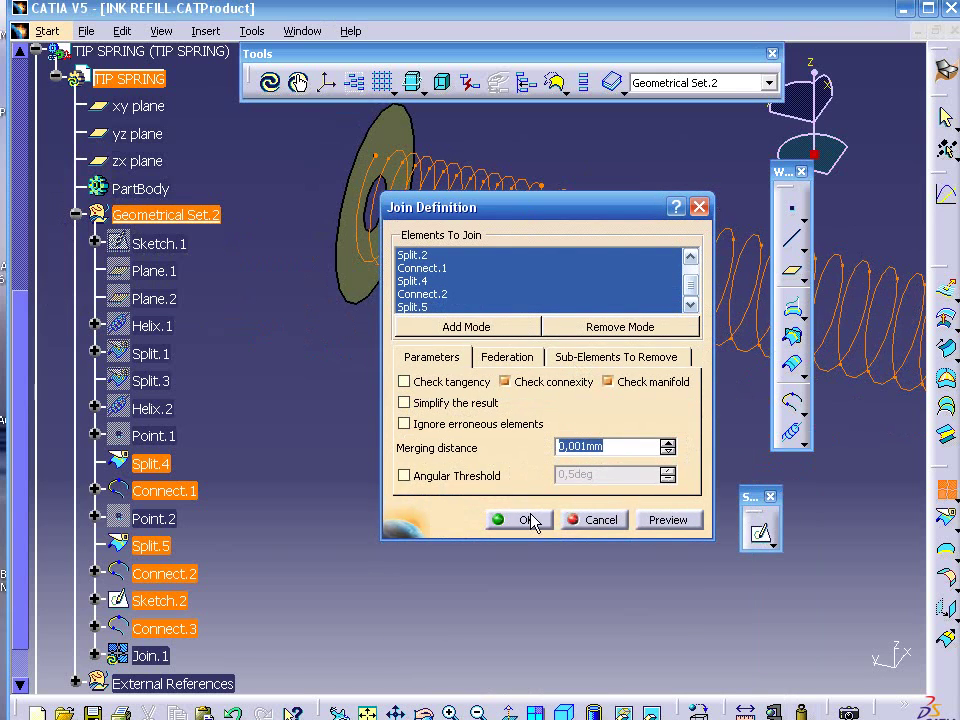
{"action": "left_click", "coordinate": [405, 381]}
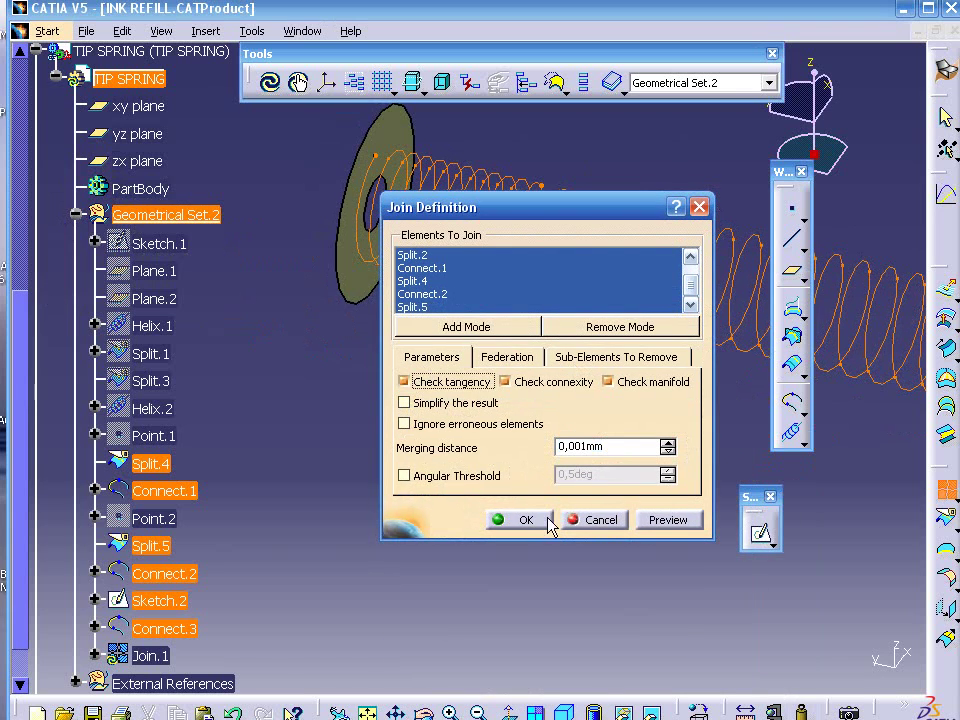
{"action": "left_click", "coordinate": [539, 517]}
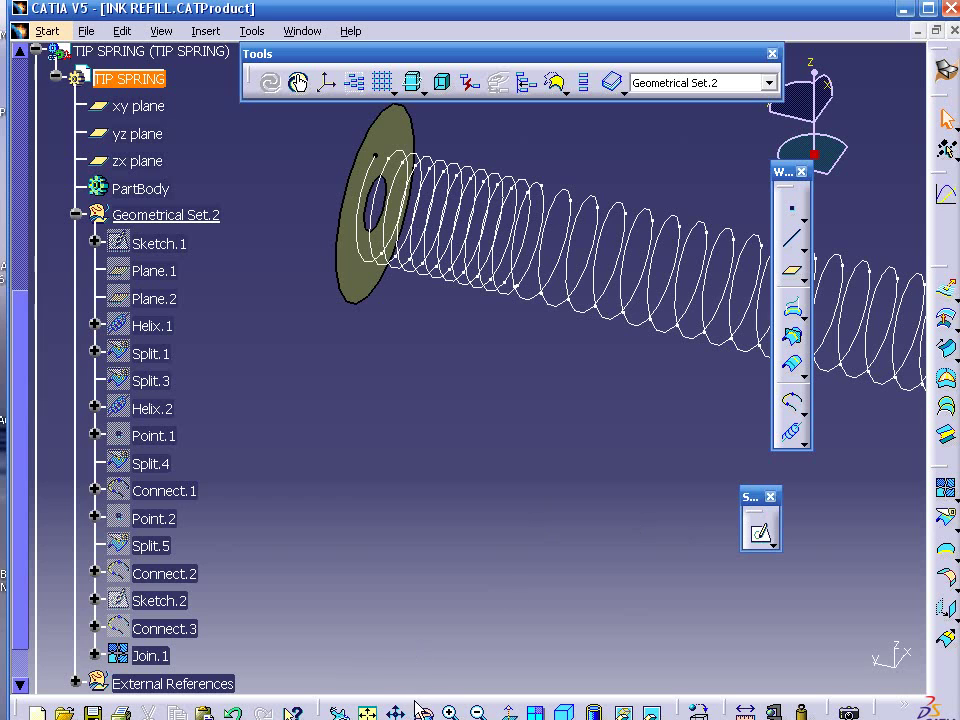
Step: Orbit back to the spring tip and launch Circle from the Wireframe curve flyout
{"action": "mouse_move", "coordinate": [672, 542]}
{"action": "middle_mouse_down"}
{"action": "mouse_move", "coordinate": [268, 551]}
{"action": "mouse_move", "coordinate": [51, 495]}
{"action": "middle_mouse_up"}
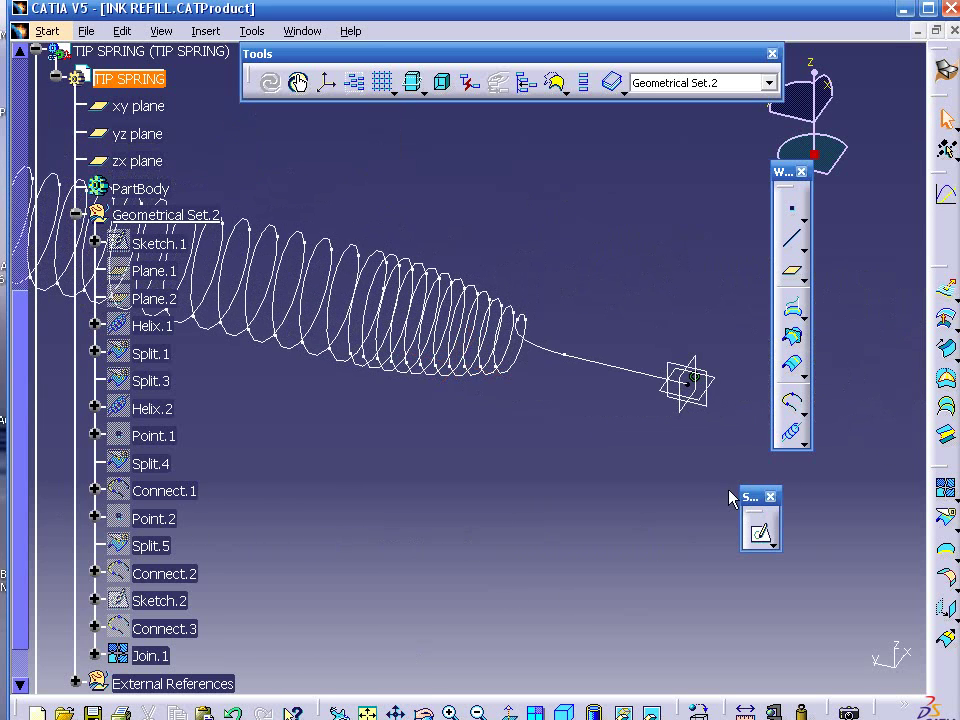
{"action": "left_click", "coordinate": [806, 417]}
{"action": "left_click", "coordinate": [835, 431]}
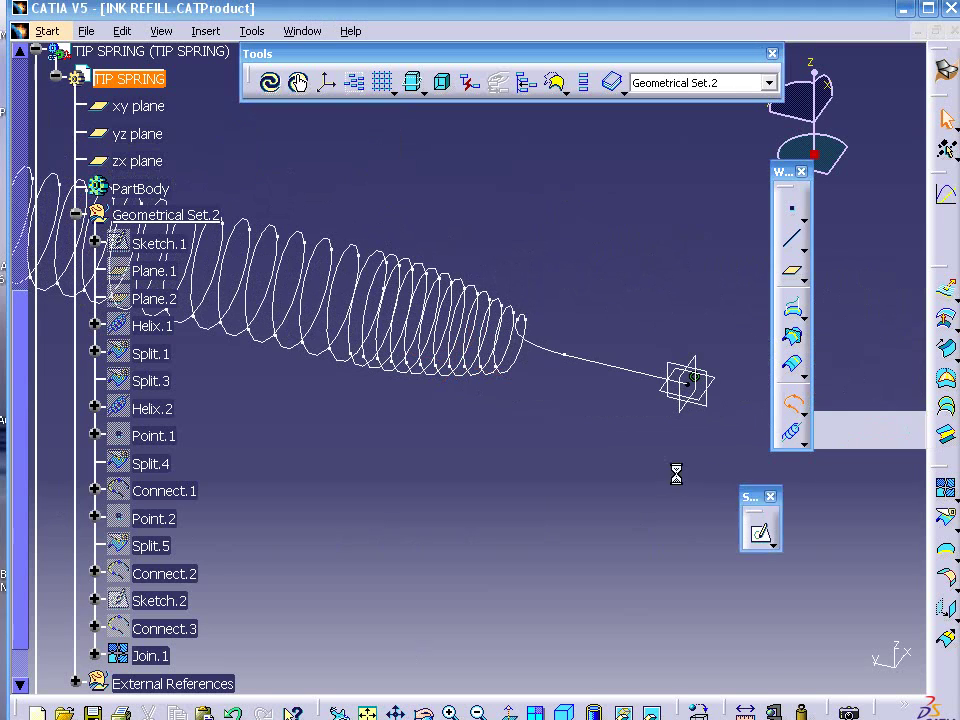
Step: Create a full 0,05 mm radius circle on the zx plane centred on Join.1's end vertex
{"action": "left_click", "coordinate": [790, 536]}
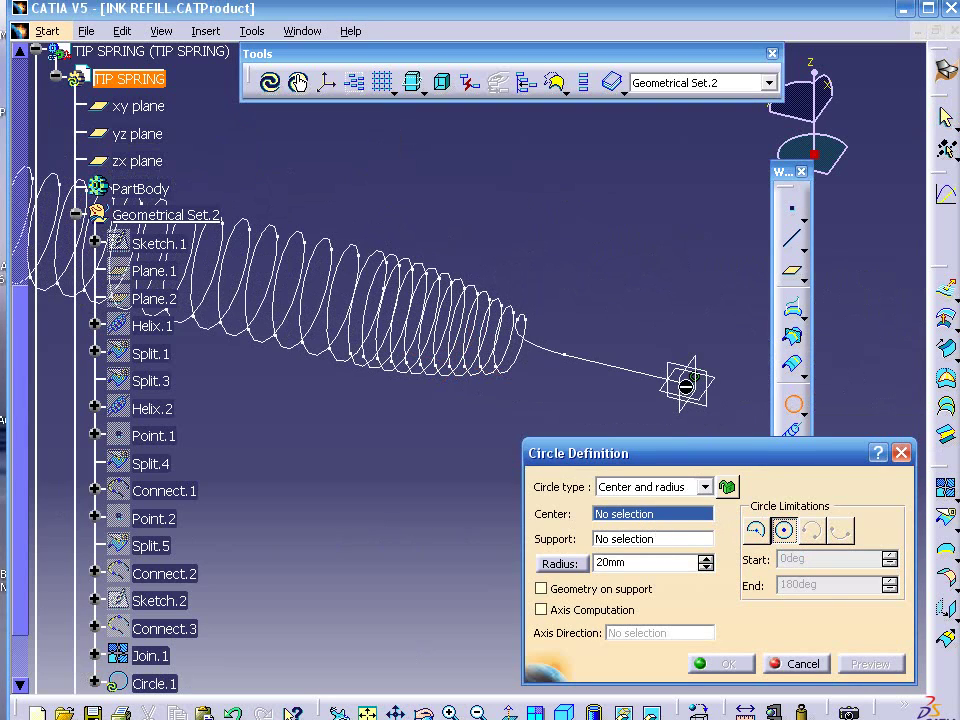
{"action": "left_click", "coordinate": [687, 382]}
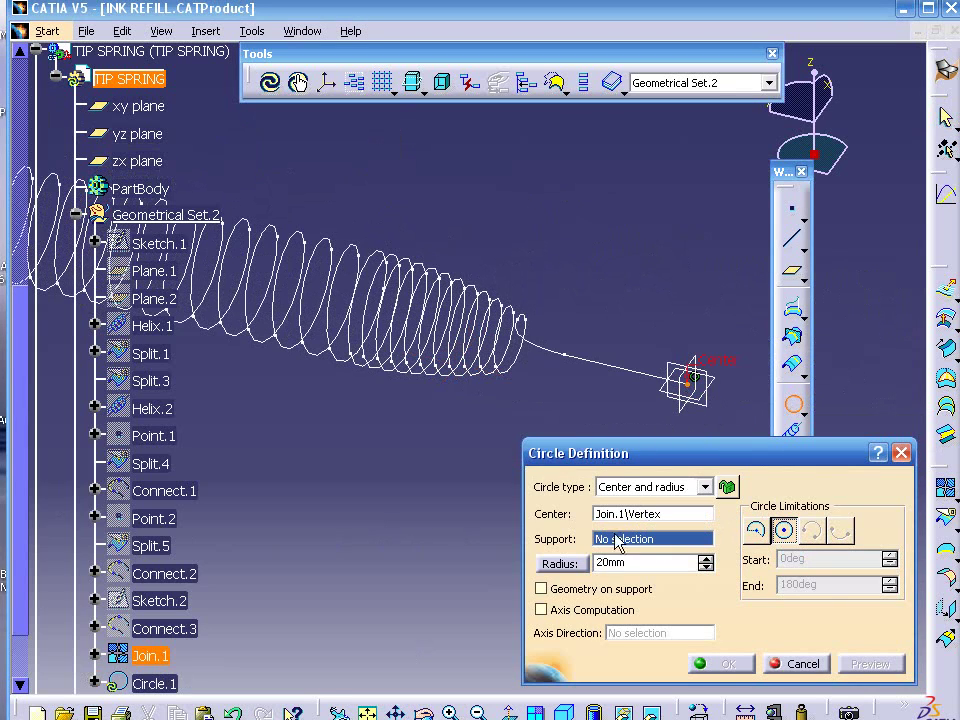
{"action": "left_click", "coordinate": [687, 408]}
{"action": "left_click_drag", "start_coordinate": [645, 563], "coordinate": [558, 572]}
{"action": "type", "text": "0.05"}
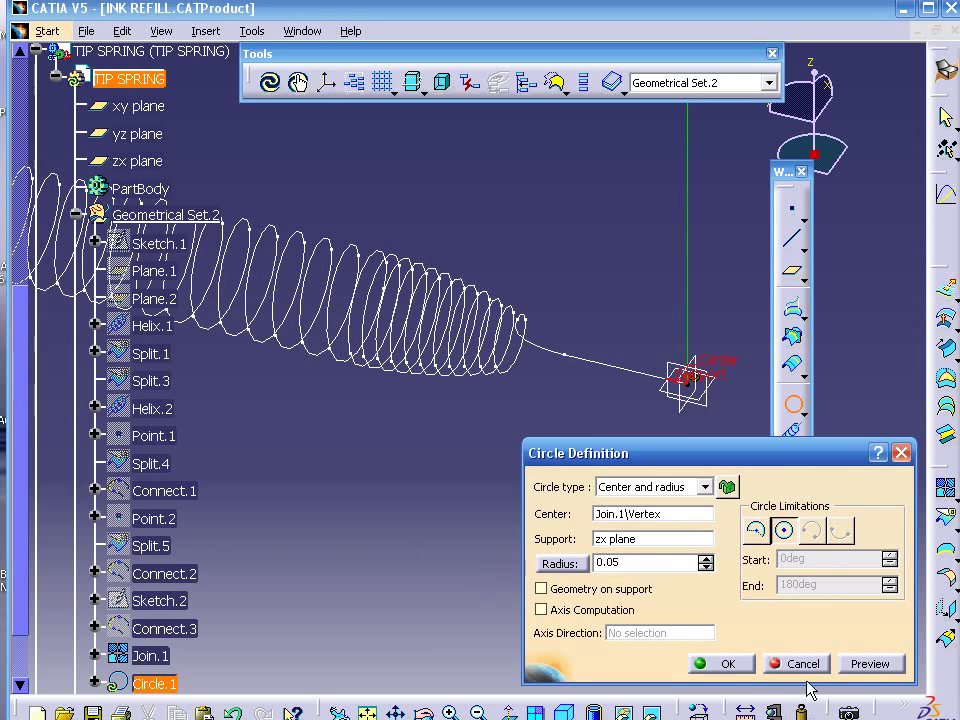
{"action": "left_click", "coordinate": [872, 664]}
{"action": "left_click", "coordinate": [727, 664]}
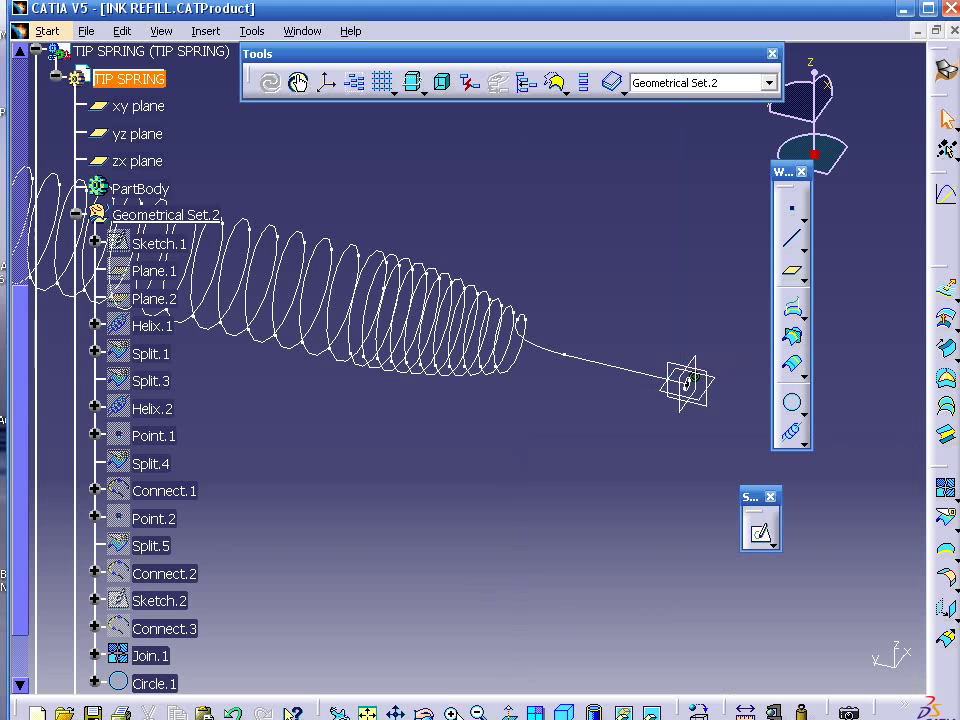
Step: Zoom and orbit the spring, then reframe the view on the selected items
{"action": "left_click", "coordinate": [452, 712]}
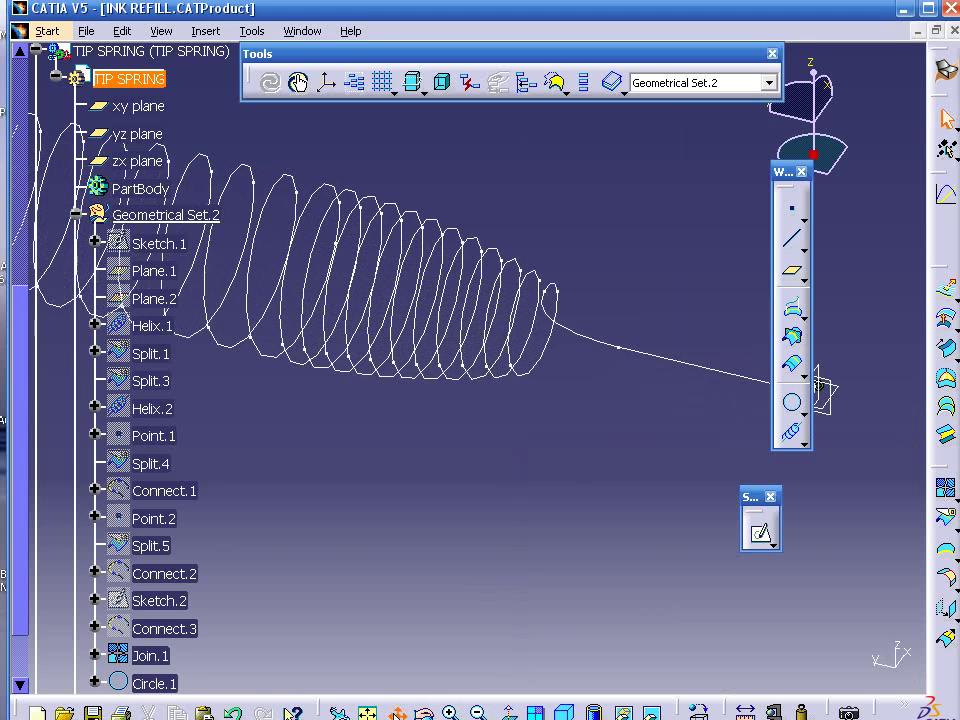
{"action": "middle_click_drag", "start_coordinate": [632, 640], "coordinate": [422, 620]}
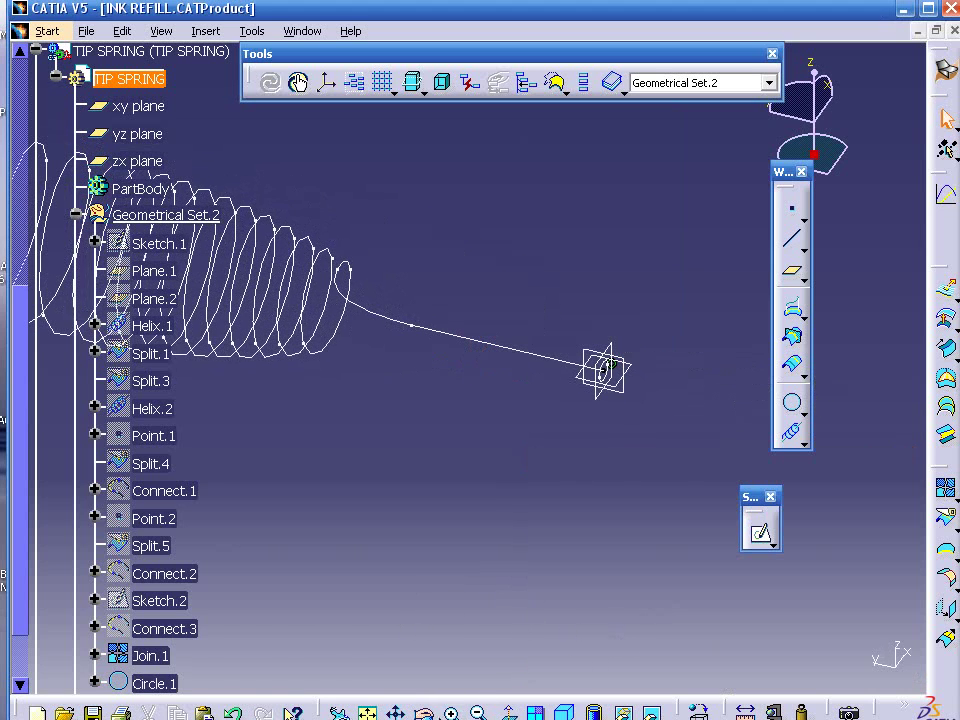
{"action": "mouse_move", "coordinate": [540, 522]}
{"action": "middle_mouse_down"}
{"action": "mouse_move", "coordinate": [474, 486]}
{"action": "mouse_move", "coordinate": [407, 471]}
{"action": "mouse_move", "coordinate": [409, 489]}
{"action": "middle_mouse_up"}
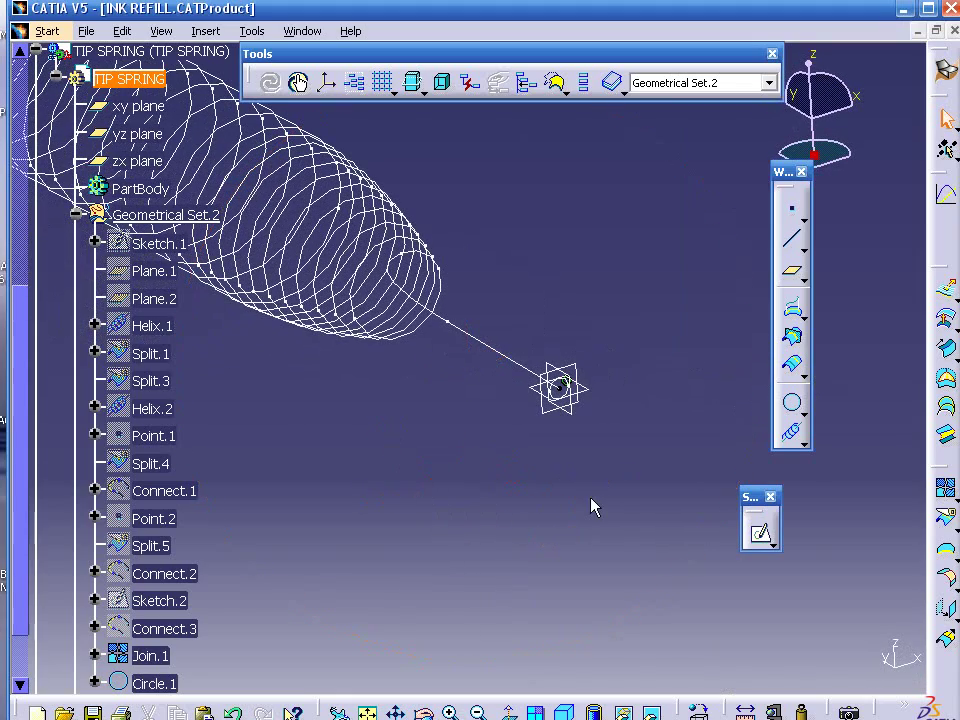
{"action": "left_click_drag", "start_coordinate": [21, 333], "coordinate": [24, 315]}
{"action": "left_click", "coordinate": [167, 193], "text": "ctrl"}
{"action": "left_click", "coordinate": [163, 257], "text": "ctrl"}
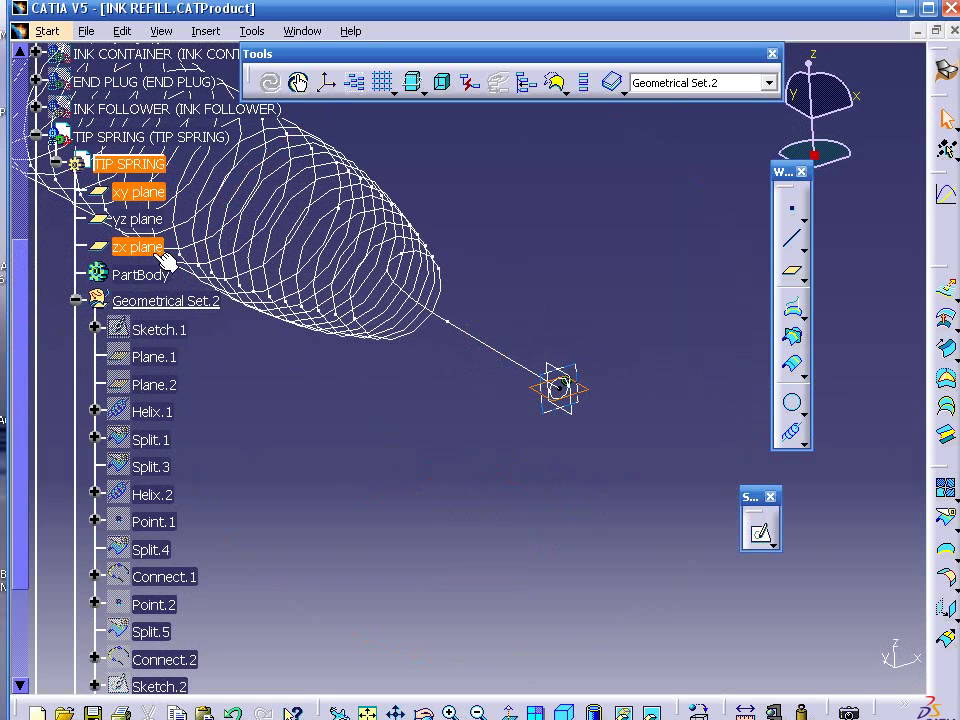
{"action": "right_click", "coordinate": [155, 250]}
{"action": "left_click", "coordinate": [200, 284]}
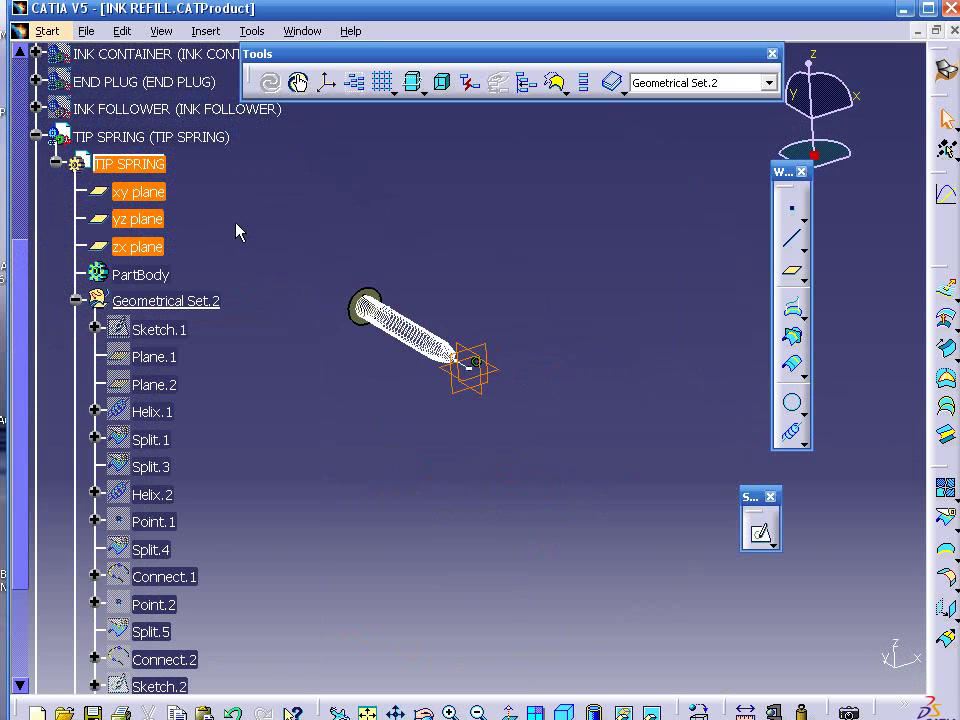
Step: Hide the xy, yz and zx reference planes
{"action": "left_click", "coordinate": [160, 216]}
{"action": "left_click", "coordinate": [150, 192], "text": "ctrl"}
{"action": "left_click", "coordinate": [160, 248], "text": "ctrl"}
{"action": "right_click", "coordinate": [155, 250]}
{"action": "left_click", "coordinate": [238, 314]}
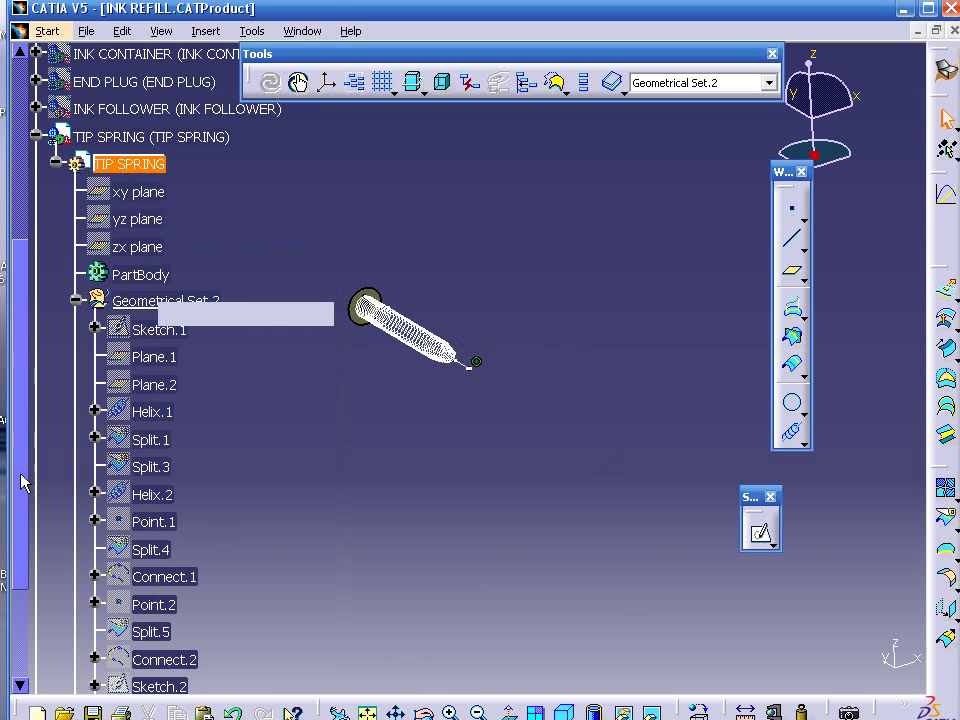
Step: Reframe on Circle.1, then zoom out and pan to show it at the spring tip
{"action": "left_click_drag", "start_coordinate": [18, 458], "coordinate": [39, 611]}
{"action": "right_click", "coordinate": [150, 601]}
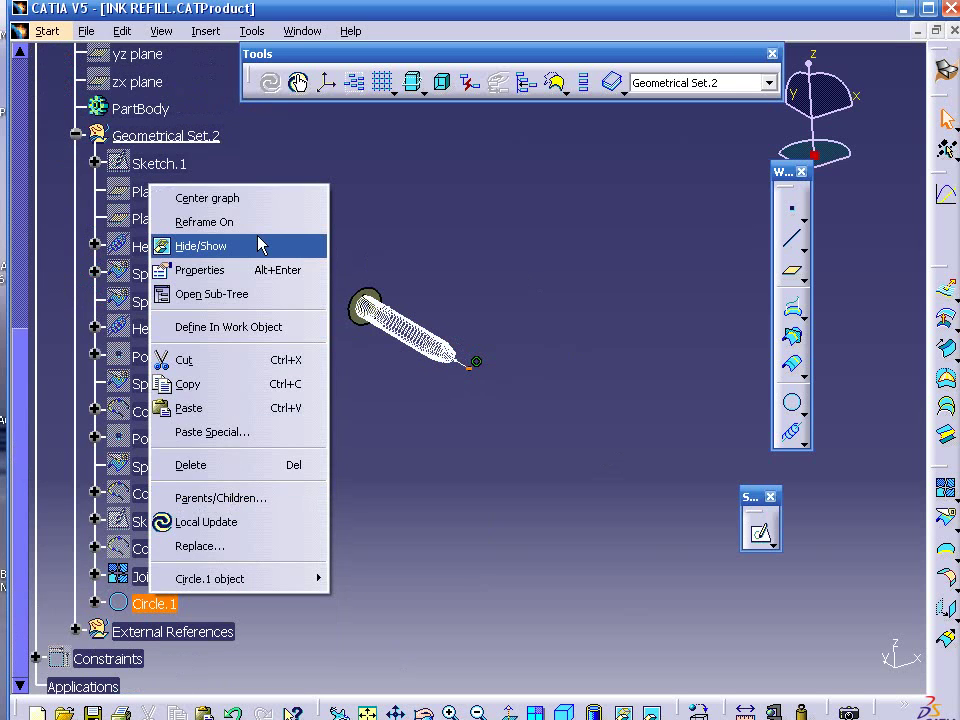
{"action": "left_click", "coordinate": [257, 230]}
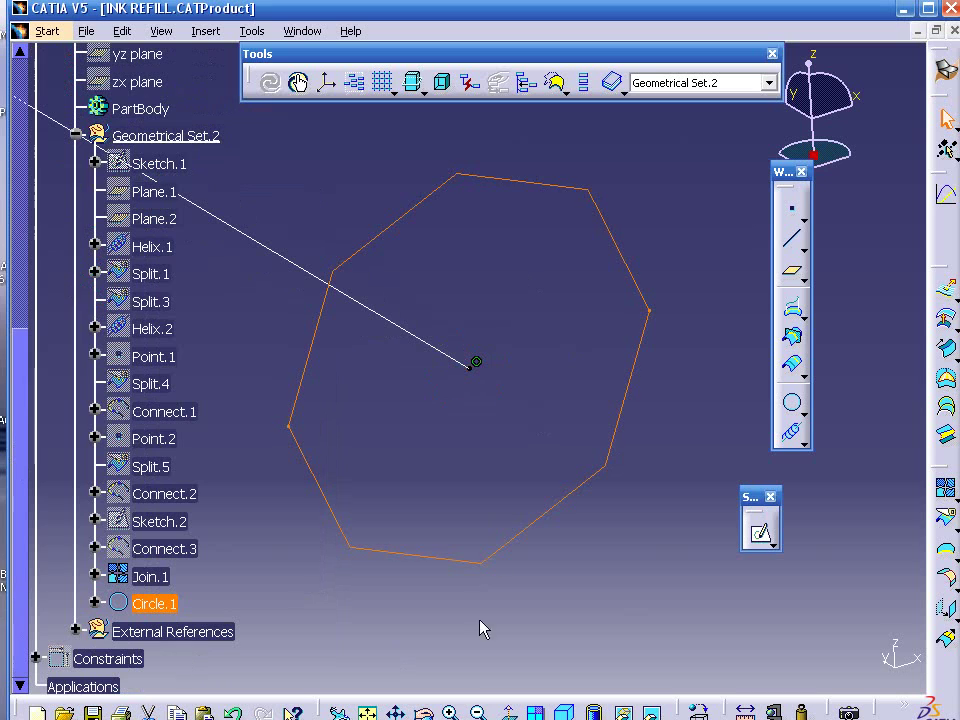
{"action": "left_click", "coordinate": [474, 703]}
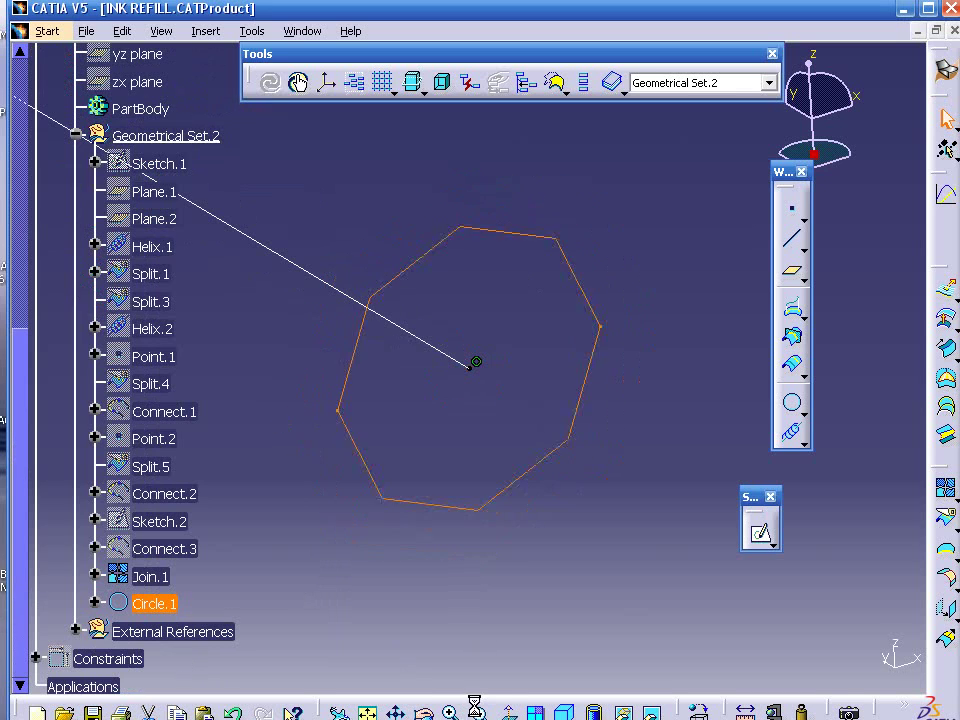
{"action": "middle_click_drag", "start_coordinate": [418, 598], "coordinate": [648, 622]}
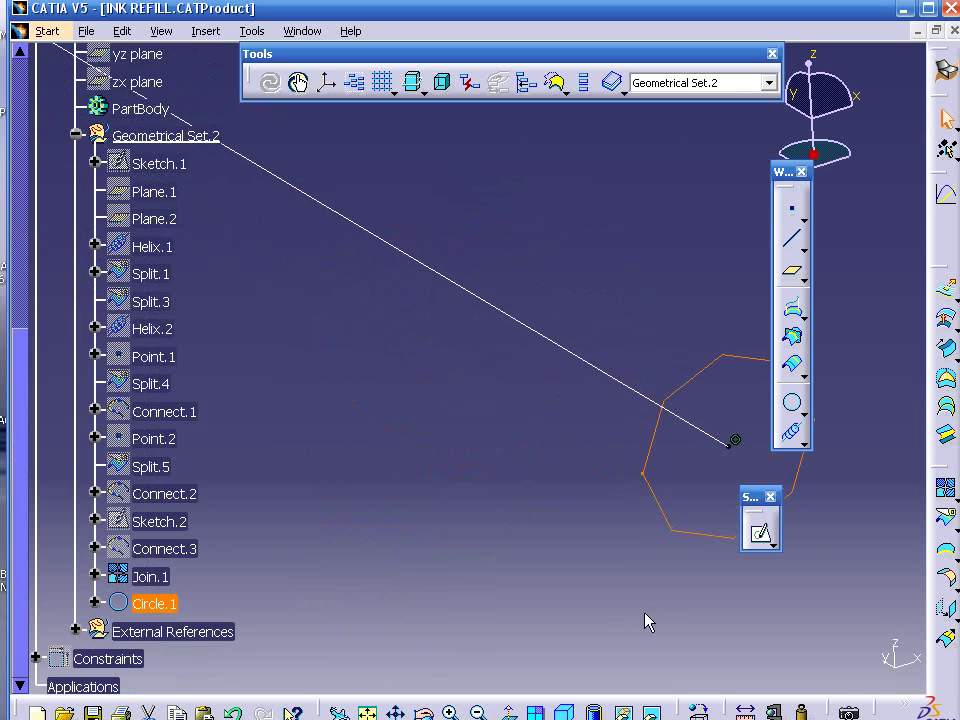
{"action": "left_click", "coordinate": [555, 533]}
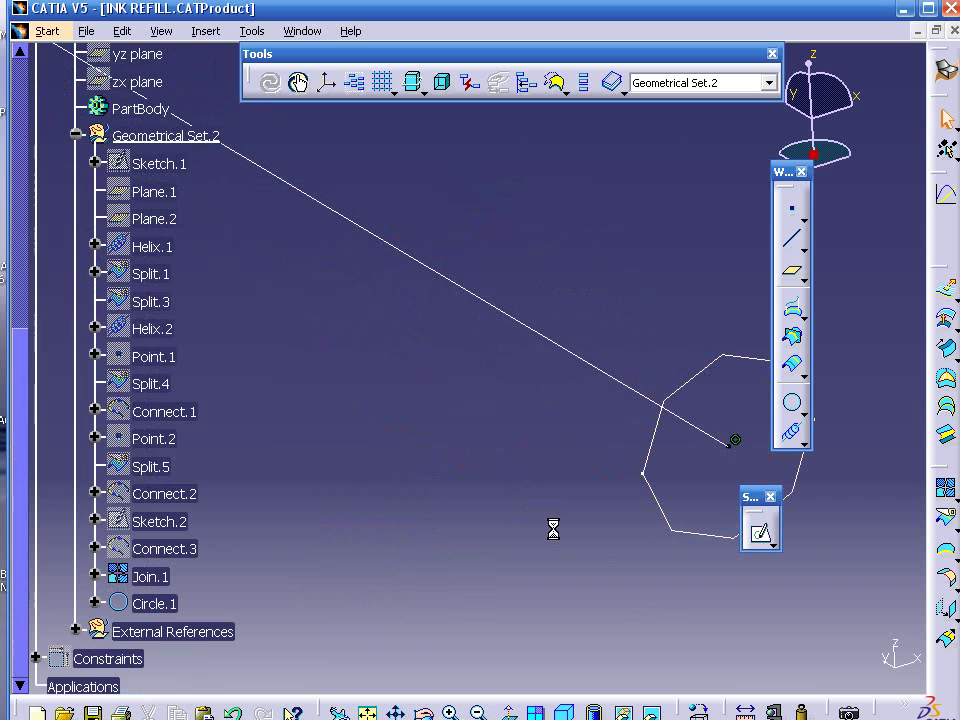
{"action": "left_click", "coordinate": [474, 708]}
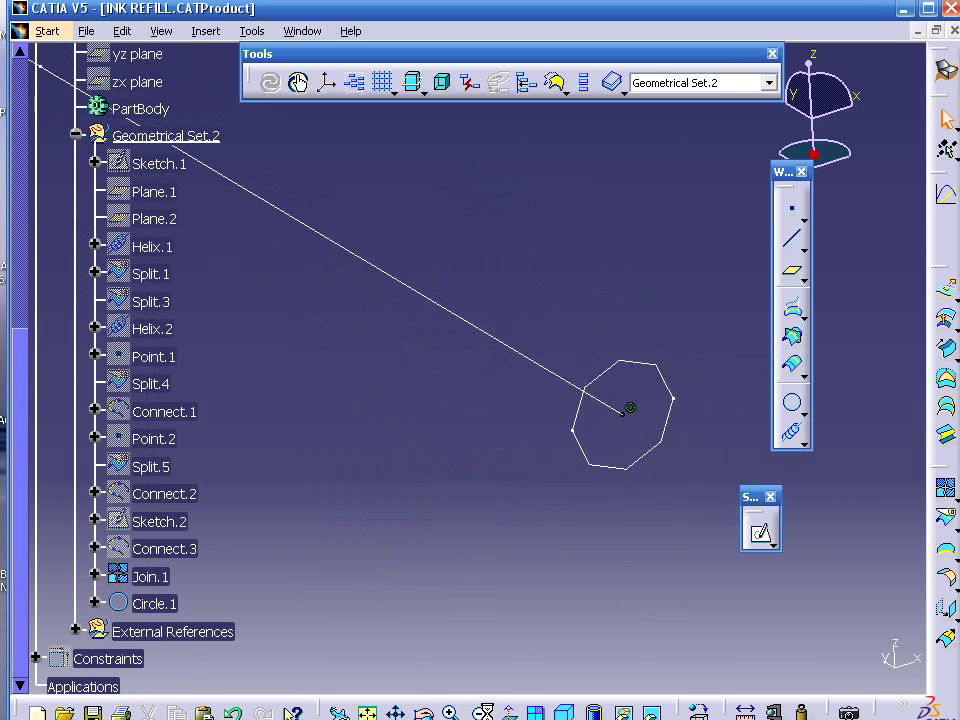
{"action": "middle_click_drag", "start_coordinate": [362, 532], "coordinate": [531, 628]}
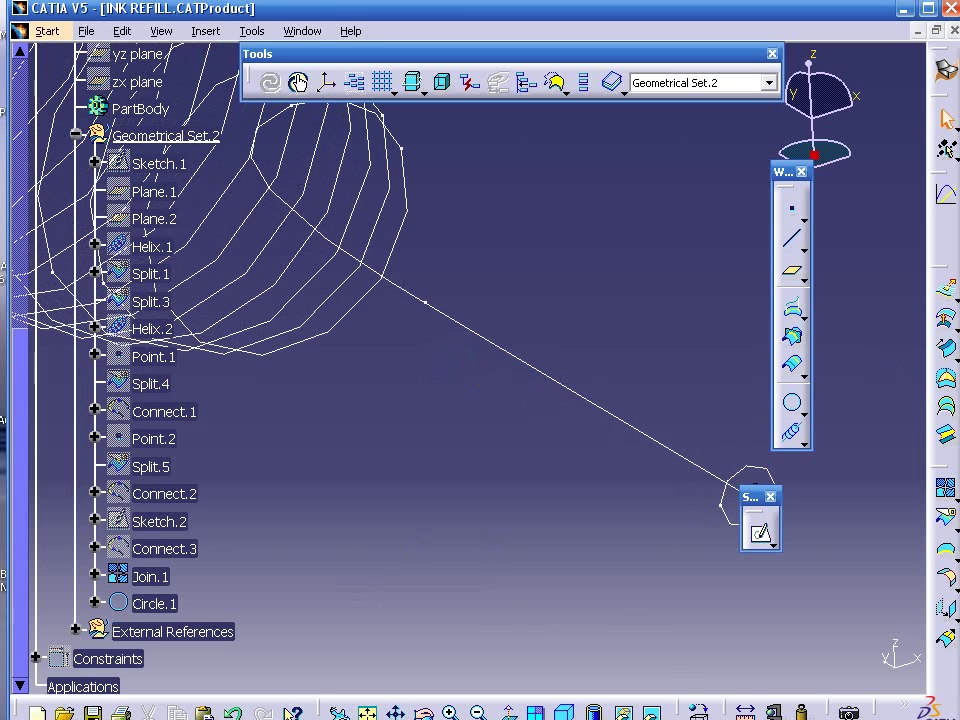
Step: Sweep Circle.1 along the Join.1 guide curve, preview, and create Sweep.1
{"action": "left_click", "coordinate": [948, 349]}
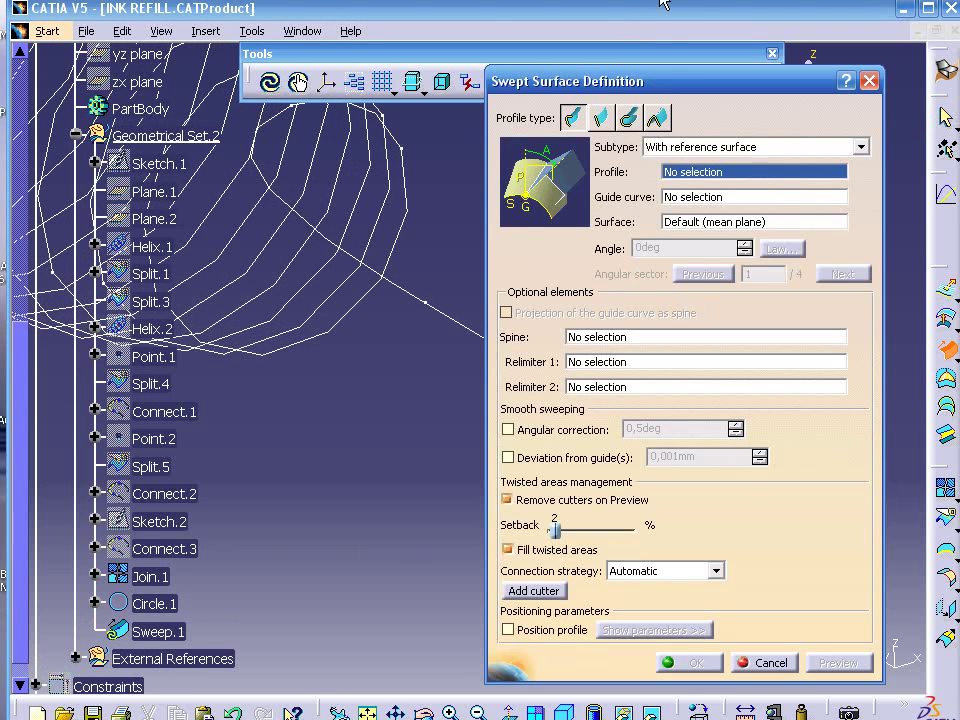
{"action": "left_click_drag", "start_coordinate": [667, 88], "coordinate": [317, 181]}
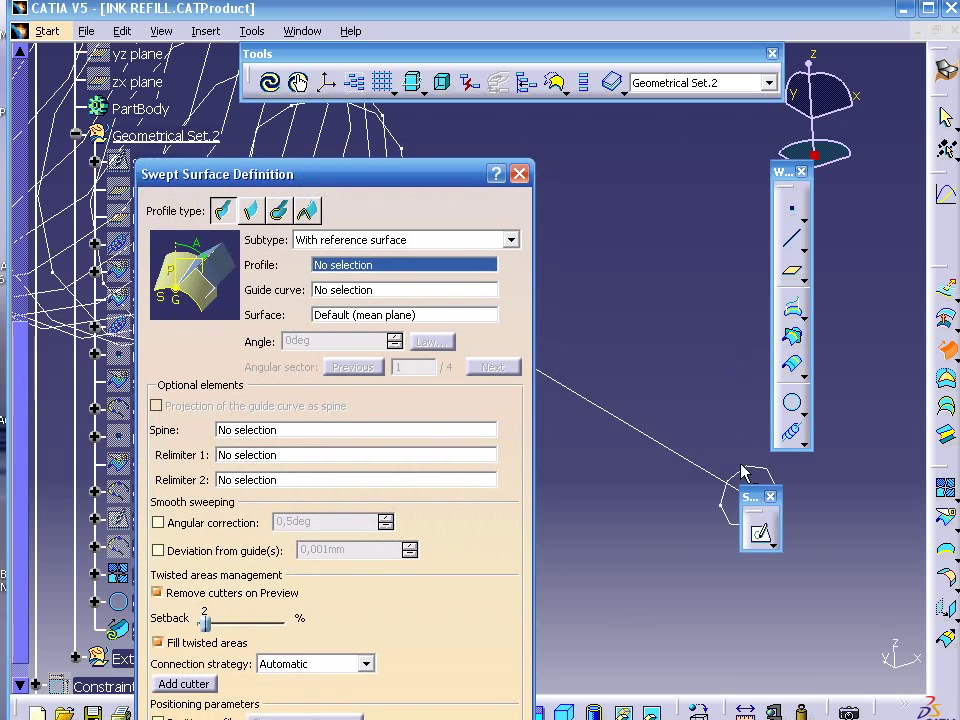
{"action": "left_click", "coordinate": [742, 467]}
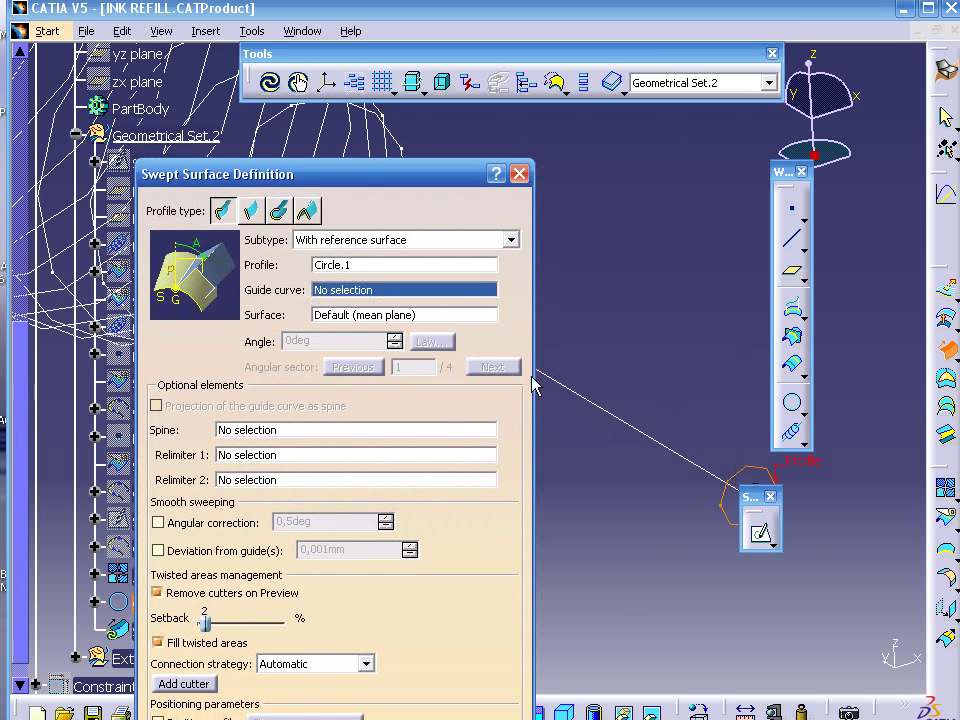
{"action": "left_click", "coordinate": [570, 392]}
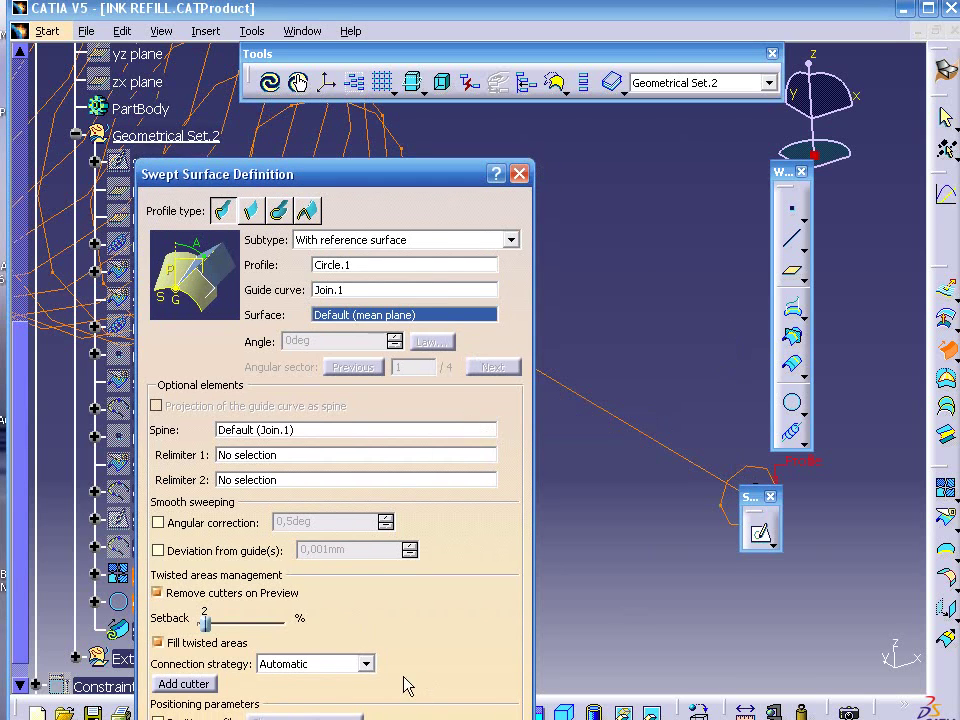
{"action": "left_click_drag", "start_coordinate": [440, 177], "coordinate": [753, 135]}
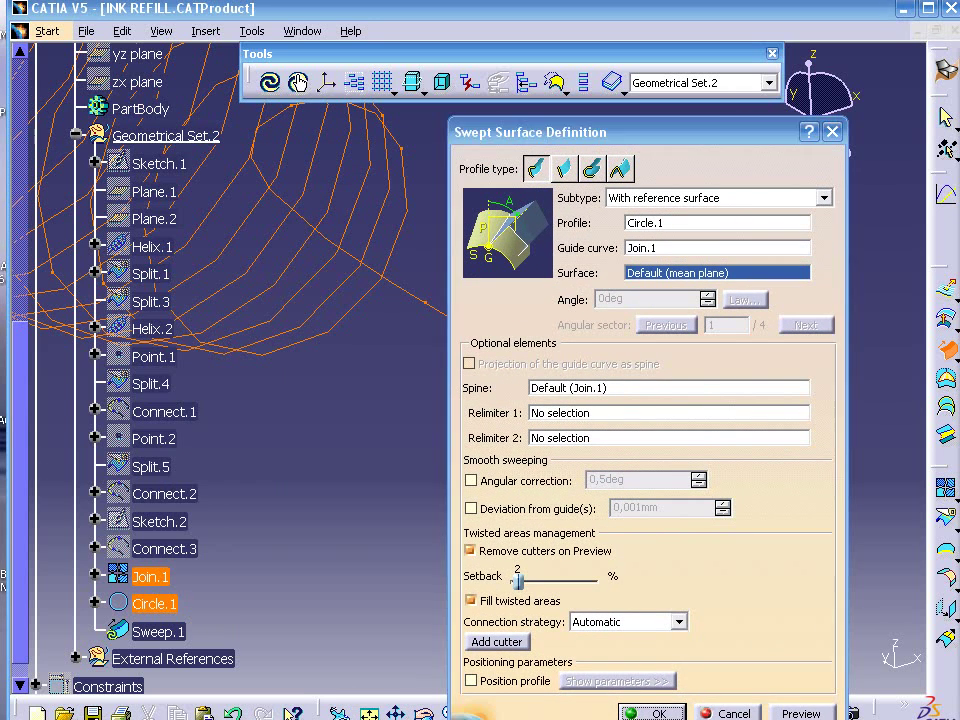
{"action": "mouse_move", "coordinate": [614, 138]}
{"action": "left_mouse_down"}
{"action": "mouse_move", "coordinate": [290, 133]}
{"action": "mouse_move", "coordinate": [180, 80]}
{"action": "mouse_move", "coordinate": [740, 225]}
{"action": "mouse_move", "coordinate": [713, 115]}
{"action": "left_mouse_up"}
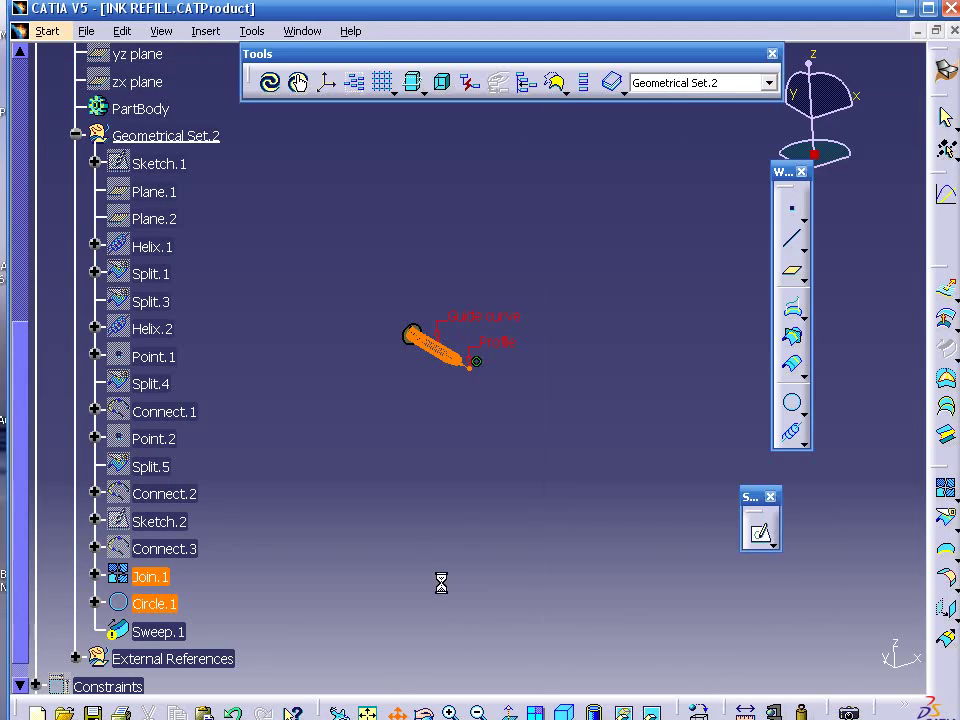
{"action": "middle_click_drag", "start_coordinate": [439, 581], "coordinate": [392, 564]}
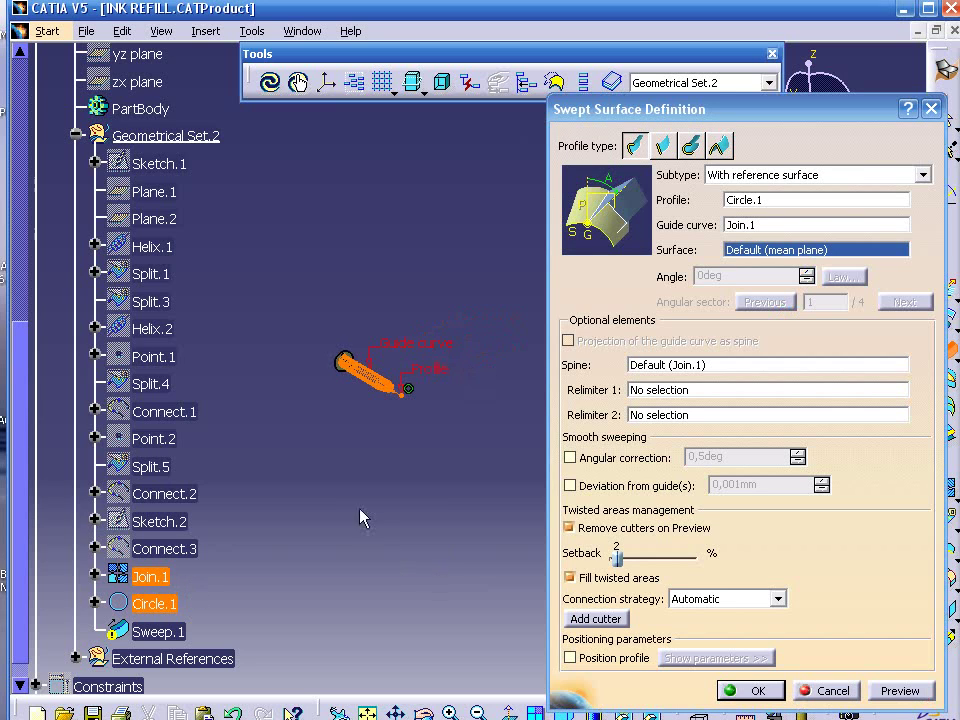
{"action": "middle_click_drag", "start_coordinate": [362, 495], "coordinate": [403, 343]}
{"action": "mouse_move", "coordinate": [347, 437]}
{"action": "middle_mouse_down"}
{"action": "mouse_move", "coordinate": [491, 401]}
{"action": "mouse_move", "coordinate": [416, 423]}
{"action": "mouse_move", "coordinate": [470, 375]}
{"action": "middle_mouse_up"}
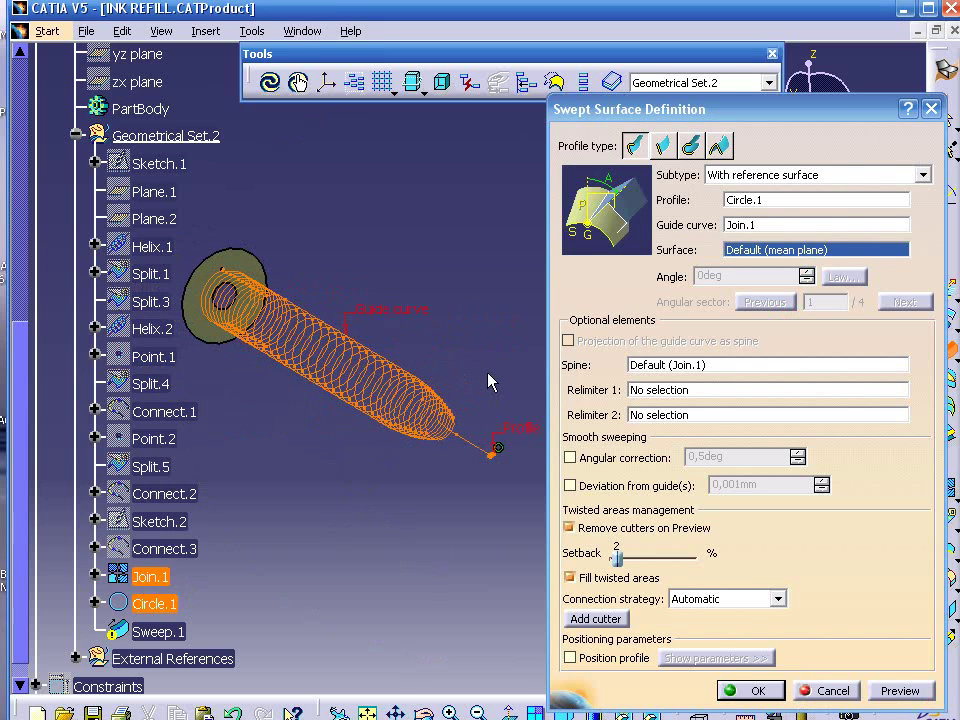
{"action": "left_click", "coordinate": [900, 691]}
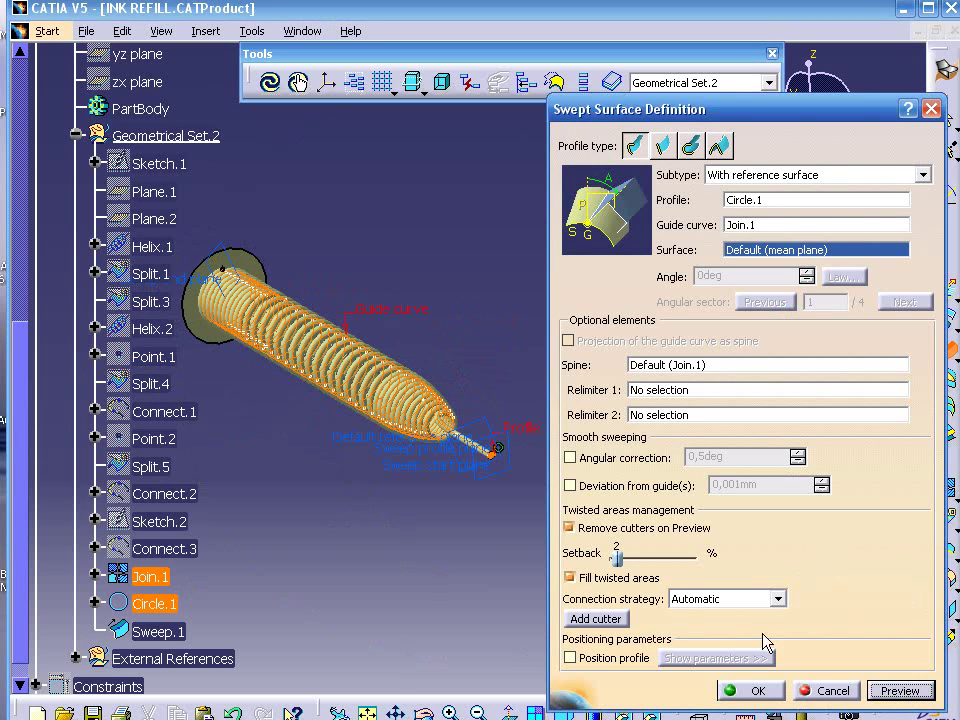
{"action": "left_click", "coordinate": [750, 692]}
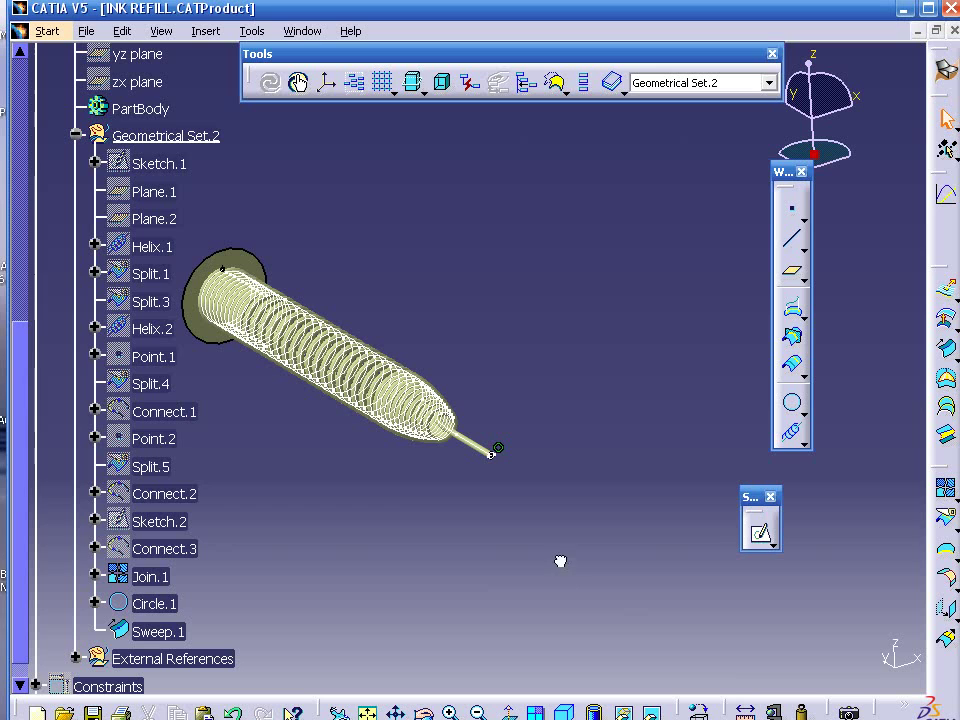
Step: Hide Circle.1 and Join.1 so only the Sweep.1 tube shows, zoomed on the spring tip
{"action": "left_click", "coordinate": [140, 606]}
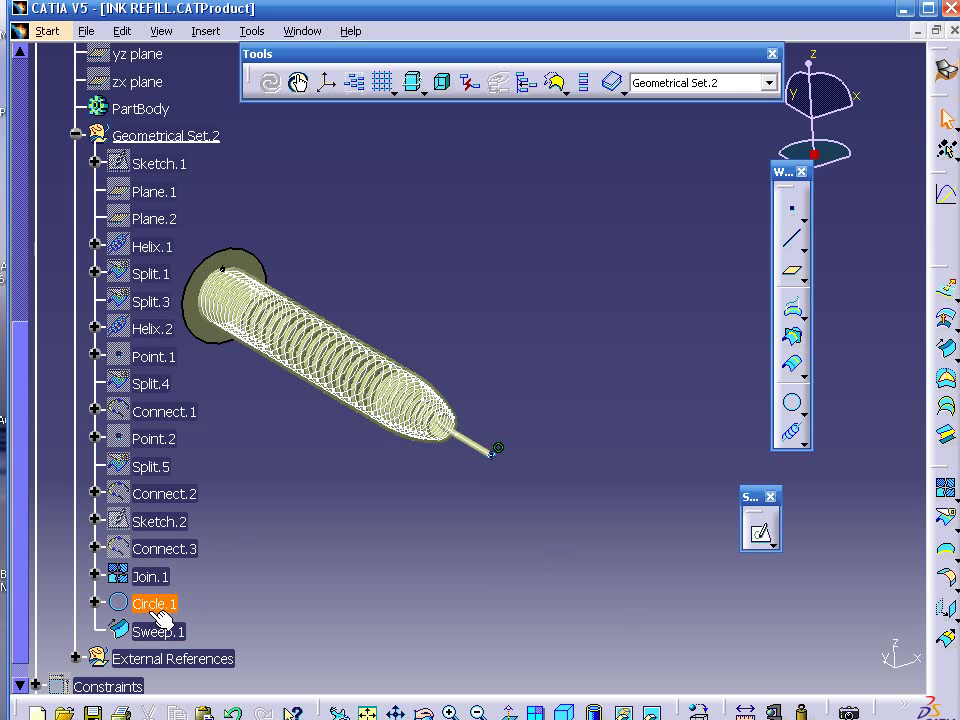
{"action": "right_click", "coordinate": [140, 608]}
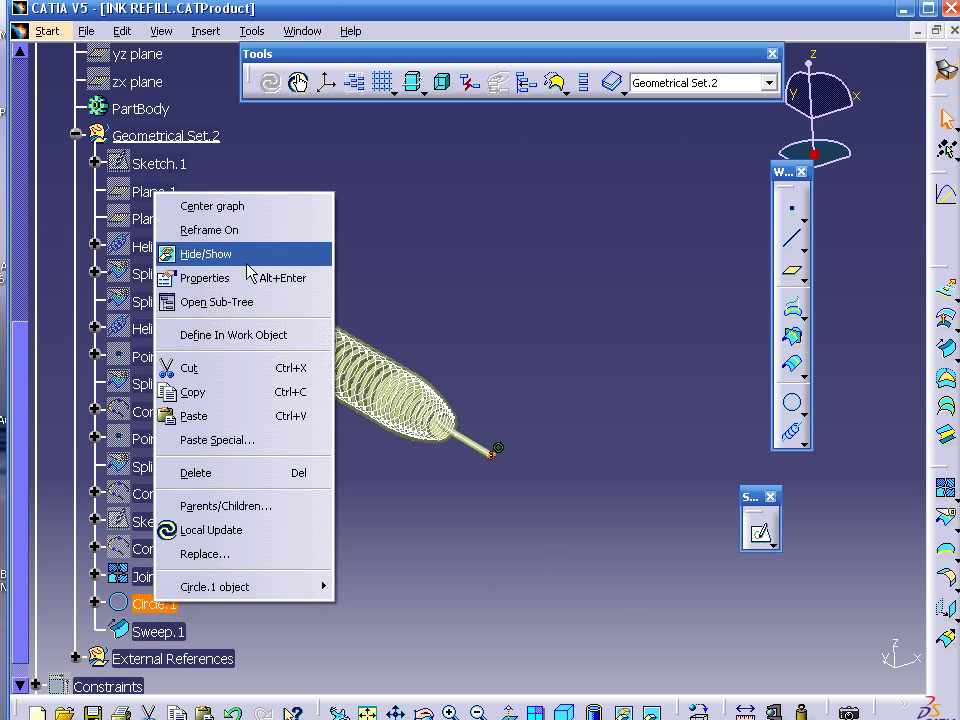
{"action": "left_click", "coordinate": [248, 256]}
{"action": "left_click", "coordinate": [150, 576]}
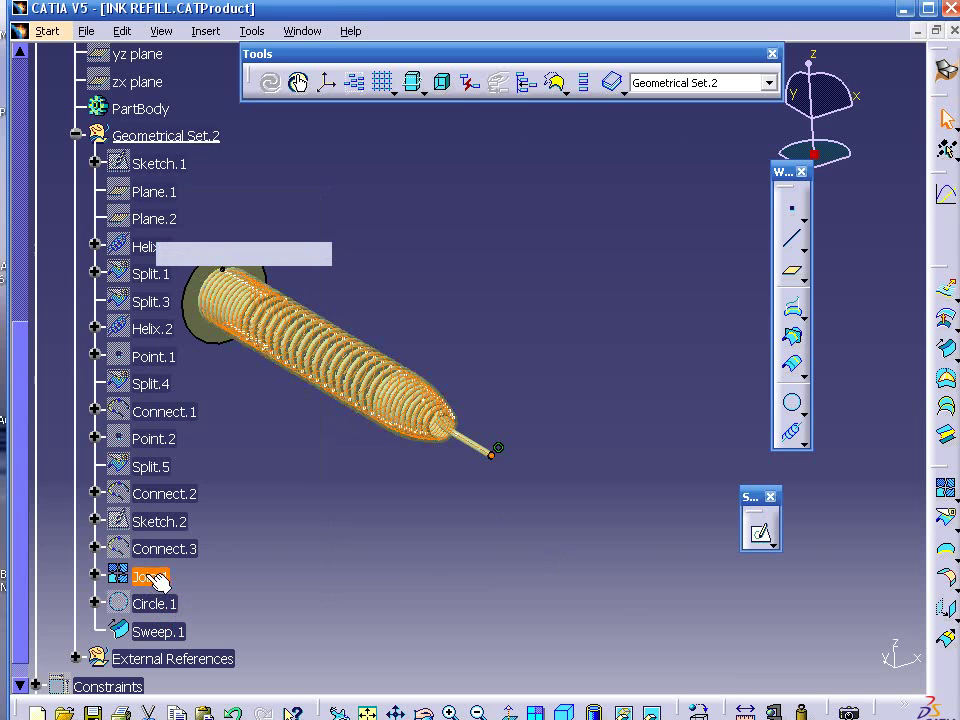
{"action": "right_click", "coordinate": [147, 568]}
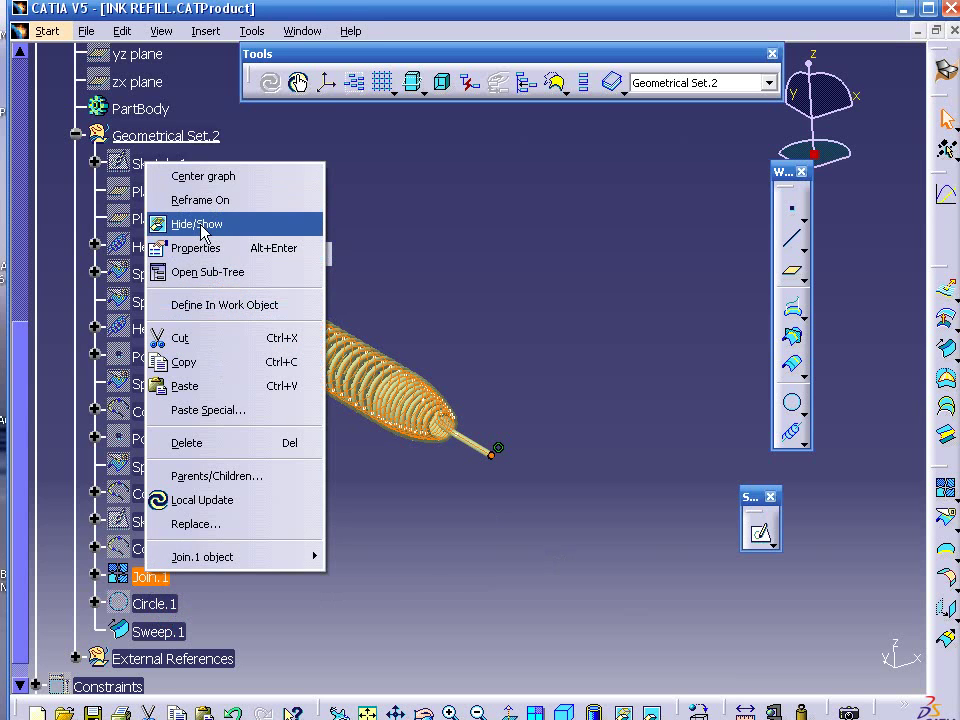
{"action": "left_click", "coordinate": [231, 230]}
{"action": "mouse_move", "coordinate": [611, 476]}
{"action": "middle_mouse_down", "text": "ctrl"}
{"action": "mouse_move", "coordinate": [450, 396]}
{"action": "mouse_move", "coordinate": [735, 276]}
{"action": "mouse_move", "coordinate": [686, 281]}
{"action": "mouse_move", "coordinate": [561, 265]}
{"action": "mouse_move", "coordinate": [613, 290]}
{"action": "middle_mouse_up", "text": "ctrl"}
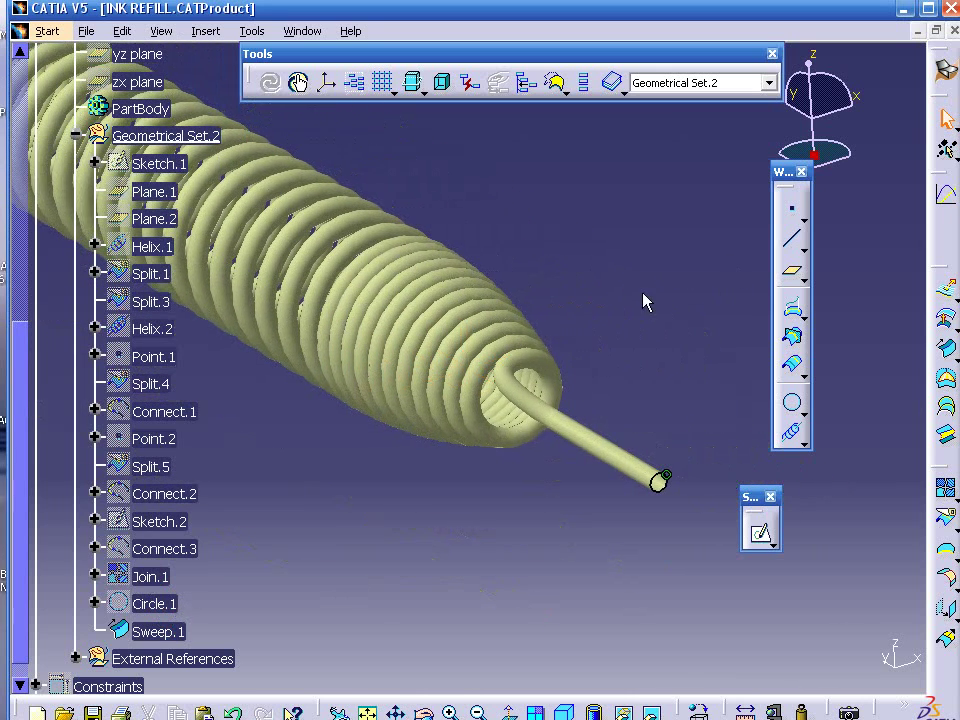
Step: Create Fill.1 capping the sweep's open end
{"action": "left_click", "coordinate": [947, 384]}
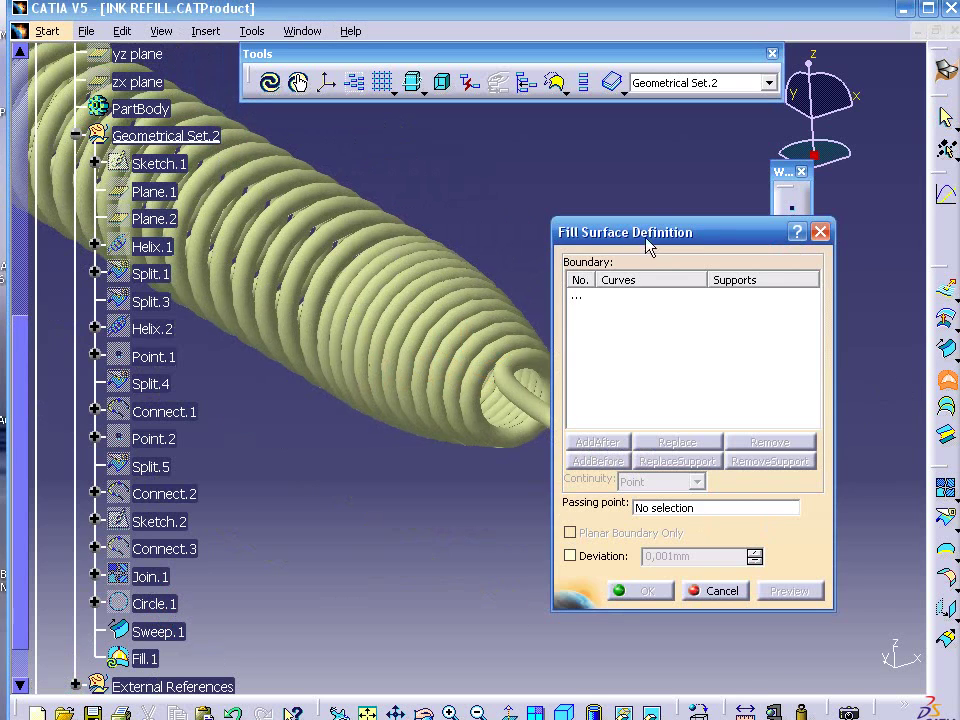
{"action": "left_click_drag", "start_coordinate": [646, 241], "coordinate": [350, 291]}
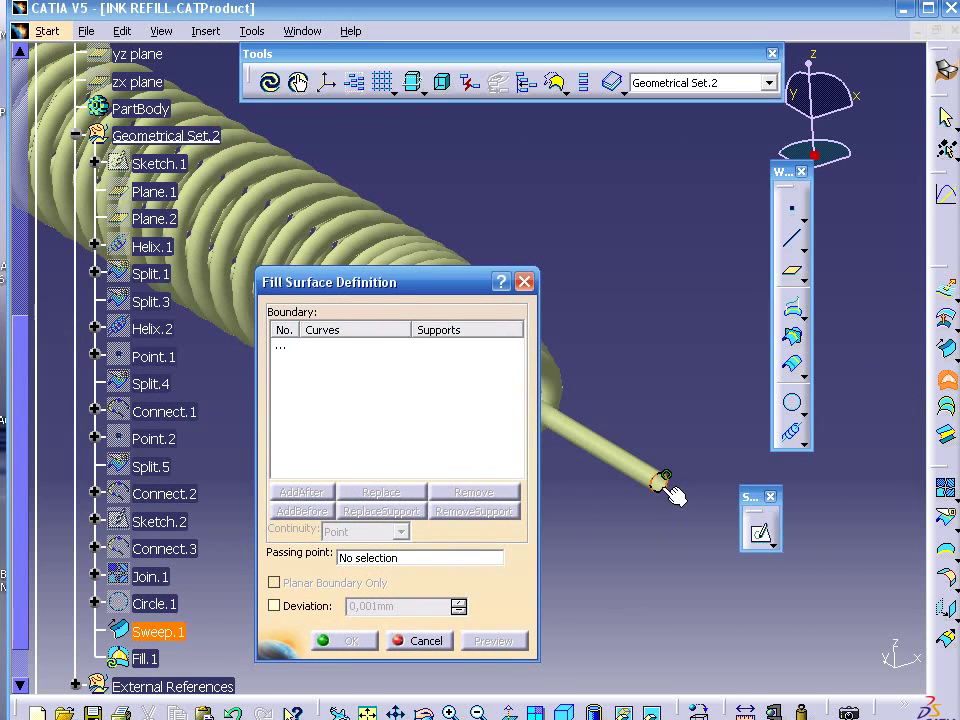
{"action": "left_click", "coordinate": [662, 481]}
{"action": "left_click", "coordinate": [345, 640]}
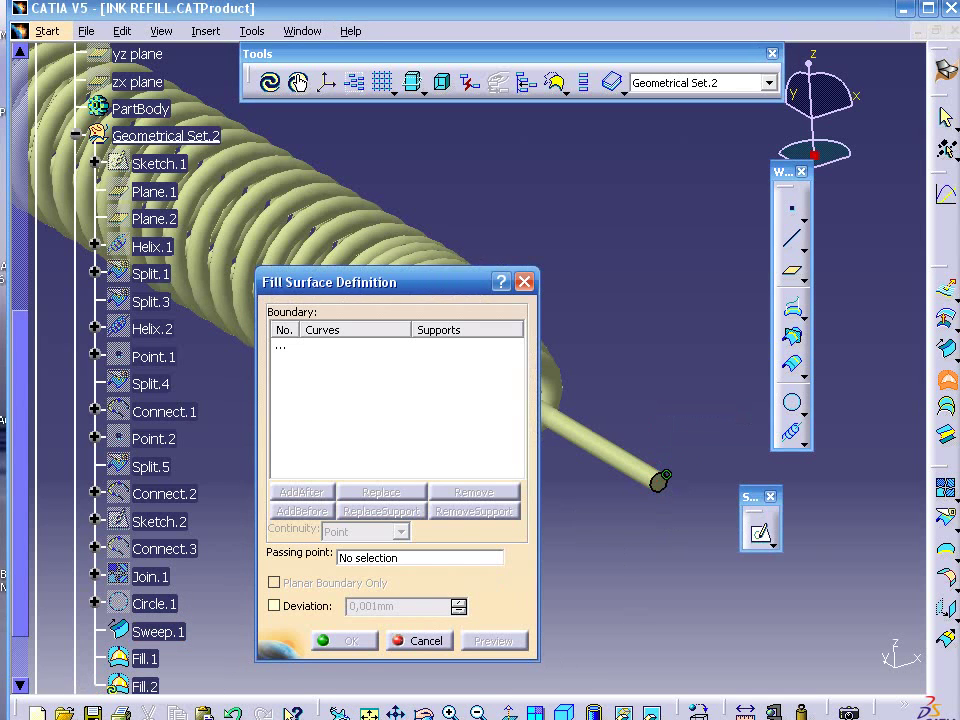
{"action": "left_click", "coordinate": [419, 640]}
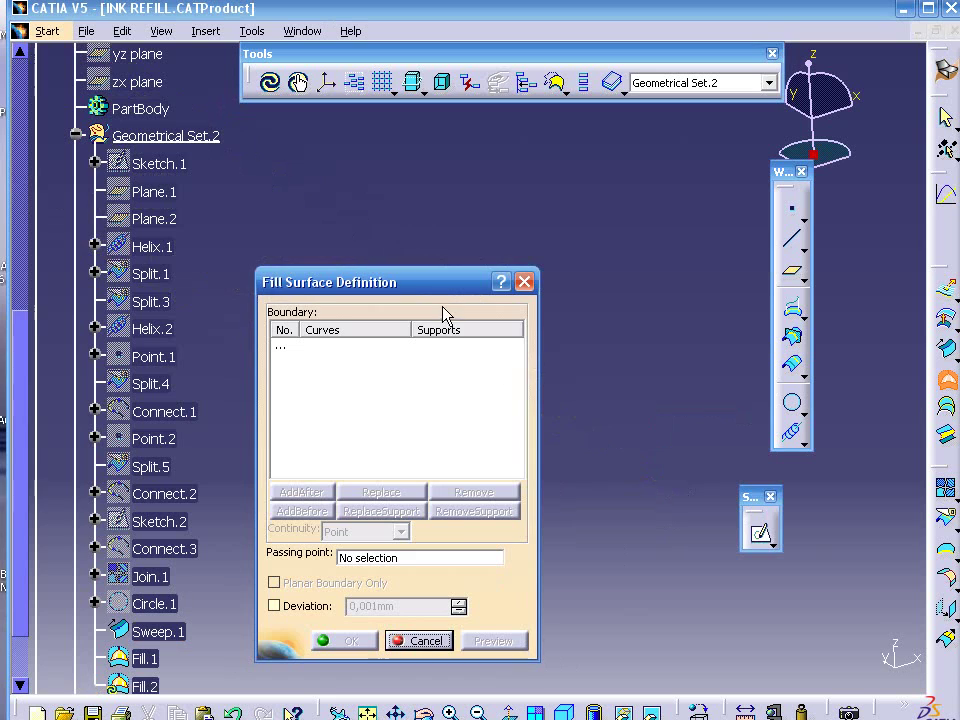
Step: Create Fill.2 on the end disc's edge, then view the whole spring
{"action": "left_click_drag", "start_coordinate": [437, 285], "coordinate": [706, 218]}
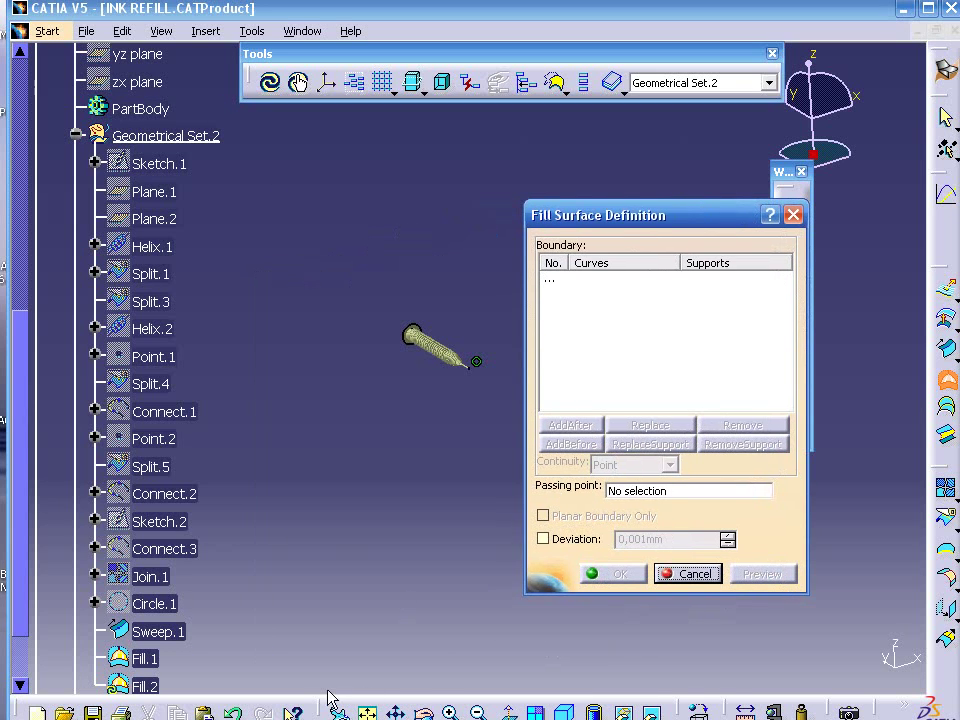
{"action": "middle_click_drag", "start_coordinate": [561, 446], "coordinate": [462, 459]}
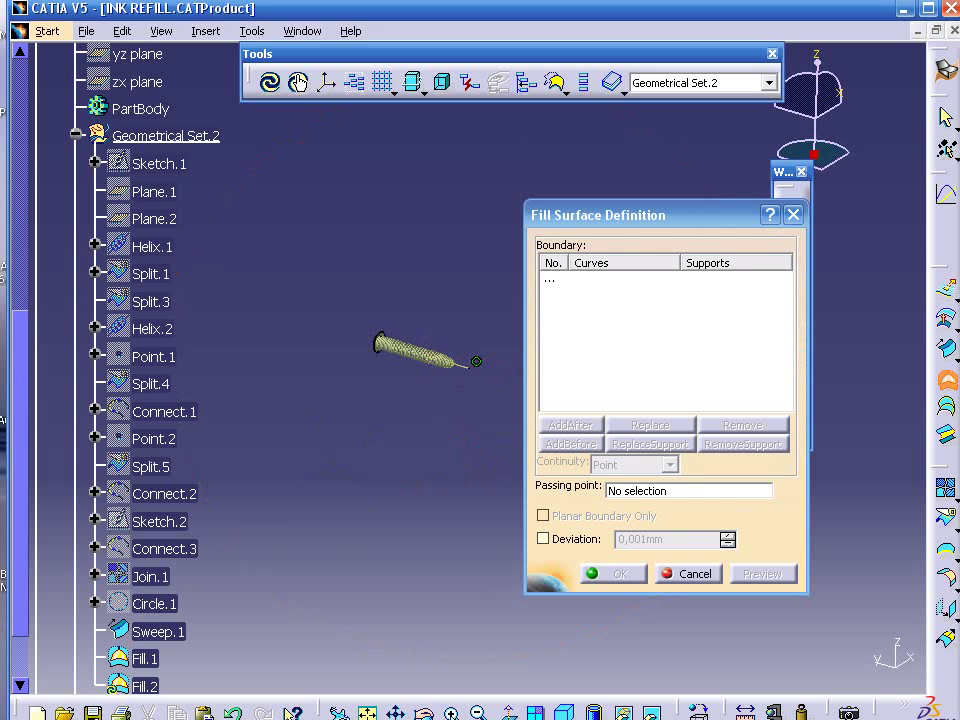
{"action": "mouse_move", "coordinate": [390, 378]}
{"action": "middle_mouse_down", "text": "ctrl"}
{"action": "mouse_move", "coordinate": [371, 270]}
{"action": "mouse_move", "coordinate": [294, 274]}
{"action": "mouse_move", "coordinate": [390, 293]}
{"action": "mouse_move", "coordinate": [374, 347]}
{"action": "mouse_move", "coordinate": [364, 204]}
{"action": "middle_mouse_up", "text": "ctrl"}
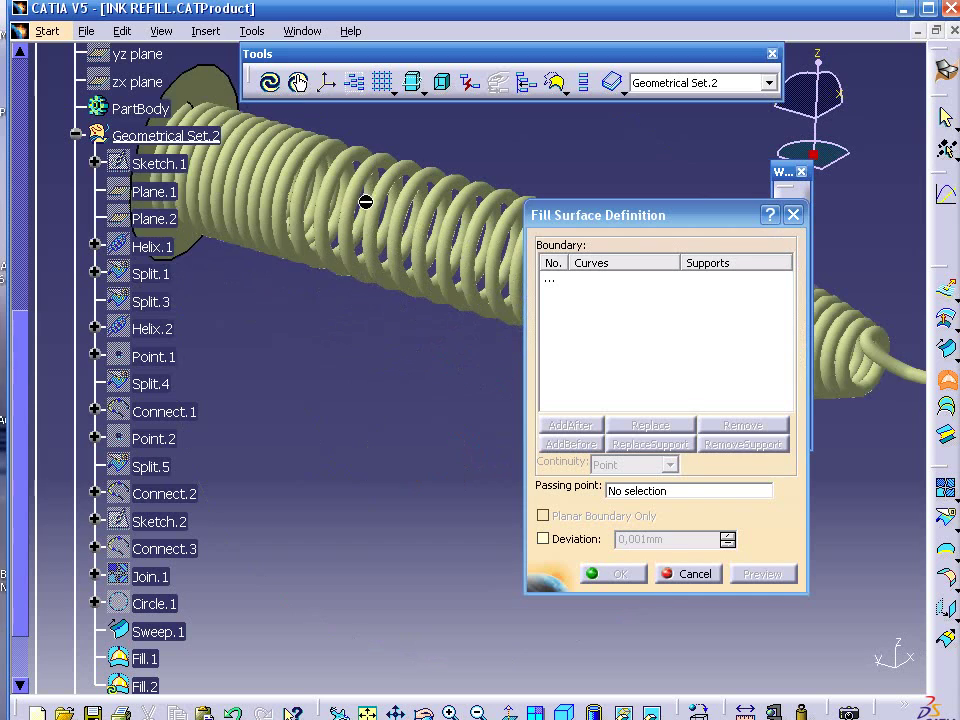
{"action": "mouse_move", "coordinate": [364, 253]}
{"action": "middle_mouse_down", "text": "ctrl"}
{"action": "mouse_move", "coordinate": [386, 365]}
{"action": "mouse_move", "coordinate": [317, 257]}
{"action": "mouse_move", "coordinate": [521, 491]}
{"action": "mouse_move", "coordinate": [354, 364]}
{"action": "mouse_move", "coordinate": [400, 404]}
{"action": "mouse_move", "coordinate": [403, 439]}
{"action": "mouse_move", "coordinate": [369, 283]}
{"action": "middle_mouse_up", "text": "ctrl"}
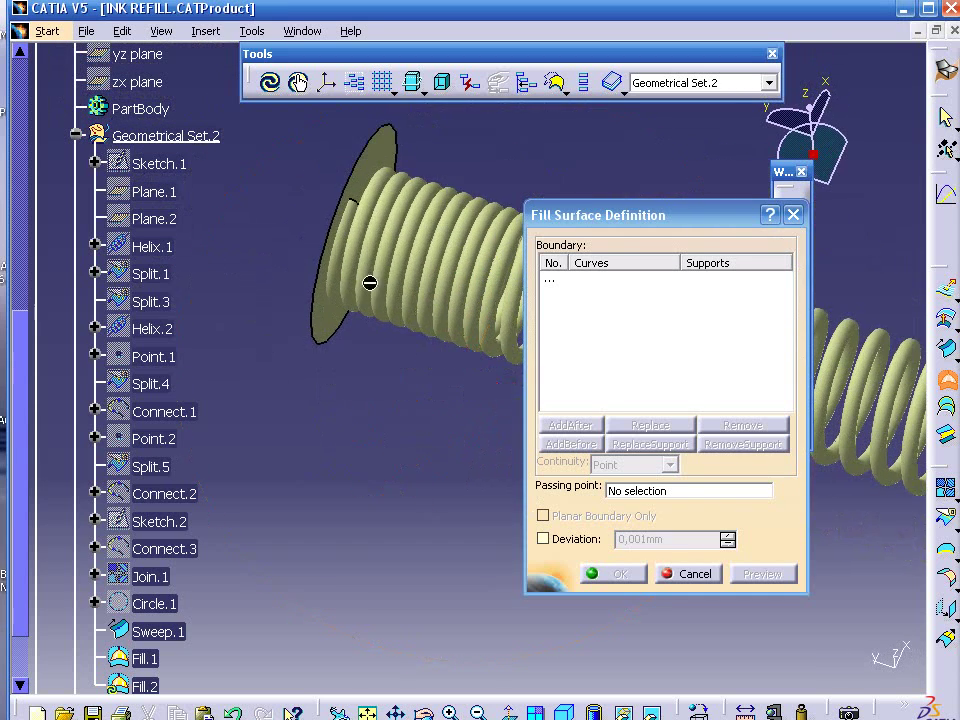
{"action": "left_click", "coordinate": [357, 198]}
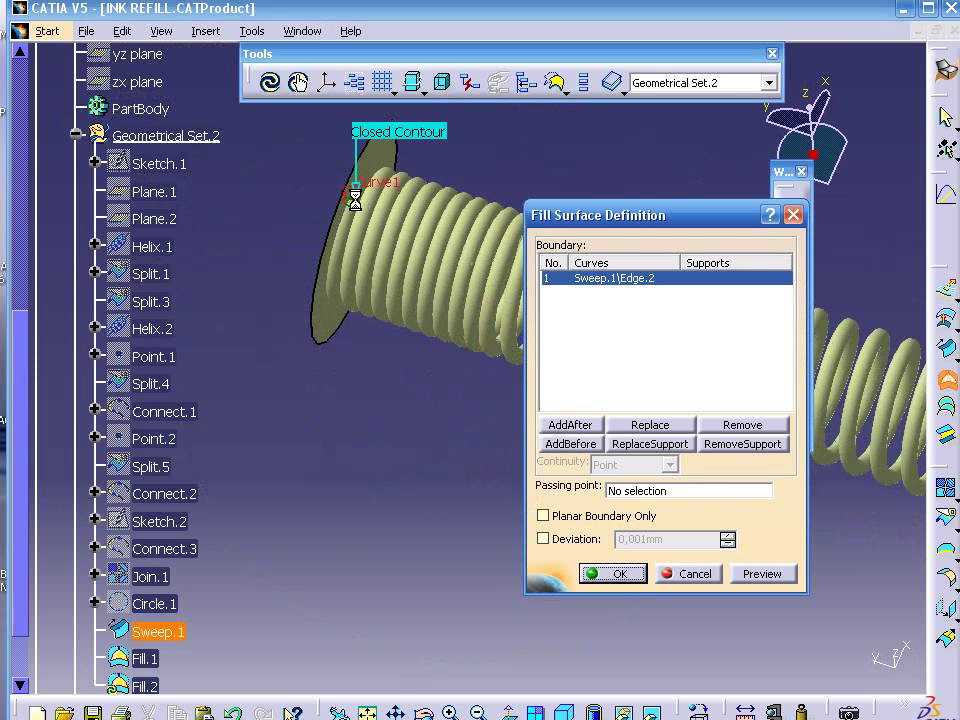
{"action": "left_click", "coordinate": [622, 576]}
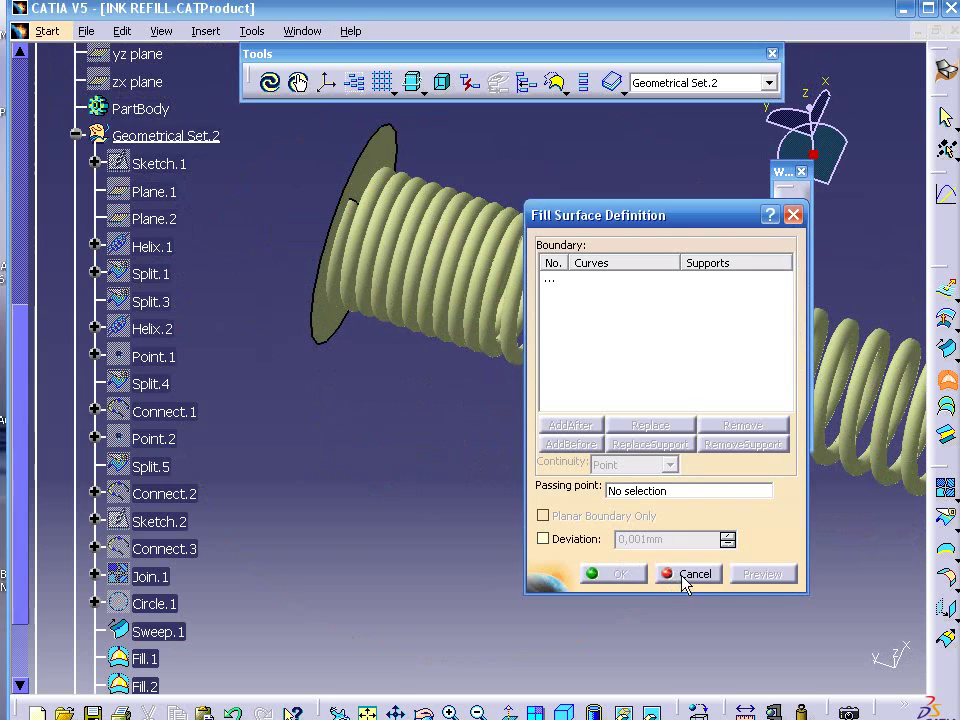
{"action": "left_click", "coordinate": [684, 574]}
{"action": "mouse_move", "coordinate": [616, 485]}
{"action": "middle_mouse_down"}
{"action": "mouse_move", "coordinate": [643, 609]}
{"action": "mouse_move", "coordinate": [515, 502]}
{"action": "middle_mouse_up"}
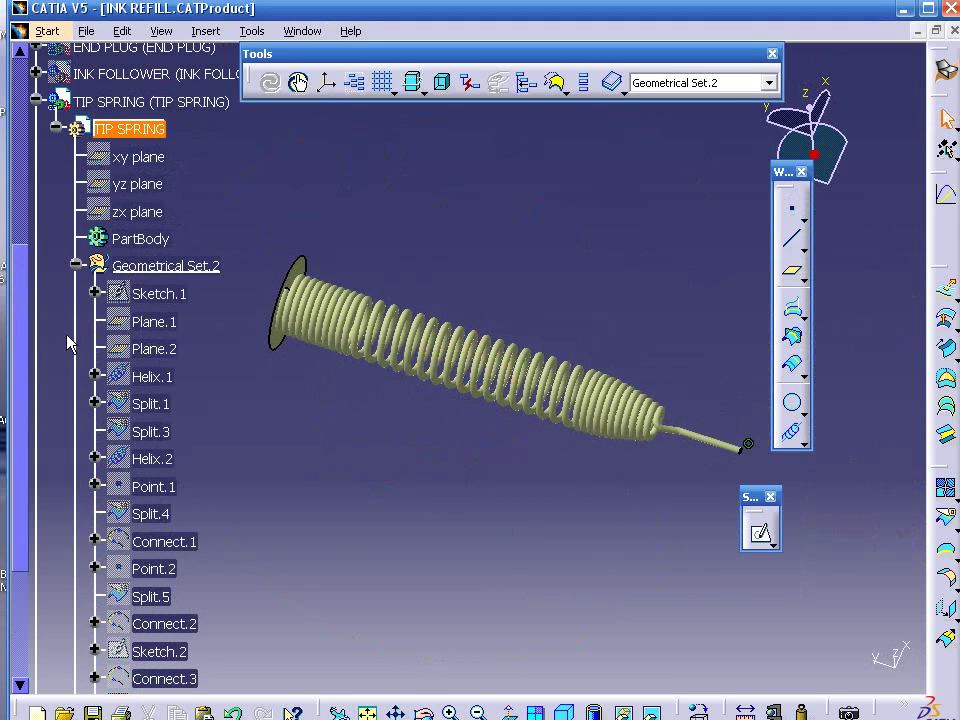
Step: Use the Join tool on Sweep.1, Fill.1 and Fill.2 to produce Join.2
{"action": "left_click_drag", "start_coordinate": [20, 275], "coordinate": [28, 388]}
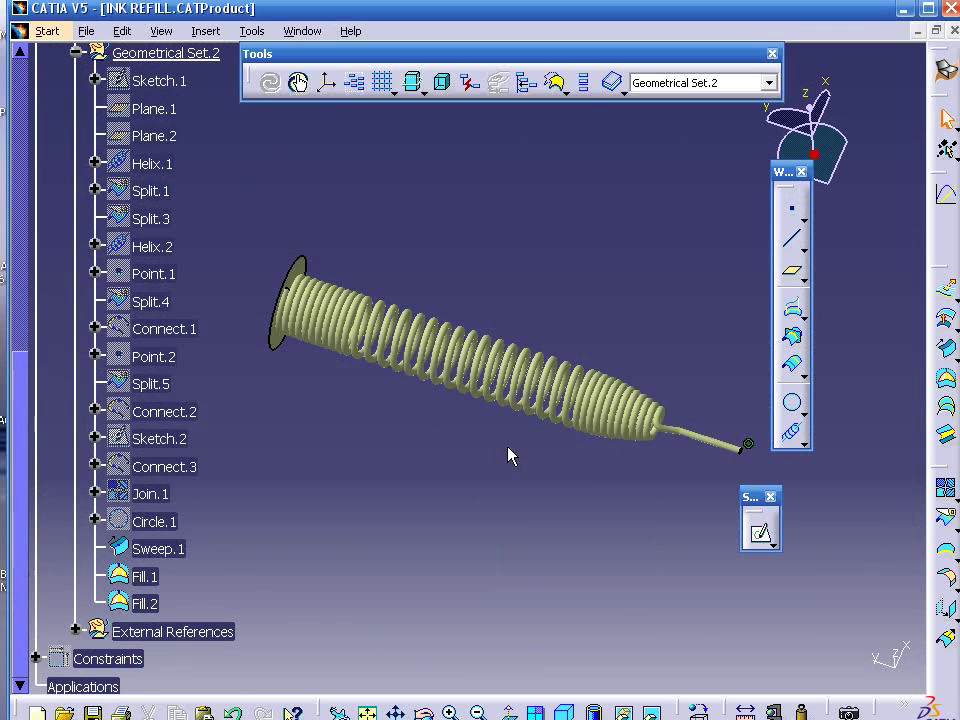
{"action": "left_click", "coordinate": [945, 488]}
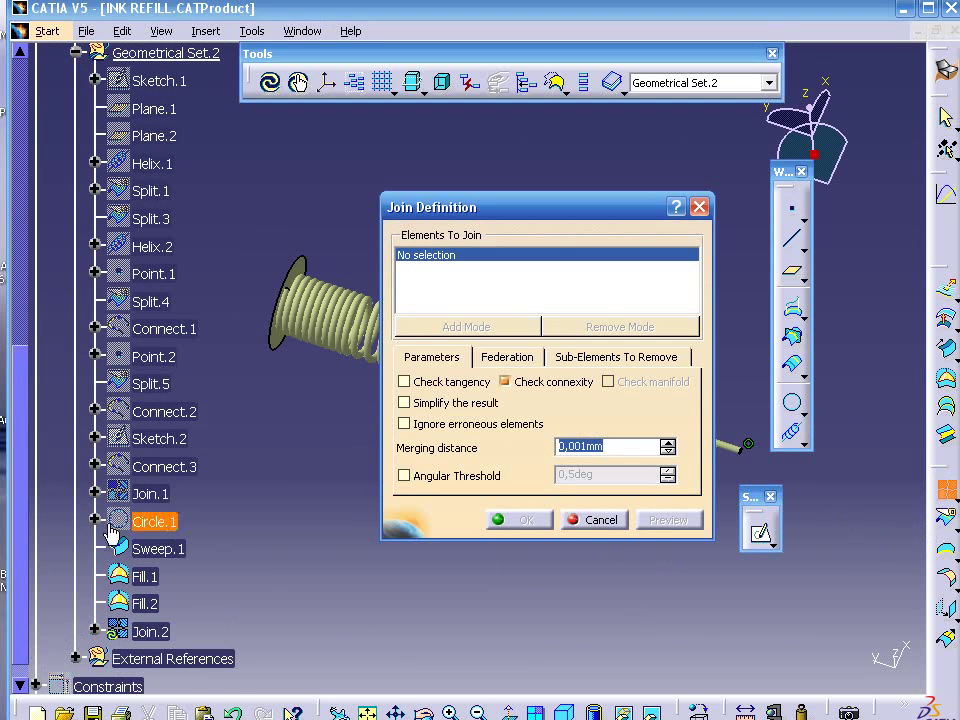
{"action": "left_click", "coordinate": [157, 550]}
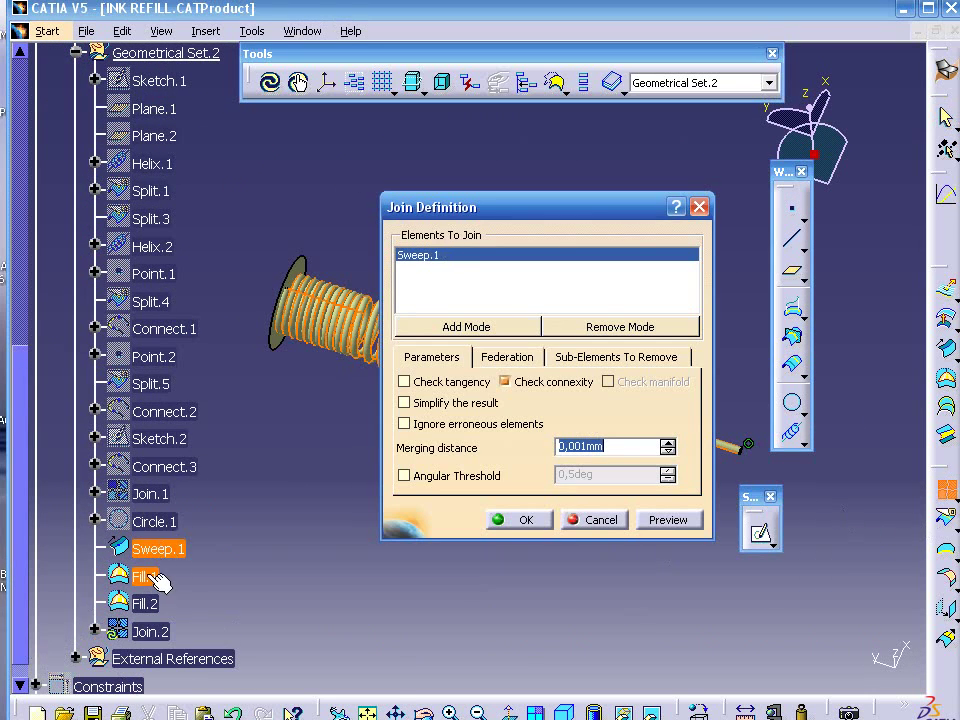
{"action": "left_click", "coordinate": [148, 577]}
{"action": "left_click", "coordinate": [144, 603]}
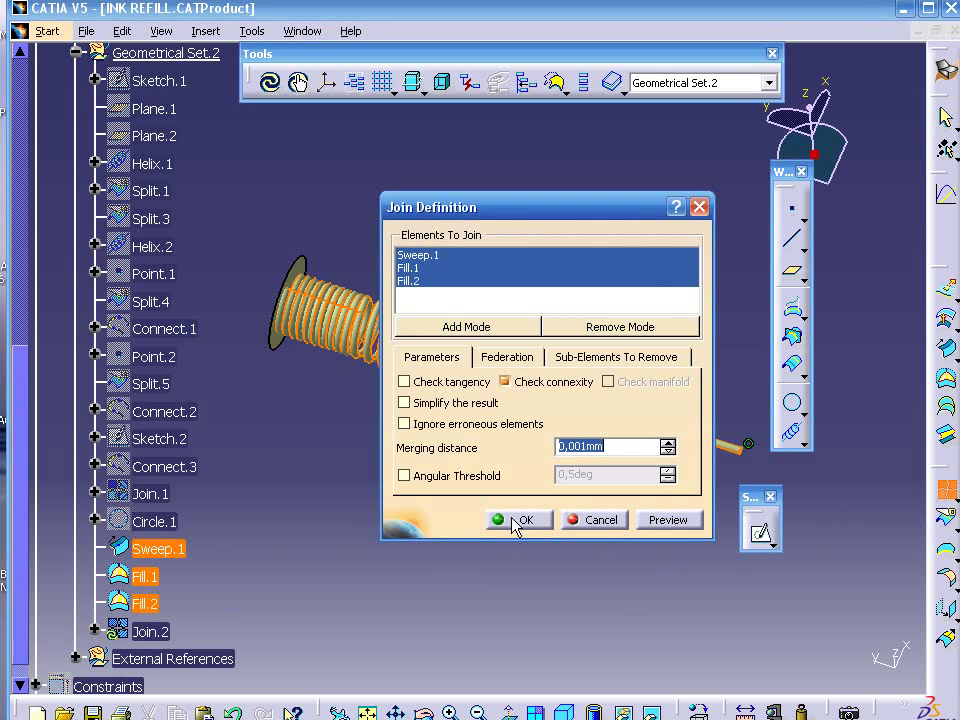
{"action": "left_click", "coordinate": [517, 521]}
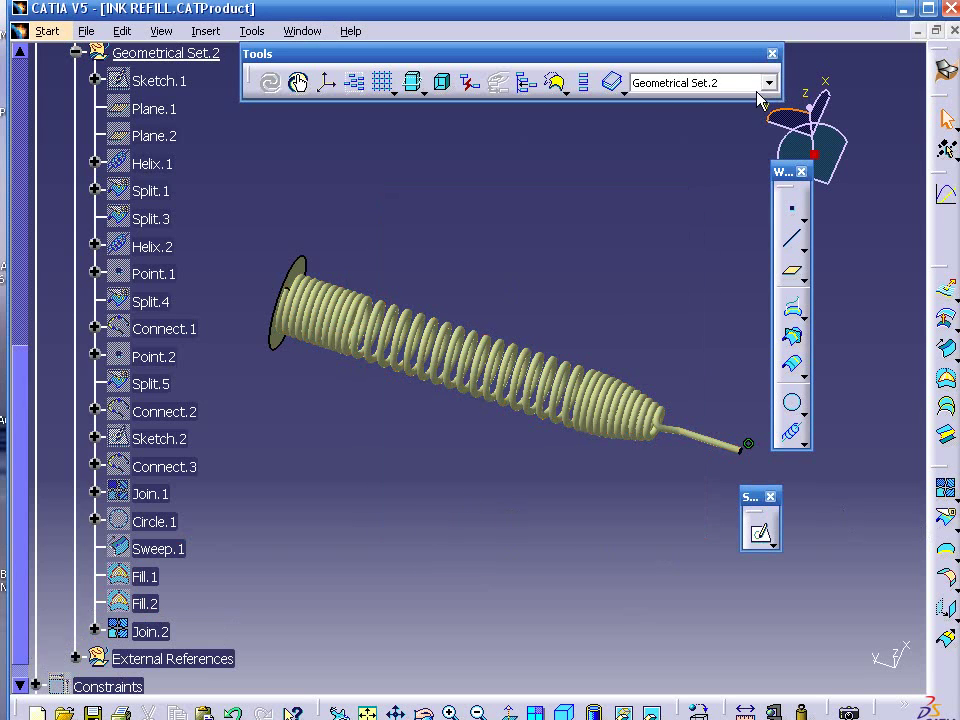
Step: Make PartBody the work object and switch to the Part Design workbench
{"action": "left_click", "coordinate": [703, 85]}
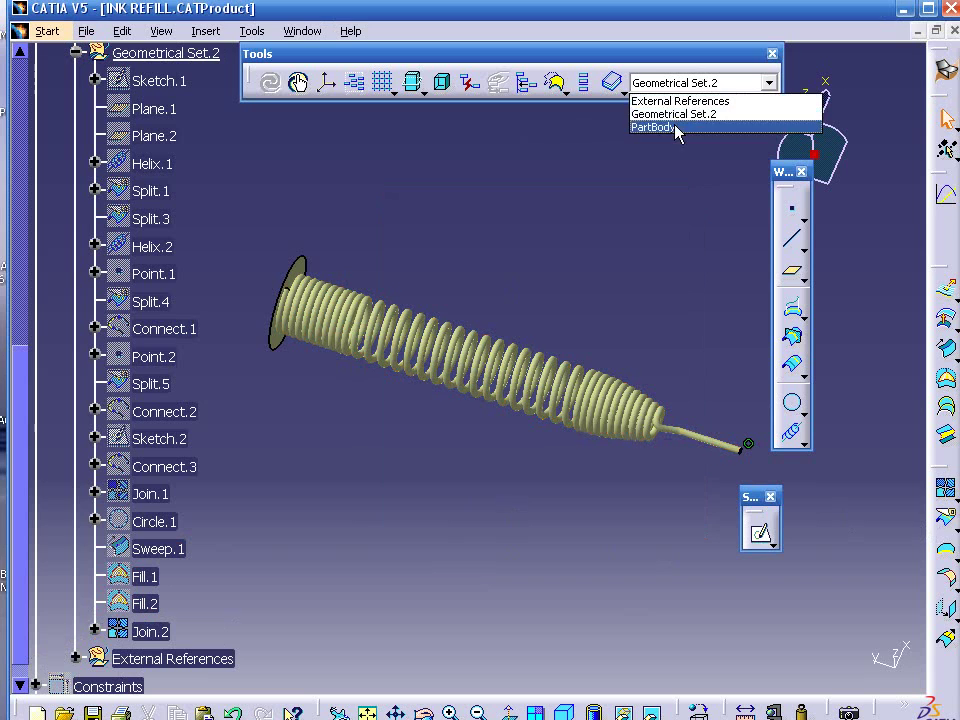
{"action": "left_click", "coordinate": [655, 128]}
{"action": "left_click_drag", "start_coordinate": [24, 368], "coordinate": [24, 195]}
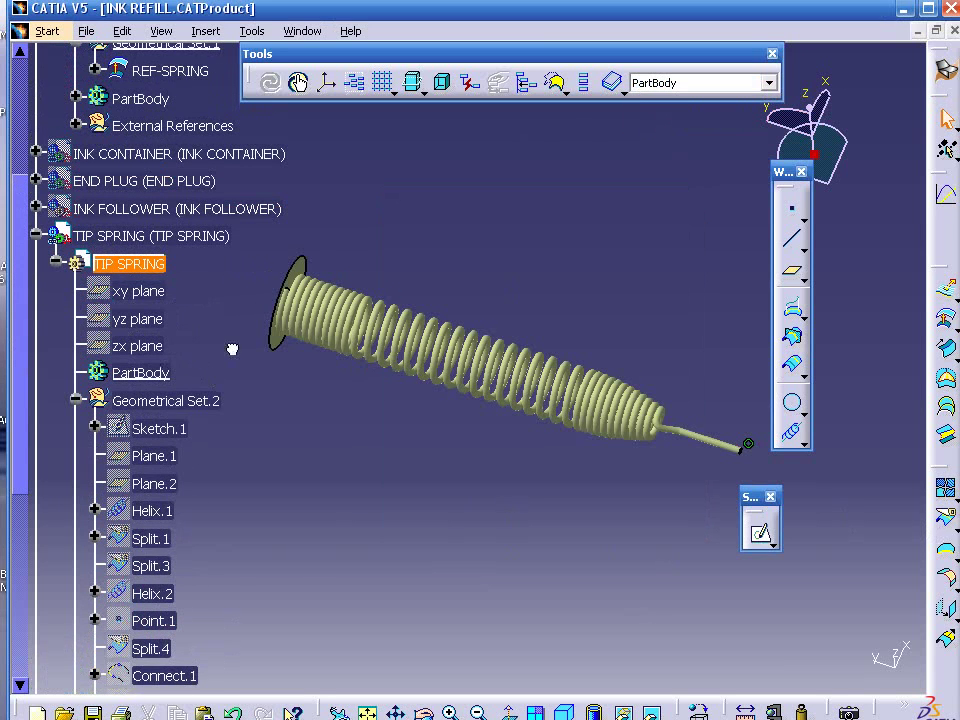
{"action": "left_click", "coordinate": [945, 70]}
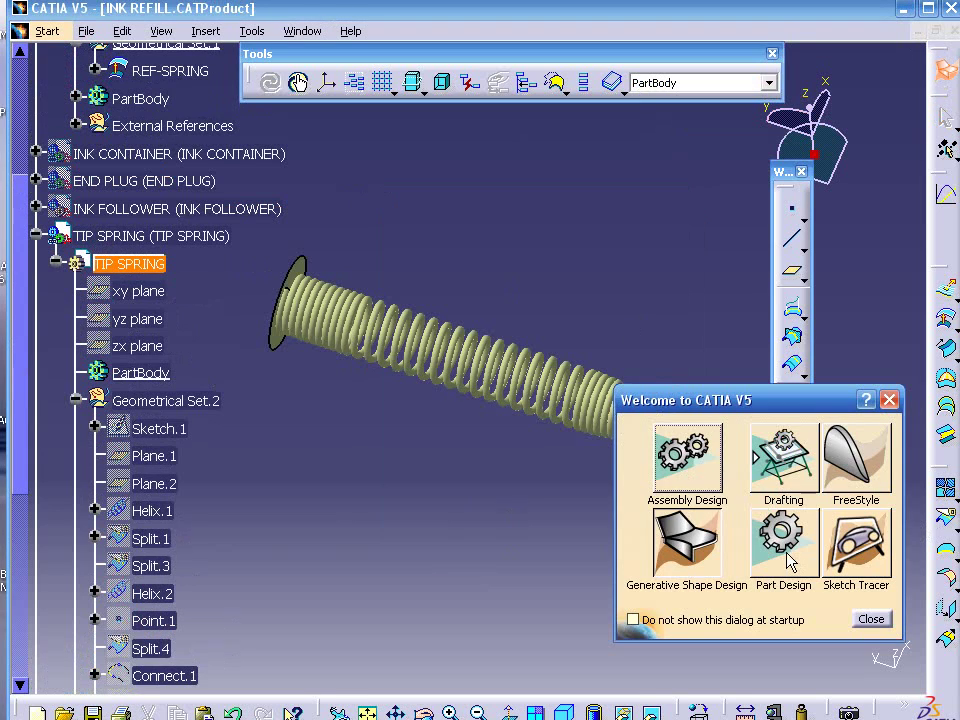
{"action": "left_click", "coordinate": [787, 553]}
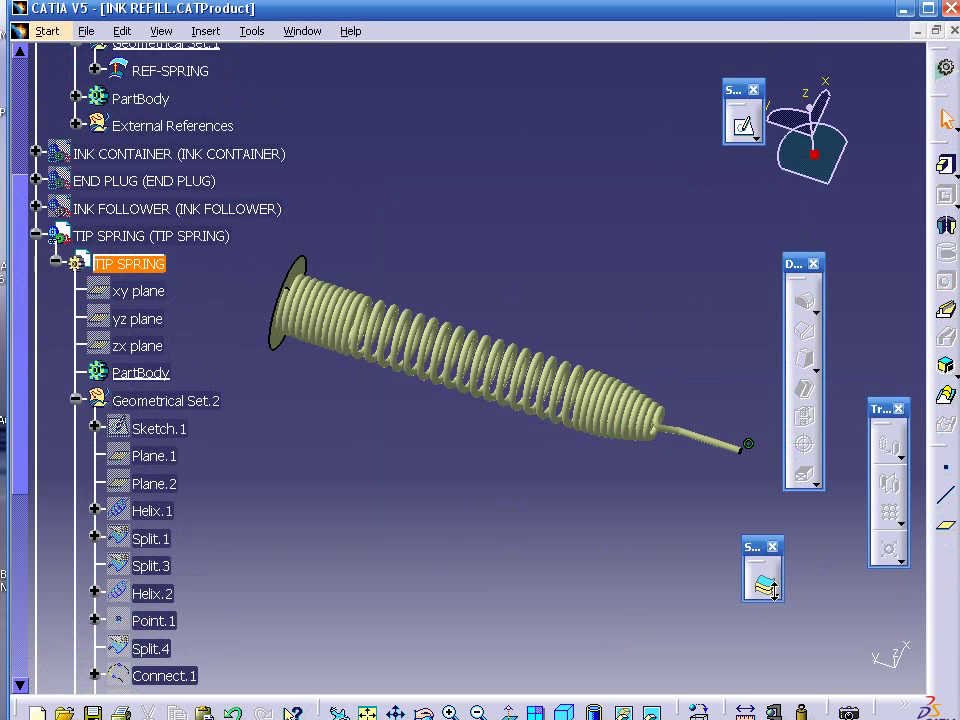
Step: Start a Close Surface on the joined spring surface Join.2
{"action": "left_click", "coordinate": [776, 594]}
{"action": "left_click", "coordinate": [857, 614]}
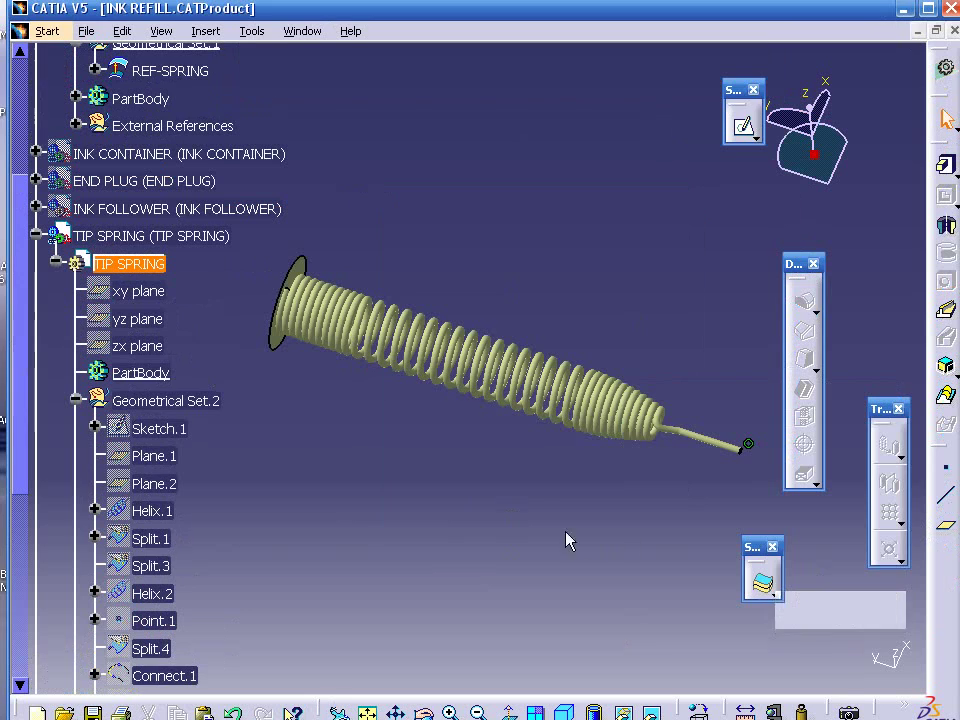
{"action": "left_click", "coordinate": [549, 392]}
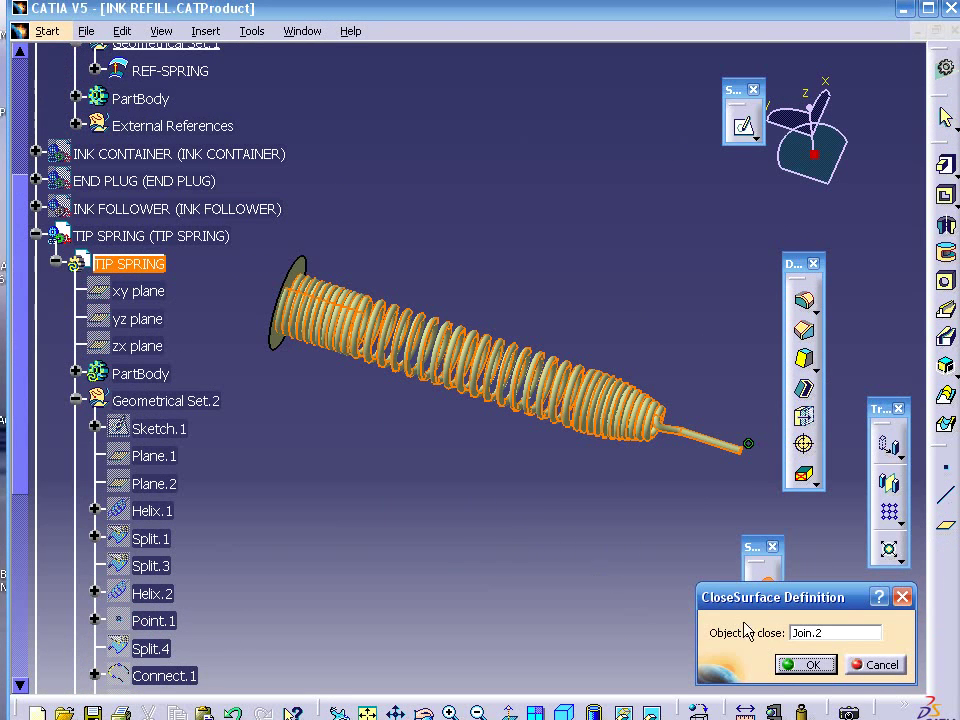
Step: Create the Close Surface solid from Join.2 and hide the Join.2 surface
{"action": "left_click", "coordinate": [806, 665]}
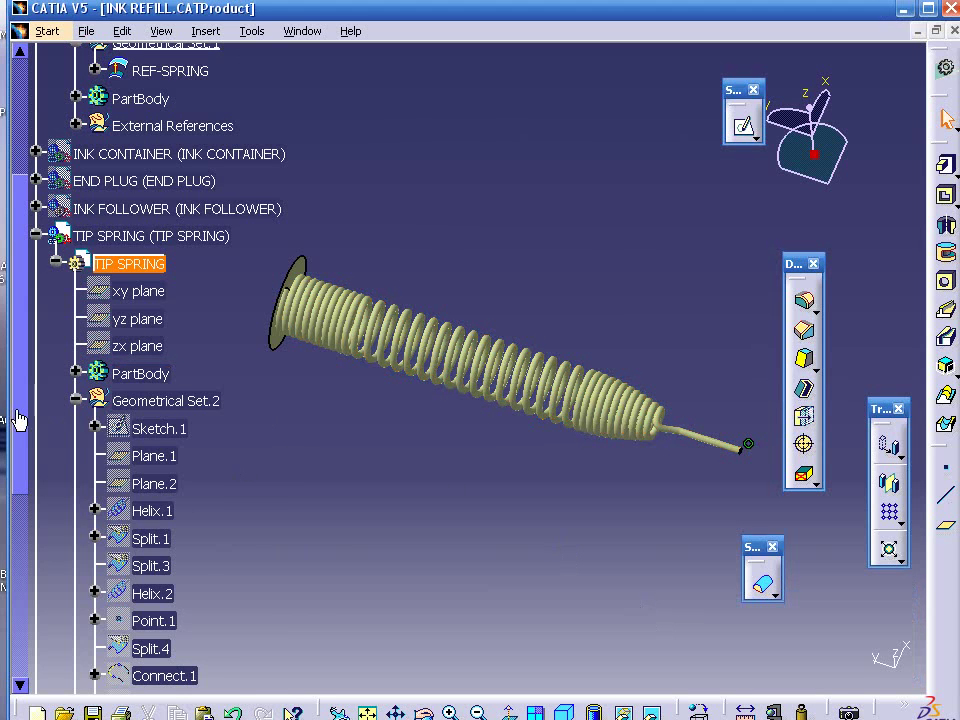
{"action": "left_click_drag", "start_coordinate": [15, 422], "coordinate": [33, 637]}
{"action": "right_click", "coordinate": [146, 606]}
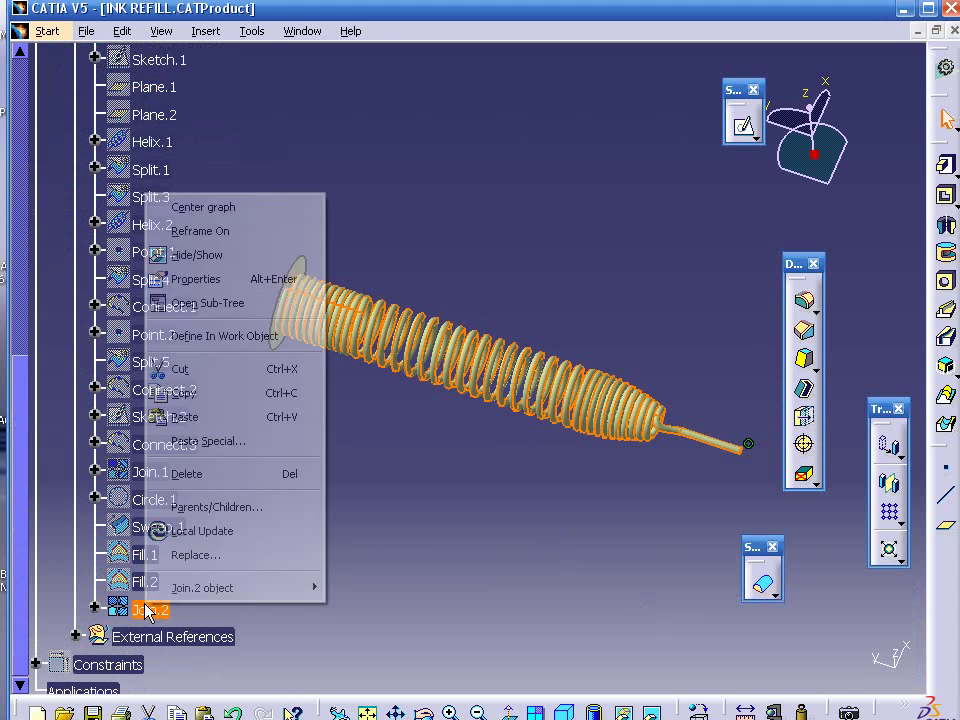
{"action": "left_click", "coordinate": [300, 256]}
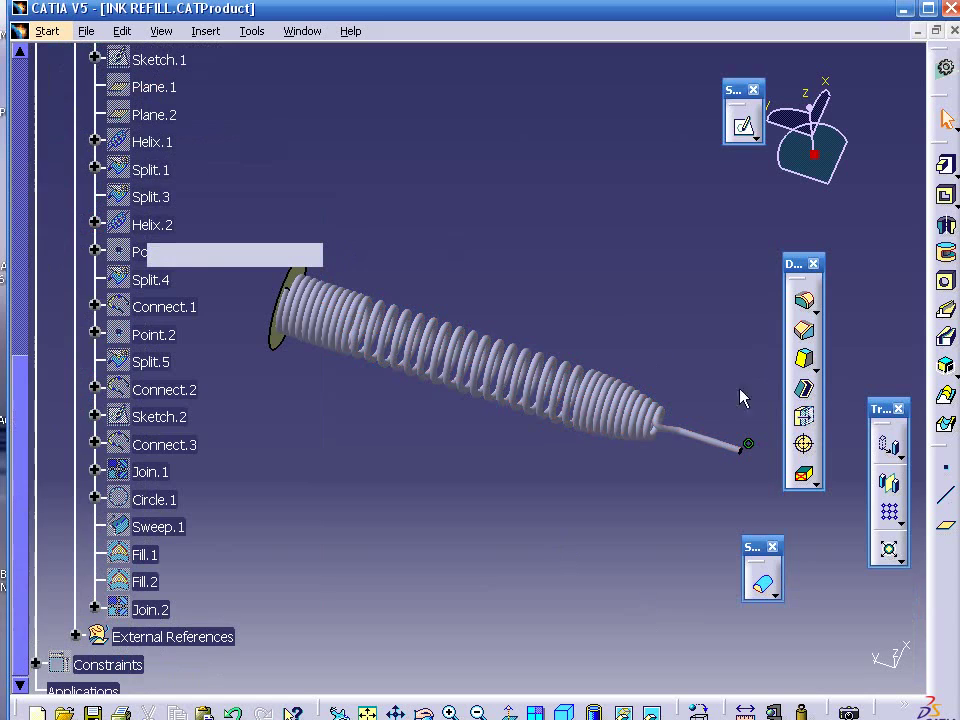
Step: Split the spring solid with REF-SPRING and hide the External References
{"action": "left_click", "coordinate": [772, 590]}
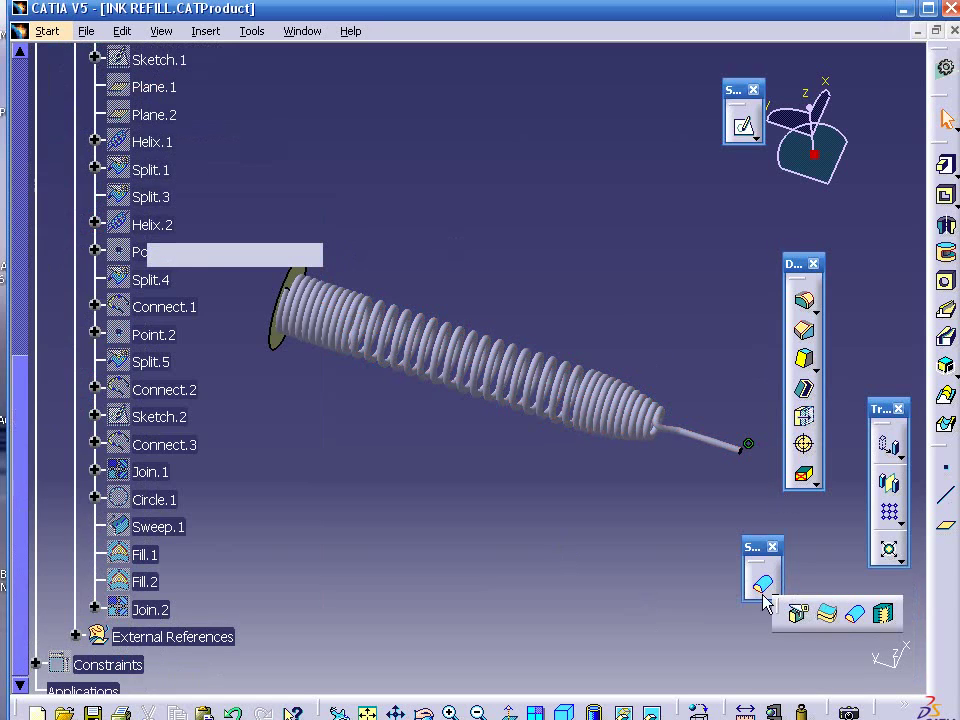
{"action": "left_click", "coordinate": [797, 614]}
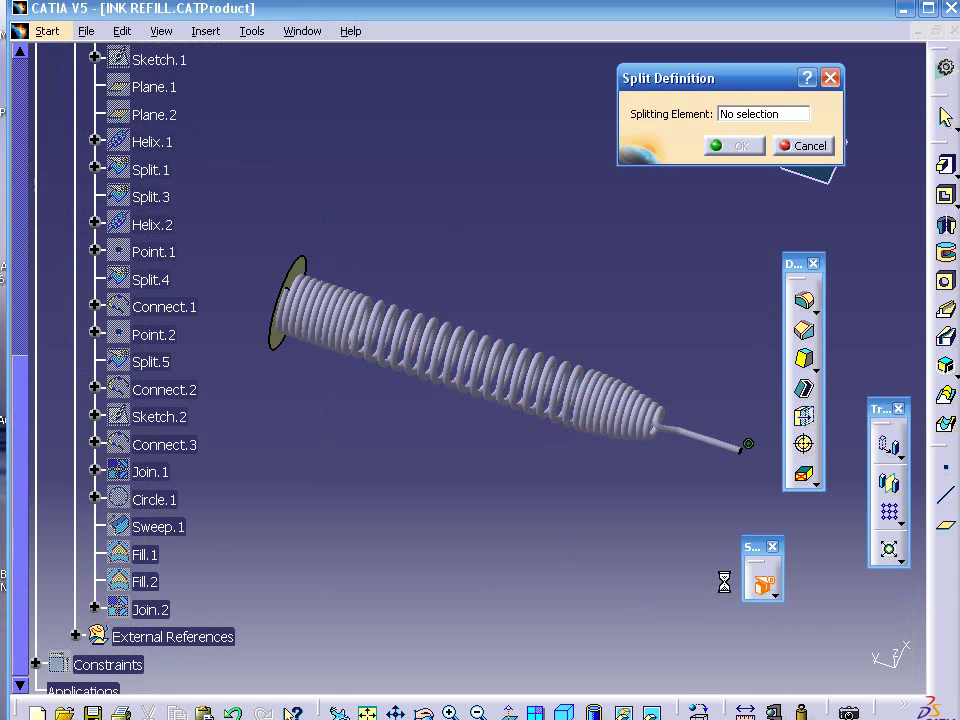
{"action": "left_click", "coordinate": [298, 264]}
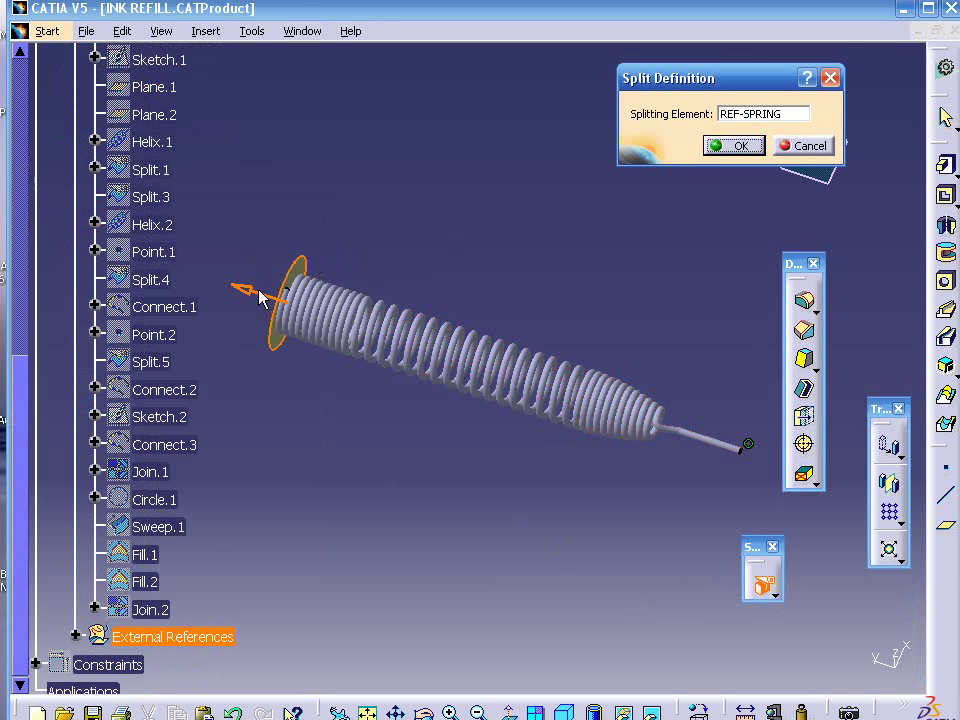
{"action": "left_click", "coordinate": [739, 146]}
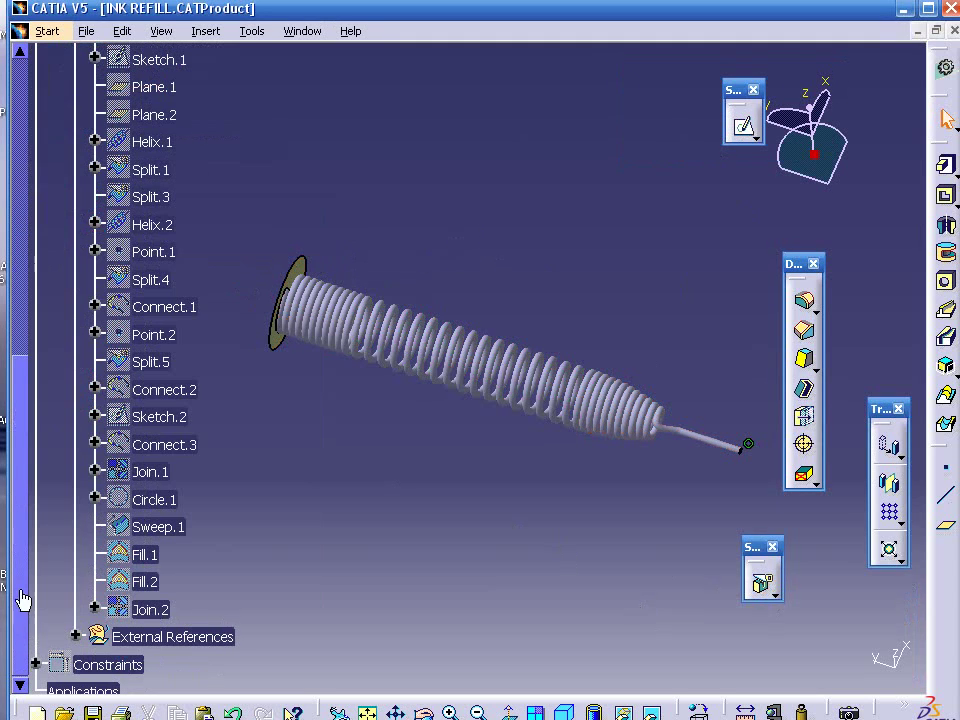
{"action": "right_click", "coordinate": [160, 637]}
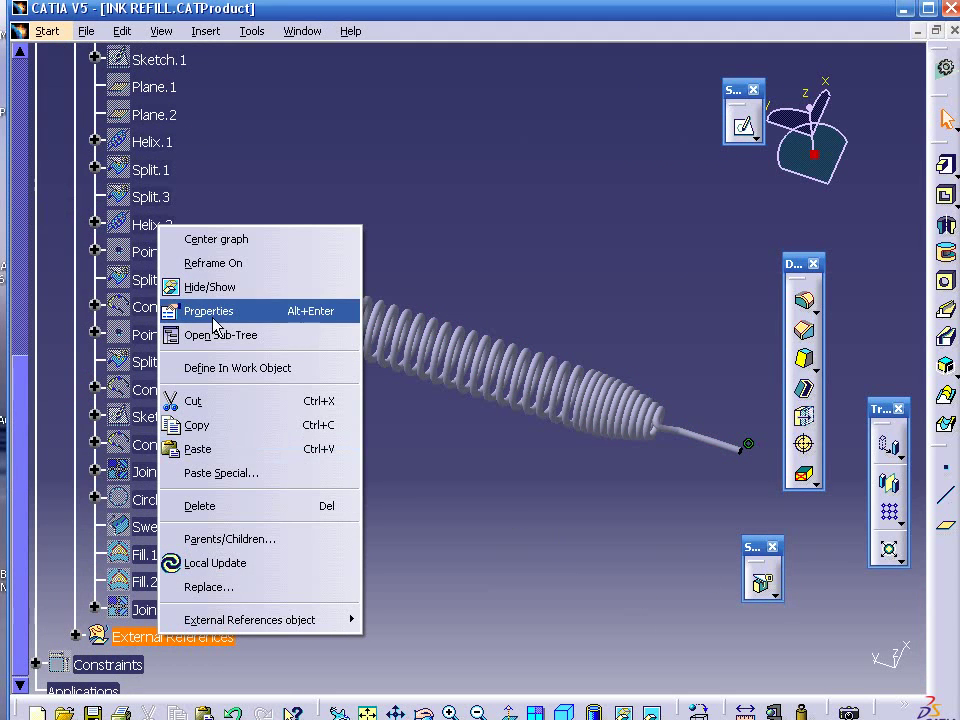
{"action": "left_click", "coordinate": [218, 297]}
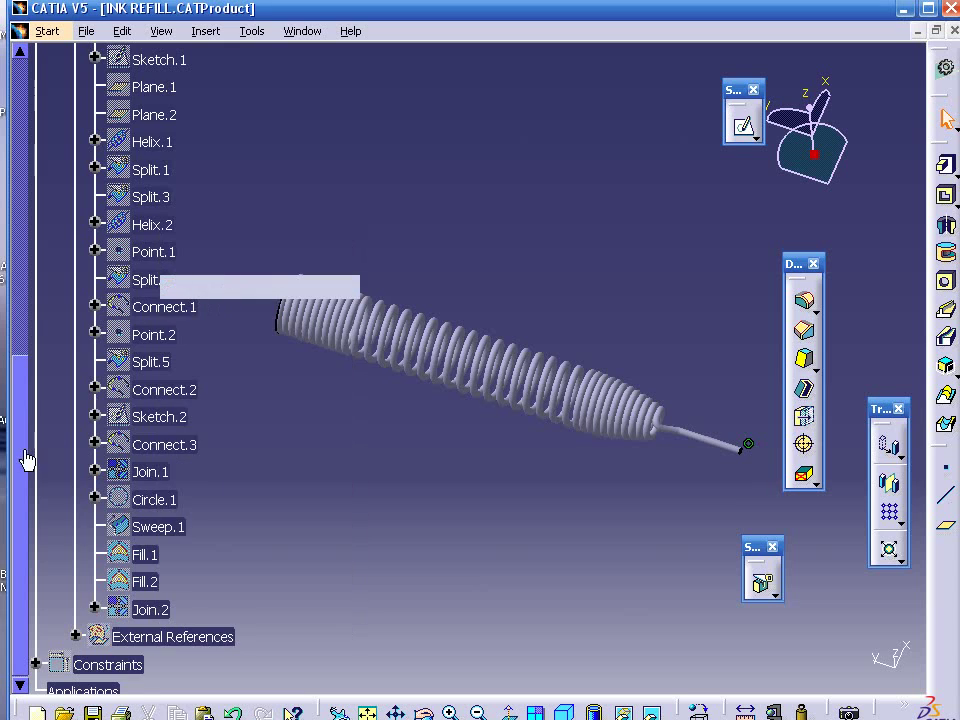
{"action": "left_click_drag", "start_coordinate": [28, 461], "coordinate": [68, 297]}
Step: Collapse the TIP SPRING tree and show the BALLPOINT TIP part around the spring
{"action": "left_click", "coordinate": [76, 272]}
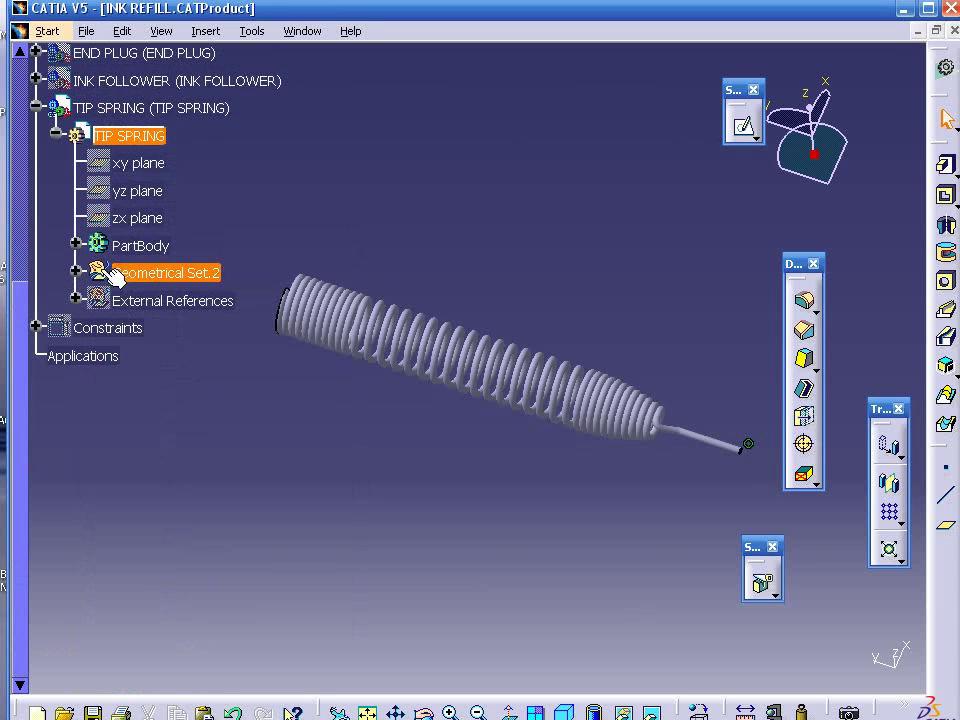
{"action": "left_click", "coordinate": [56, 136]}
{"action": "left_click", "coordinate": [37, 106]}
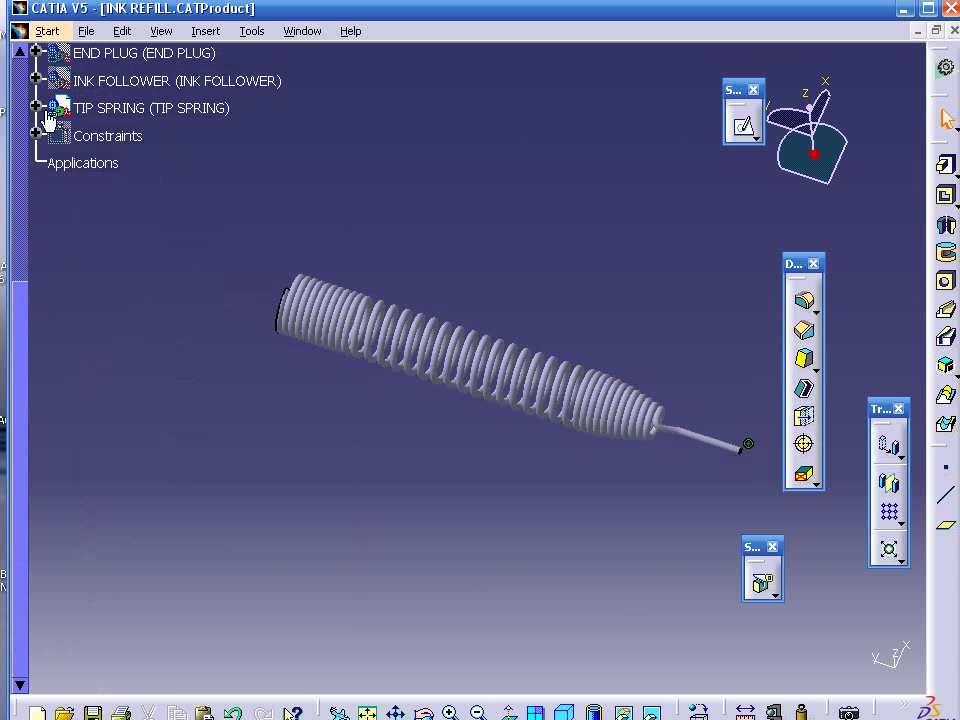
{"action": "left_click_drag", "start_coordinate": [24, 360], "coordinate": [26, 146]}
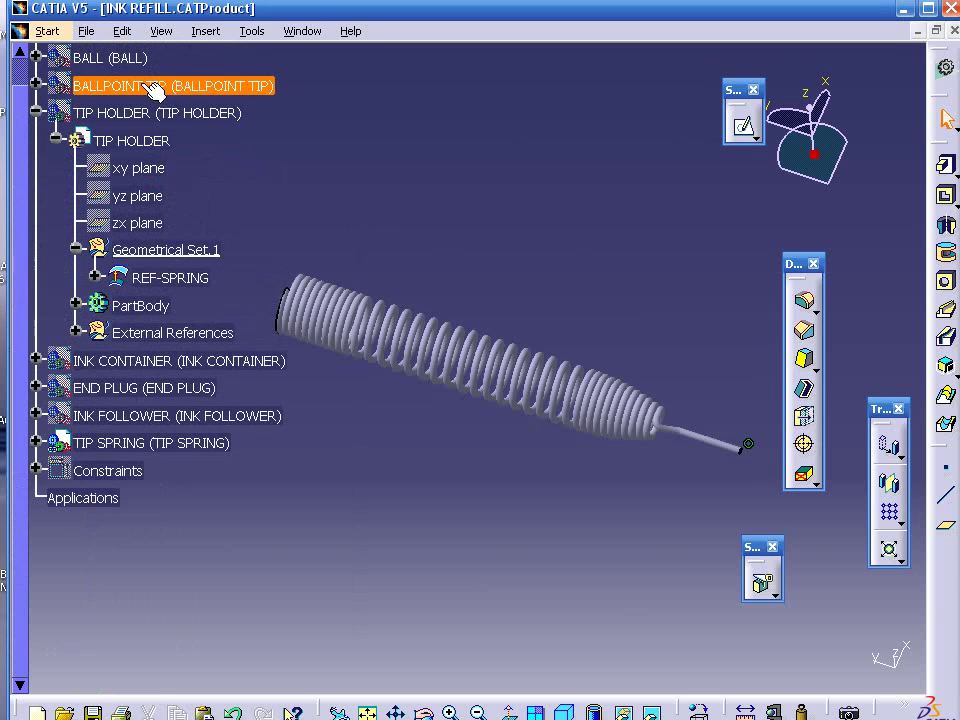
{"action": "left_click_drag", "start_coordinate": [16, 175], "coordinate": [16, 125]}
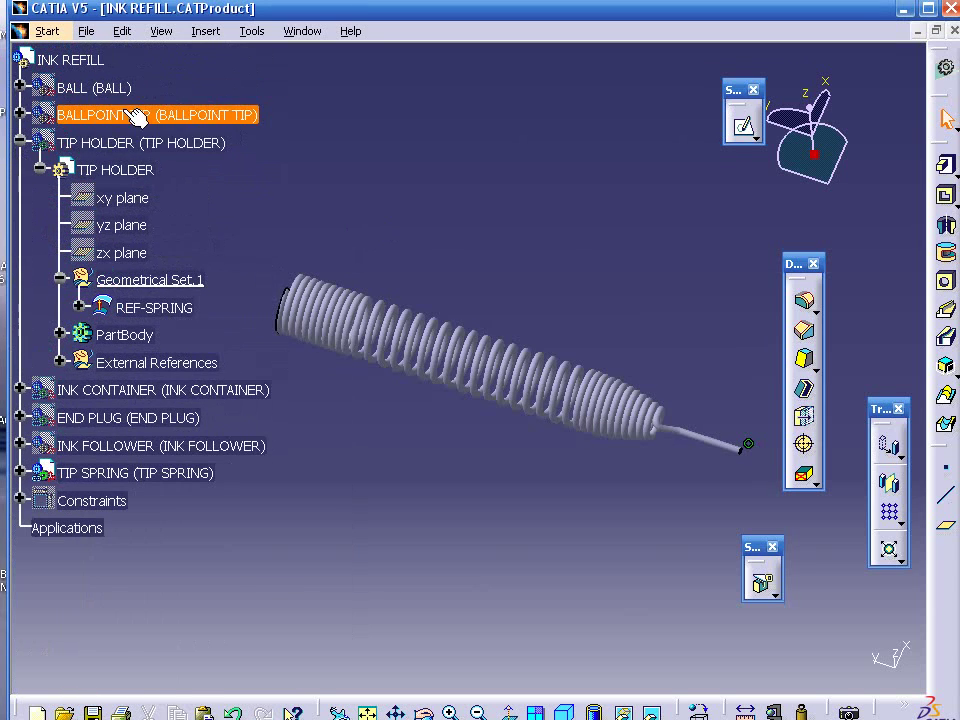
{"action": "right_click", "coordinate": [133, 118]}
{"action": "left_click", "coordinate": [186, 170]}
{"action": "mouse_move", "coordinate": [427, 199]}
{"action": "middle_mouse_down"}
{"action": "mouse_move", "coordinate": [521, 195]}
{"action": "mouse_move", "coordinate": [558, 207]}
{"action": "middle_mouse_up"}
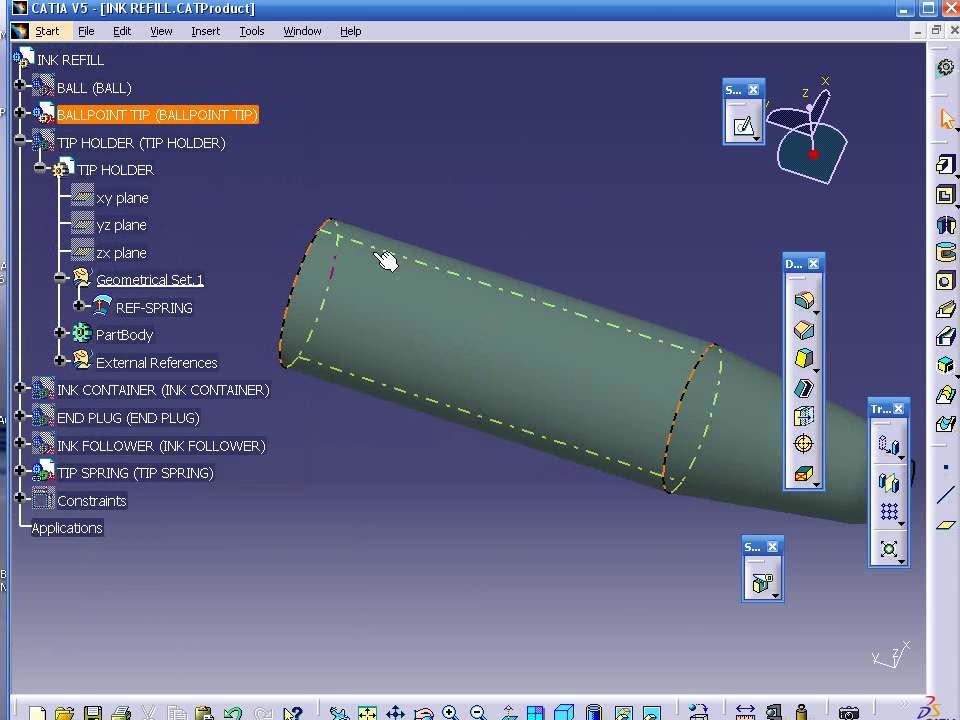
Step: Expand BALLPOINT TIP and its PartBody to reveal the Split.1 feature
{"action": "left_click", "coordinate": [20, 115]}
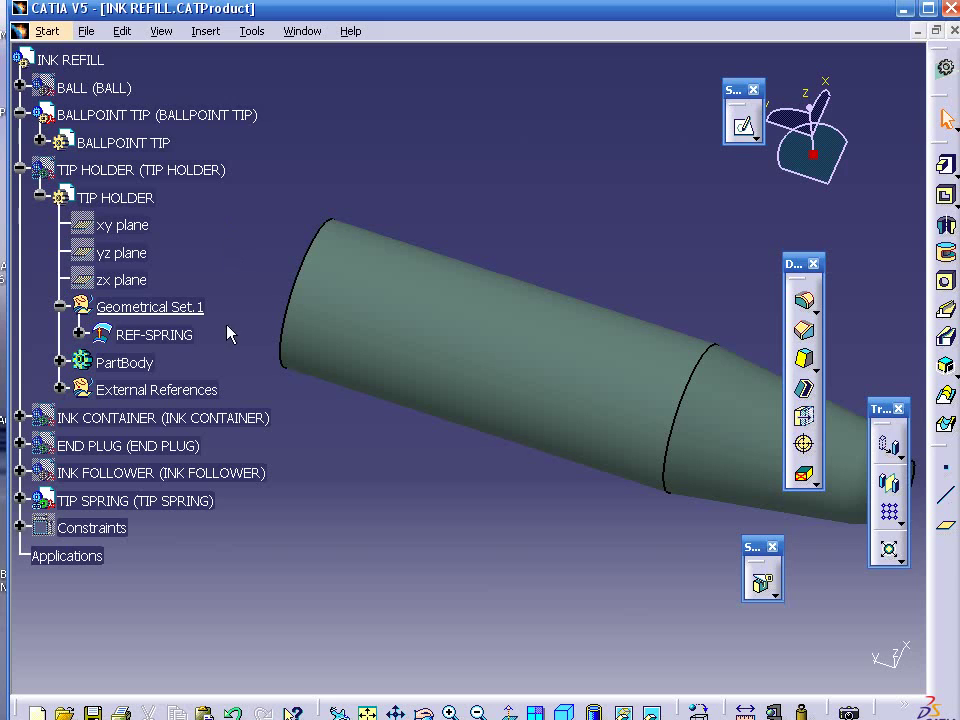
{"action": "left_click", "coordinate": [84, 363]}
{"action": "left_click", "coordinate": [60, 362]}
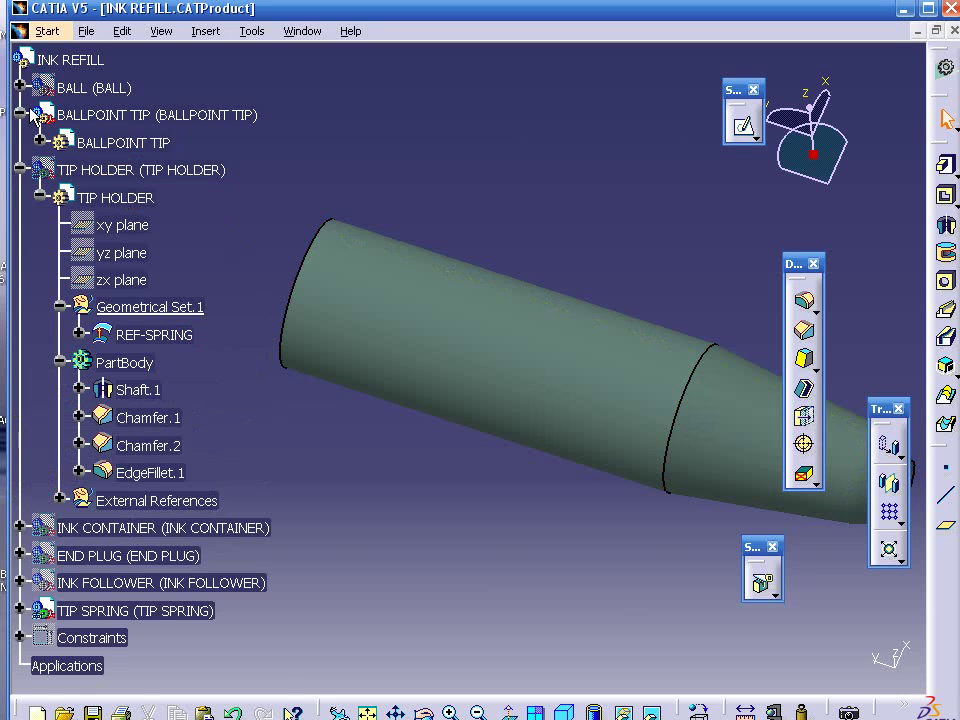
{"action": "left_click", "coordinate": [40, 143]}
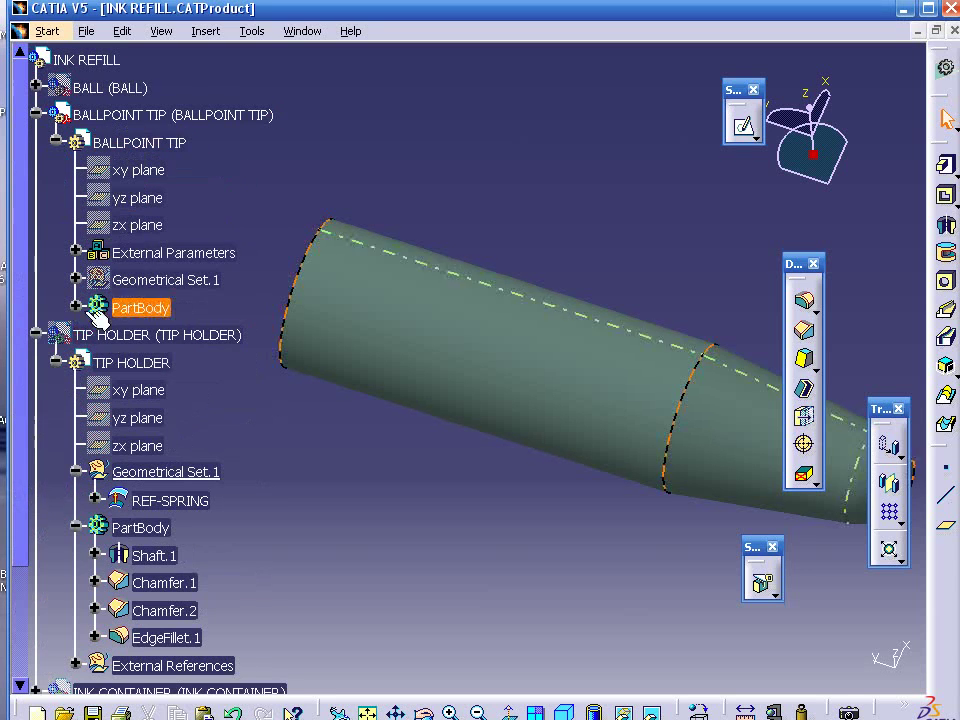
Step: Edit BALLPOINT TIP and reactivate Split.1 along the yz plane to section it
{"action": "left_click", "coordinate": [127, 122]}
{"action": "double_click", "coordinate": [130, 140]}
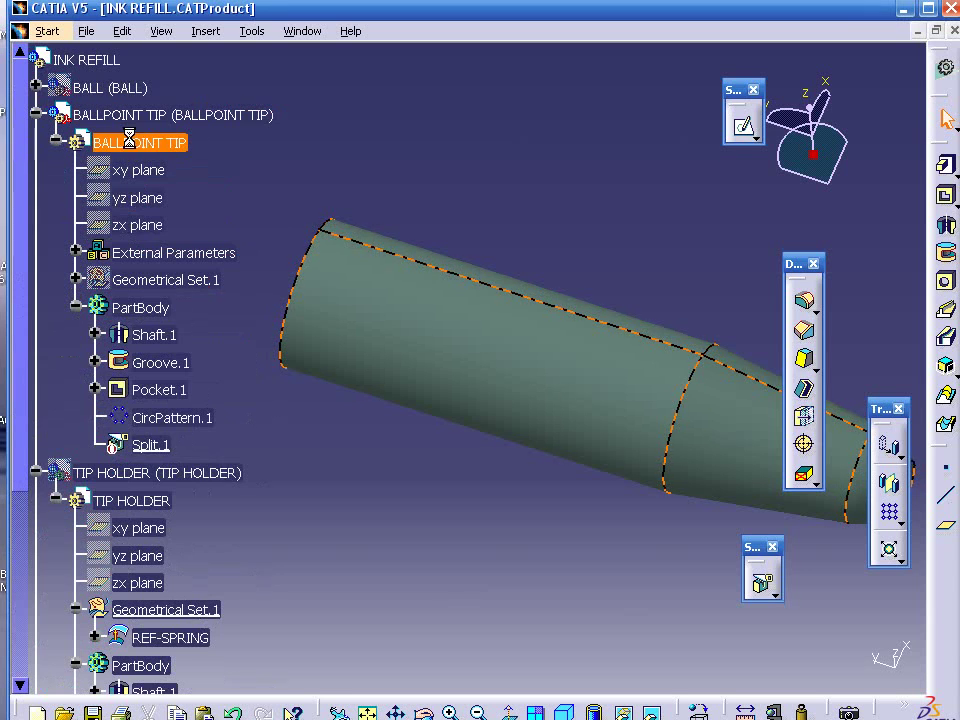
{"action": "right_click", "coordinate": [168, 447]}
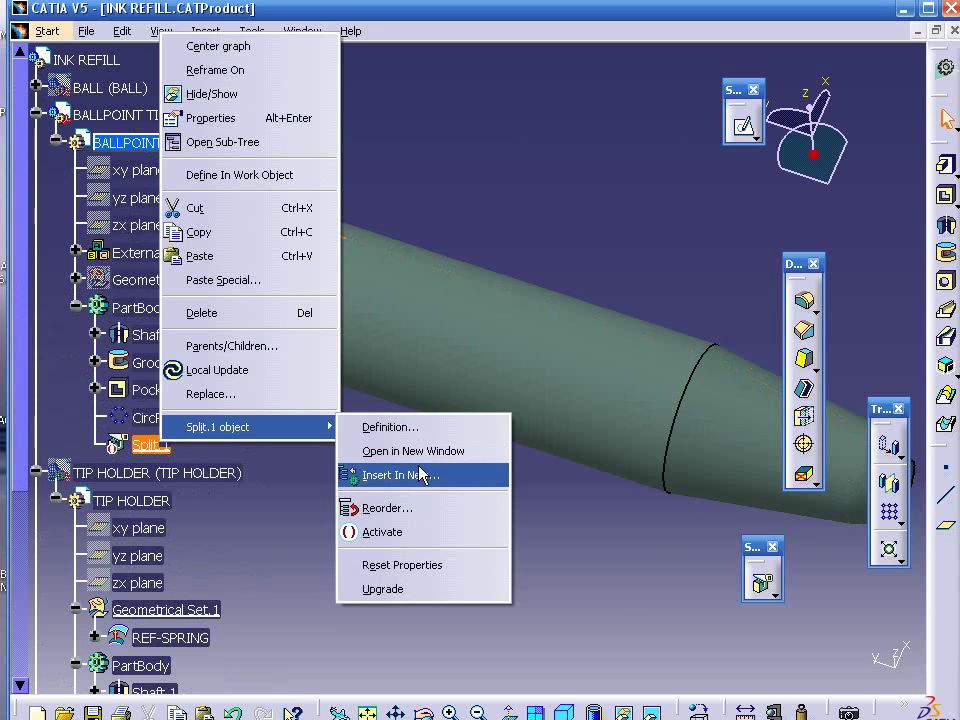
{"action": "left_click", "coordinate": [420, 534]}
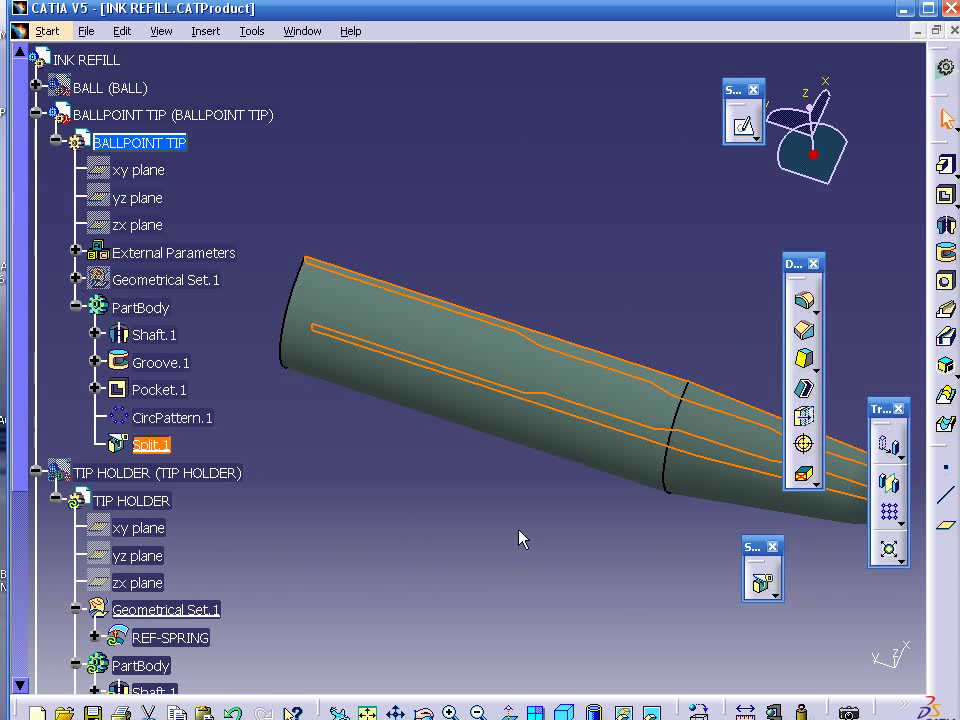
{"action": "middle_click_drag", "start_coordinate": [519, 539], "coordinate": [478, 458]}
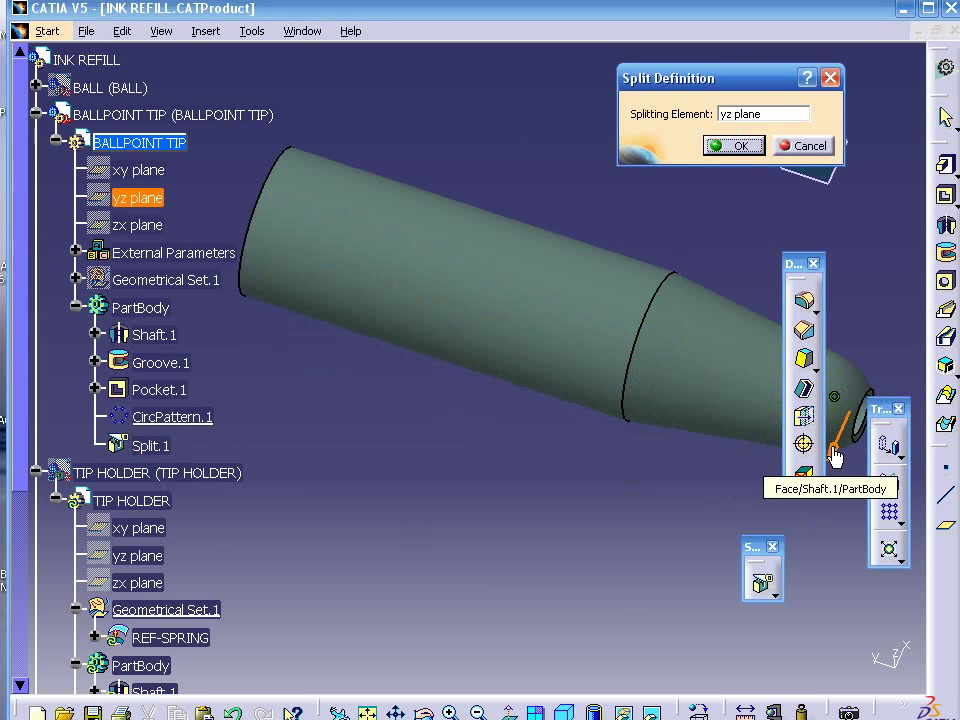
{"action": "left_click", "coordinate": [722, 145]}
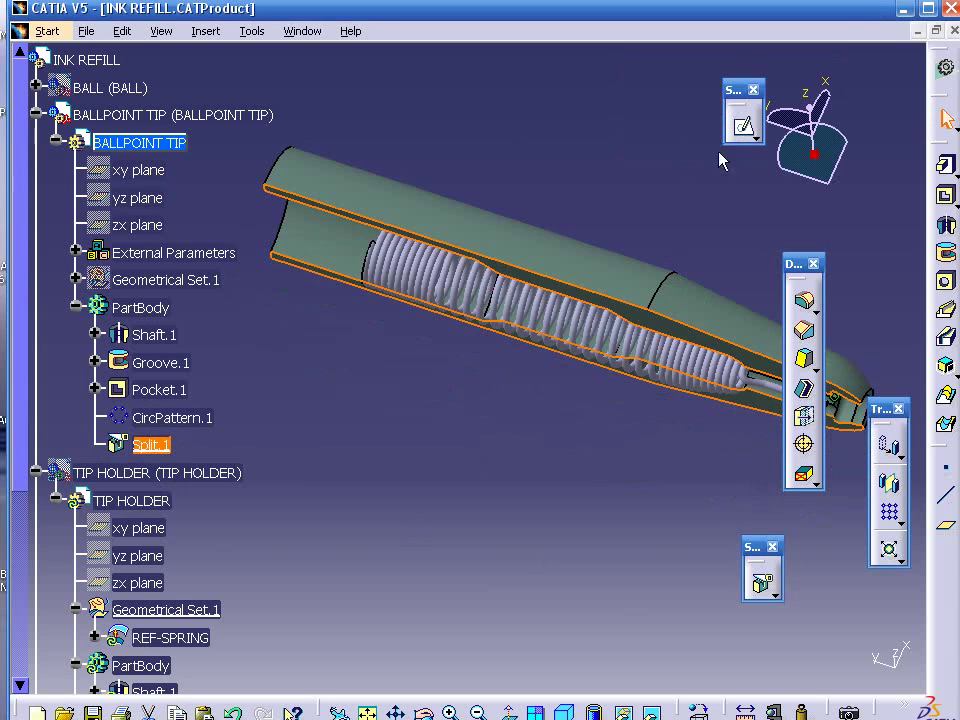
Step: Show the BALL part at the nose of the sectioned tip
{"action": "mouse_move", "coordinate": [510, 512]}
{"action": "middle_mouse_down"}
{"action": "mouse_move", "coordinate": [550, 472]}
{"action": "mouse_move", "coordinate": [710, 362]}
{"action": "middle_mouse_up"}
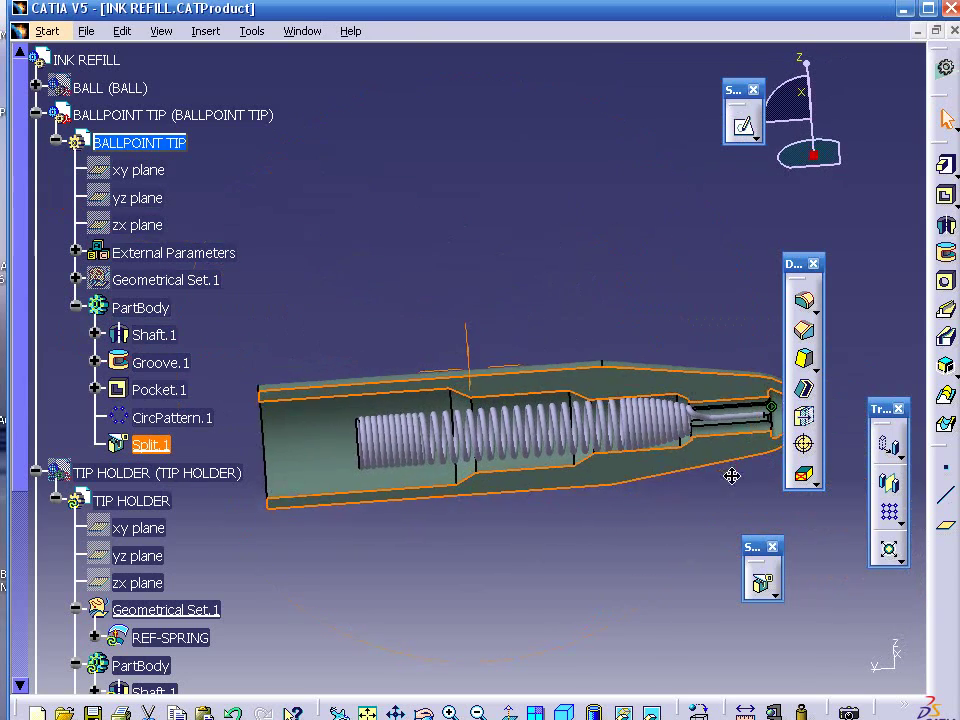
{"action": "middle_click_drag", "start_coordinate": [733, 492], "coordinate": [487, 292]}
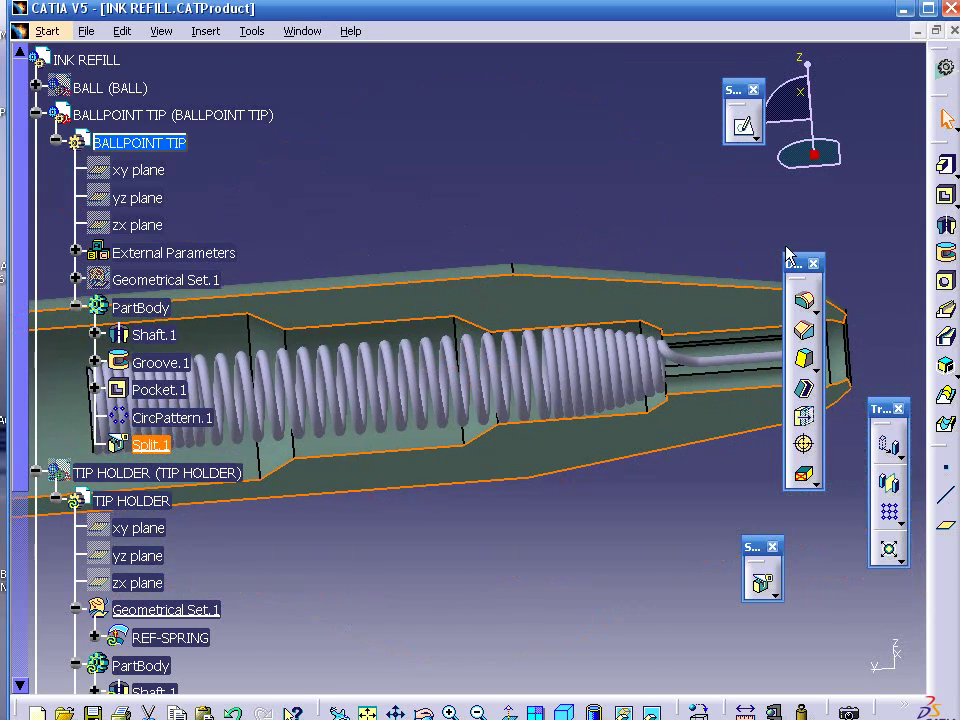
{"action": "left_click_drag", "start_coordinate": [789, 266], "coordinate": [850, 162]}
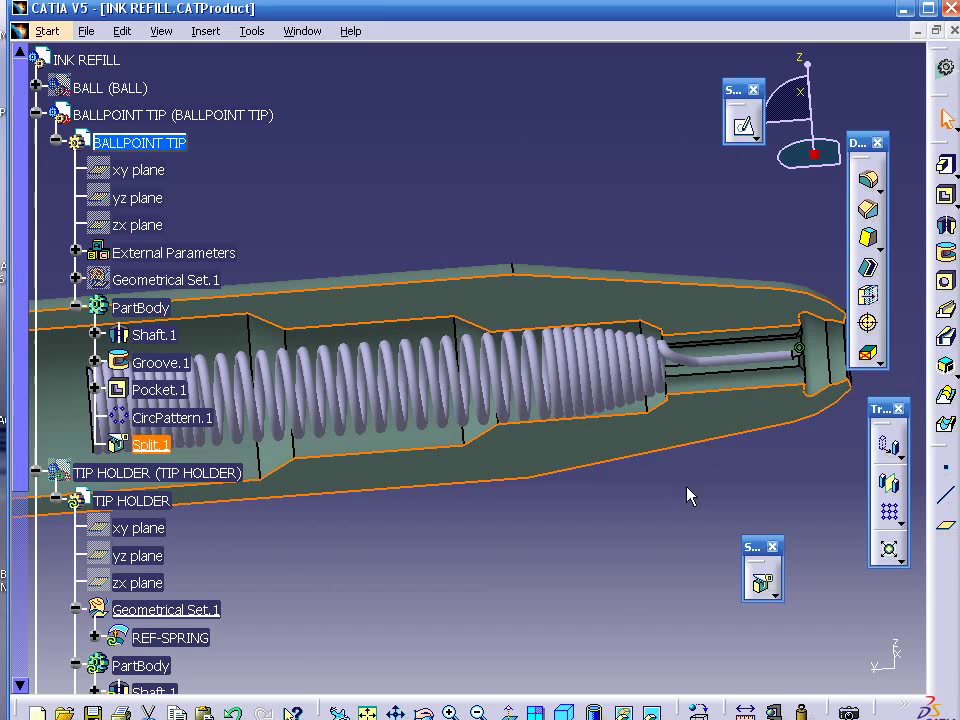
{"action": "mouse_move", "coordinate": [687, 494]}
{"action": "middle_mouse_down"}
{"action": "mouse_move", "coordinate": [522, 476]}
{"action": "mouse_move", "coordinate": [606, 424]}
{"action": "mouse_move", "coordinate": [750, 422]}
{"action": "mouse_move", "coordinate": [618, 480]}
{"action": "middle_mouse_up"}
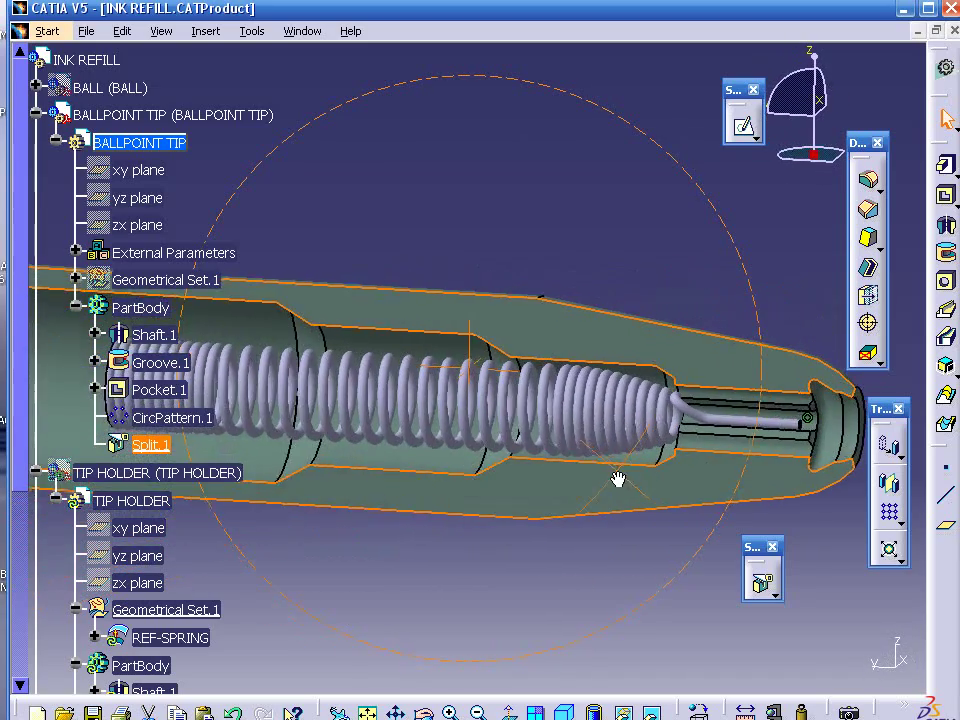
{"action": "right_click", "coordinate": [132, 88]}
{"action": "left_click", "coordinate": [242, 147]}
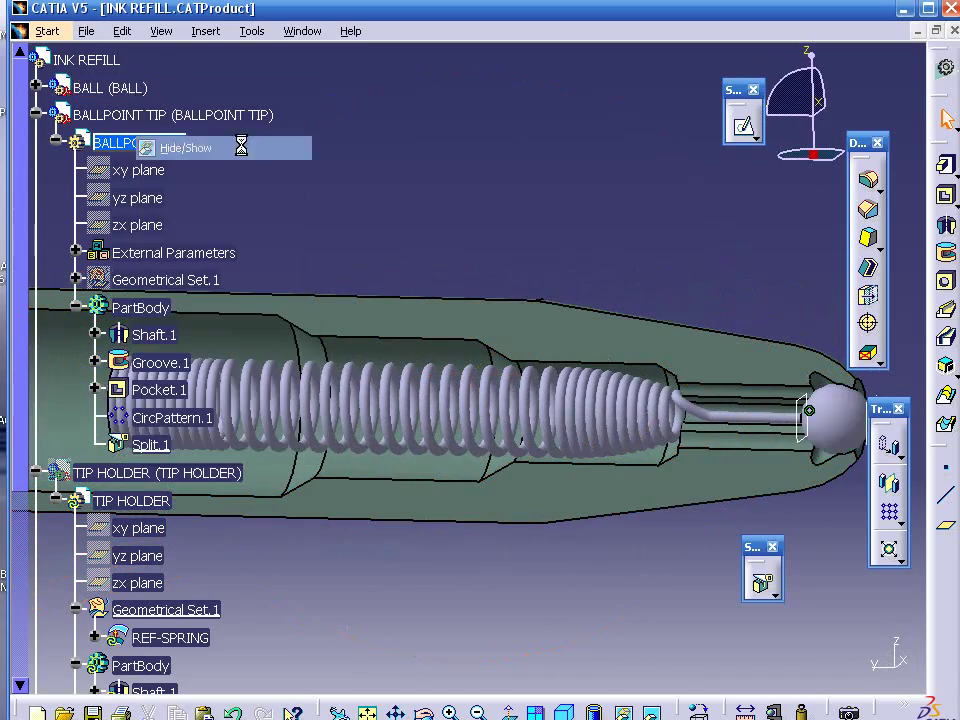
{"action": "mouse_move", "coordinate": [460, 321]}
{"action": "middle_mouse_down"}
{"action": "mouse_move", "coordinate": [643, 306]}
{"action": "mouse_move", "coordinate": [589, 339]}
{"action": "mouse_move", "coordinate": [581, 371]}
{"action": "middle_mouse_up"}
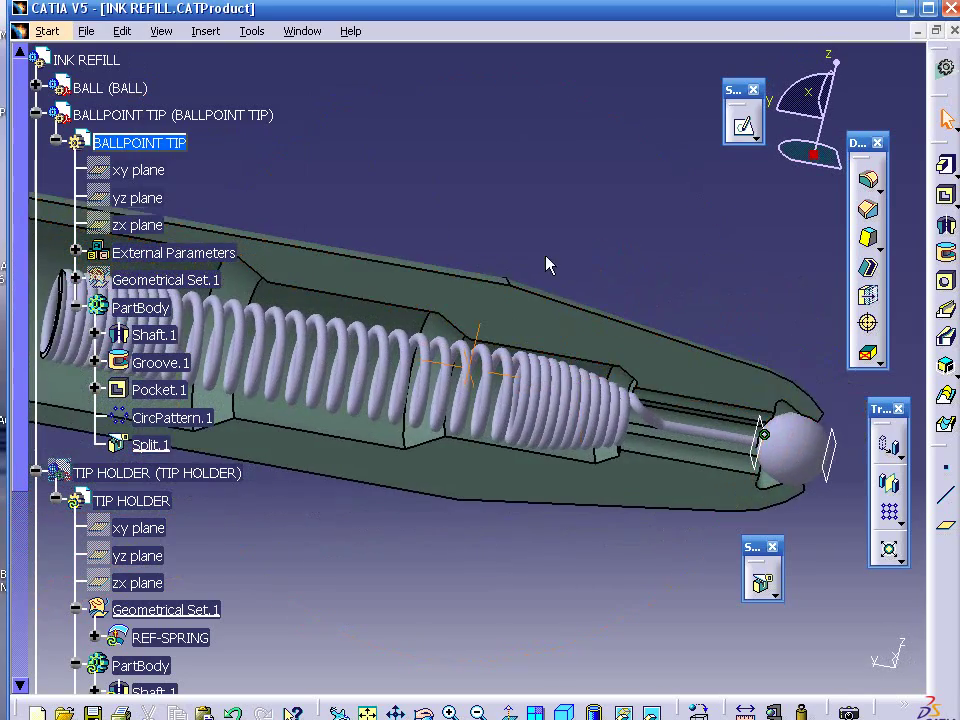
{"action": "mouse_move", "coordinate": [671, 270]}
{"action": "middle_mouse_down"}
{"action": "mouse_move", "coordinate": [651, 282]}
{"action": "mouse_move", "coordinate": [686, 285]}
{"action": "mouse_move", "coordinate": [633, 284]}
{"action": "middle_mouse_up"}
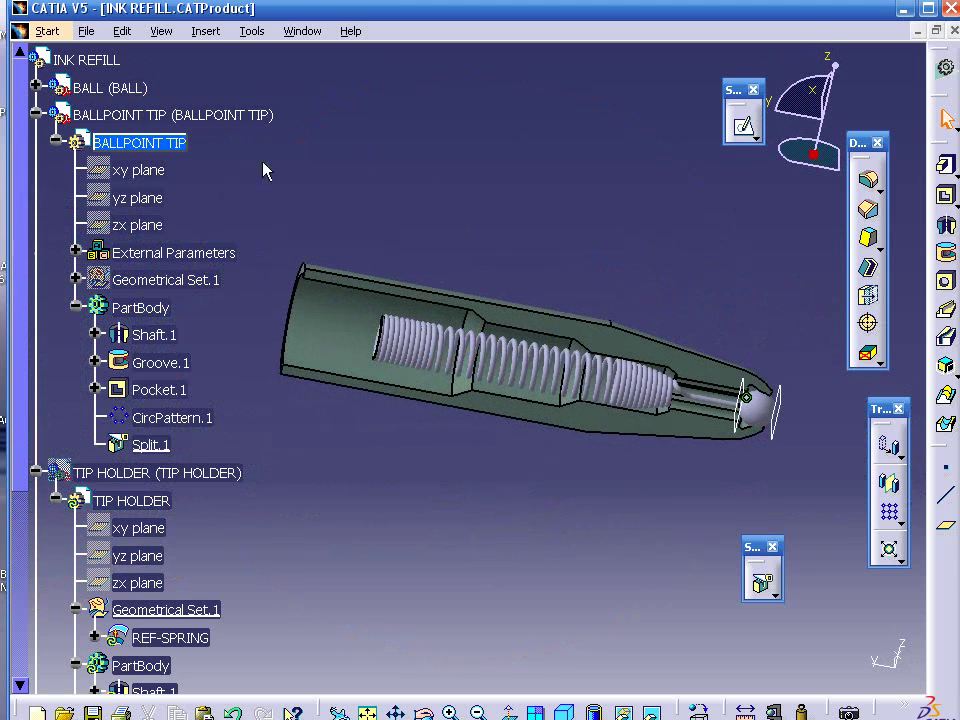
Step: Show the red TIP HOLDER part around the tip assembly
{"action": "right_click", "coordinate": [195, 473]}
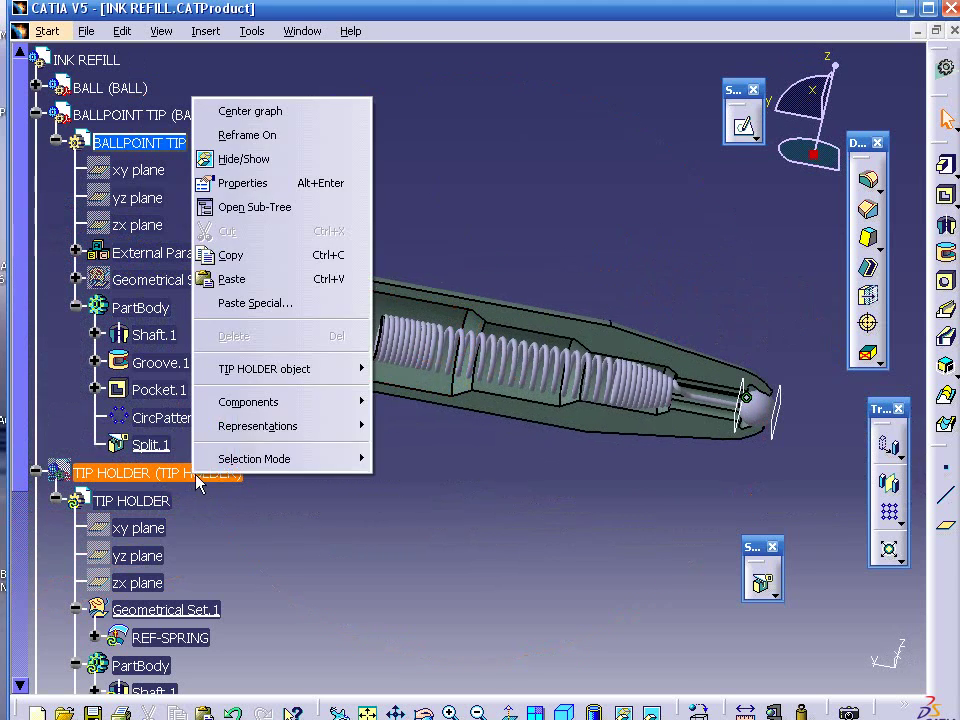
{"action": "left_click", "coordinate": [268, 170]}
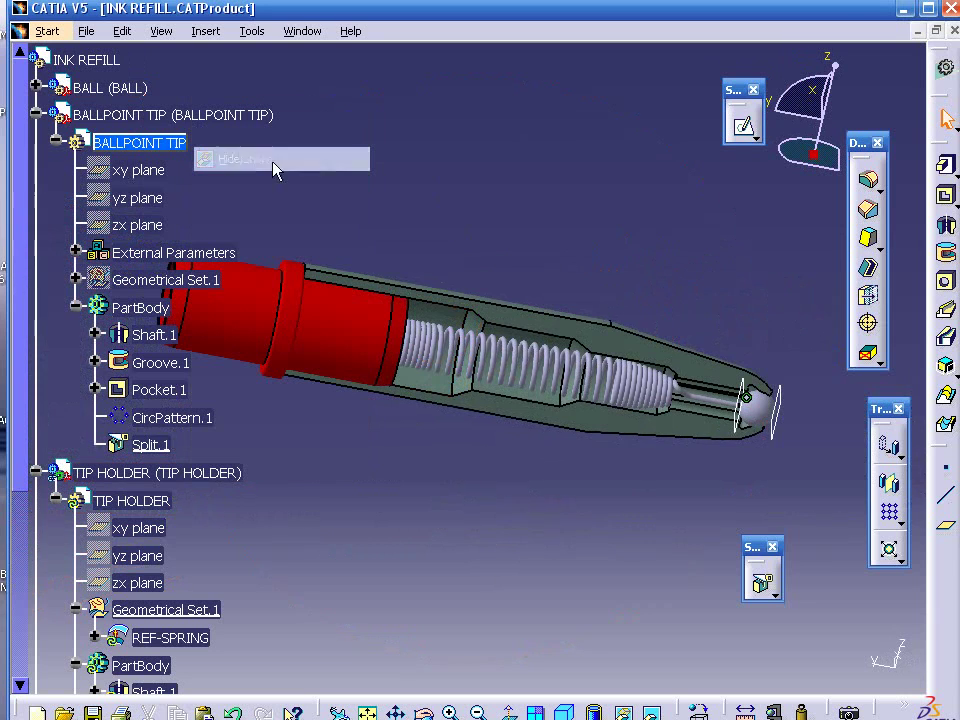
{"action": "mouse_move", "coordinate": [617, 249]}
{"action": "middle_mouse_down"}
{"action": "mouse_move", "coordinate": [566, 251]}
{"action": "mouse_move", "coordinate": [428, 341]}
{"action": "mouse_move", "coordinate": [336, 368]}
{"action": "mouse_move", "coordinate": [236, 336]}
{"action": "mouse_move", "coordinate": [276, 360]}
{"action": "mouse_move", "coordinate": [358, 366]}
{"action": "mouse_move", "coordinate": [465, 311]}
{"action": "mouse_move", "coordinate": [570, 214]}
{"action": "mouse_move", "coordinate": [401, 306]}
{"action": "mouse_move", "coordinate": [505, 316]}
{"action": "mouse_move", "coordinate": [418, 390]}
{"action": "middle_mouse_up"}
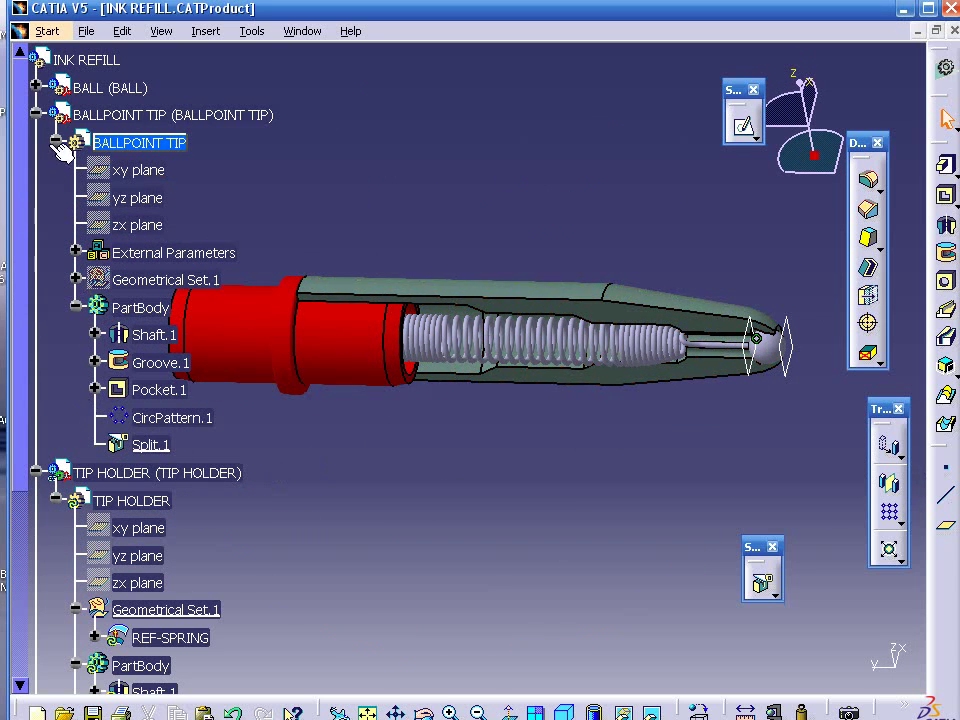
Step: Deactivate Split.1 so the ballpoint tip is whole, then close INK REFILL
{"action": "right_click", "coordinate": [156, 448]}
{"action": "mouse_move", "coordinate": [240, 433]}
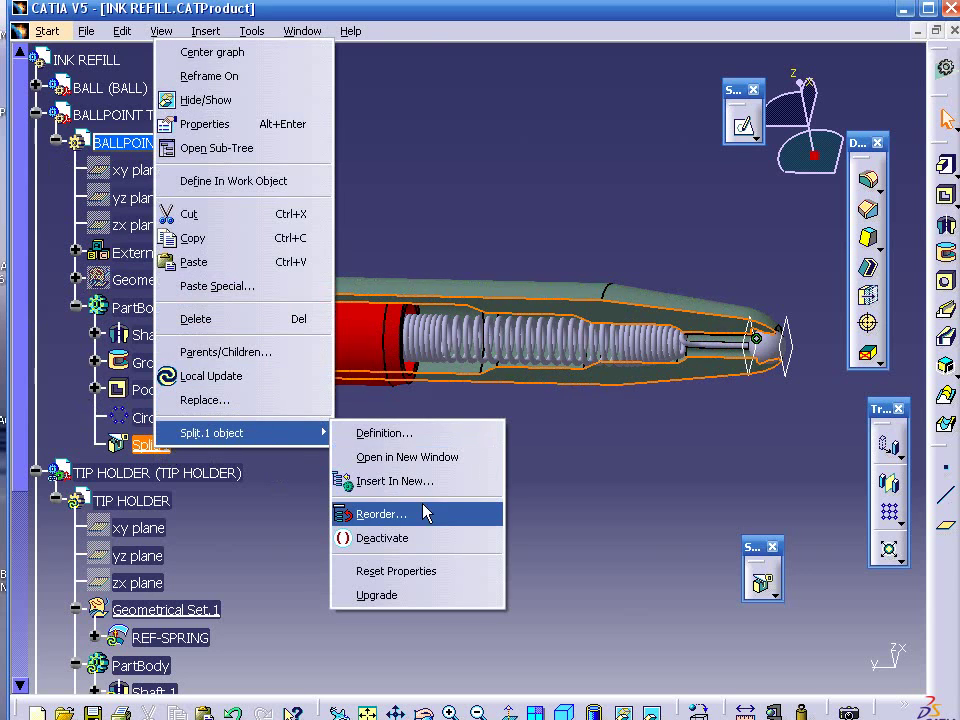
{"action": "left_click", "coordinate": [427, 537]}
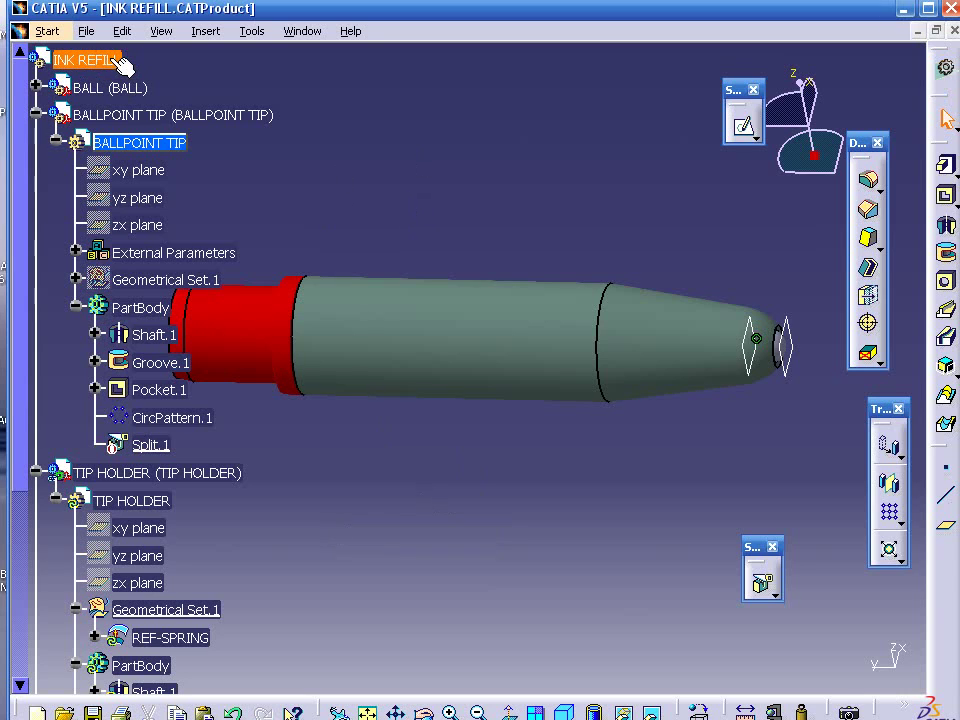
{"action": "mouse_move", "coordinate": [373, 178]}
{"action": "middle_mouse_down"}
{"action": "mouse_move", "coordinate": [542, 208]}
{"action": "mouse_move", "coordinate": [540, 315]}
{"action": "middle_mouse_up"}
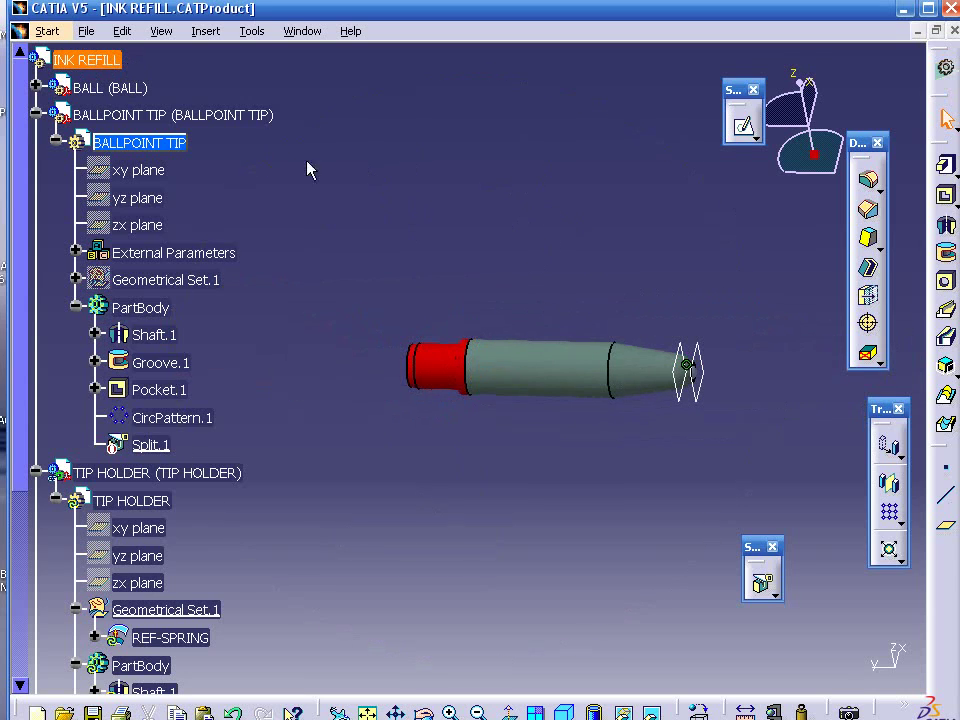
{"action": "left_click", "coordinate": [951, 31]}
Step: Save INK REFILL with its linked documents, then show INK CONTAINER through TIP SPRING in the pen assembly
{"action": "left_click", "coordinate": [421, 418]}
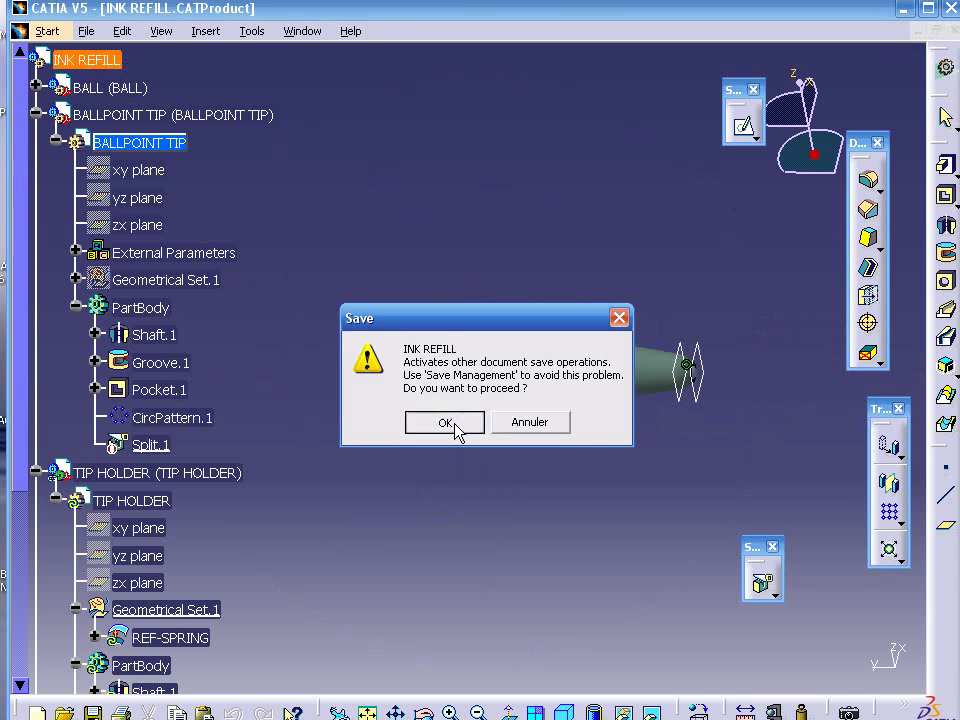
{"action": "left_click", "coordinate": [446, 423]}
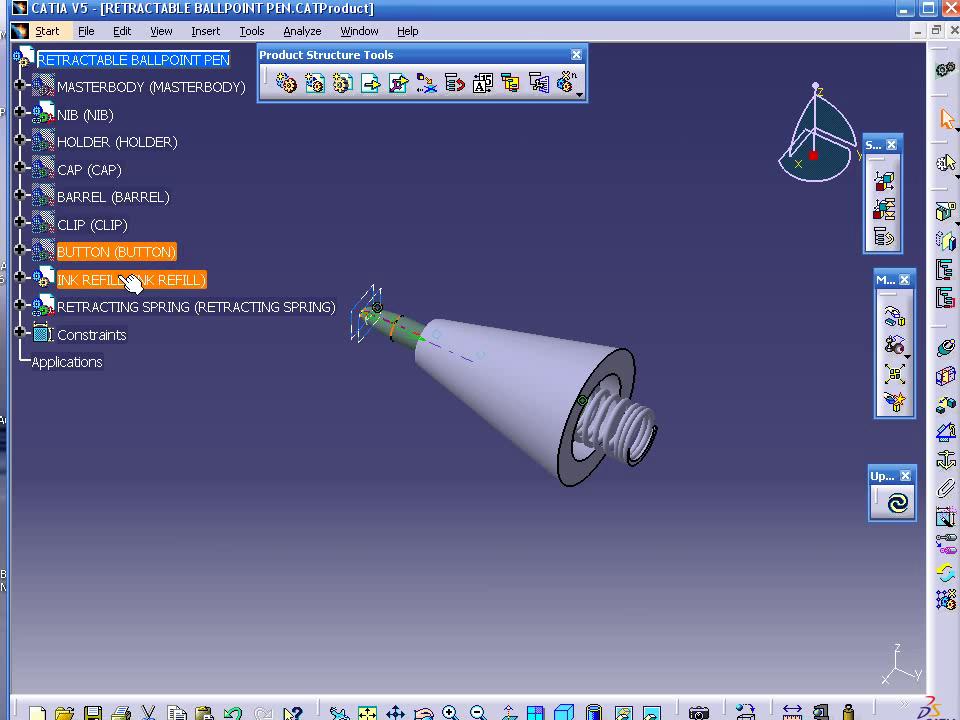
{"action": "left_click", "coordinate": [20, 280]}
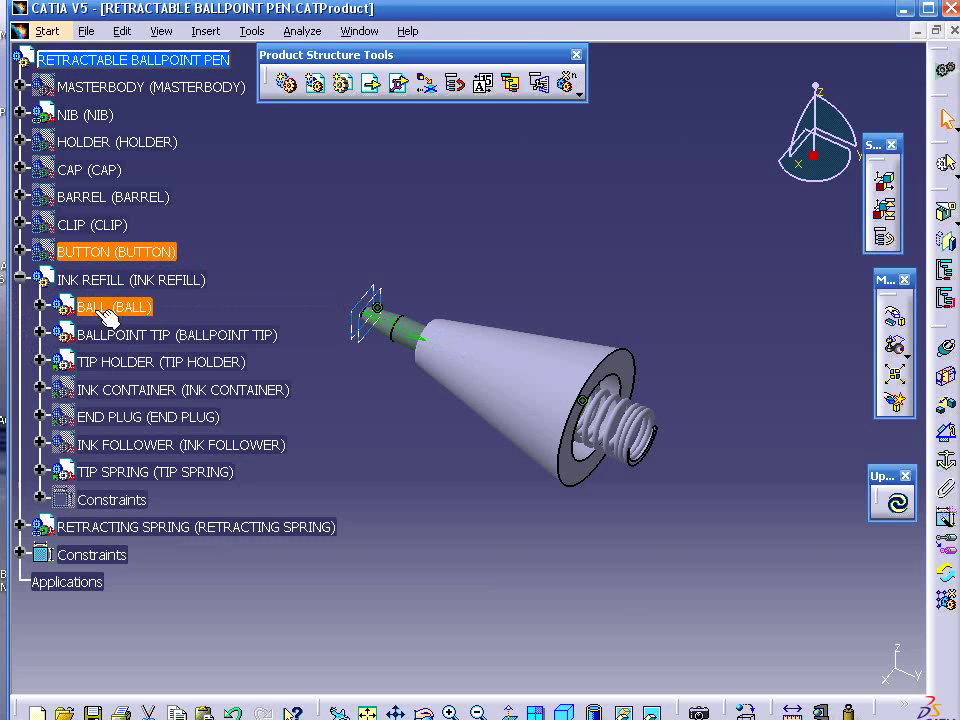
{"action": "left_click", "coordinate": [154, 390]}
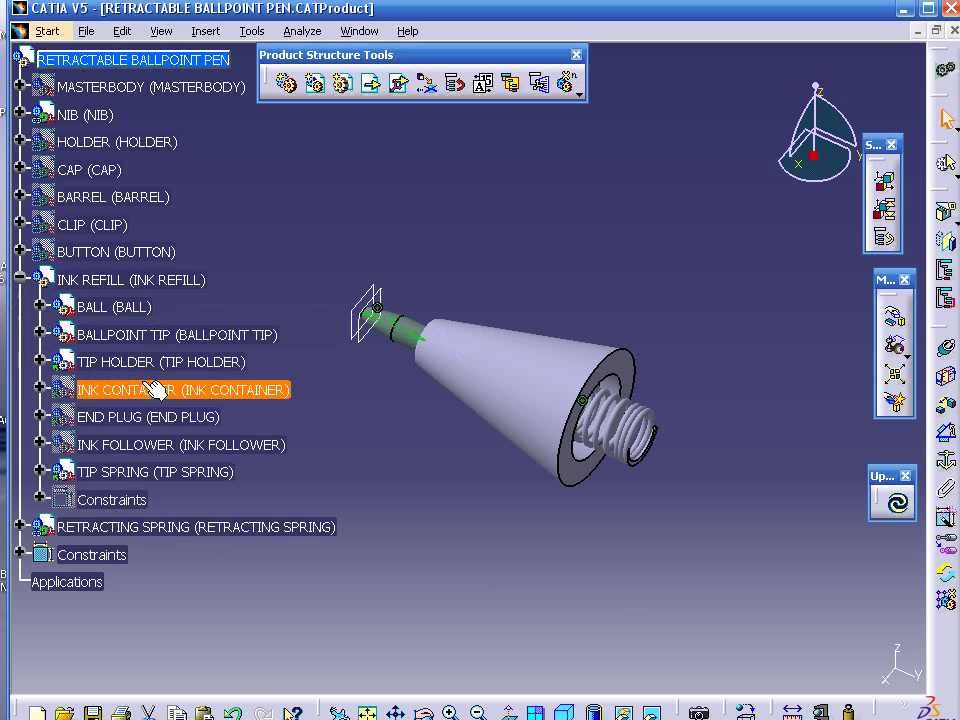
{"action": "left_click", "coordinate": [158, 474], "text": "shift"}
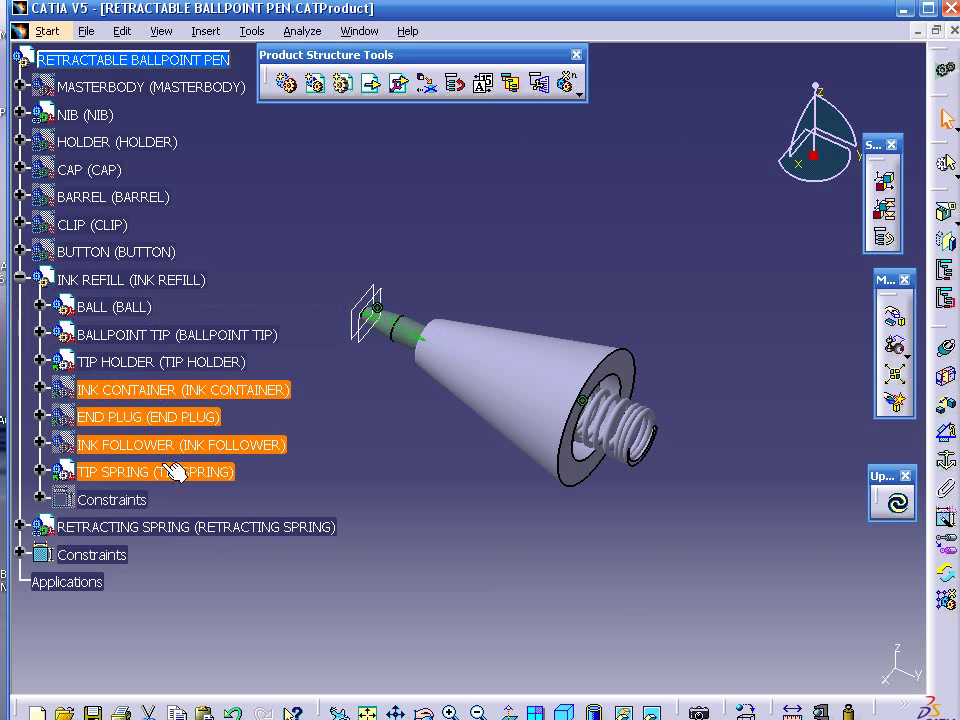
{"action": "right_click", "coordinate": [172, 440]}
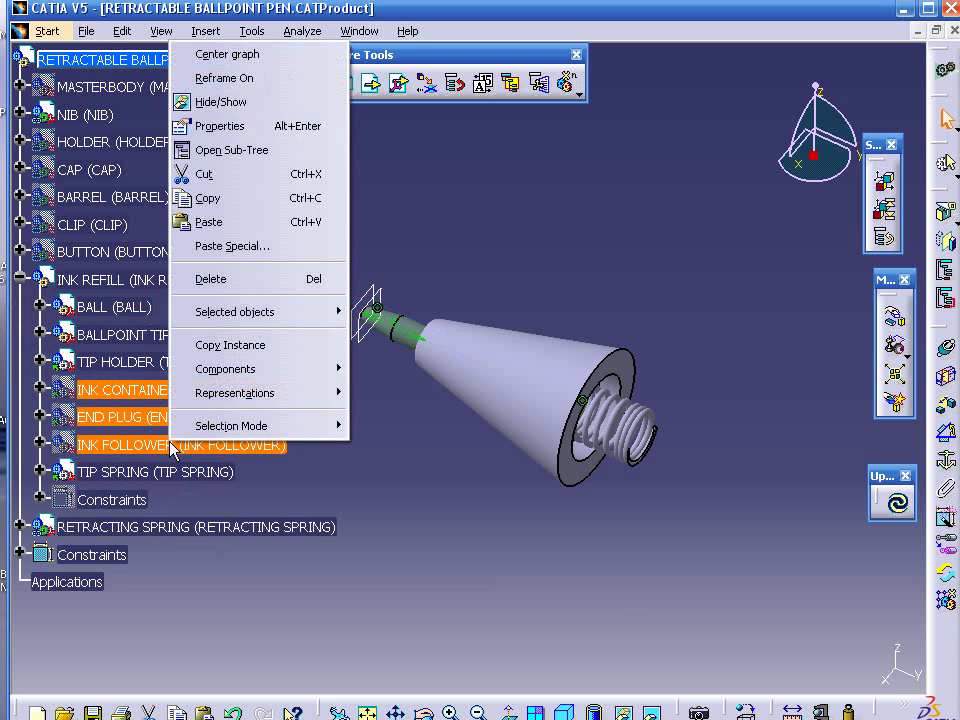
{"action": "left_click", "coordinate": [266, 103]}
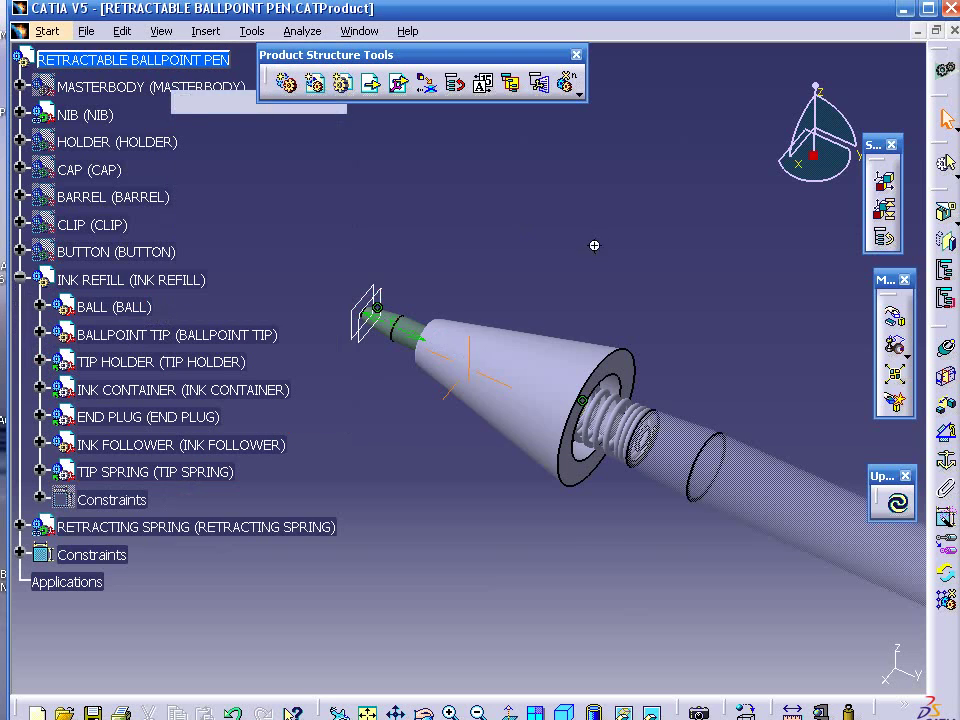
{"action": "middle_click_drag", "start_coordinate": [594, 245], "coordinate": [594, 316]}
{"action": "left_click", "coordinate": [110, 146]}
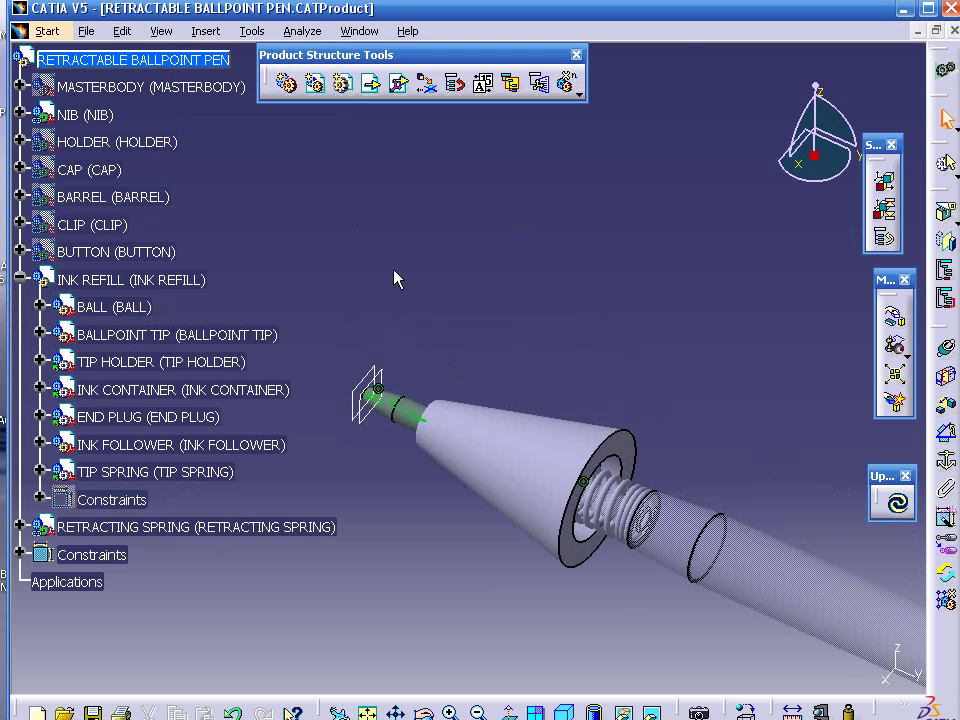